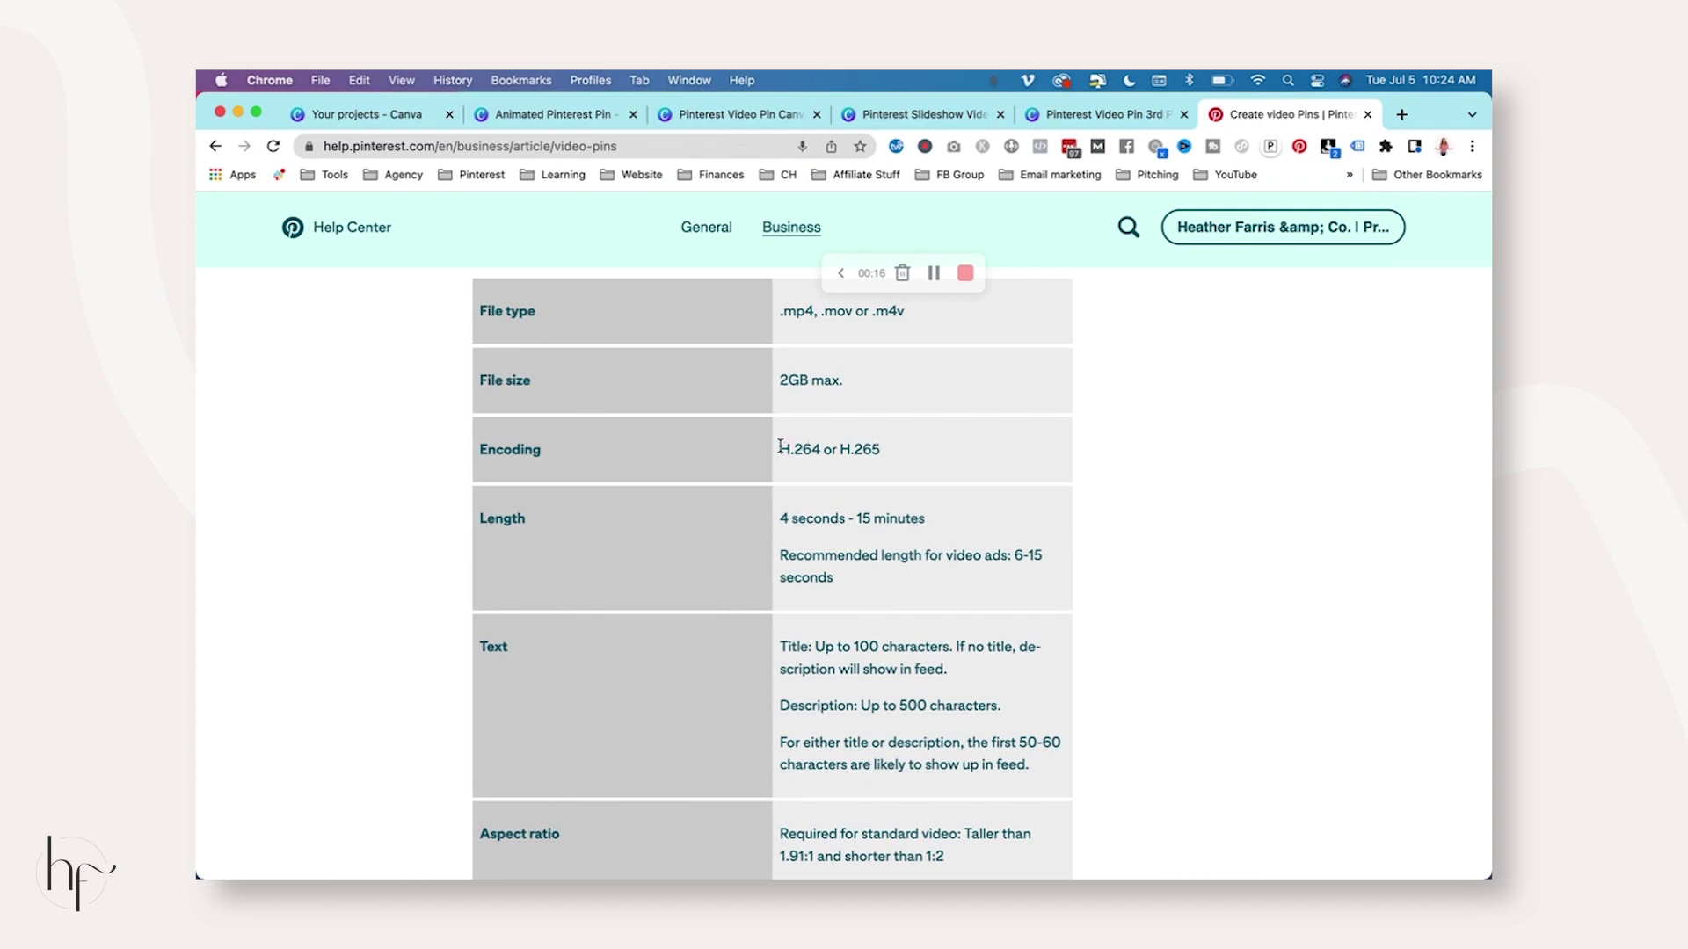
Read through Pinterest's video pin specs, highlighting the encoding and video length requirements.
drag(780, 447, 921, 456)
click(1114, 475)
scroll(950, 540, down, 1)
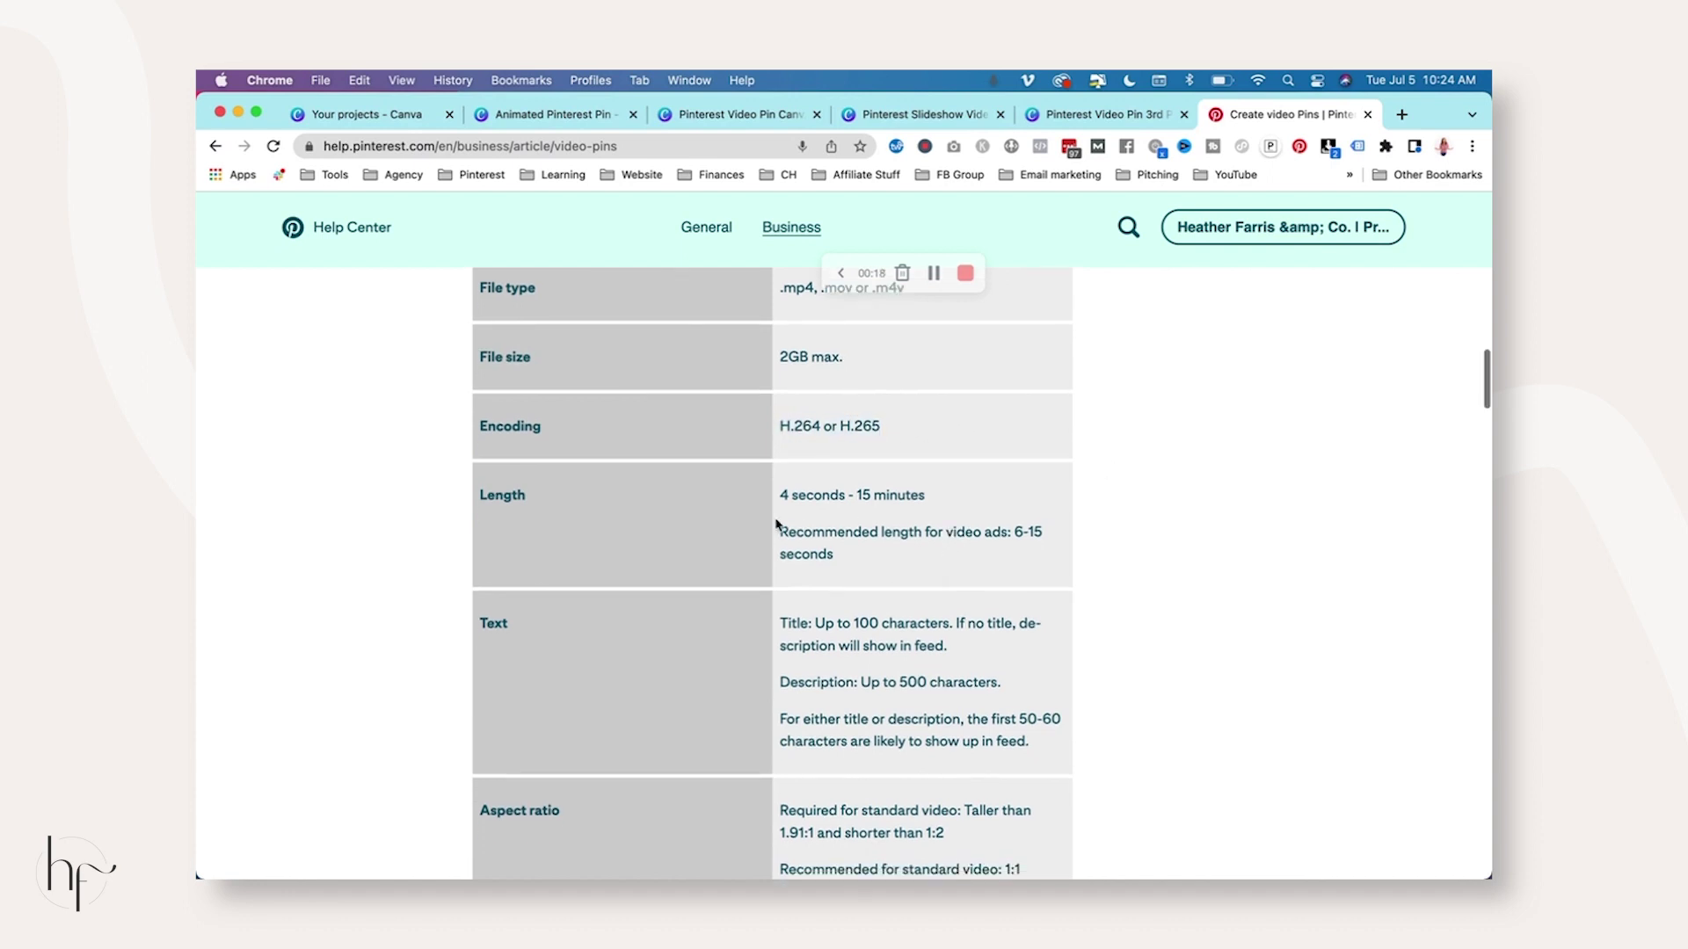
drag(780, 495, 978, 546)
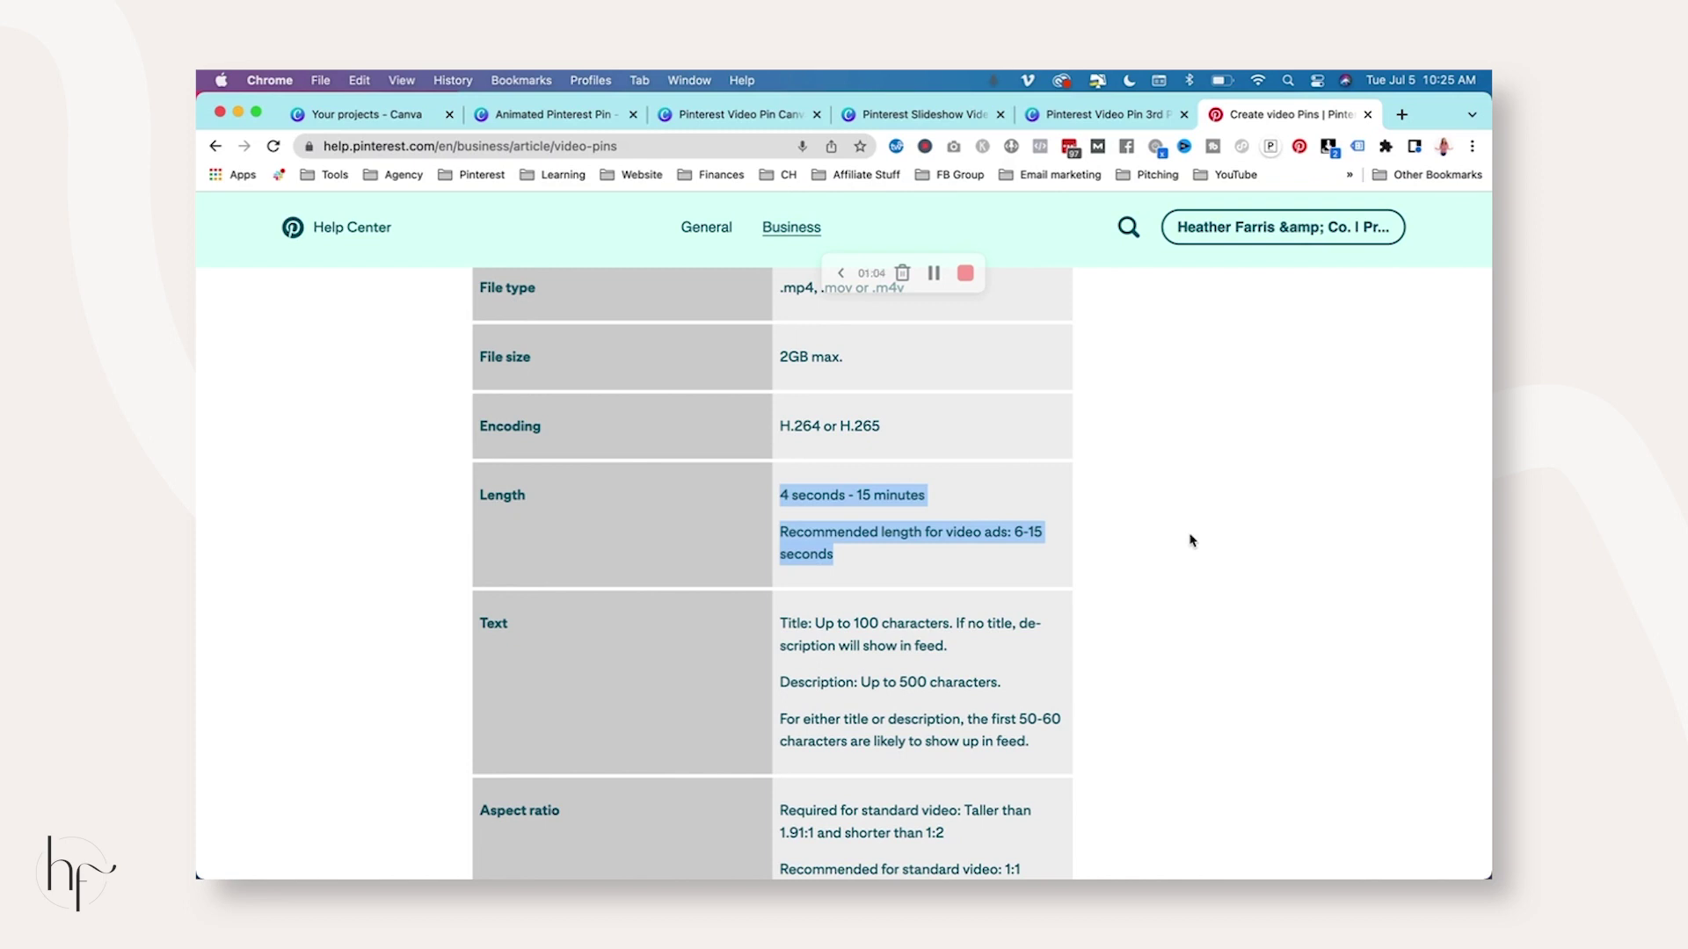
scroll(1192, 539, down, 6)
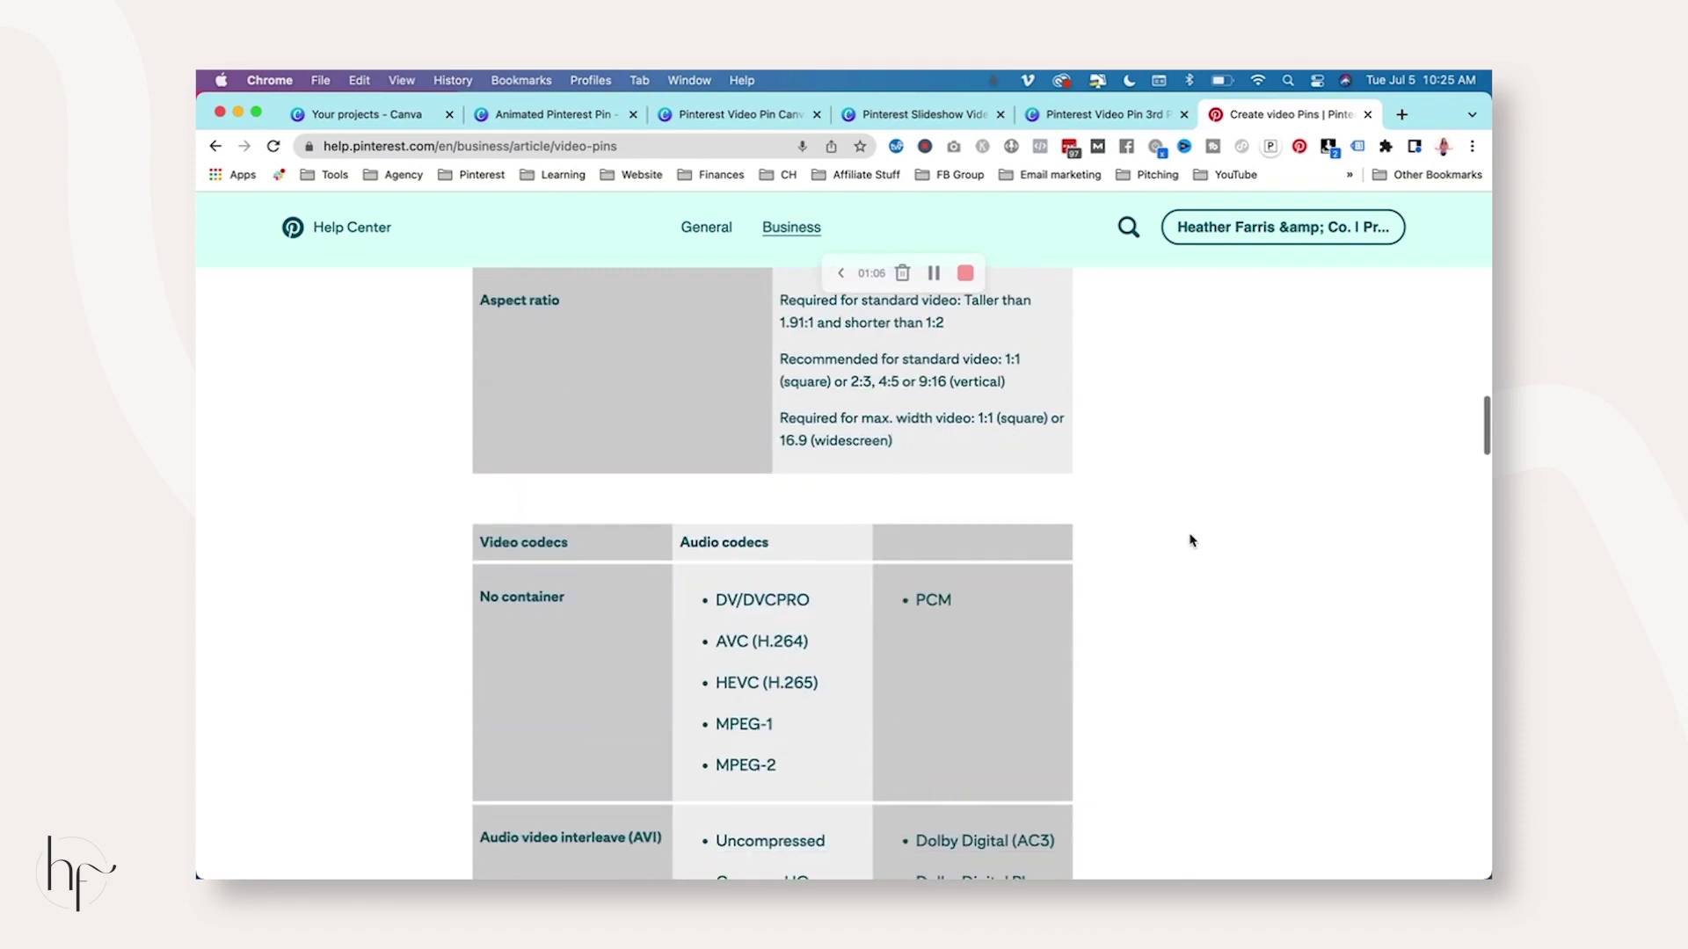
scroll(1194, 524, down, 8)
scroll(1194, 522, up, 12)
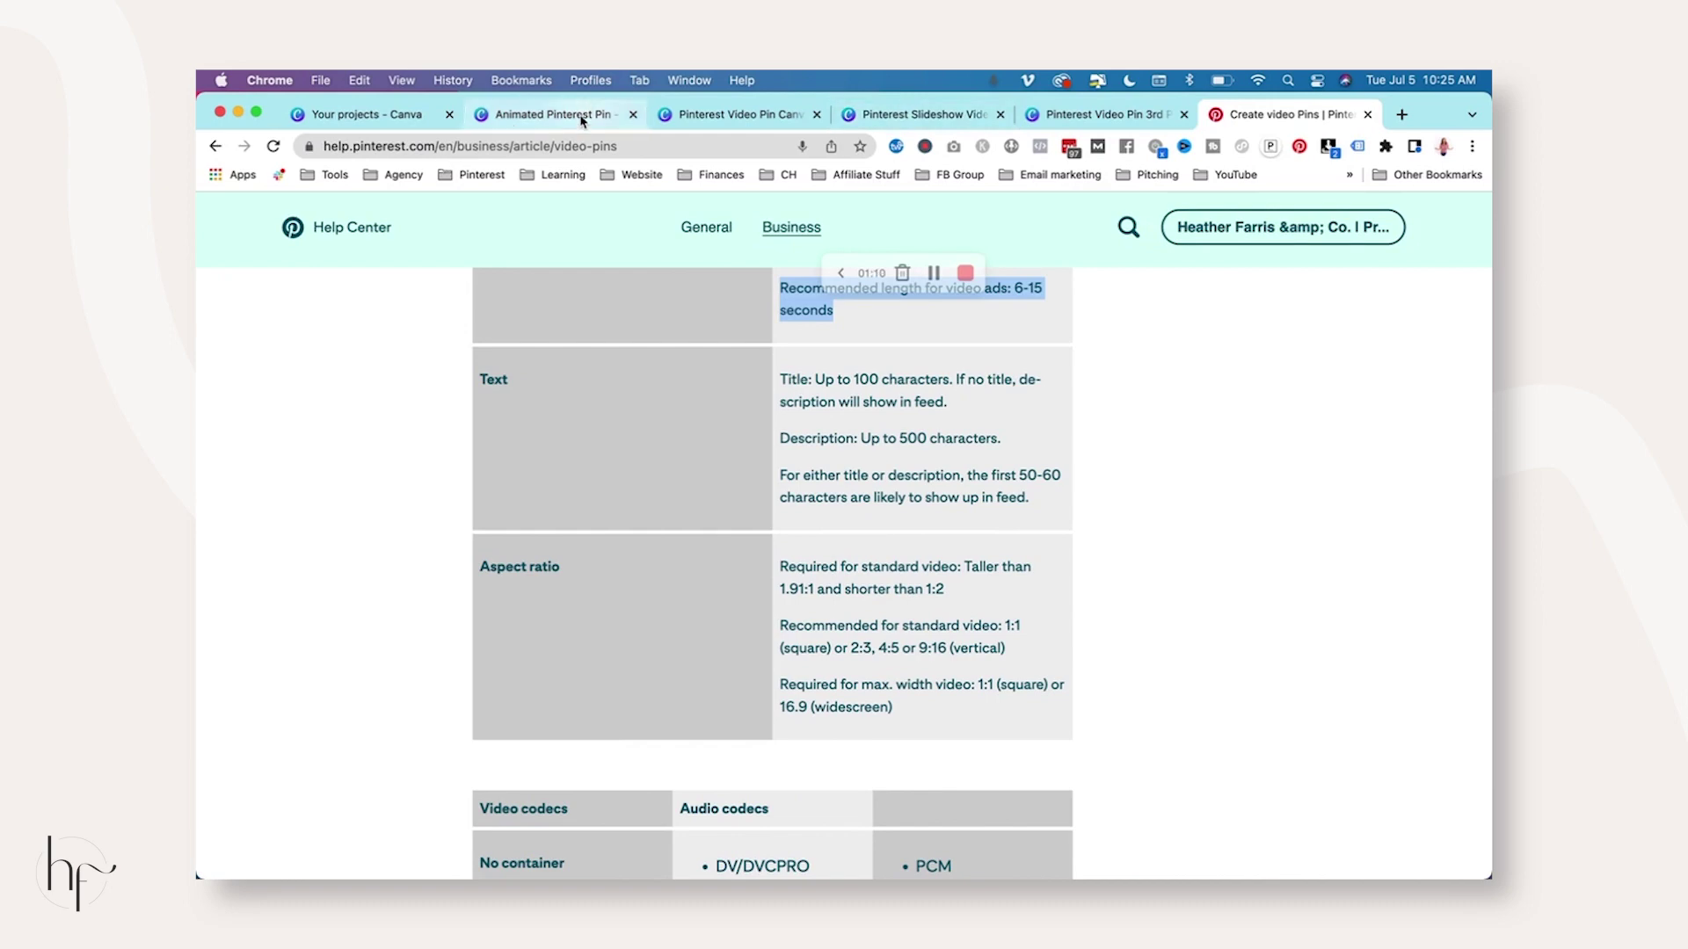
Switch to the Animated Pinterest Pin design, hide the template results and select the title.
click(581, 121)
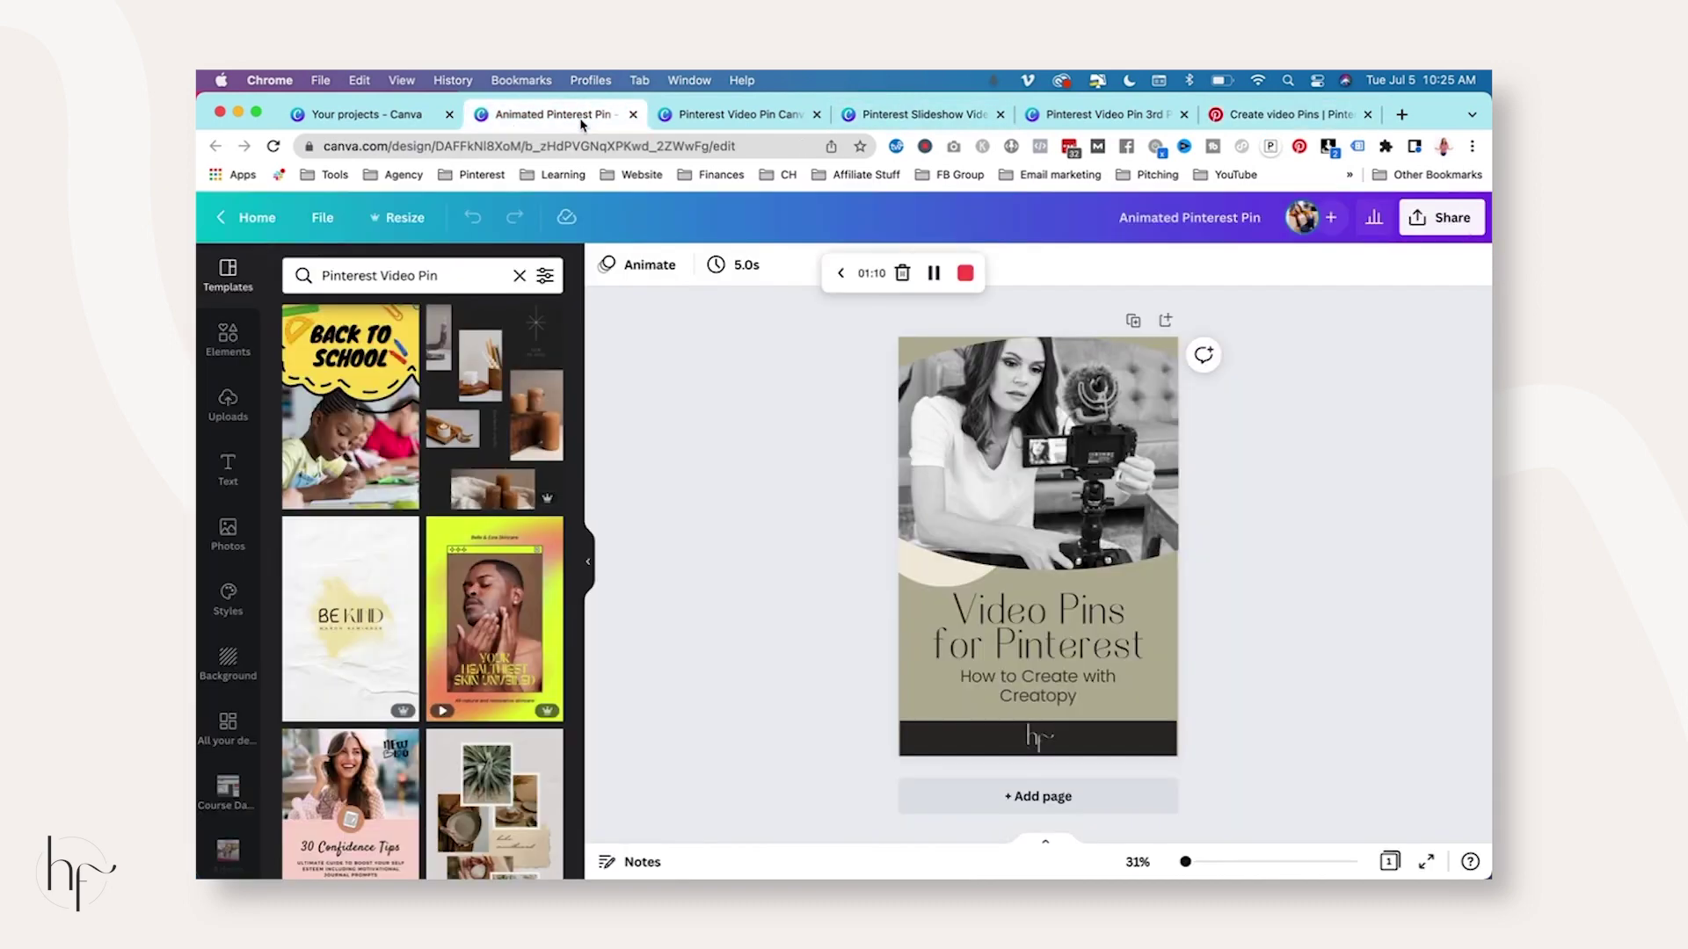
click(587, 567)
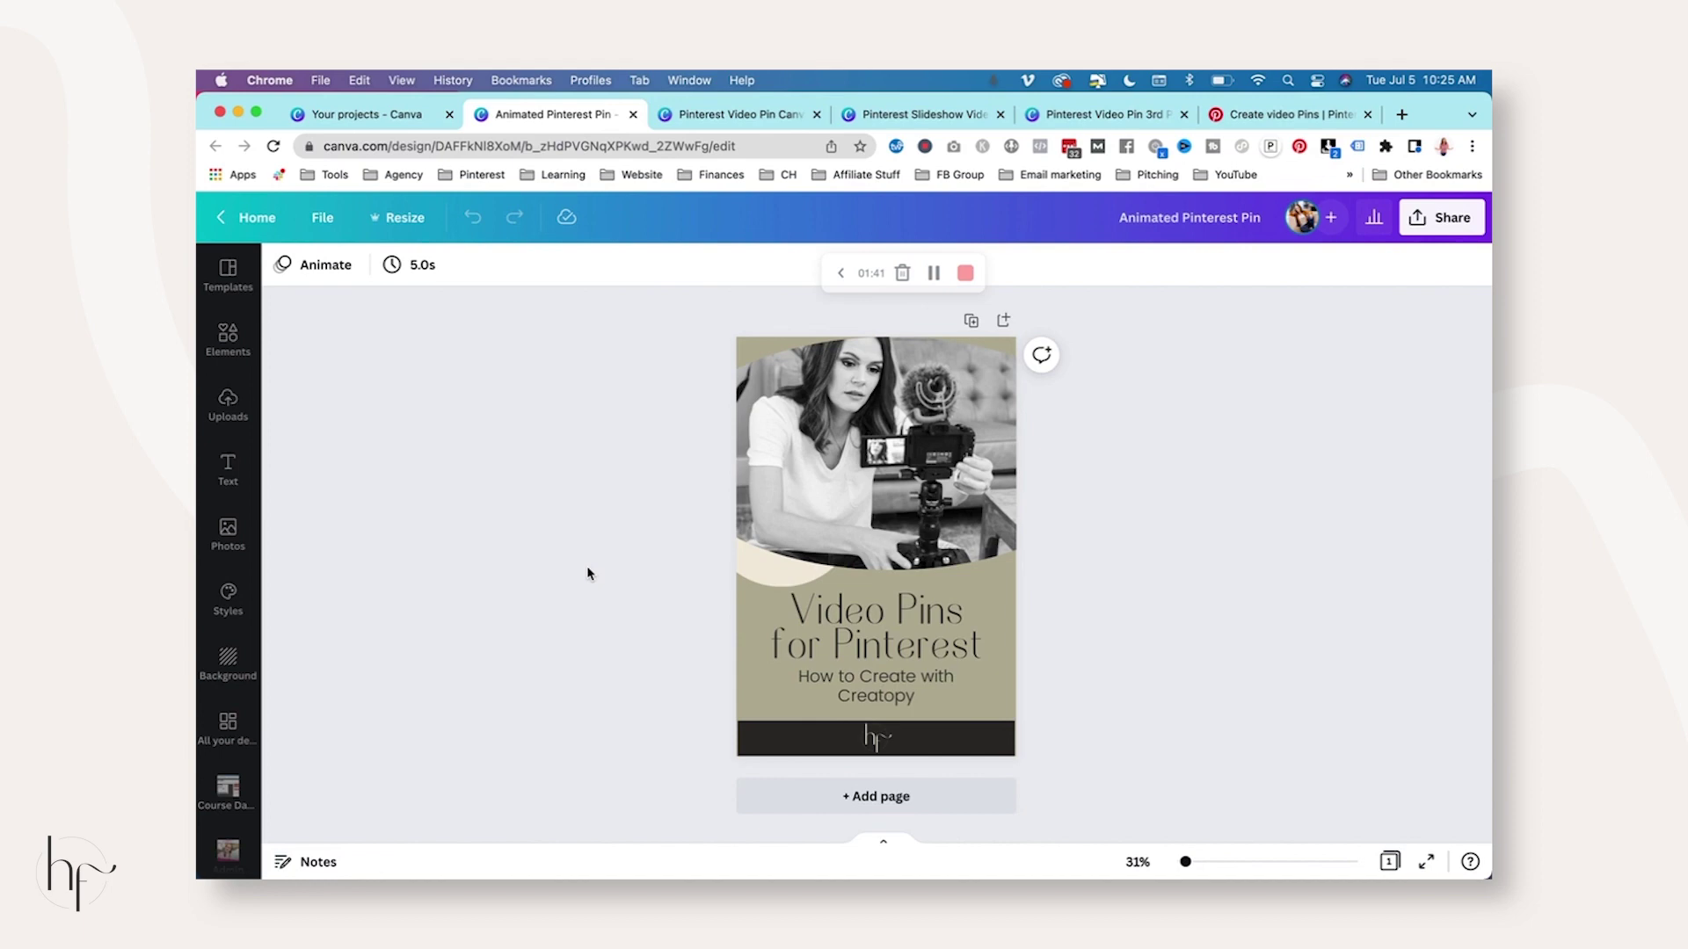
click(913, 625)
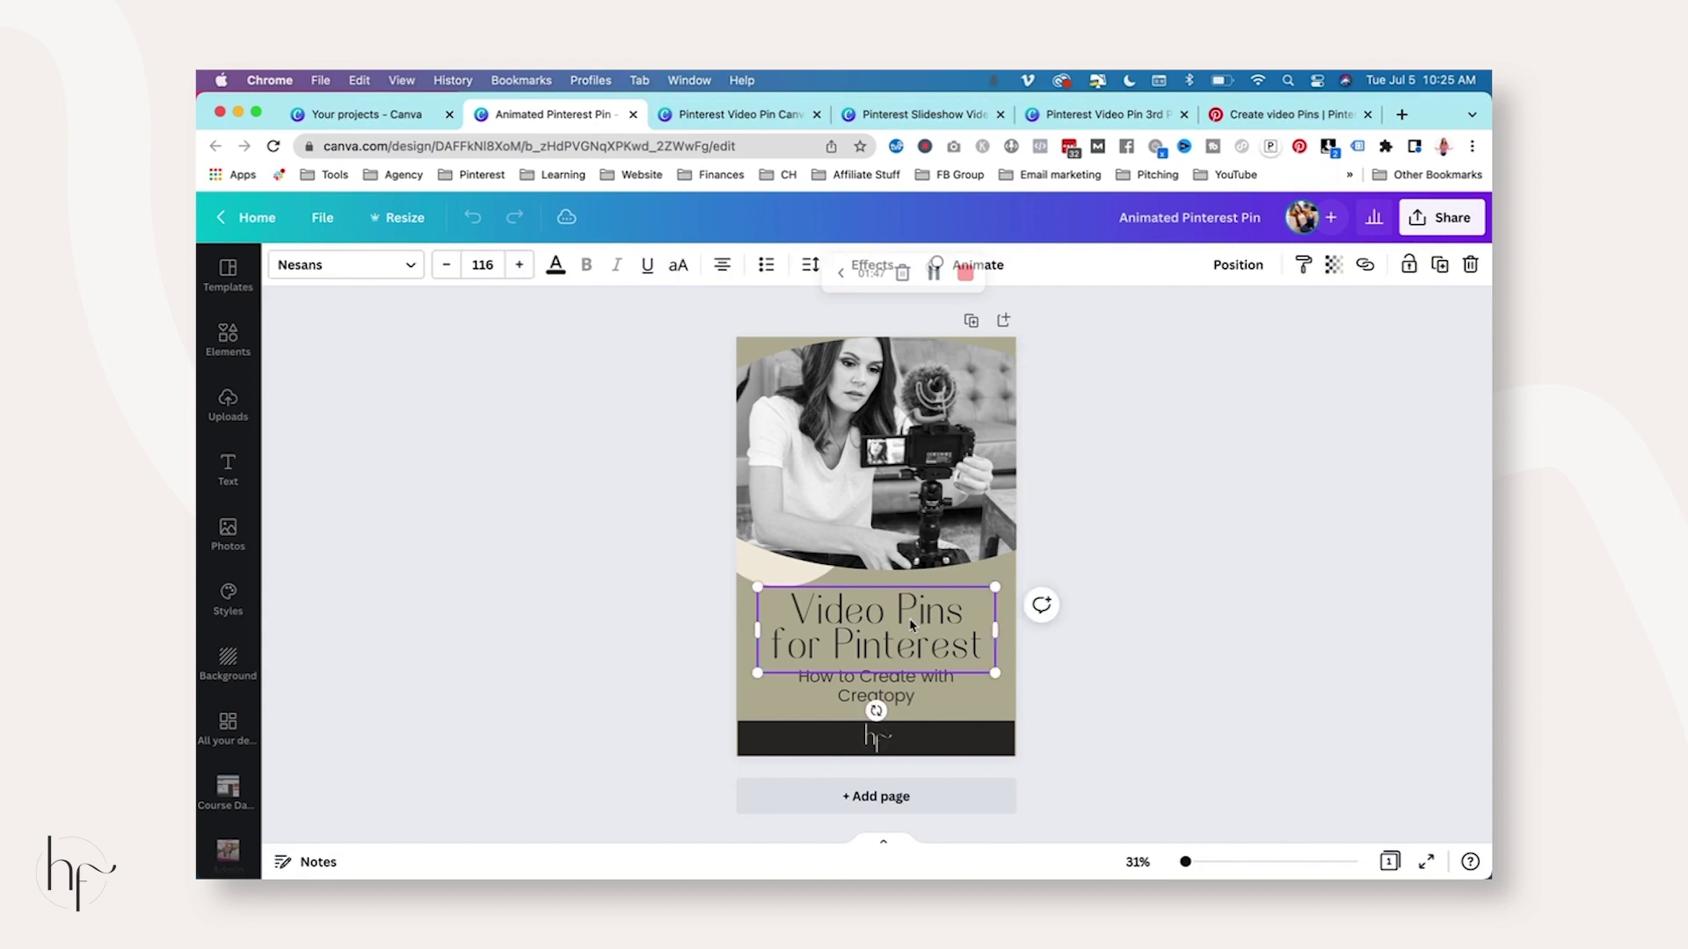
Try the Rise animation on the title, undo it, and browse page animations without applying one.
click(1005, 274)
click(335, 402)
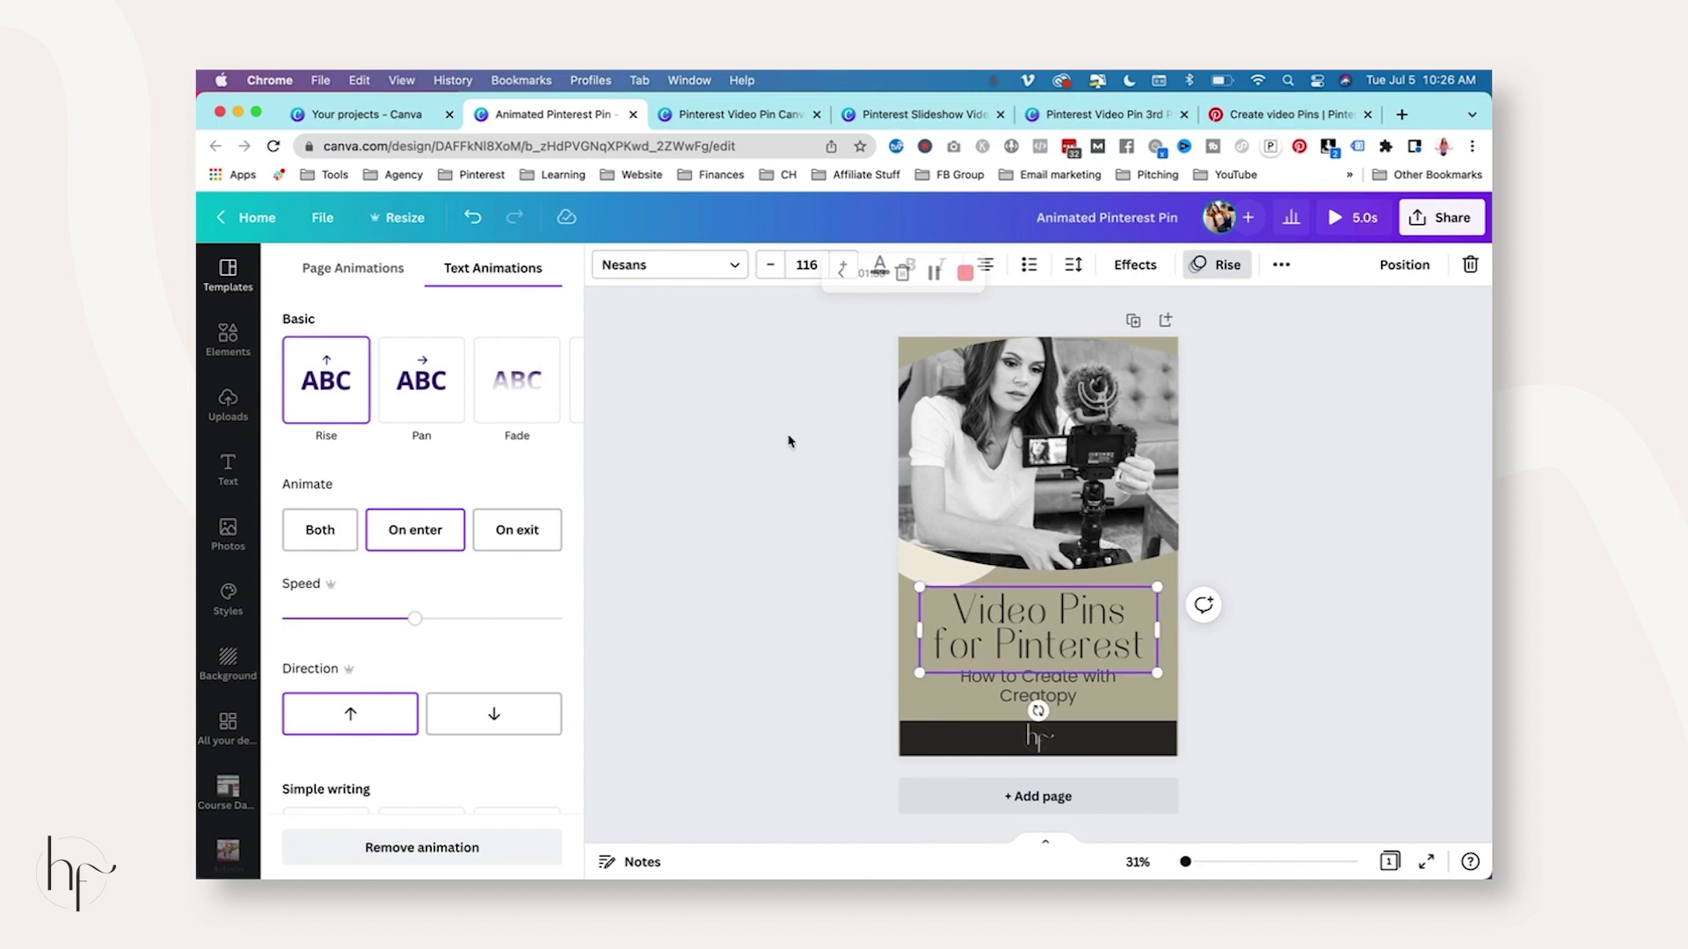
key(super+z)
key(Escape)
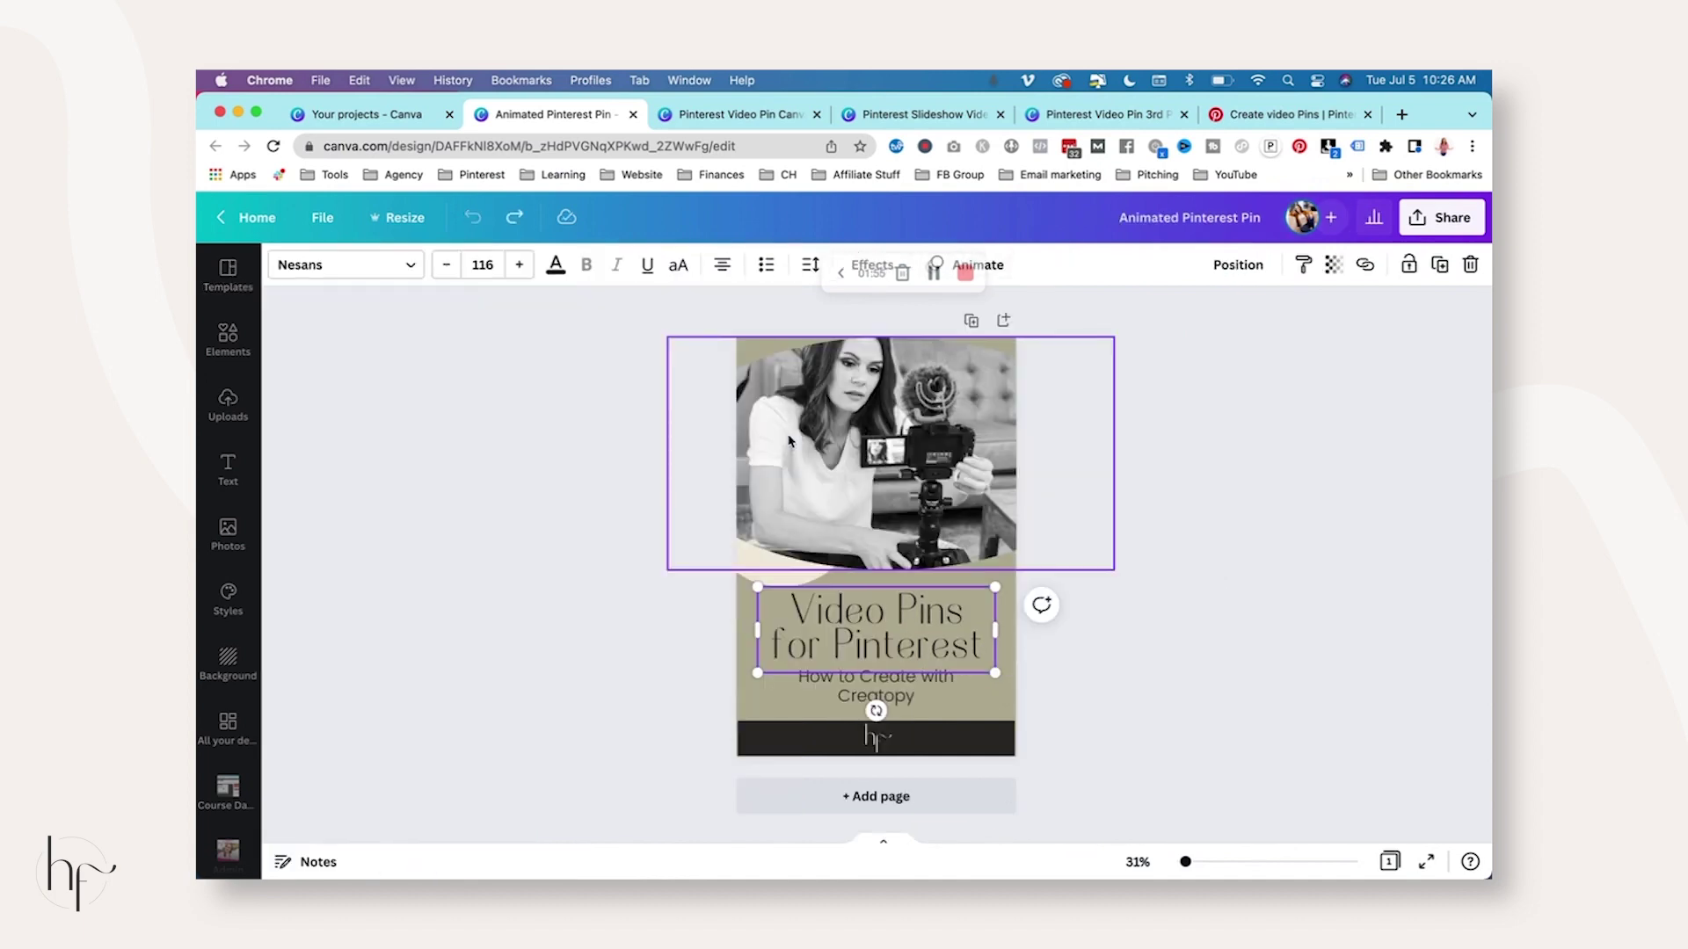
click(461, 559)
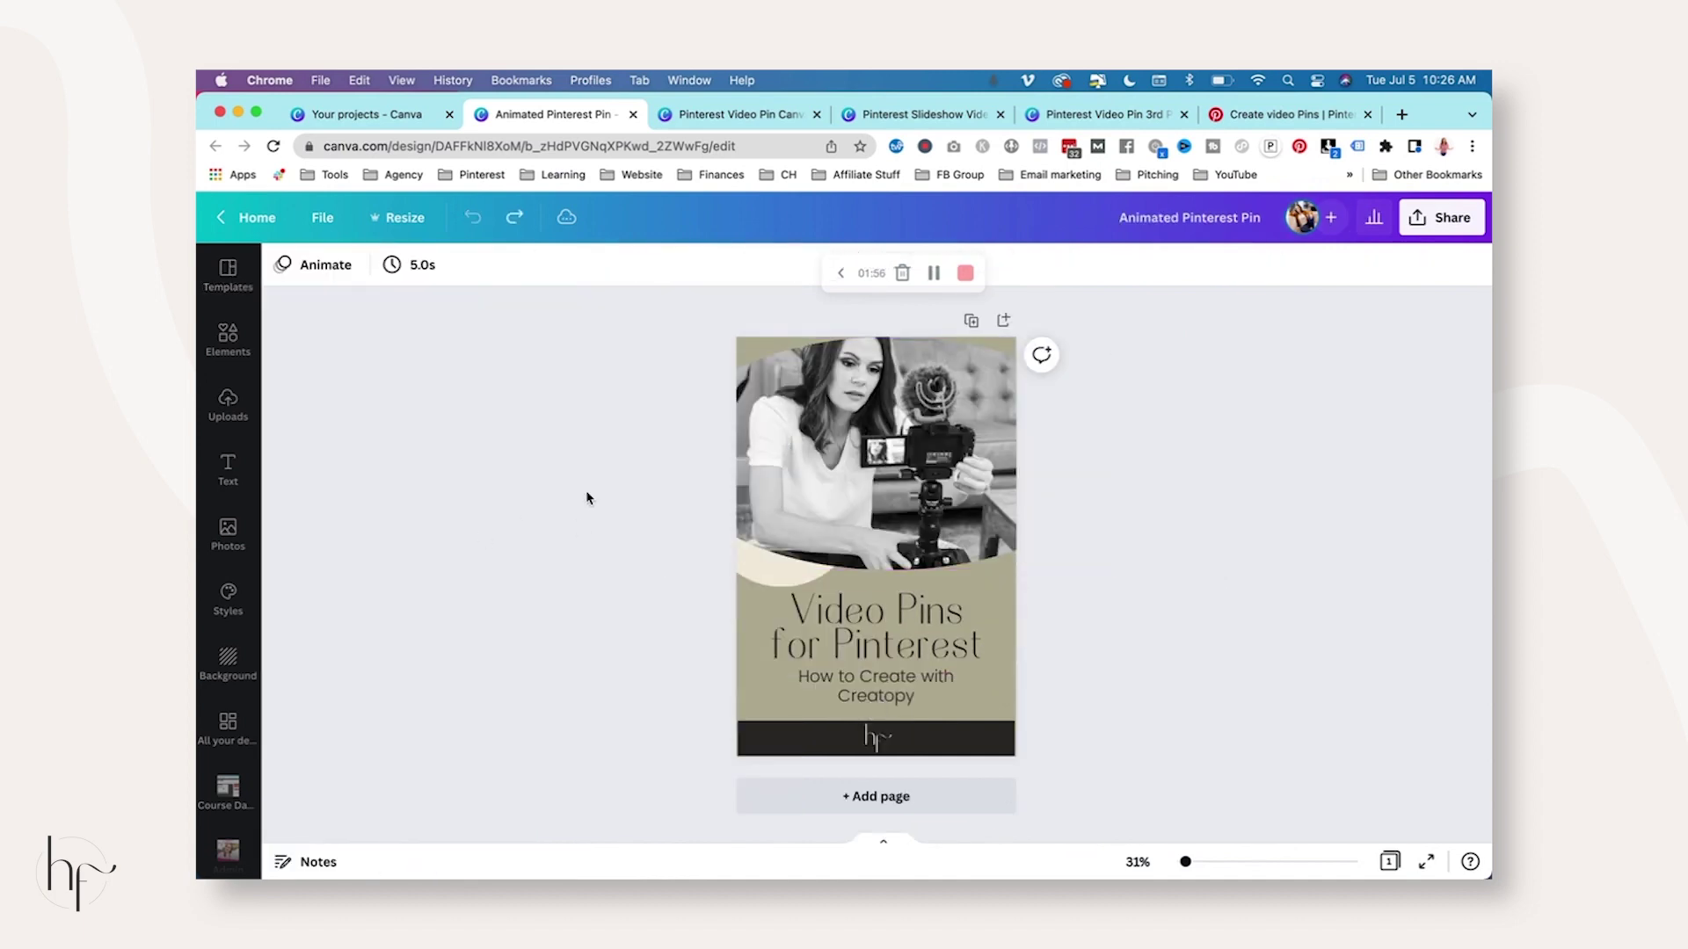
click(327, 264)
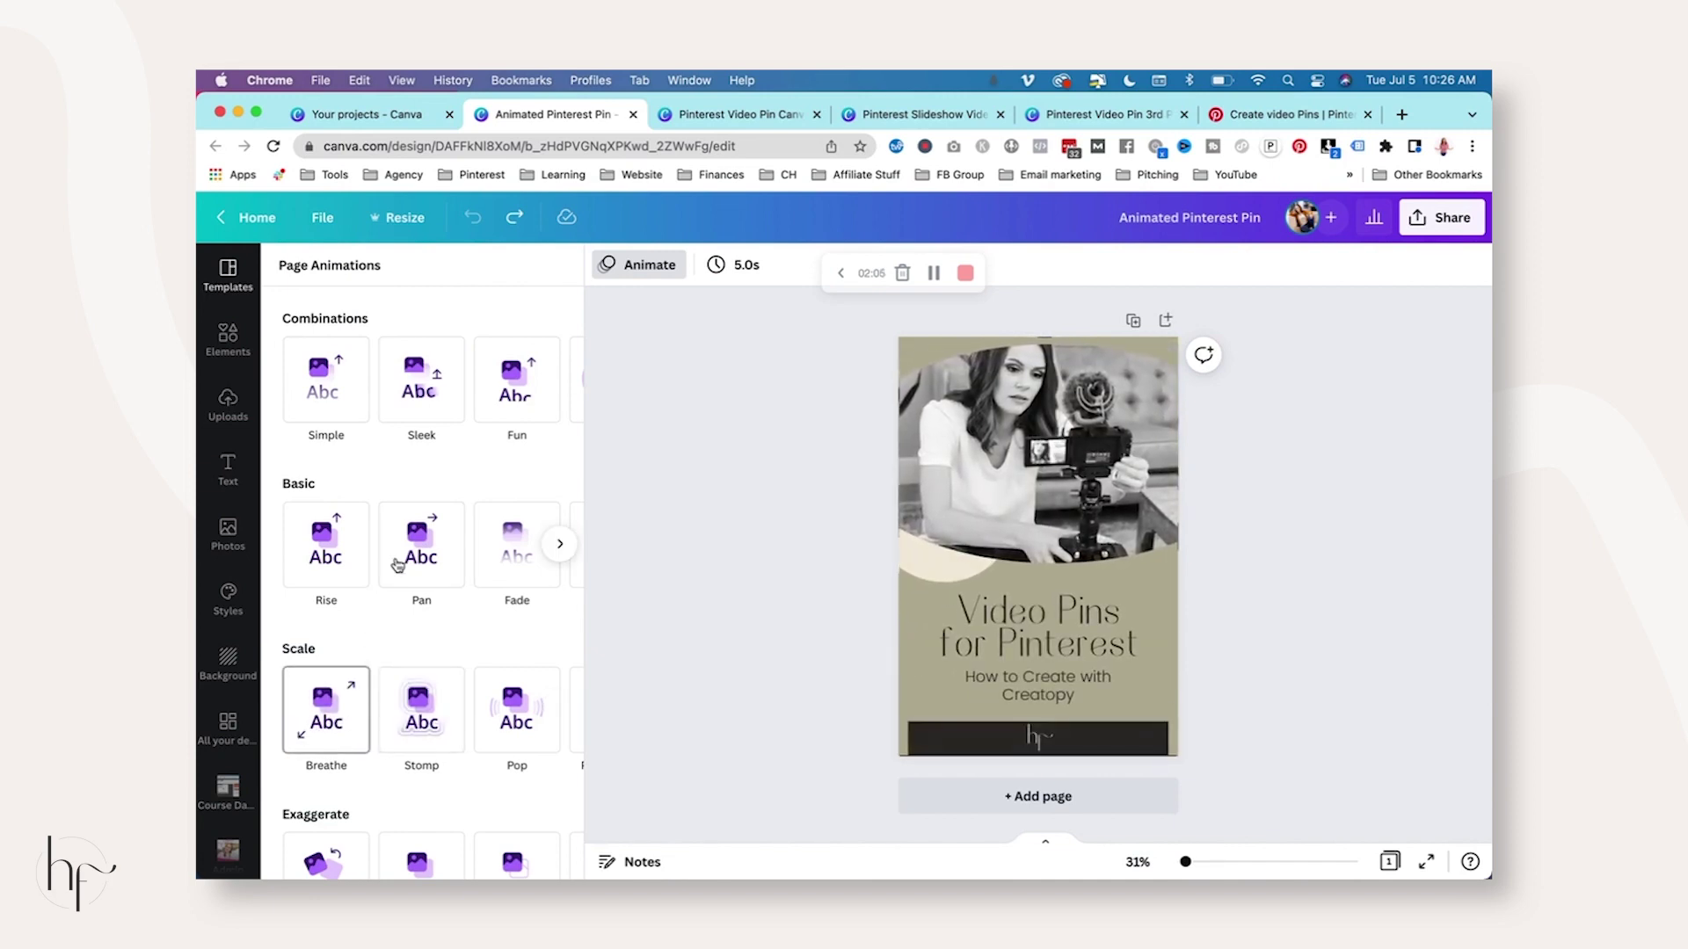
scroll(413, 457, down, 5)
scroll(492, 540, up, 5)
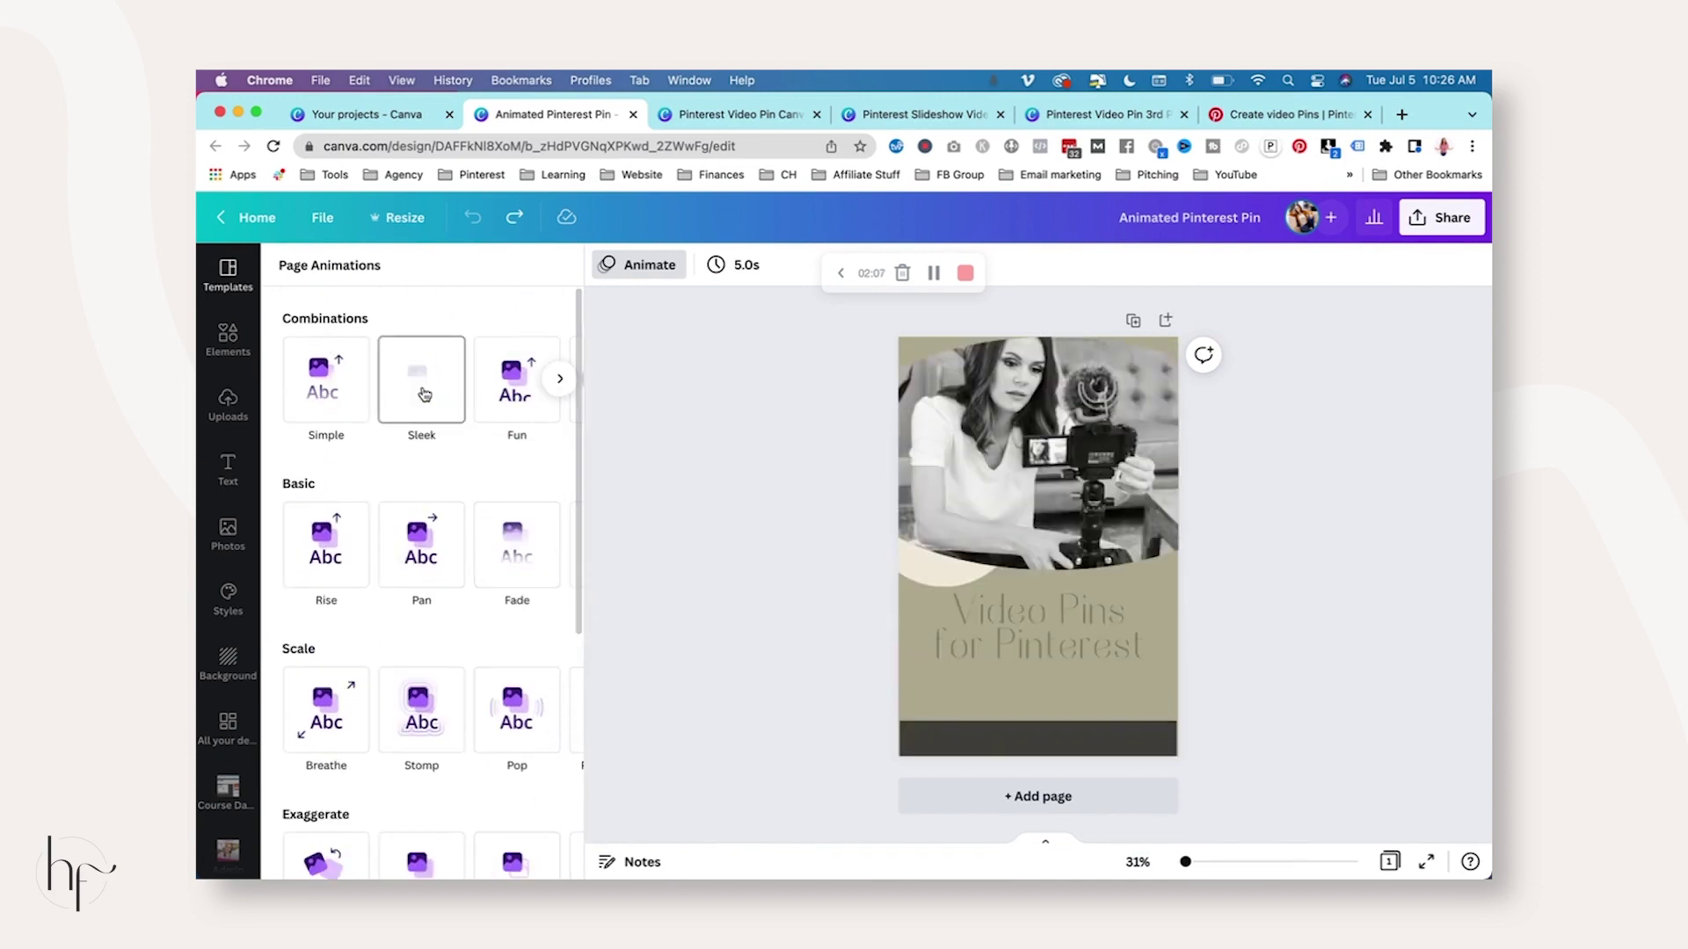
click(770, 464)
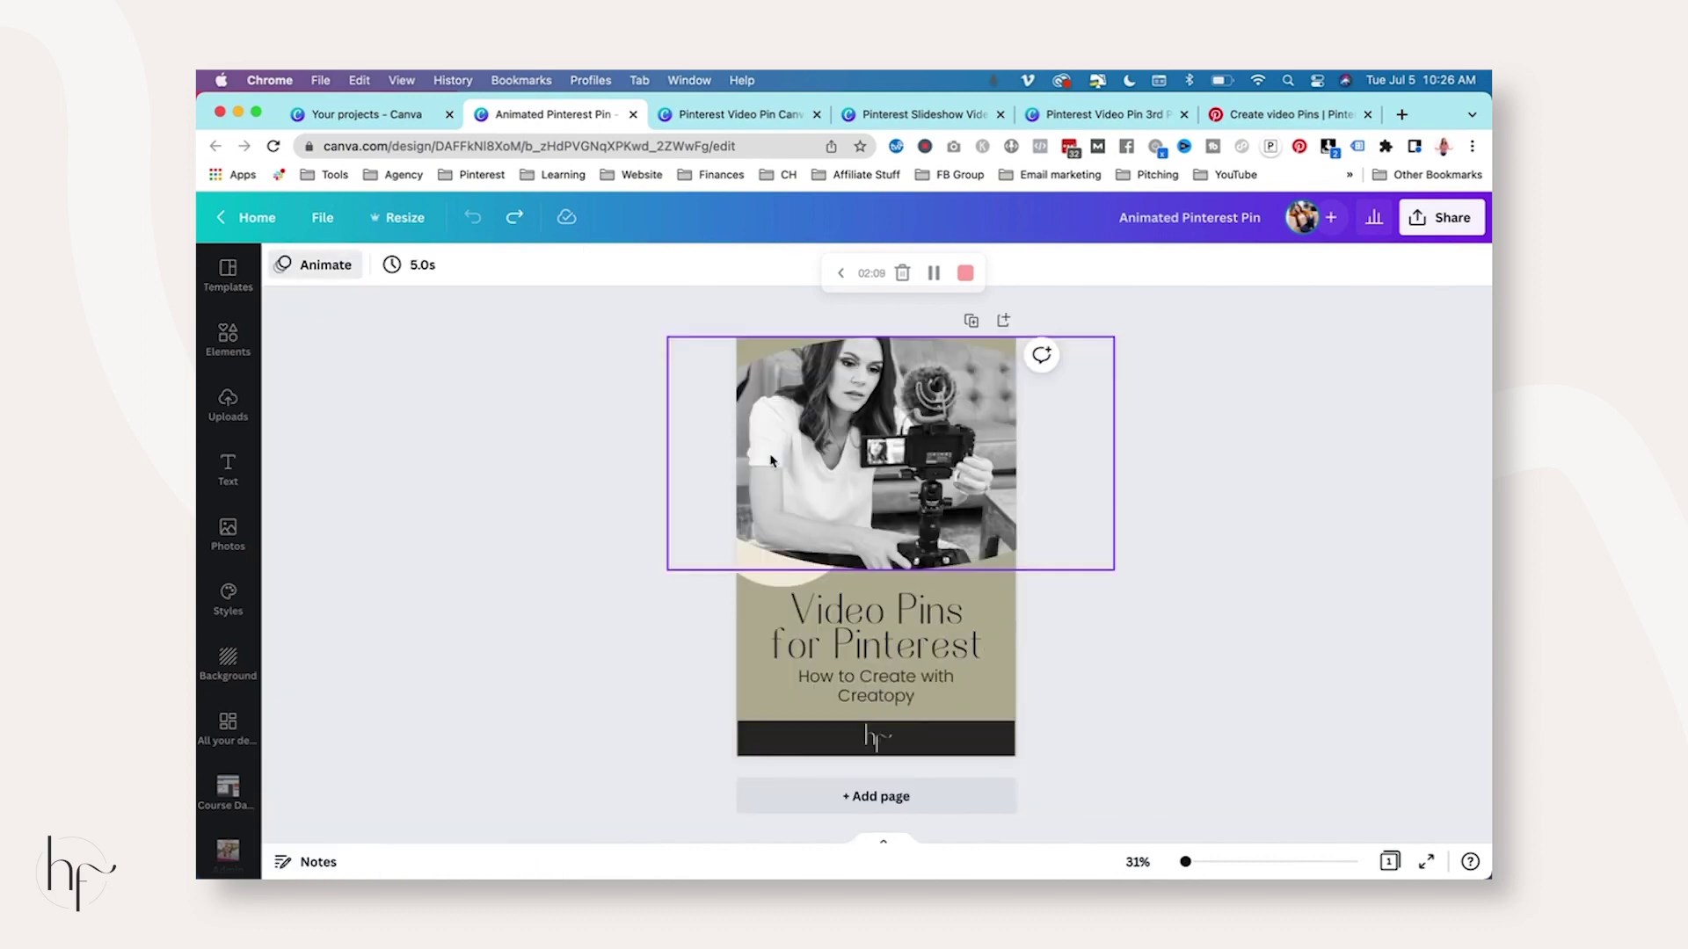
Apply the Rise text animation to the 'Video Pins for Pinterest' title.
click(879, 684)
click(895, 639)
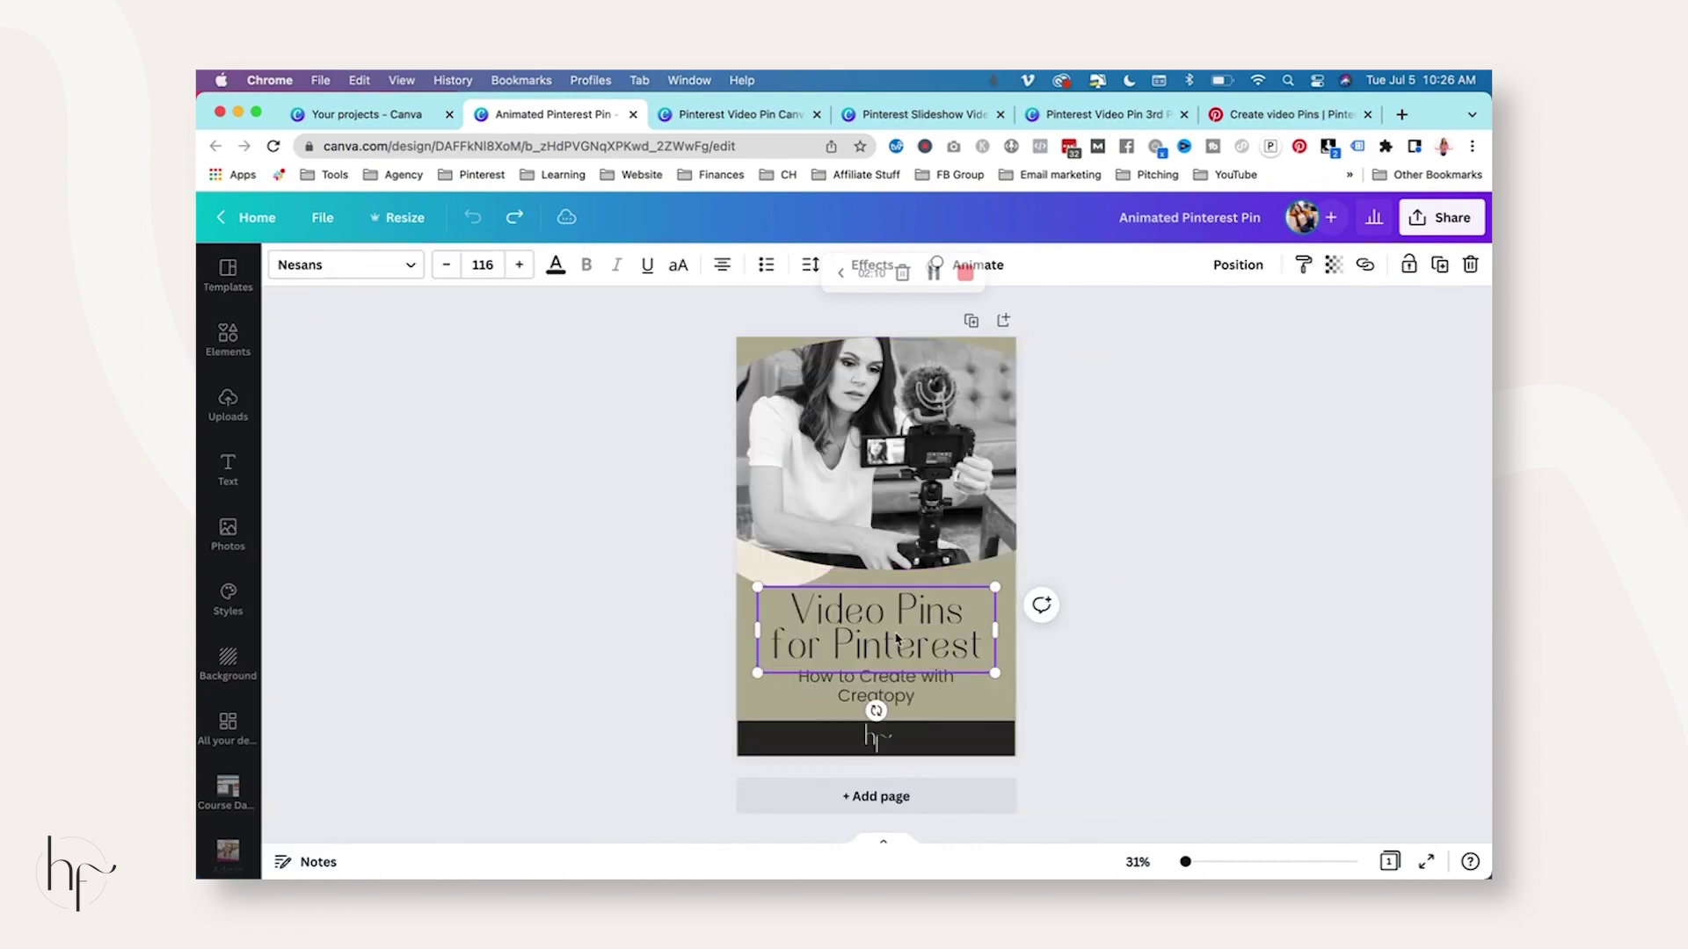
click(980, 265)
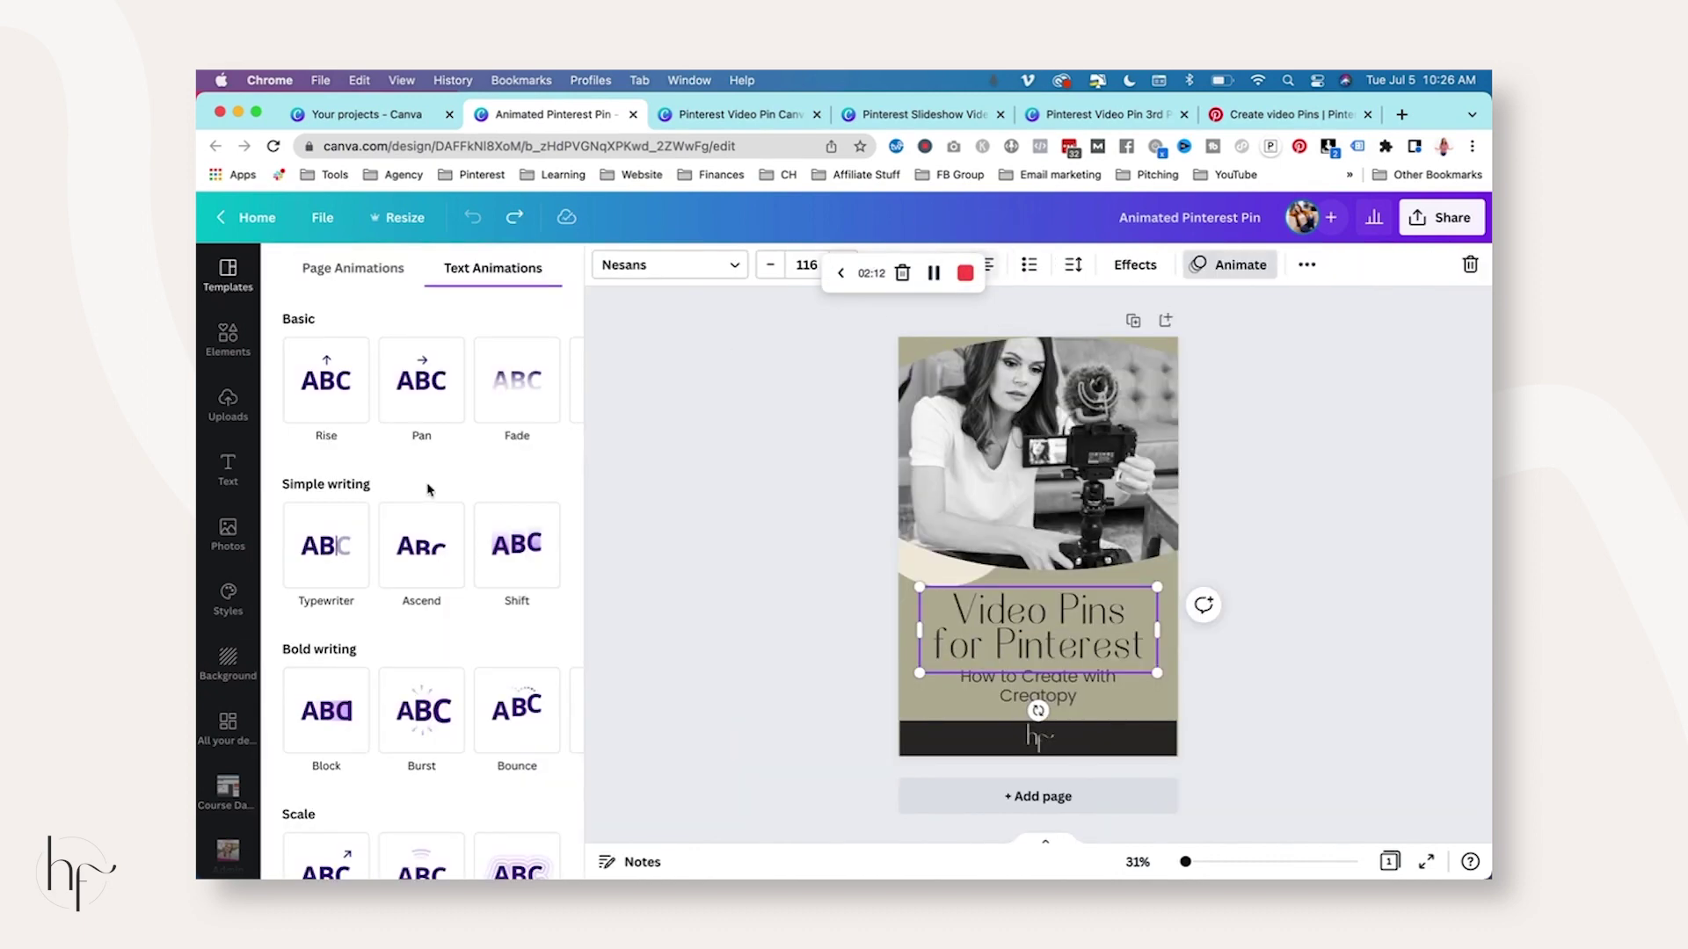
click(326, 380)
double_click(794, 595)
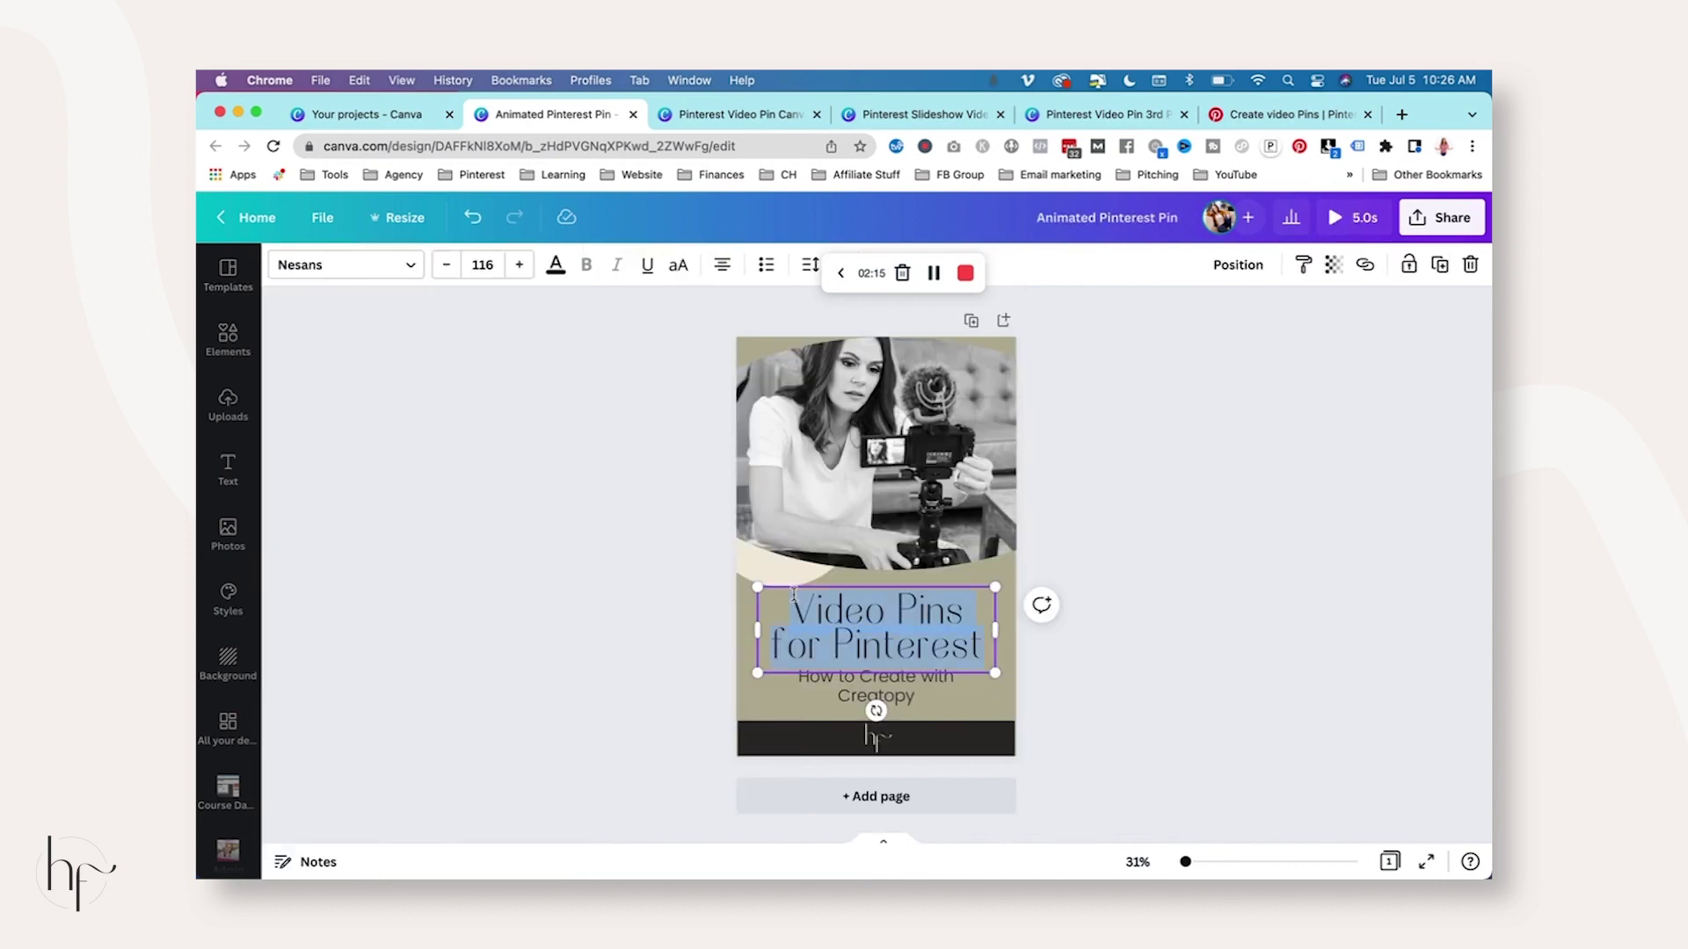
click(1121, 519)
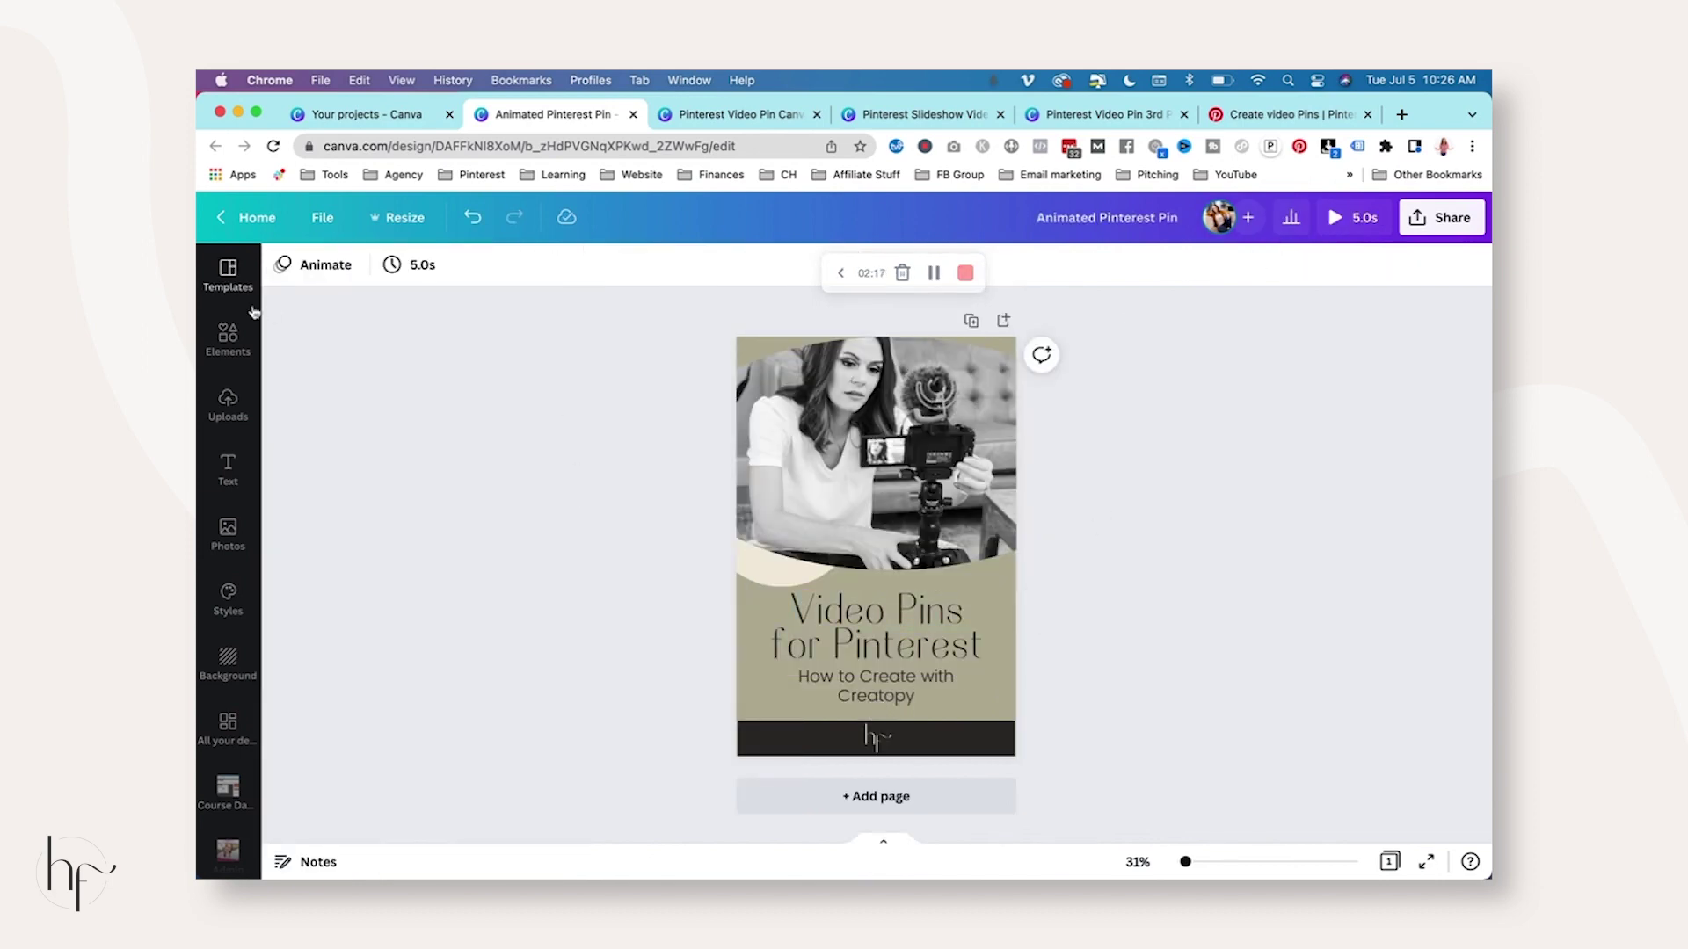
Add the curly arrow from the Elements 'Arrow' results, shrinking and flipping it.
click(228, 338)
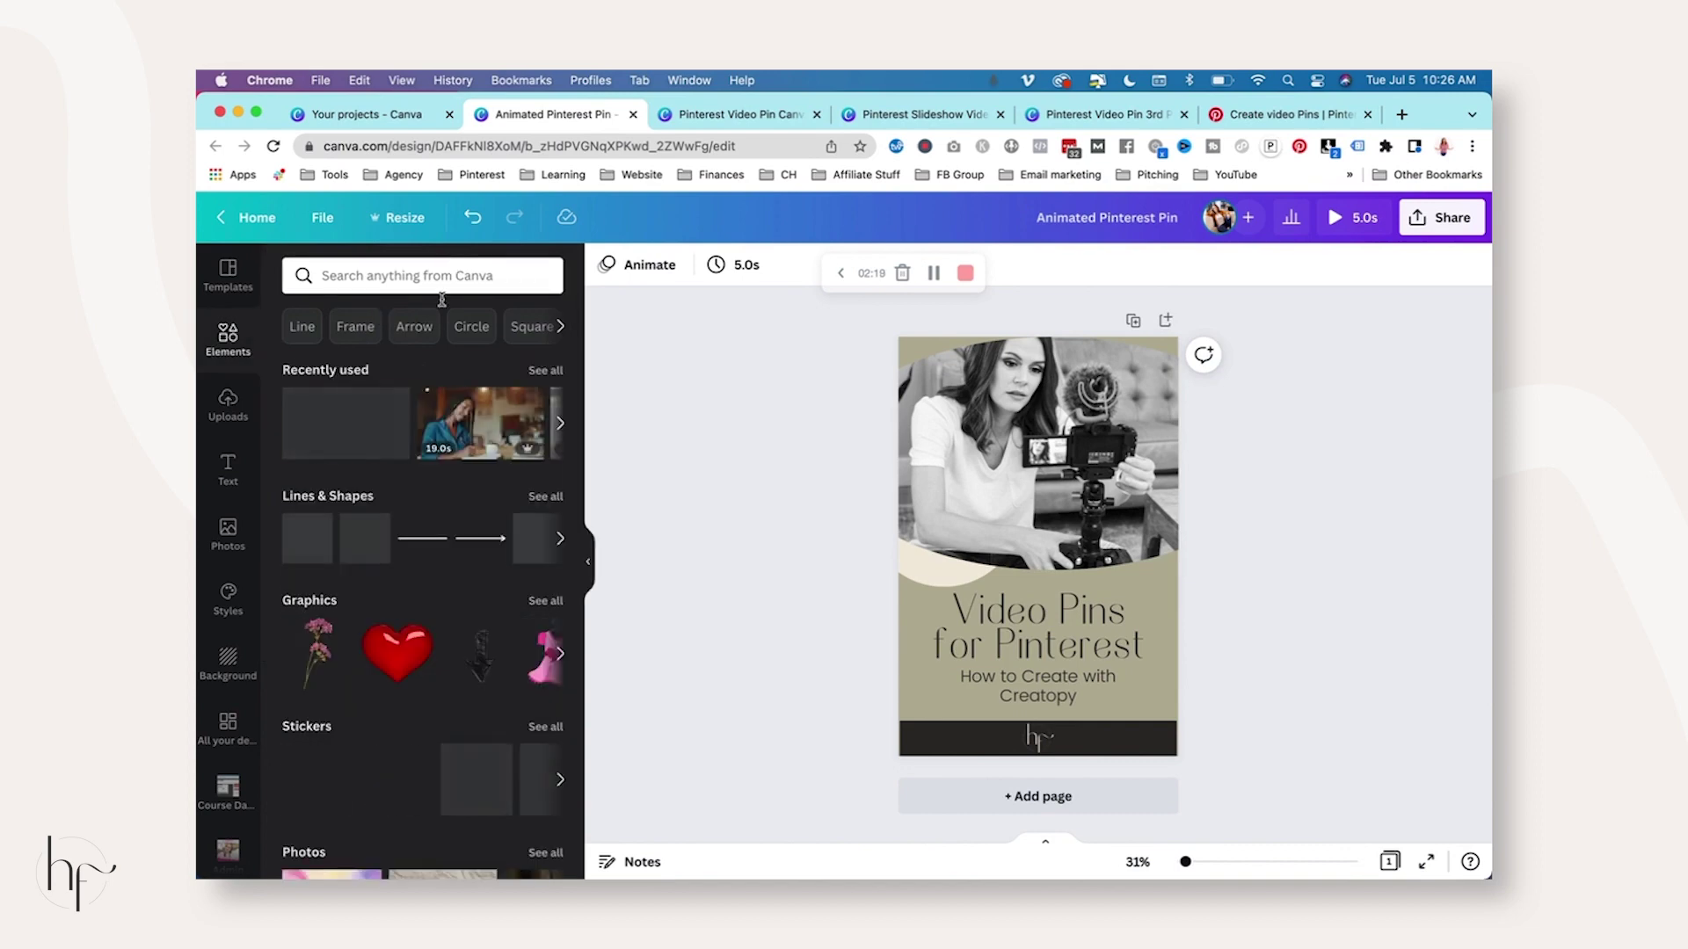
click(414, 326)
scroll(422, 576, down, 2)
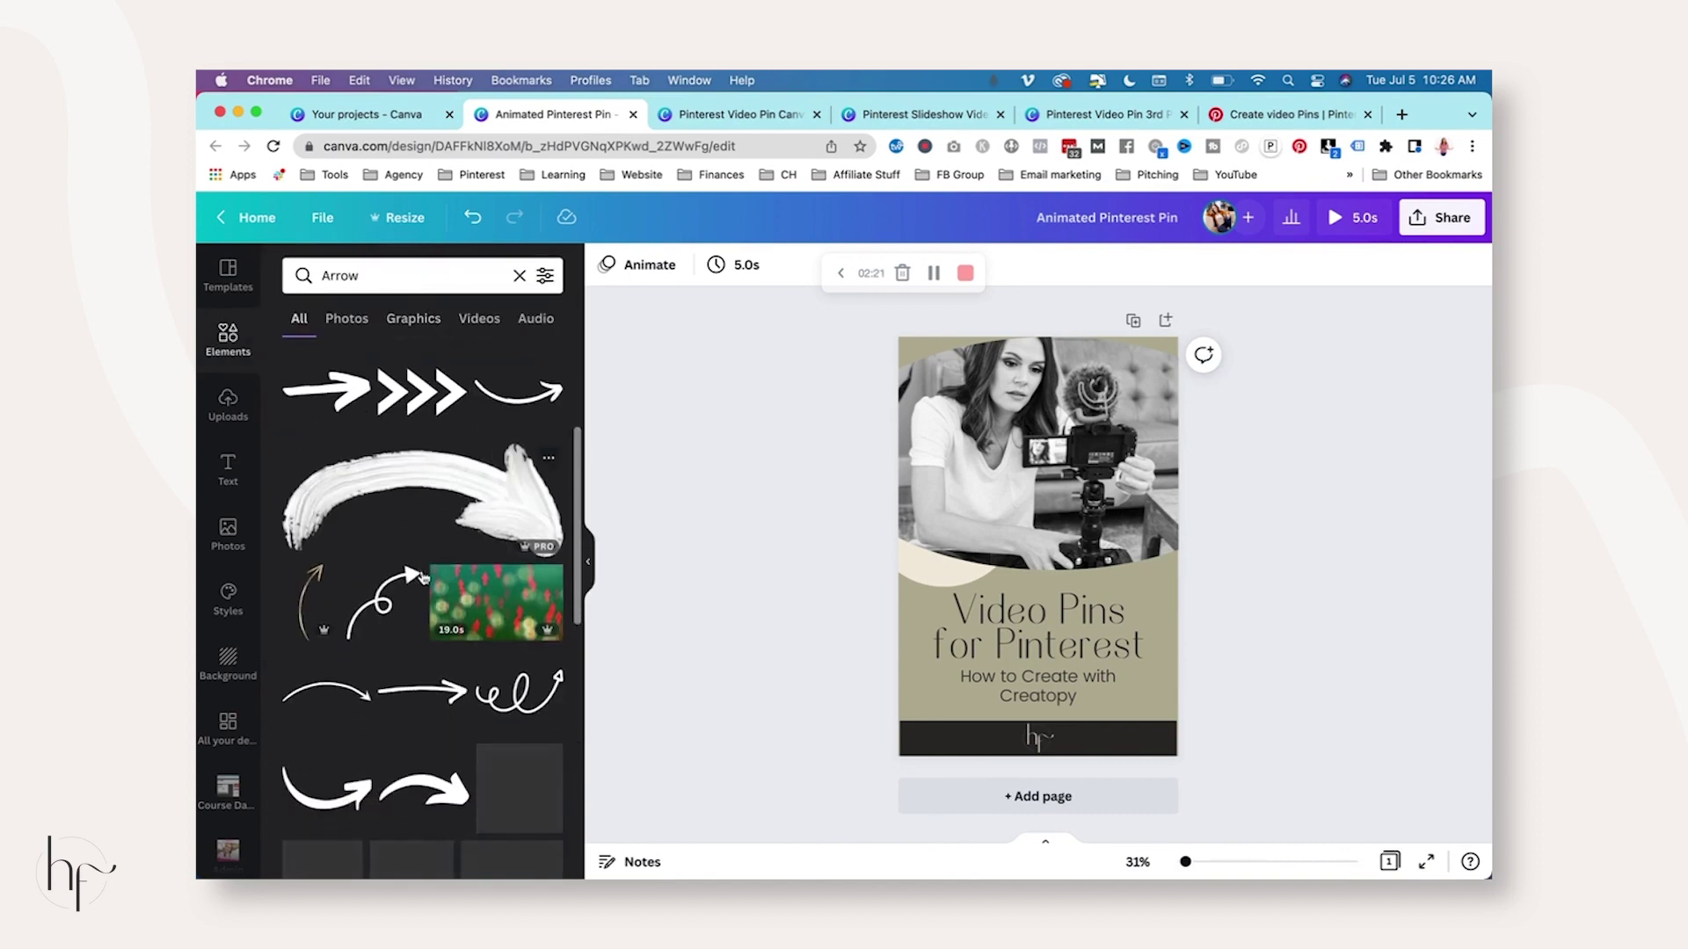
click(423, 578)
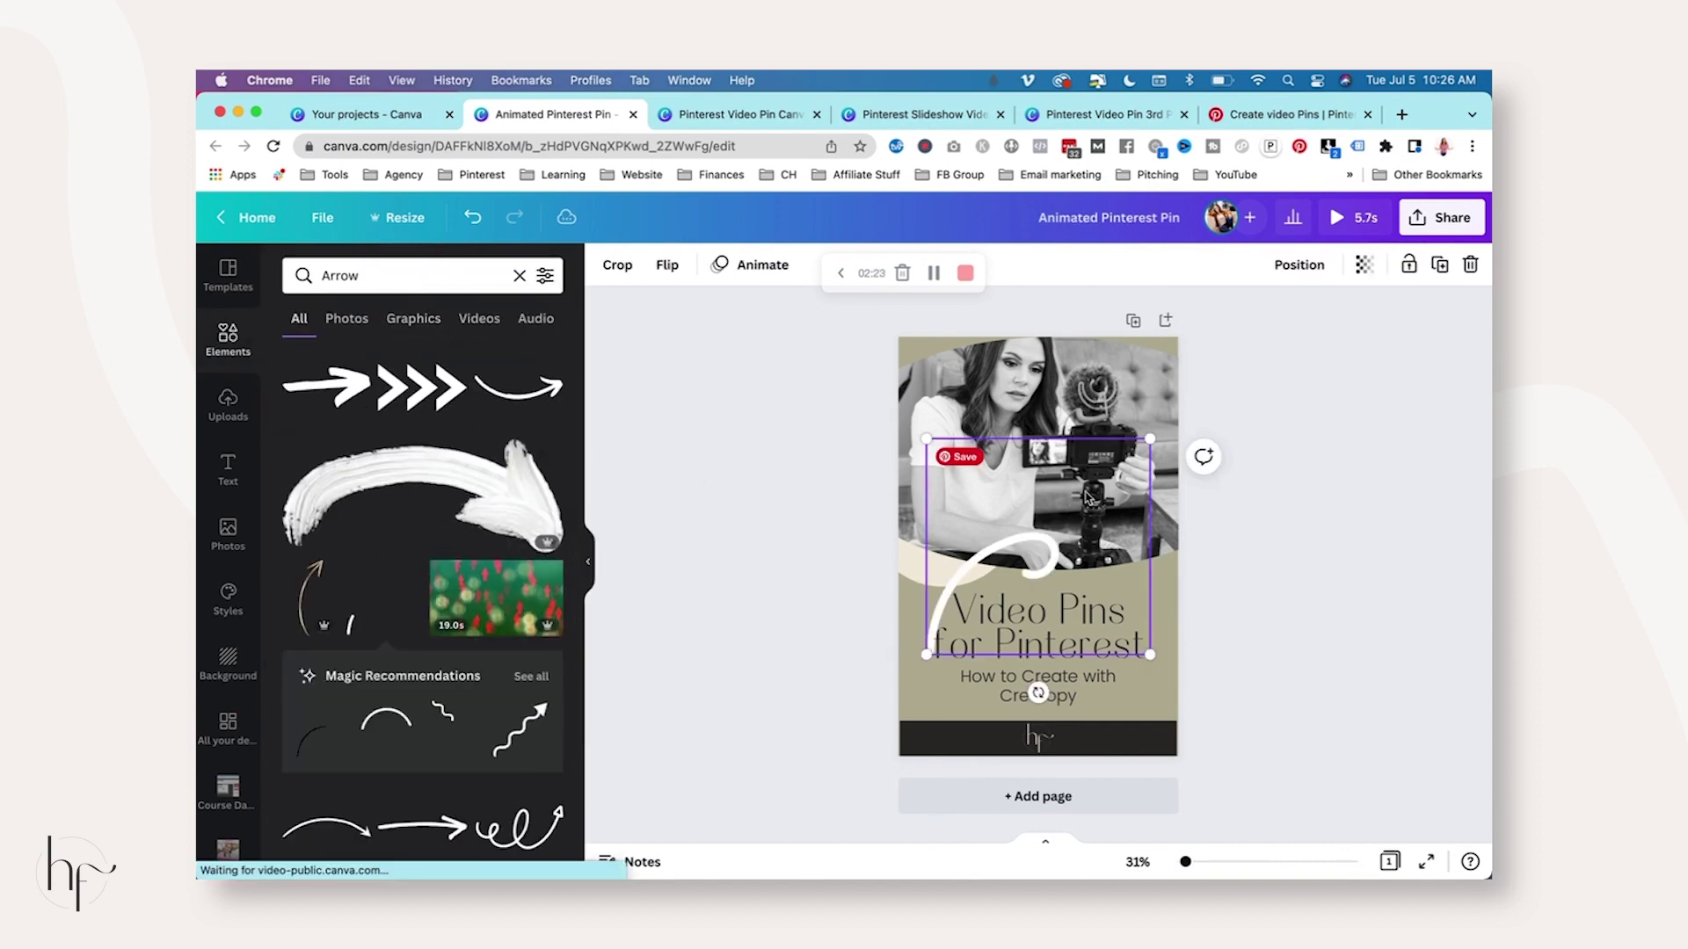
drag(1149, 438, 1028, 555)
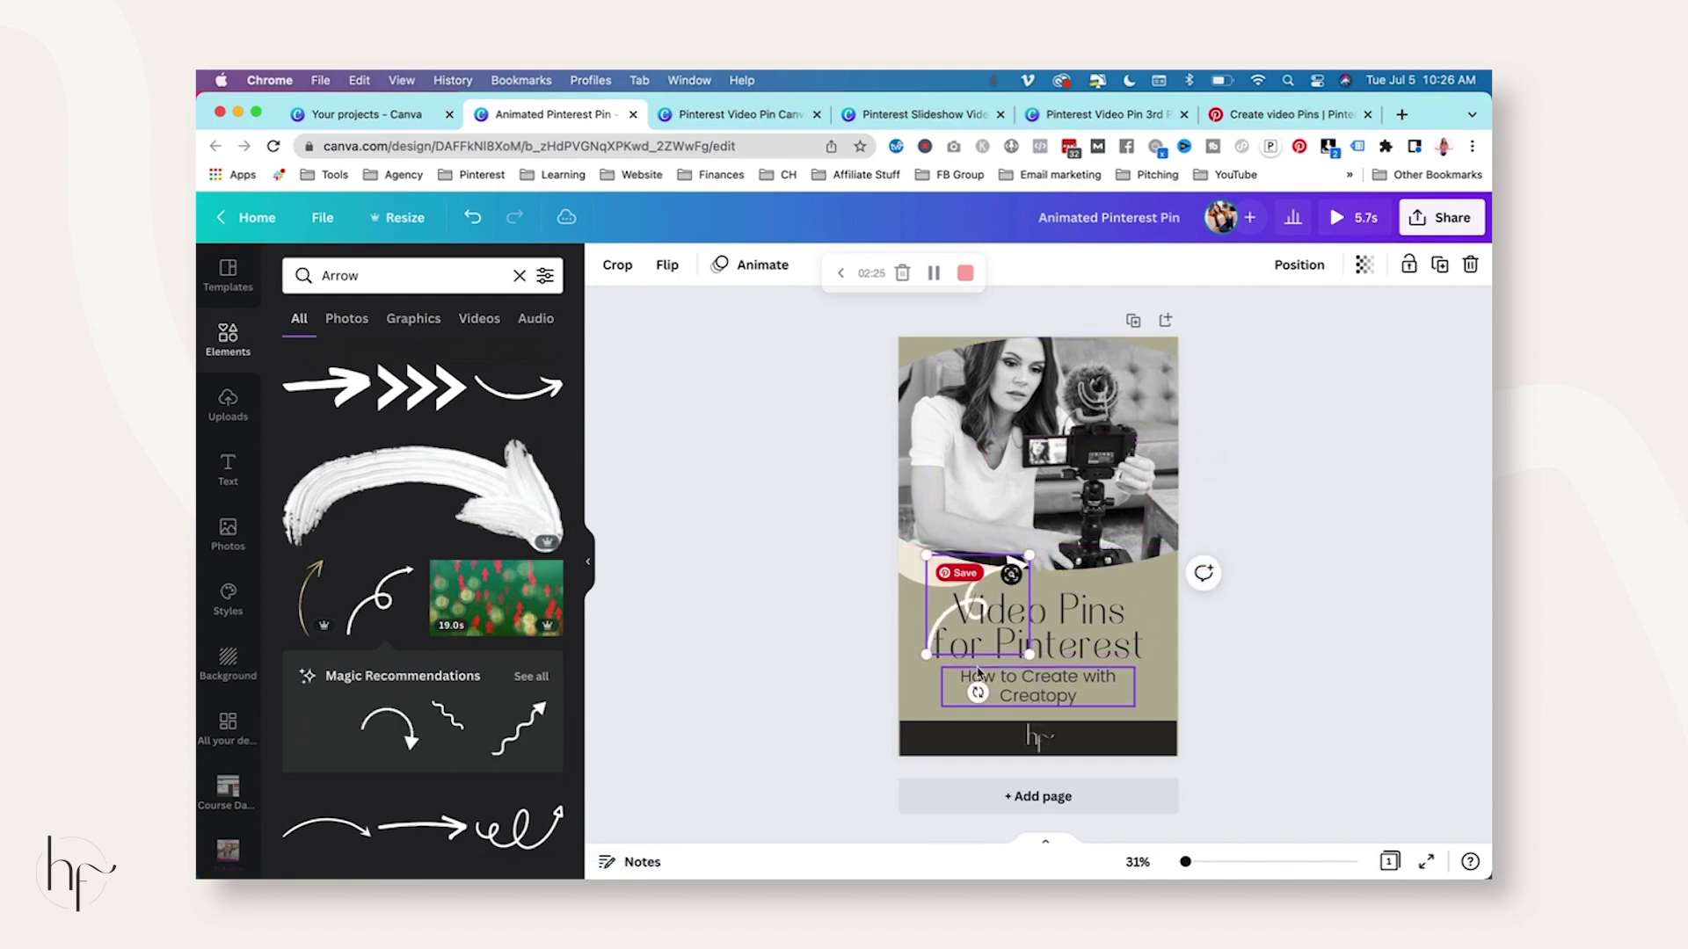
drag(978, 692, 1162, 514)
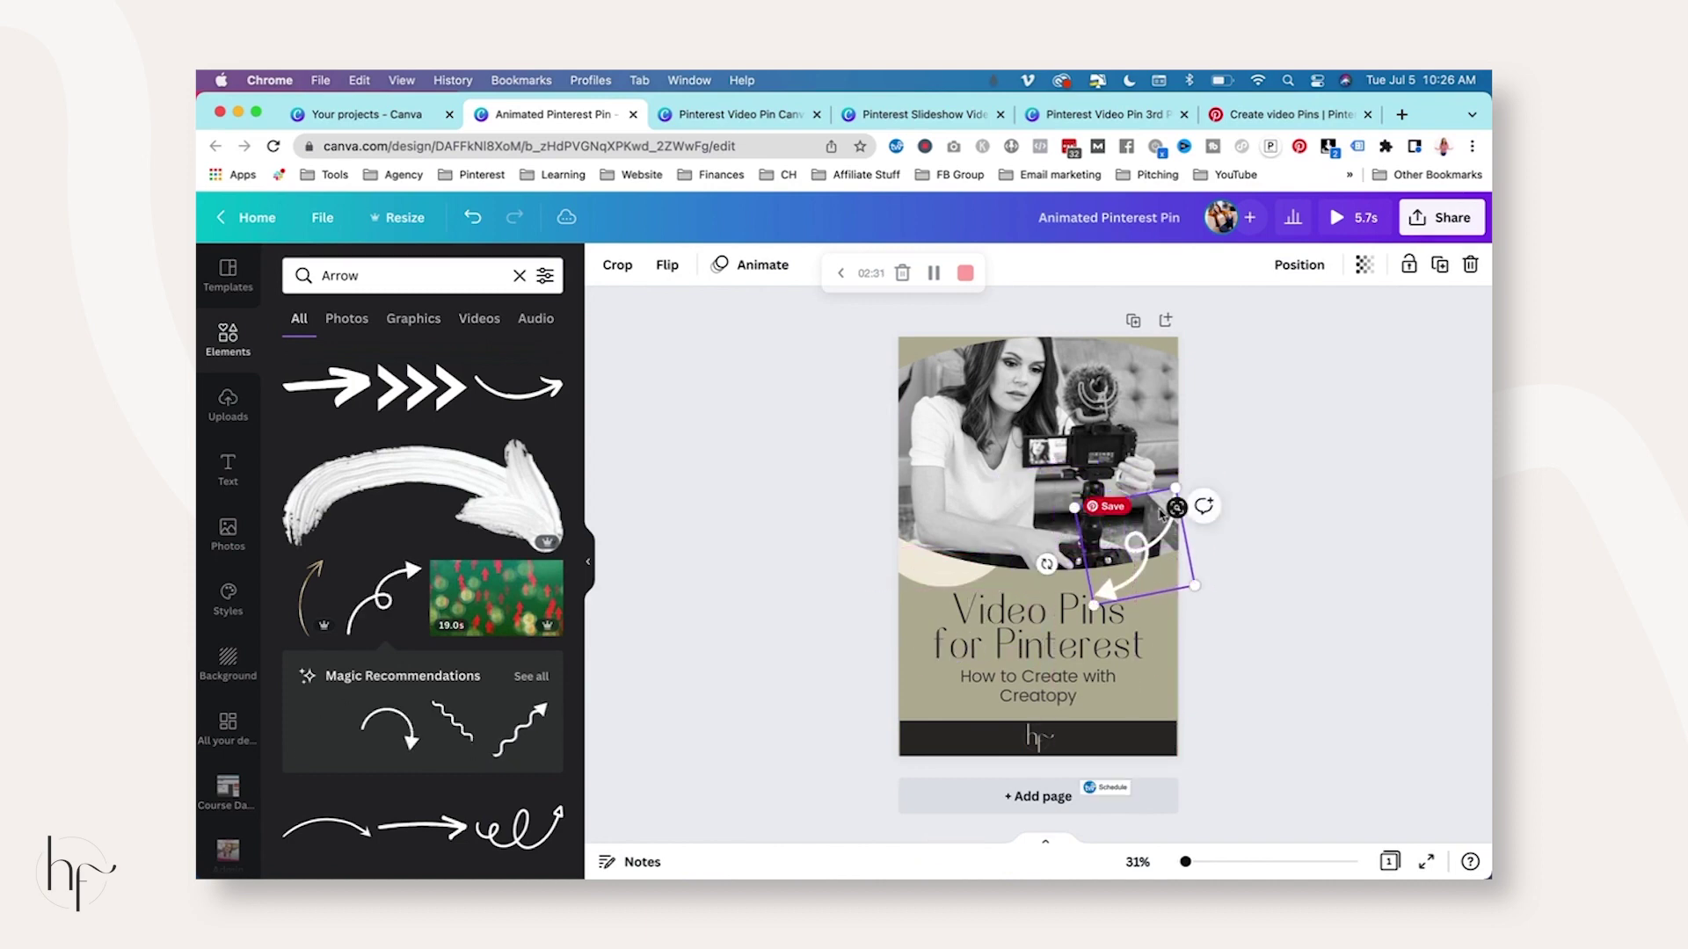
Shrink the arrow further, rotate it to about 158° and nudge it right above the title.
click(1162, 514)
click(1171, 491)
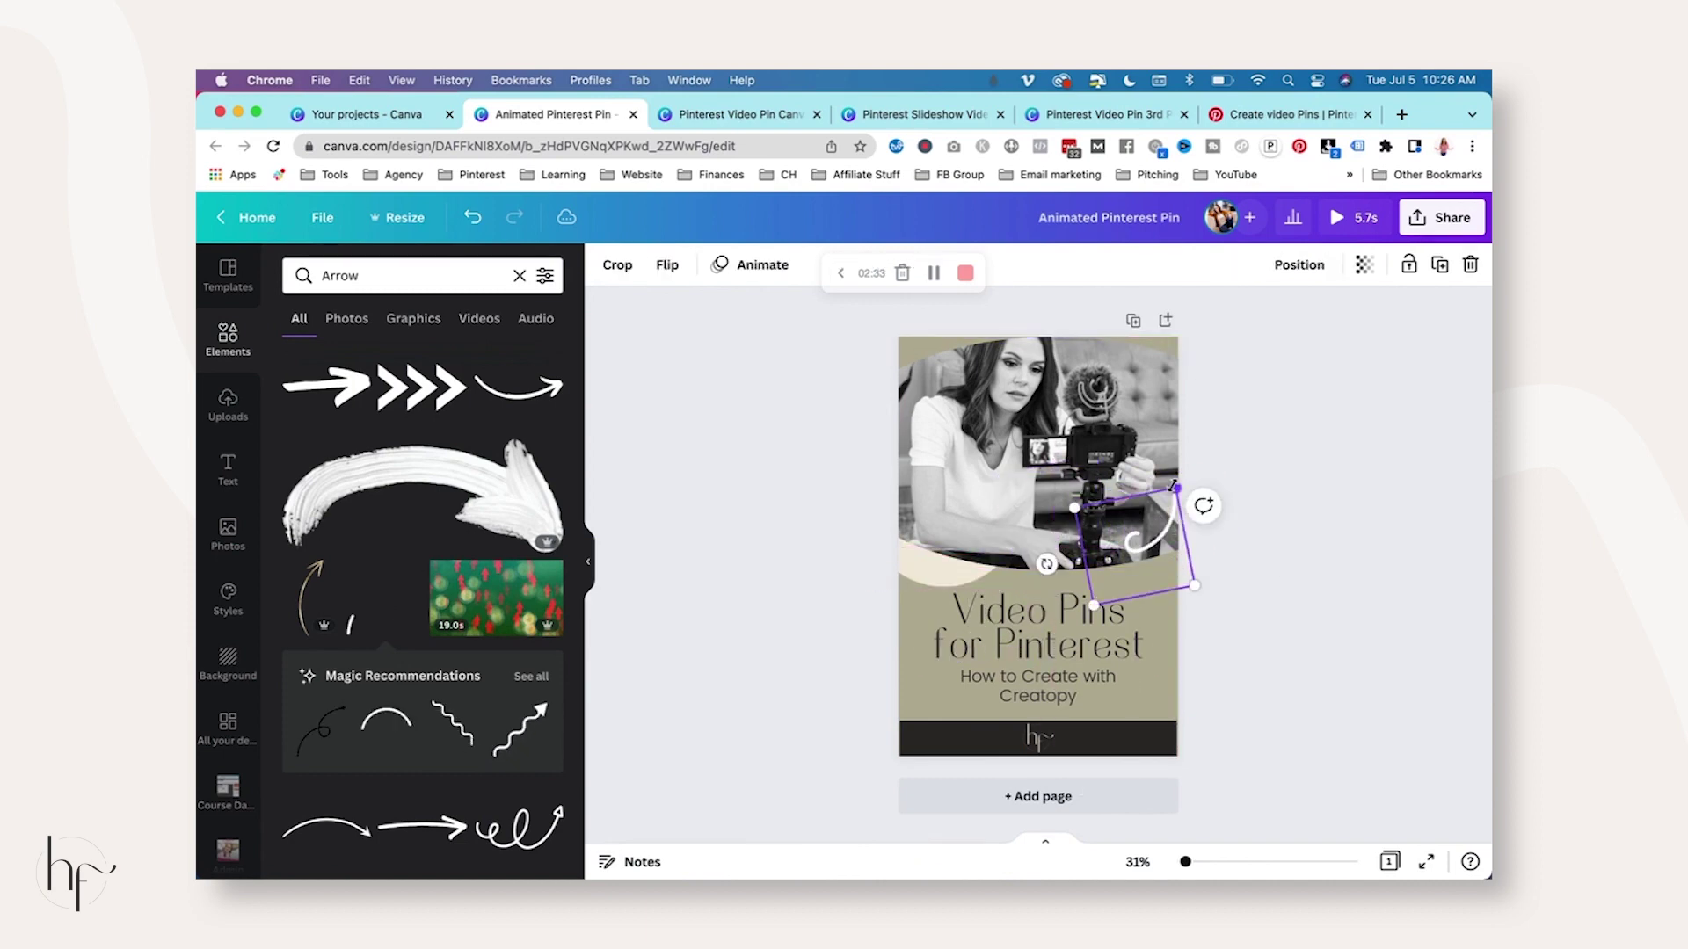
drag(1173, 485, 1146, 528)
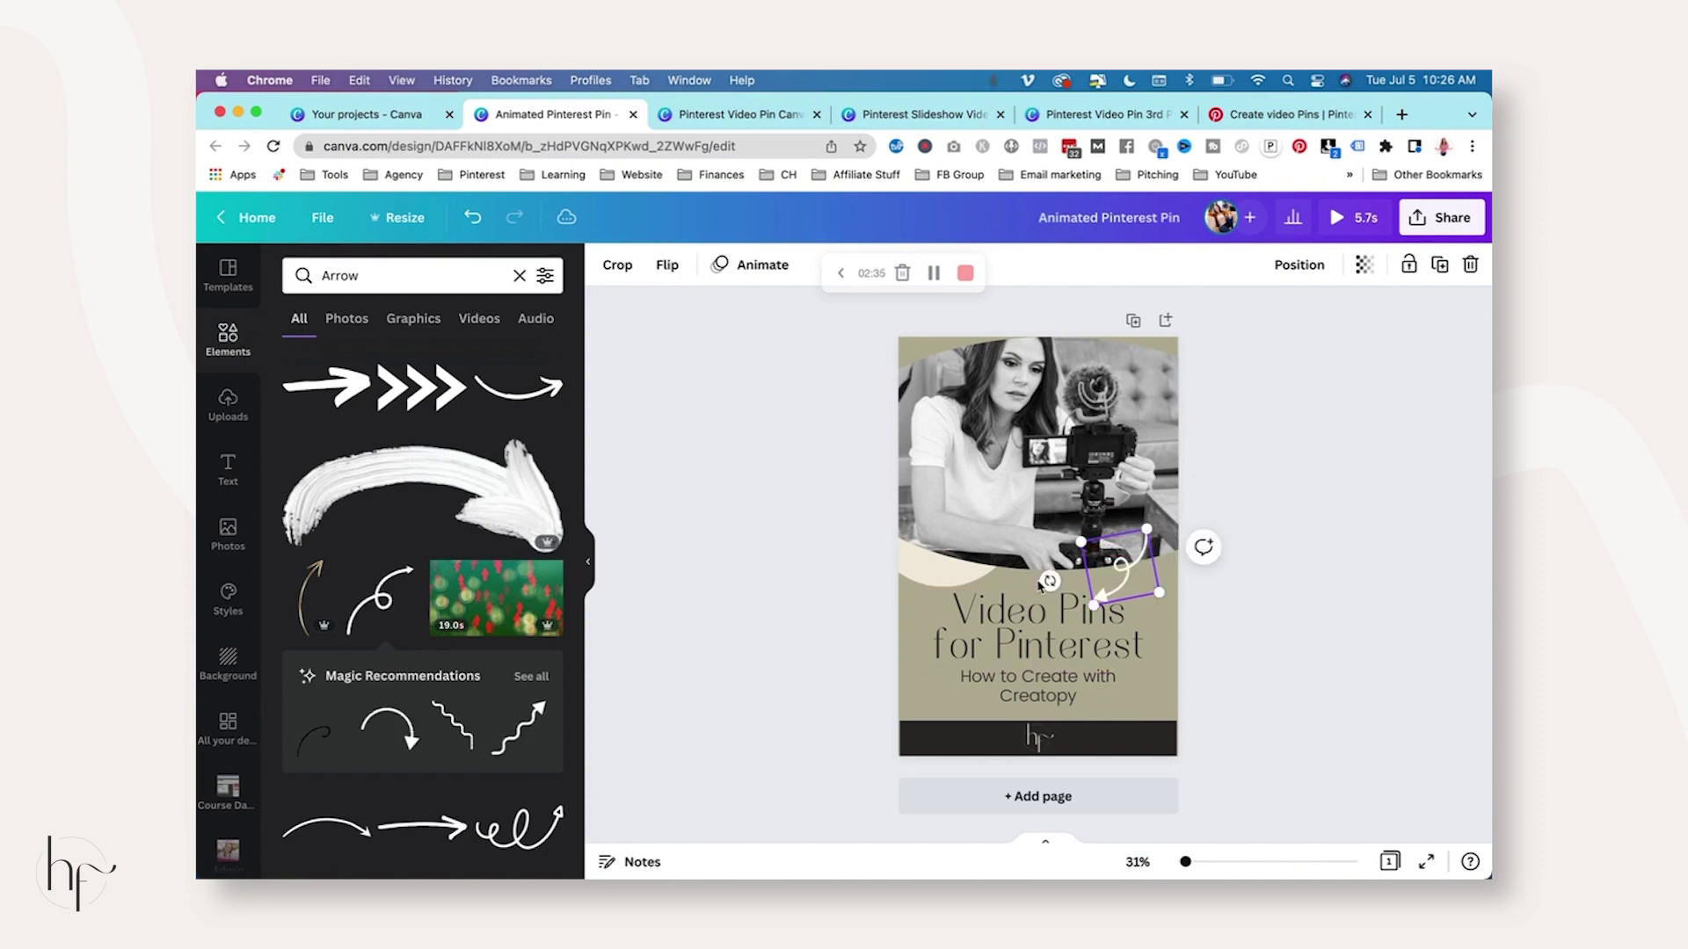
click(1043, 585)
click(1118, 563)
drag(1050, 581, 1080, 579)
click(1199, 539)
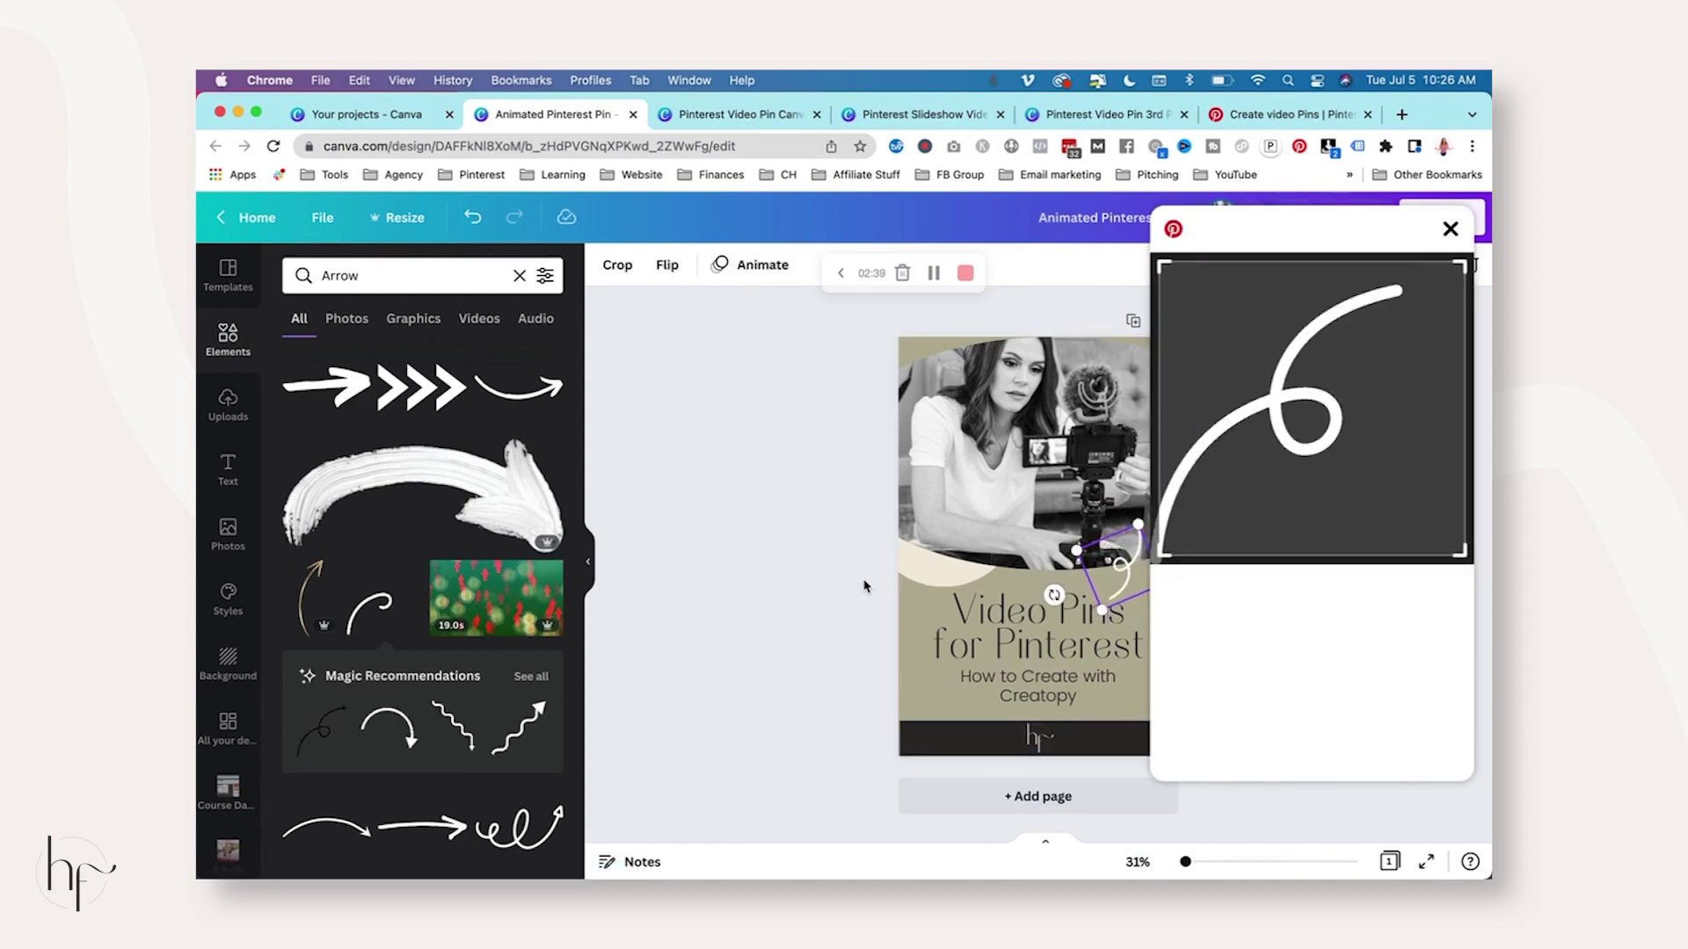
click(1300, 682)
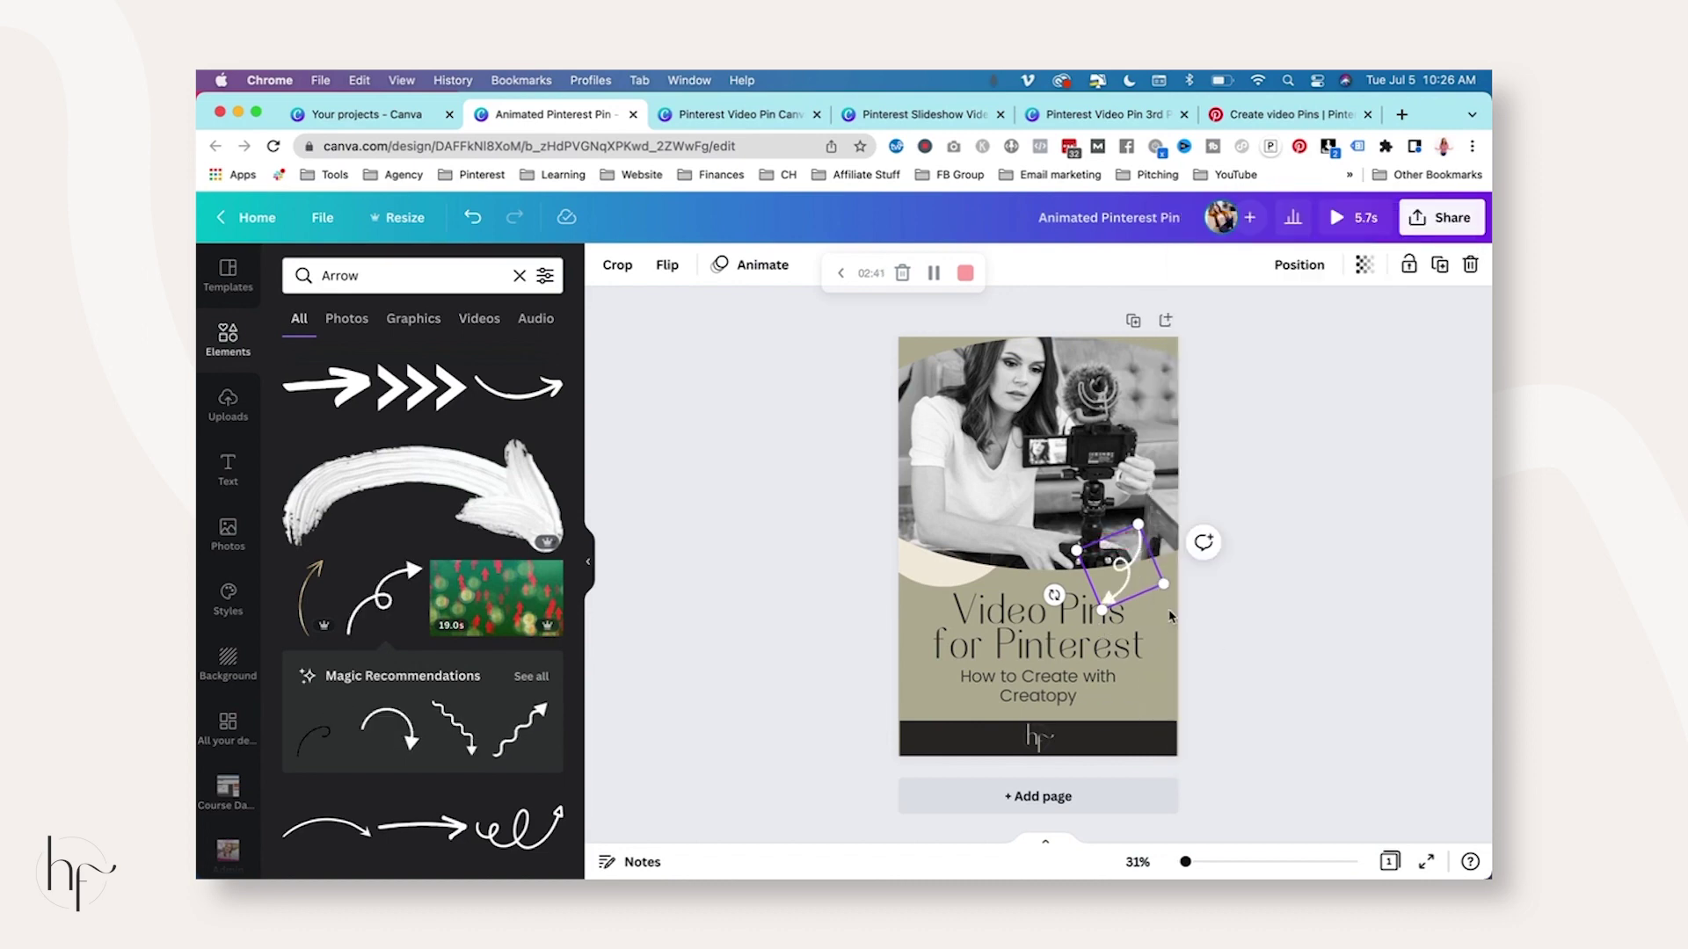
mouse_move(1121, 567)
mouse_down()
mouse_move(1177, 572)
mouse_move(1145, 573)
mouse_up()
click(1263, 588)
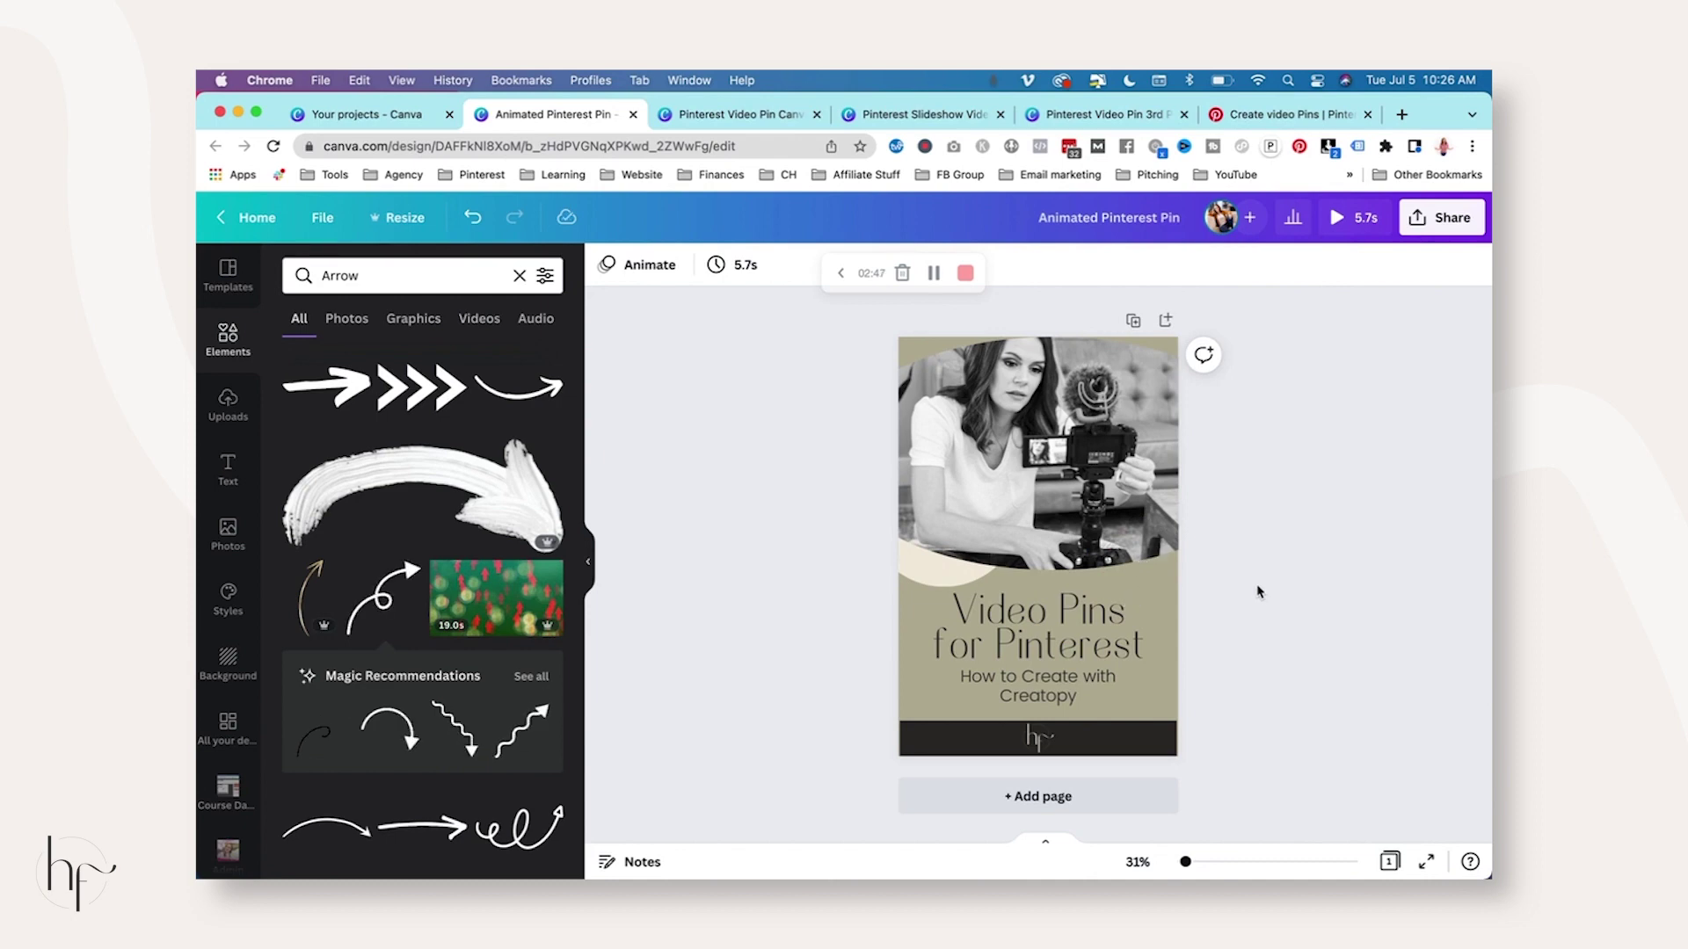
In the 'Pinterest Video Pin Canva Stock' design, duplicate the page and remove page 2's background video.
click(730, 115)
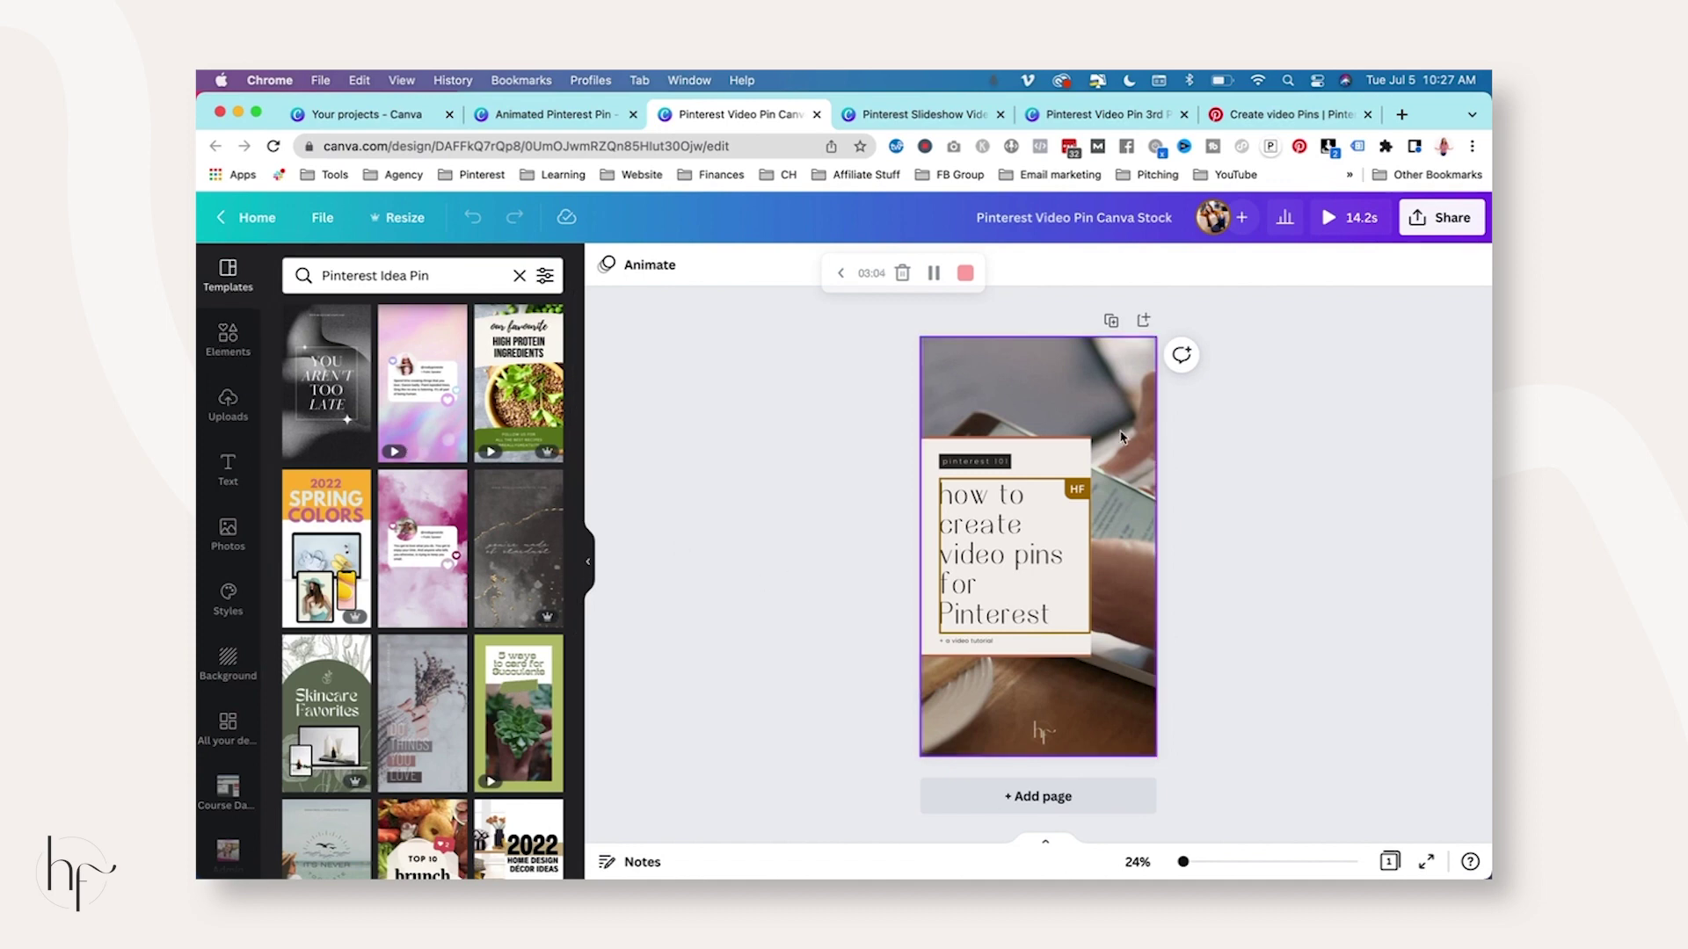
click(1111, 320)
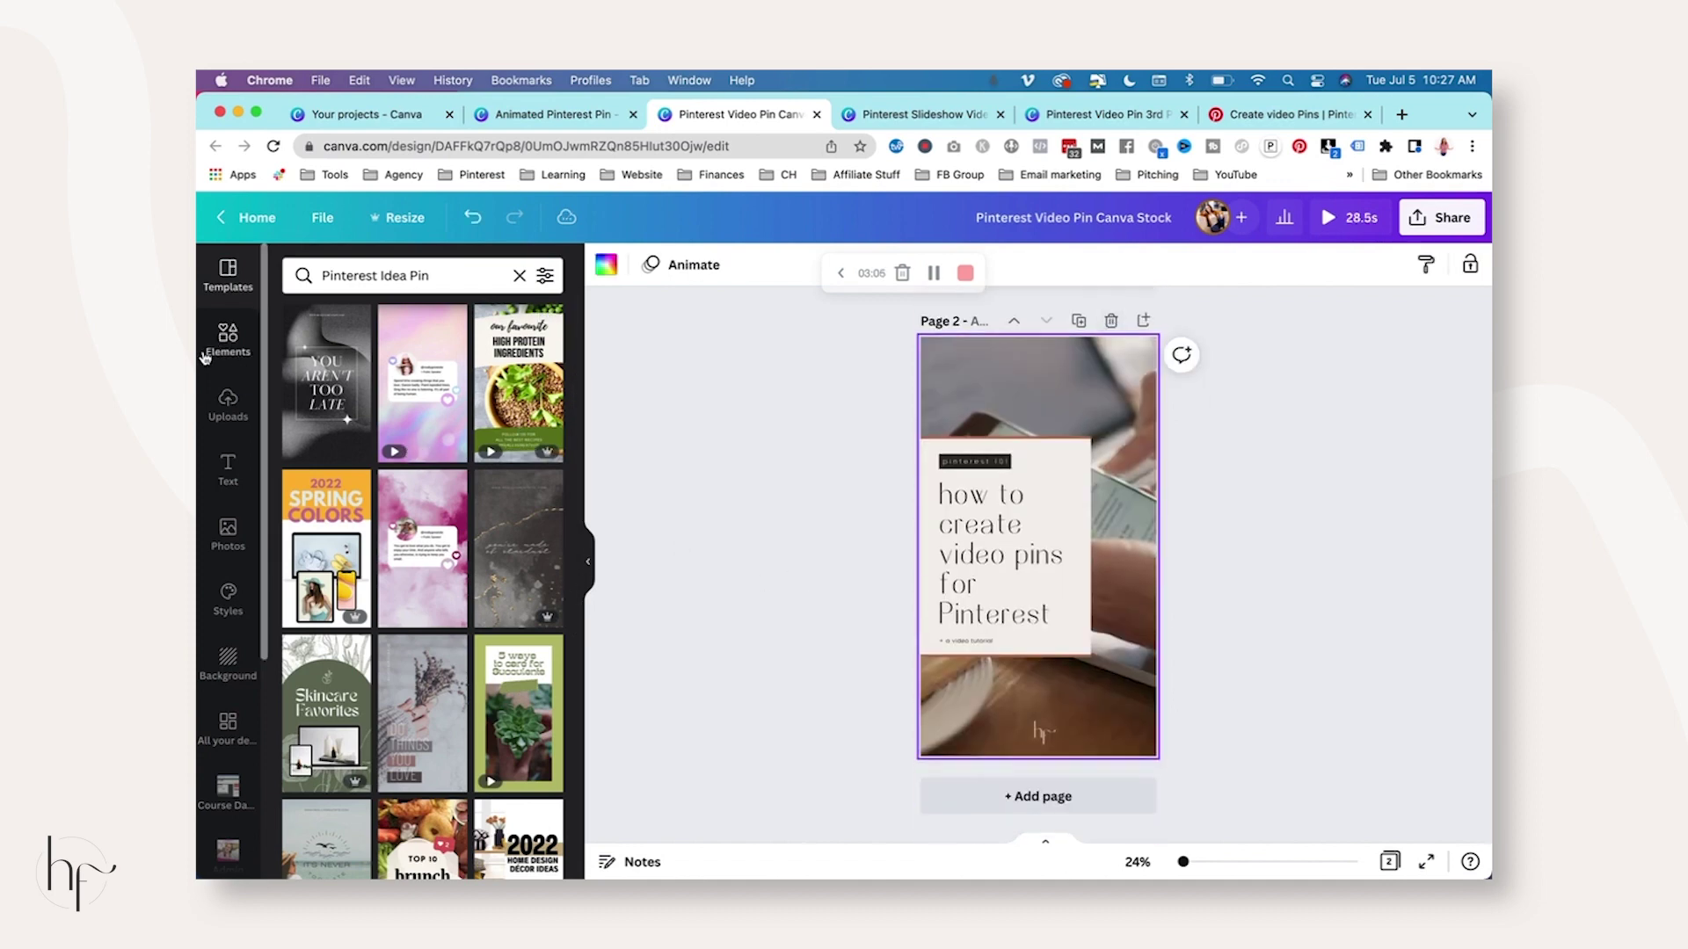
click(1125, 395)
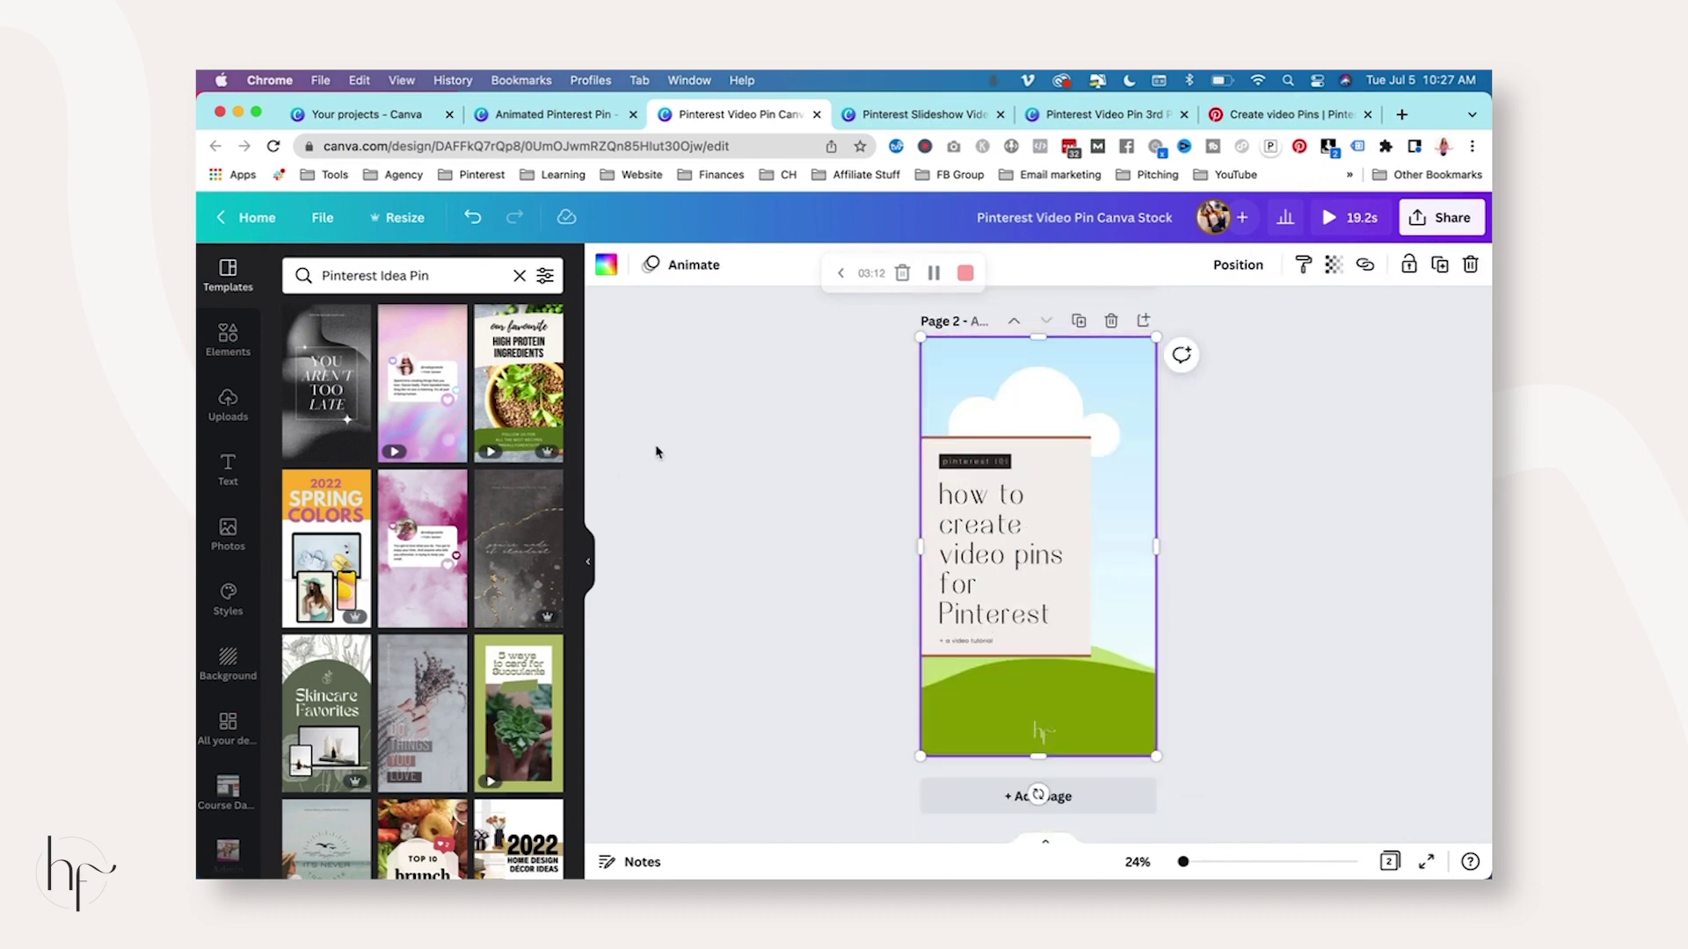
click(236, 344)
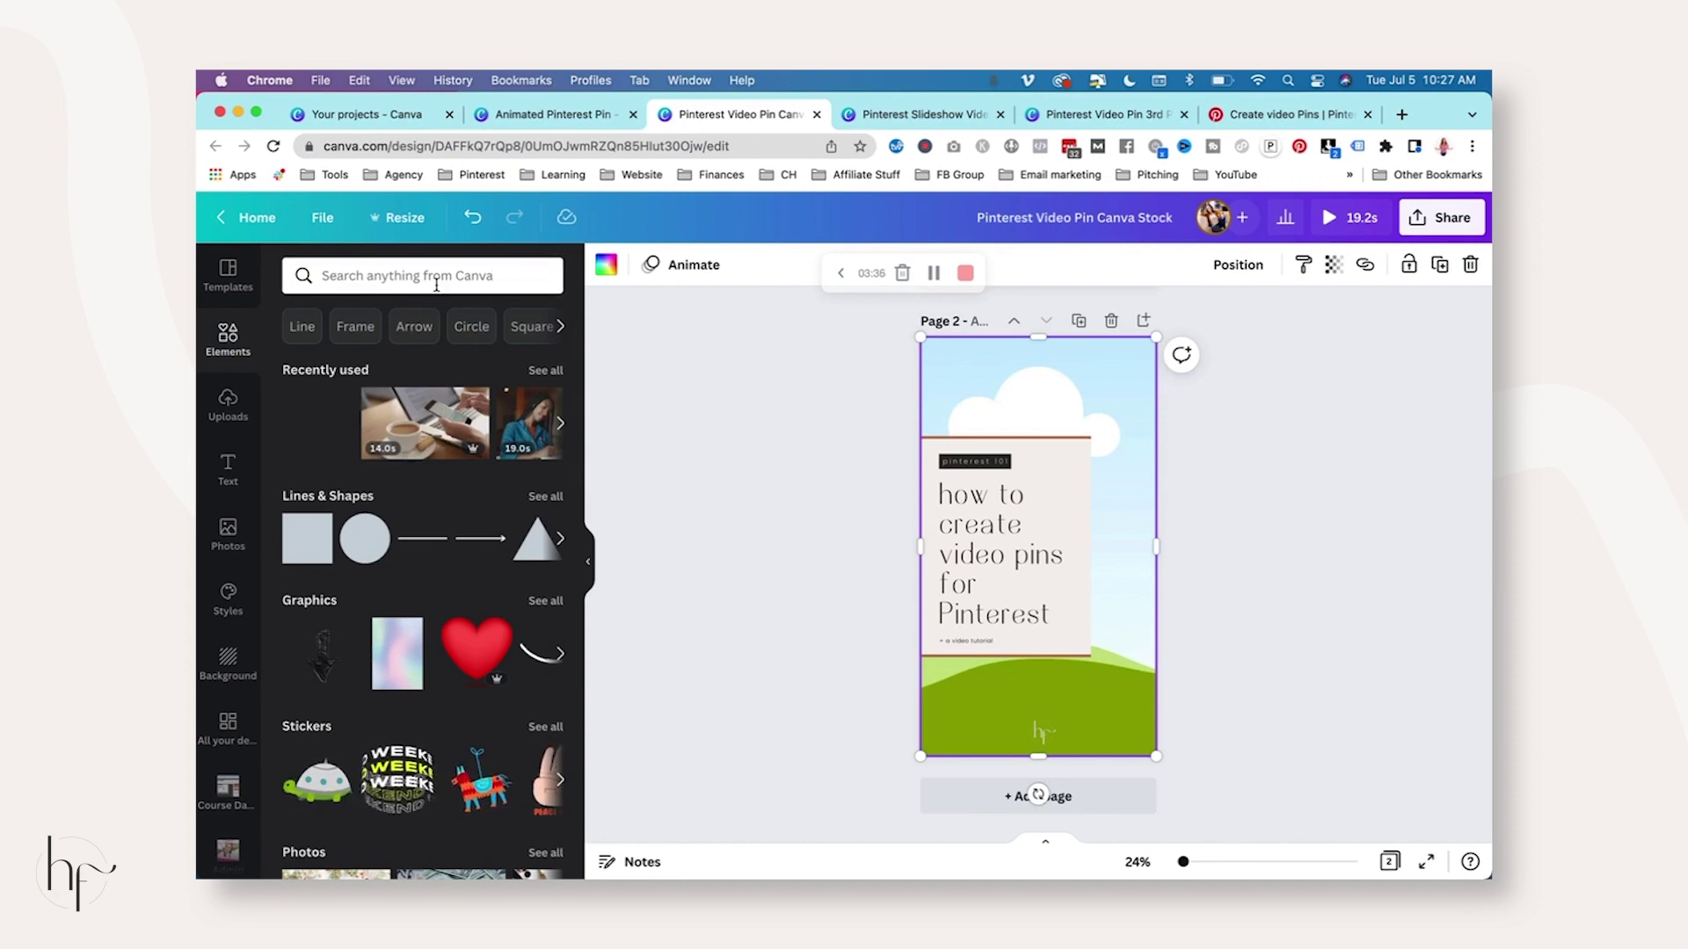
Open the full stock Videos collection and search for 'woman scrolling phone'.
scroll(454, 501, down, 5)
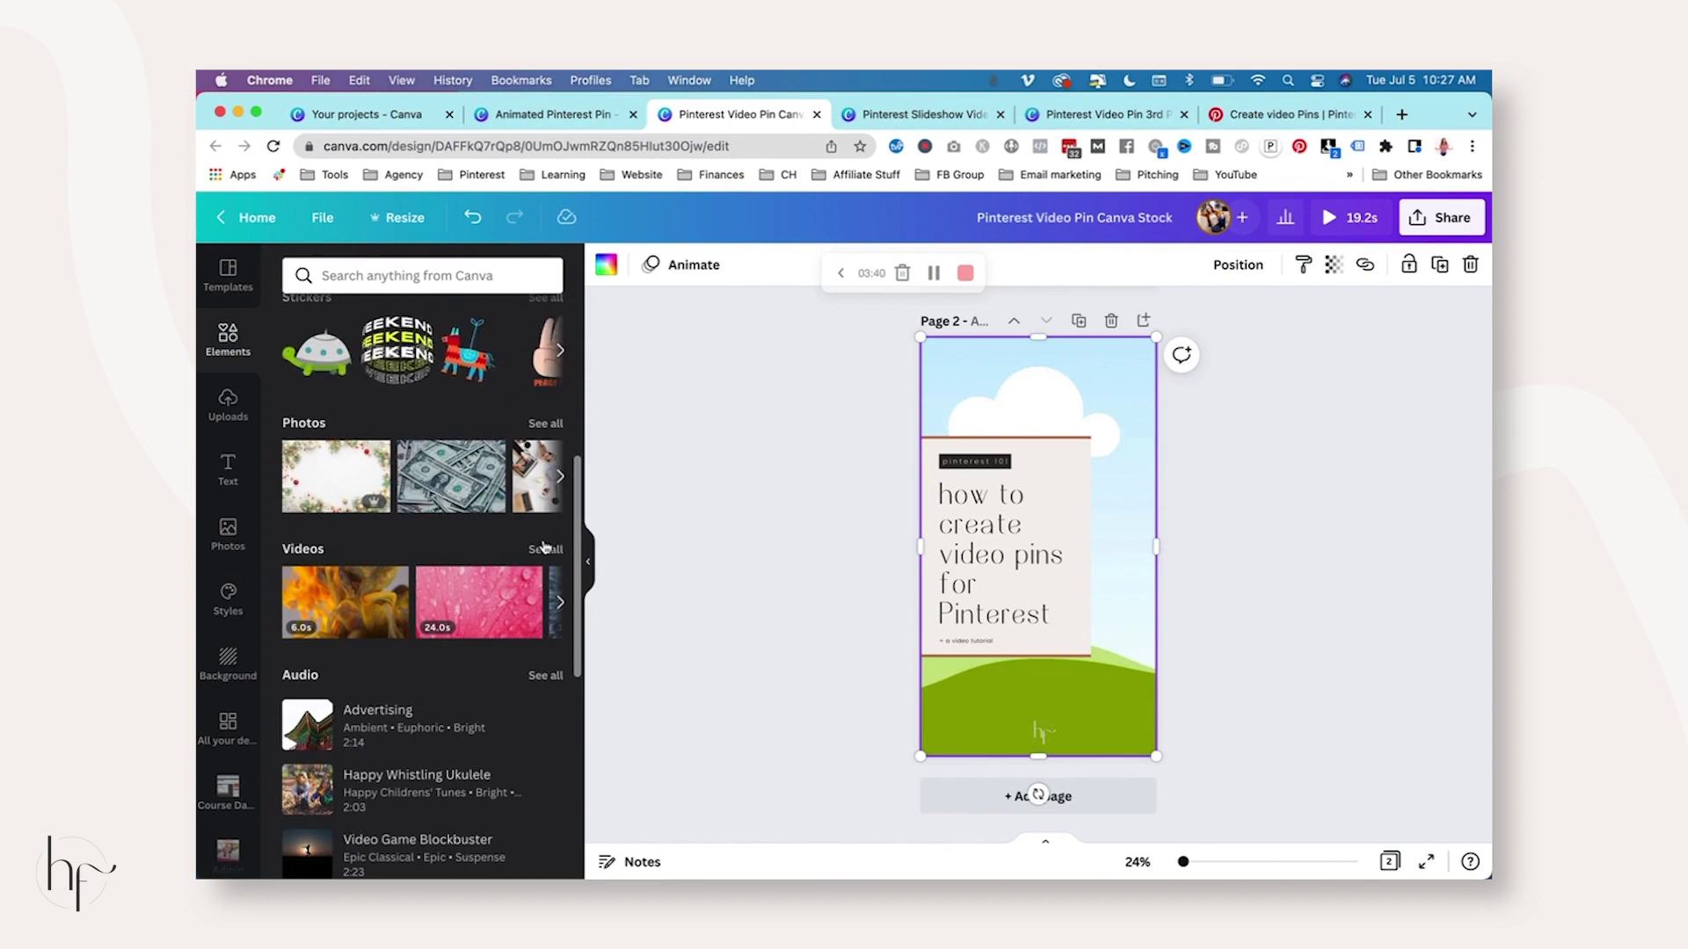
click(545, 550)
click(475, 326)
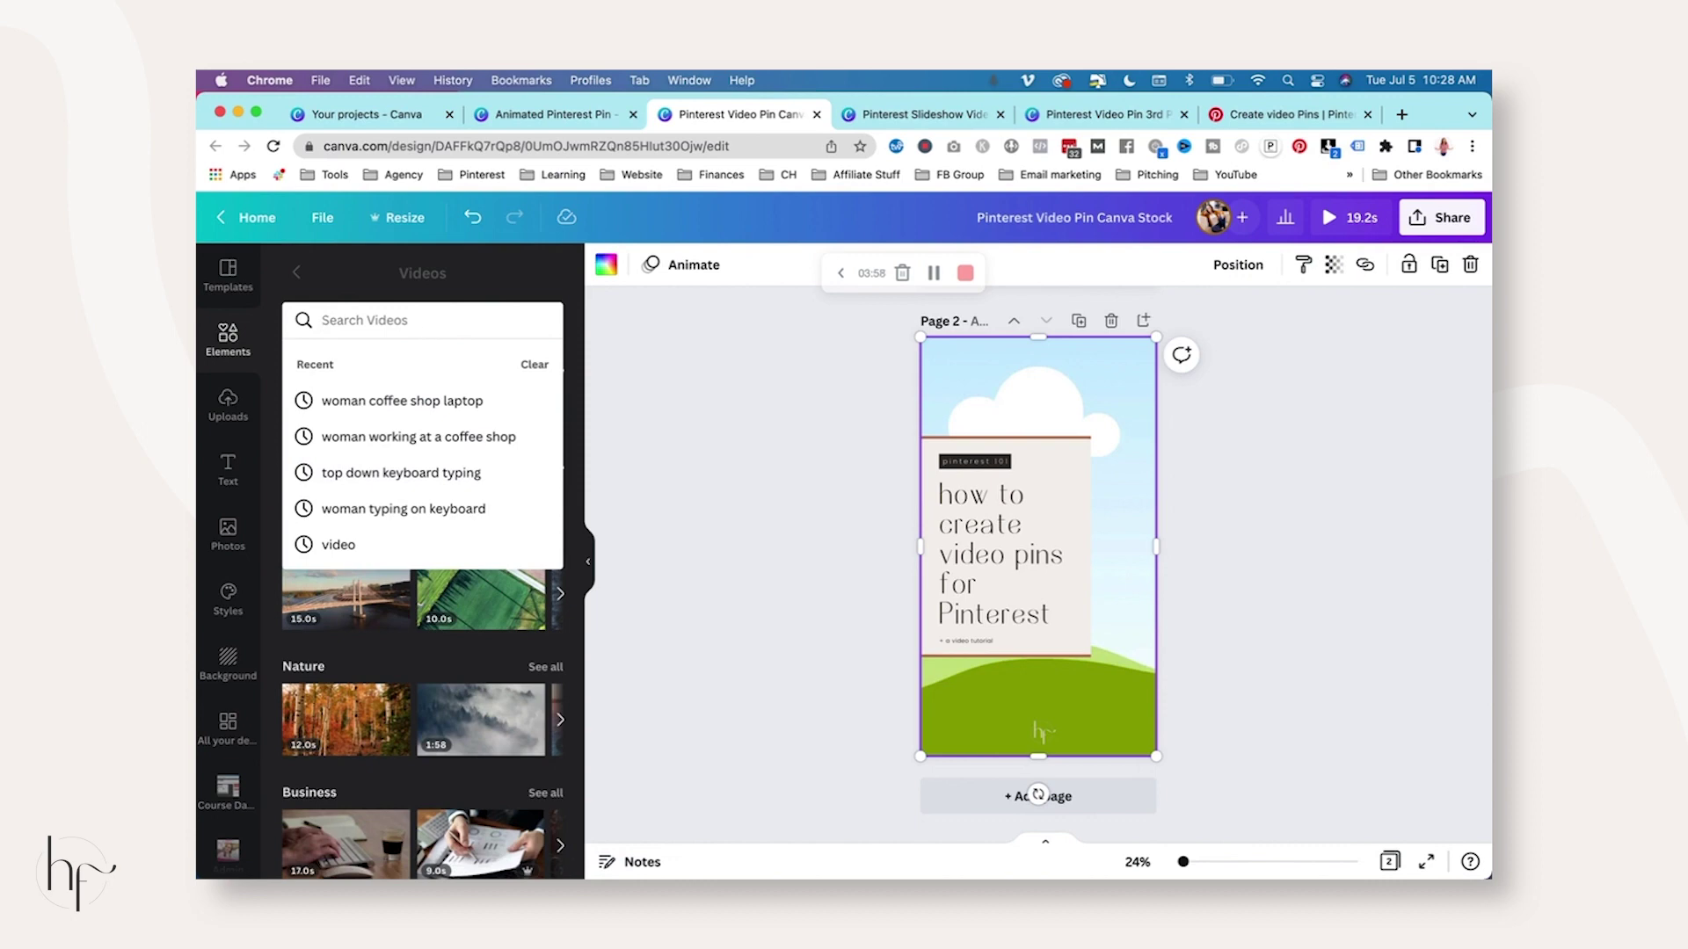
text(woman scrolling phone)
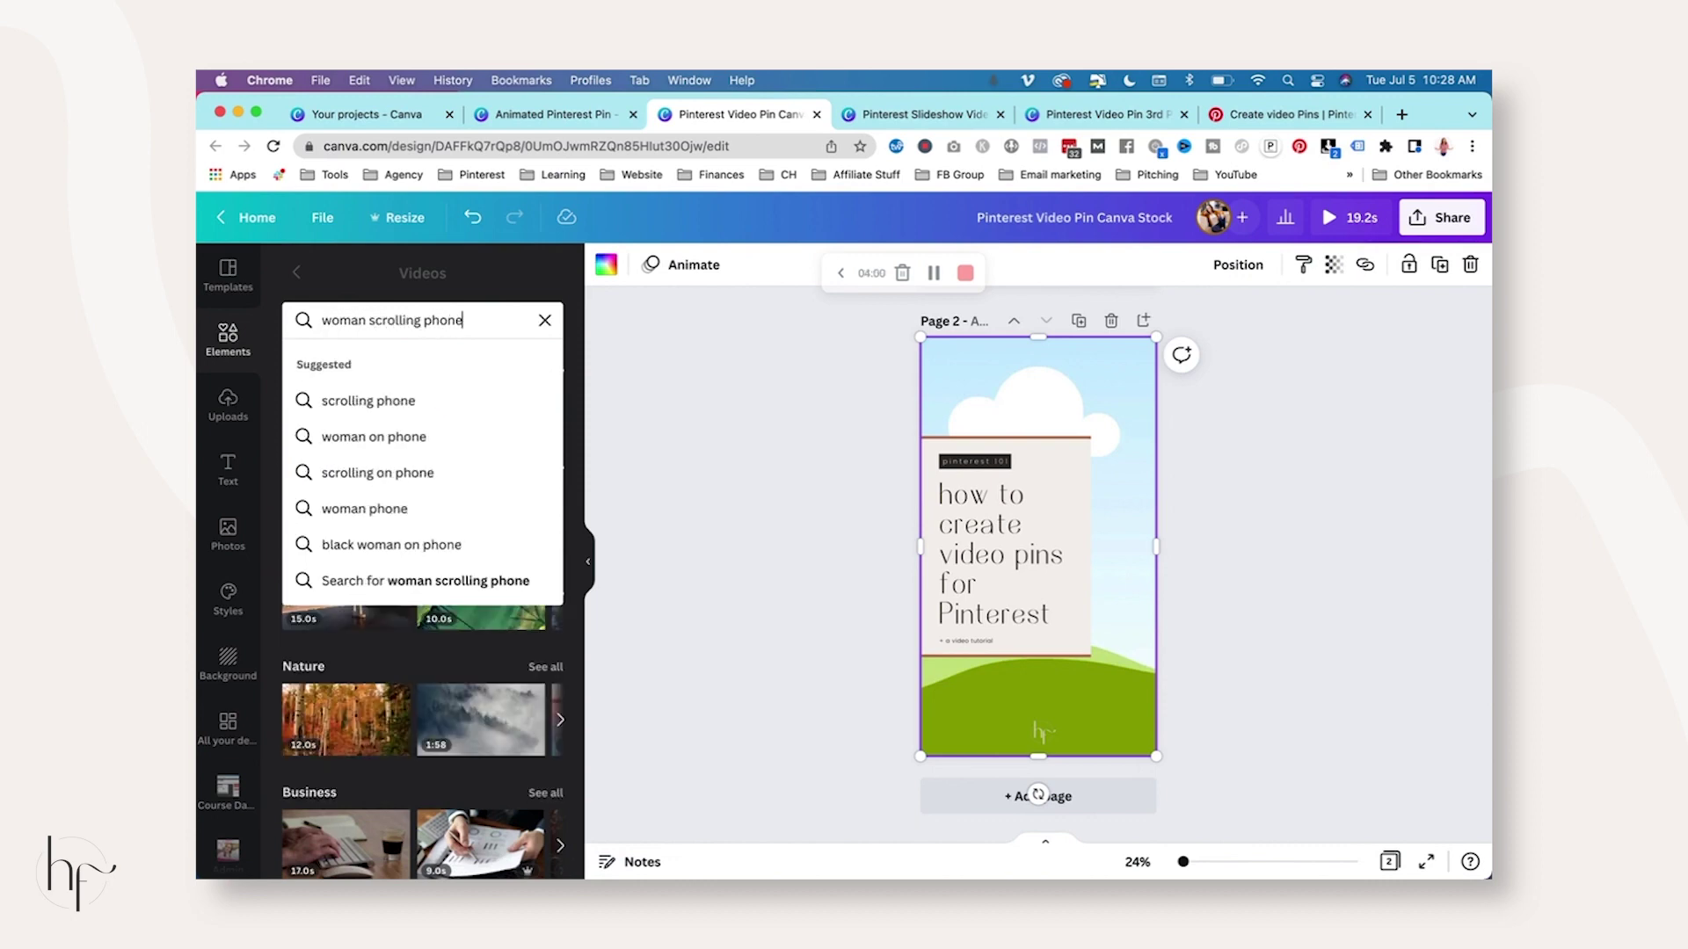
Set the 22.0s hand-scrolling-phone clip as page 2's background video and play it.
key(Return)
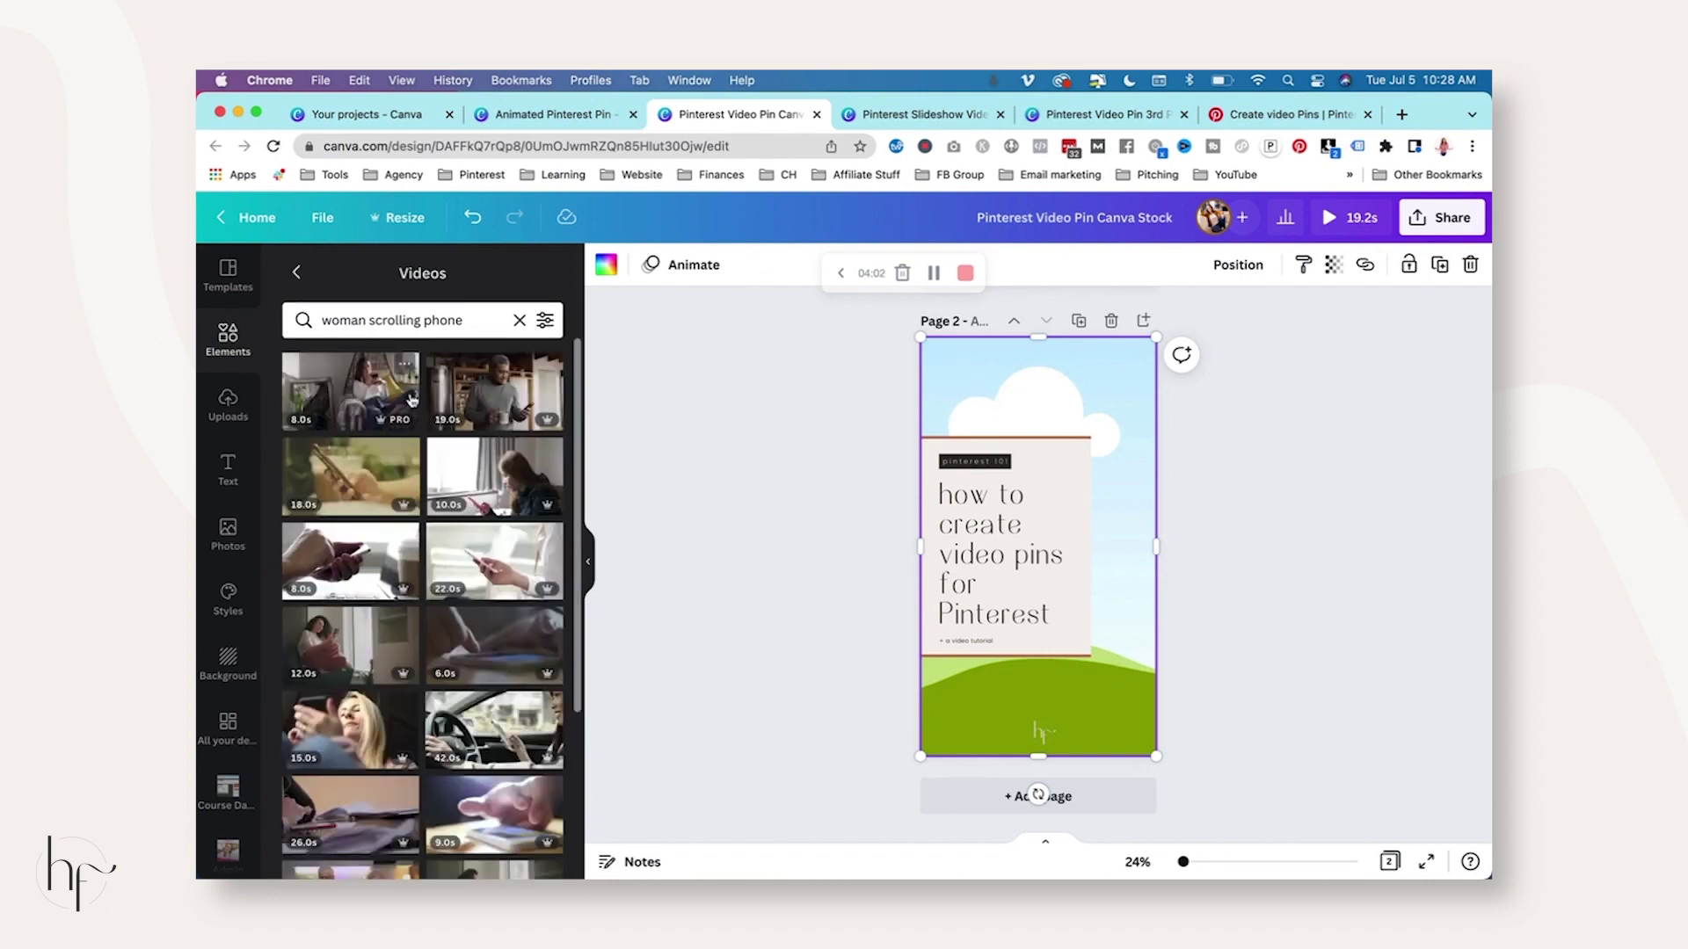
click(494, 561)
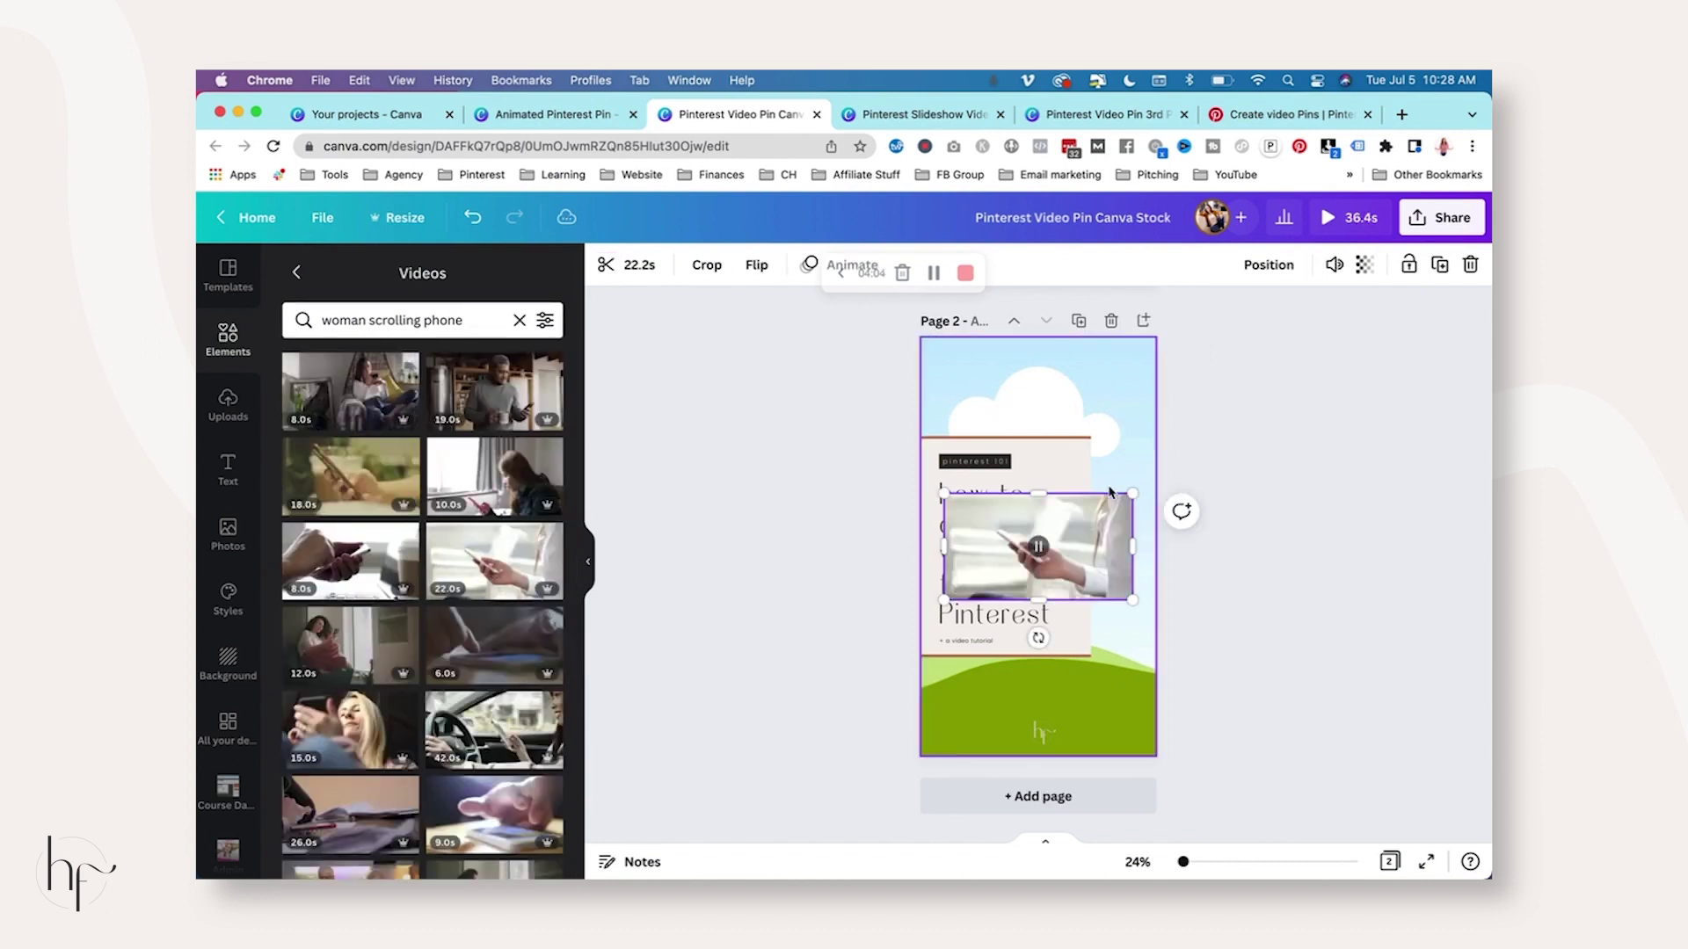
drag(1110, 493, 1105, 479)
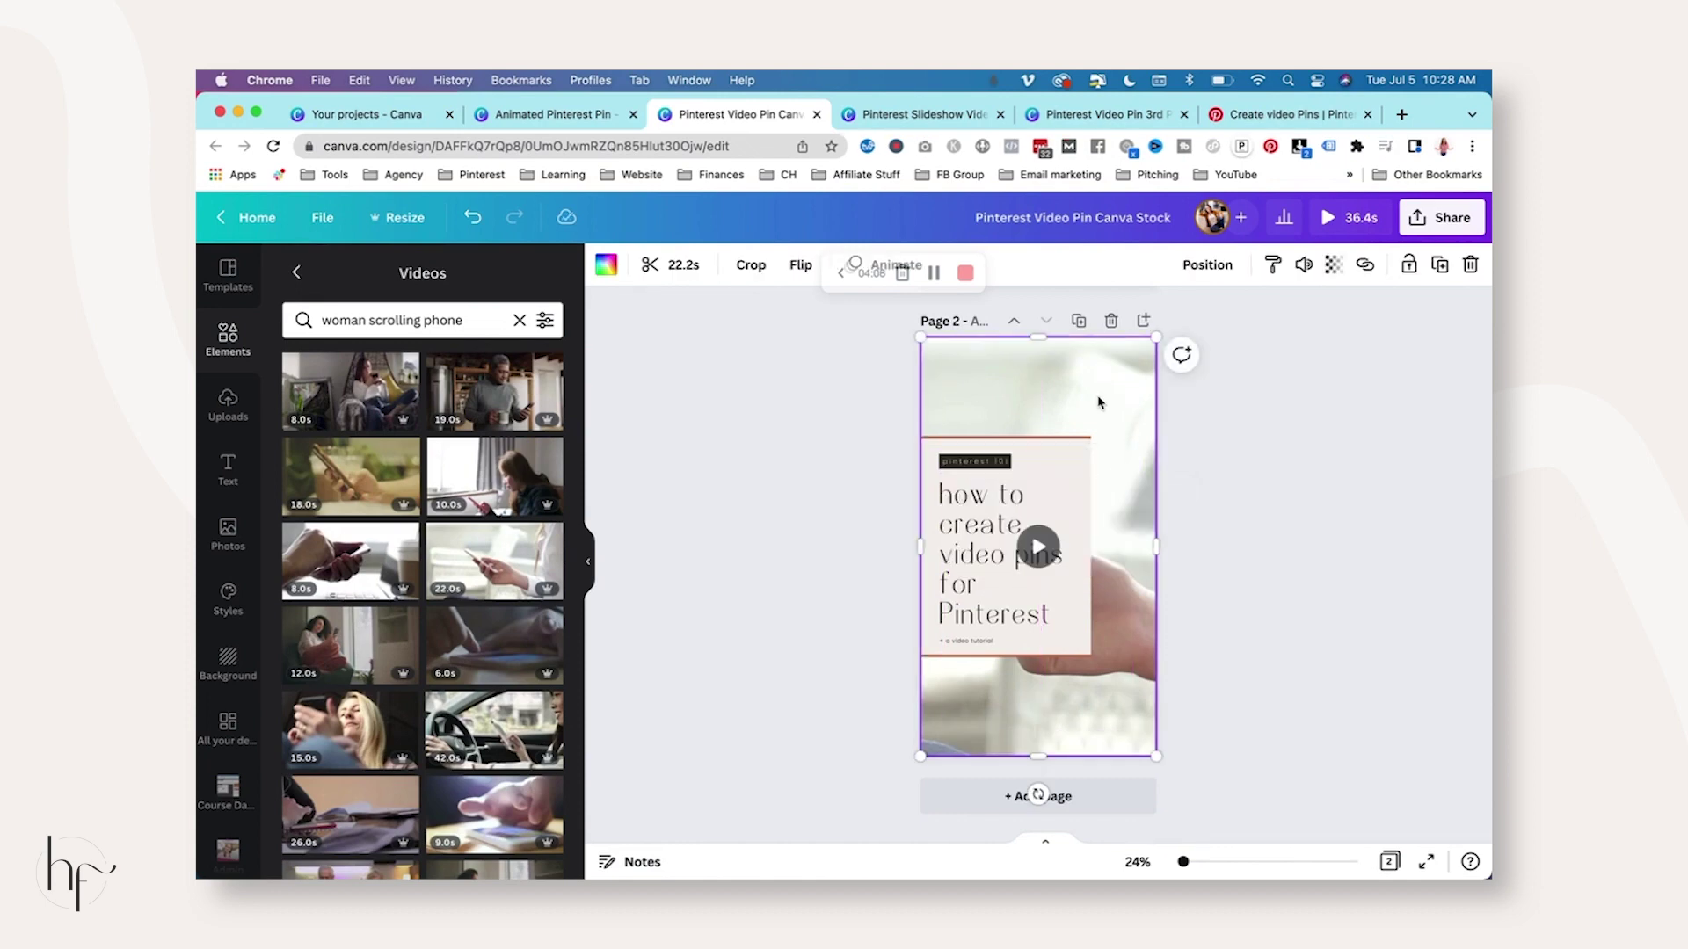
click(1039, 551)
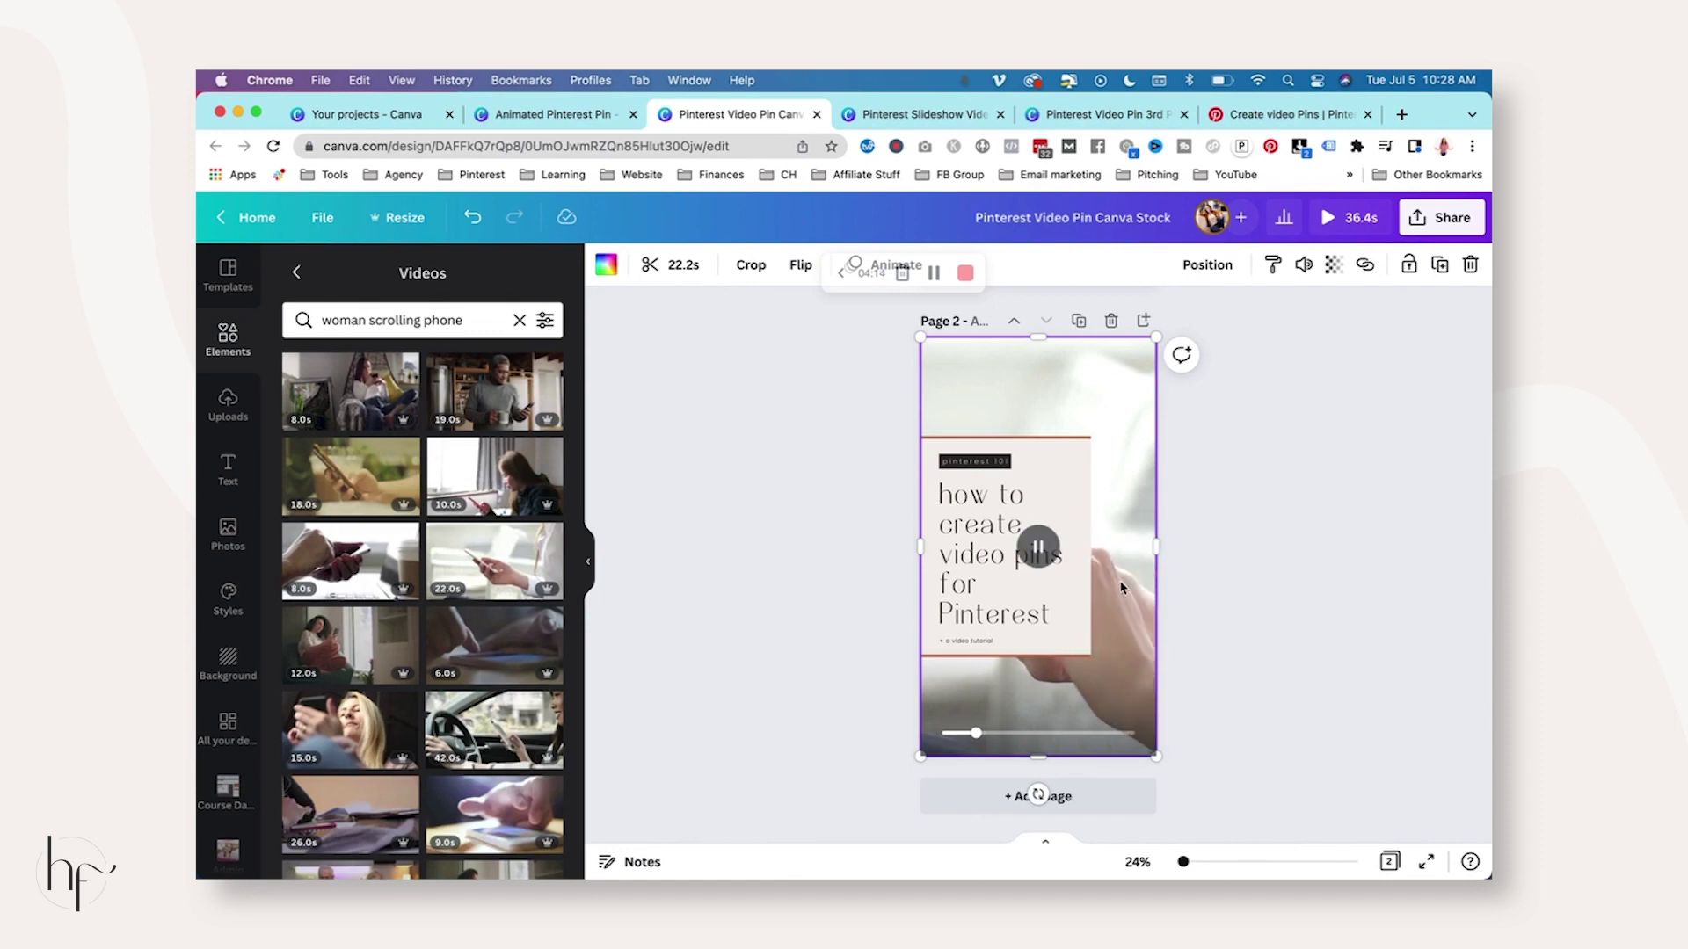
Set the pink title box's transparency to about 84.
click(1066, 454)
click(1334, 267)
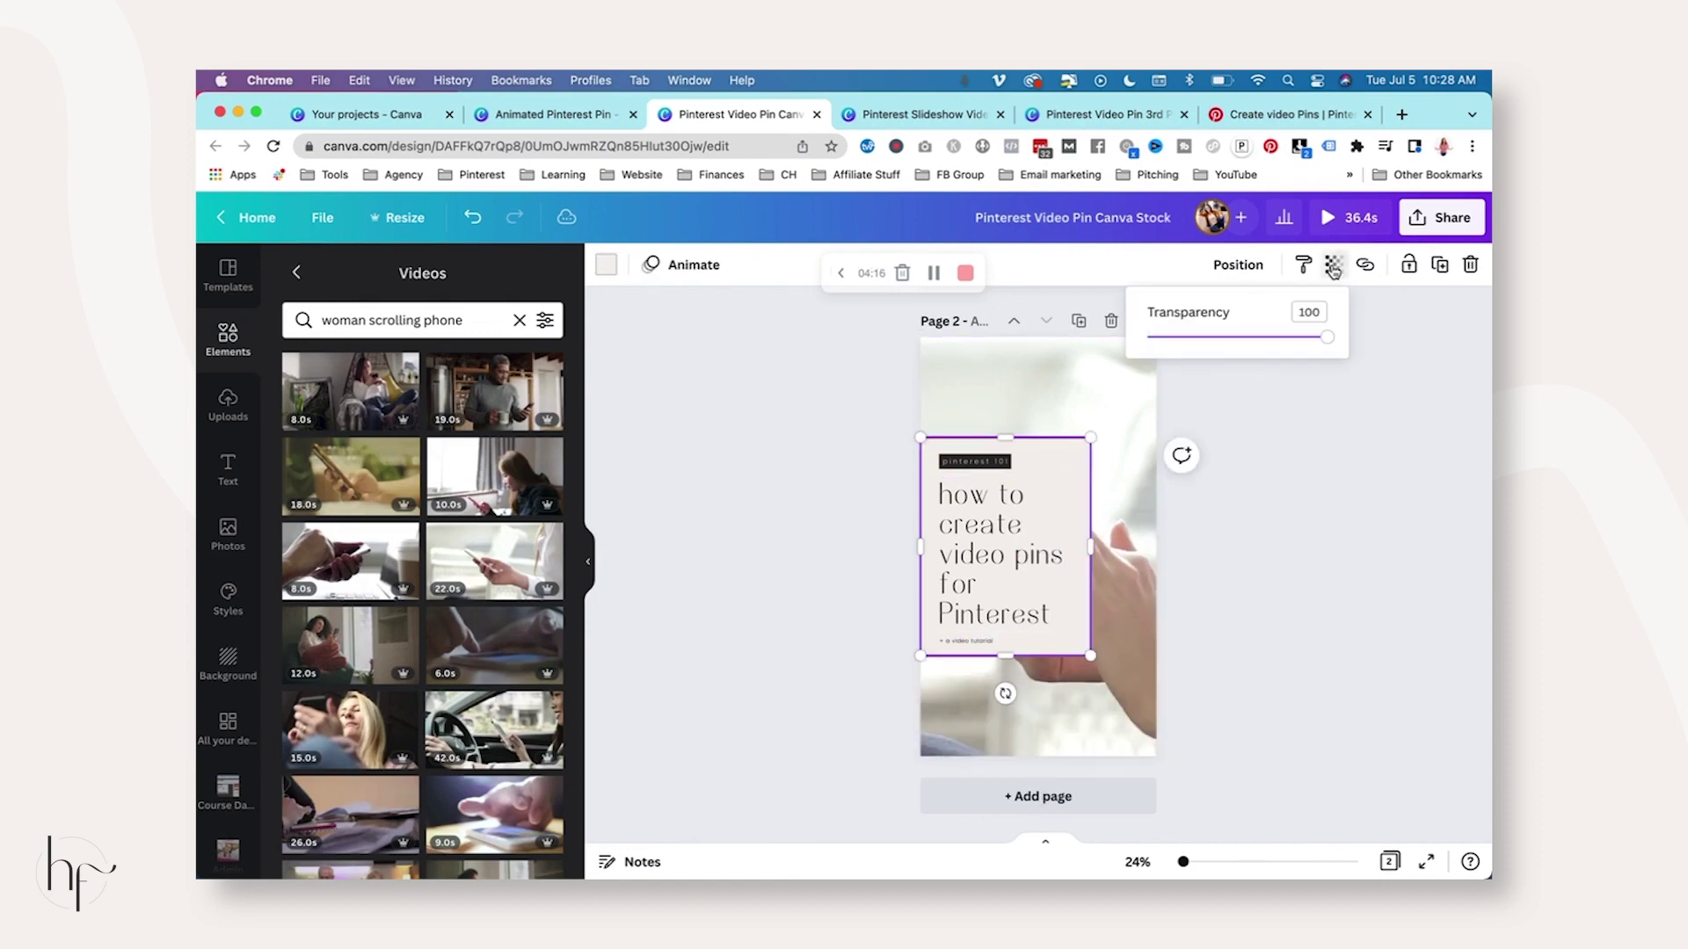
drag(1326, 339, 1299, 342)
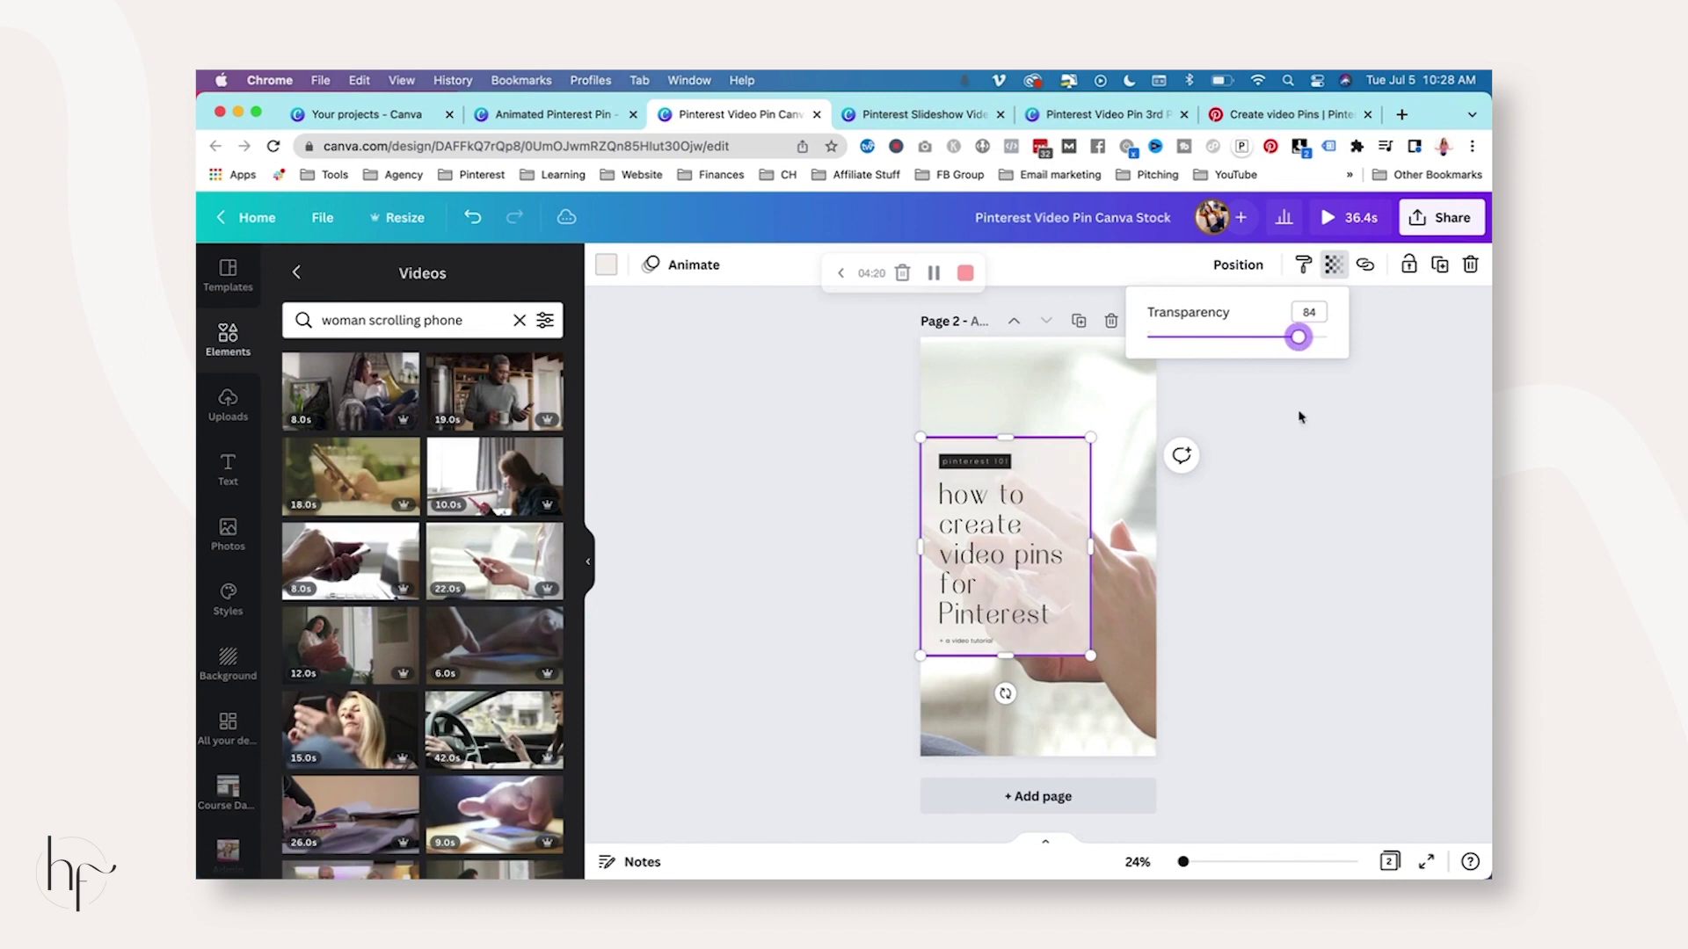
click(1301, 417)
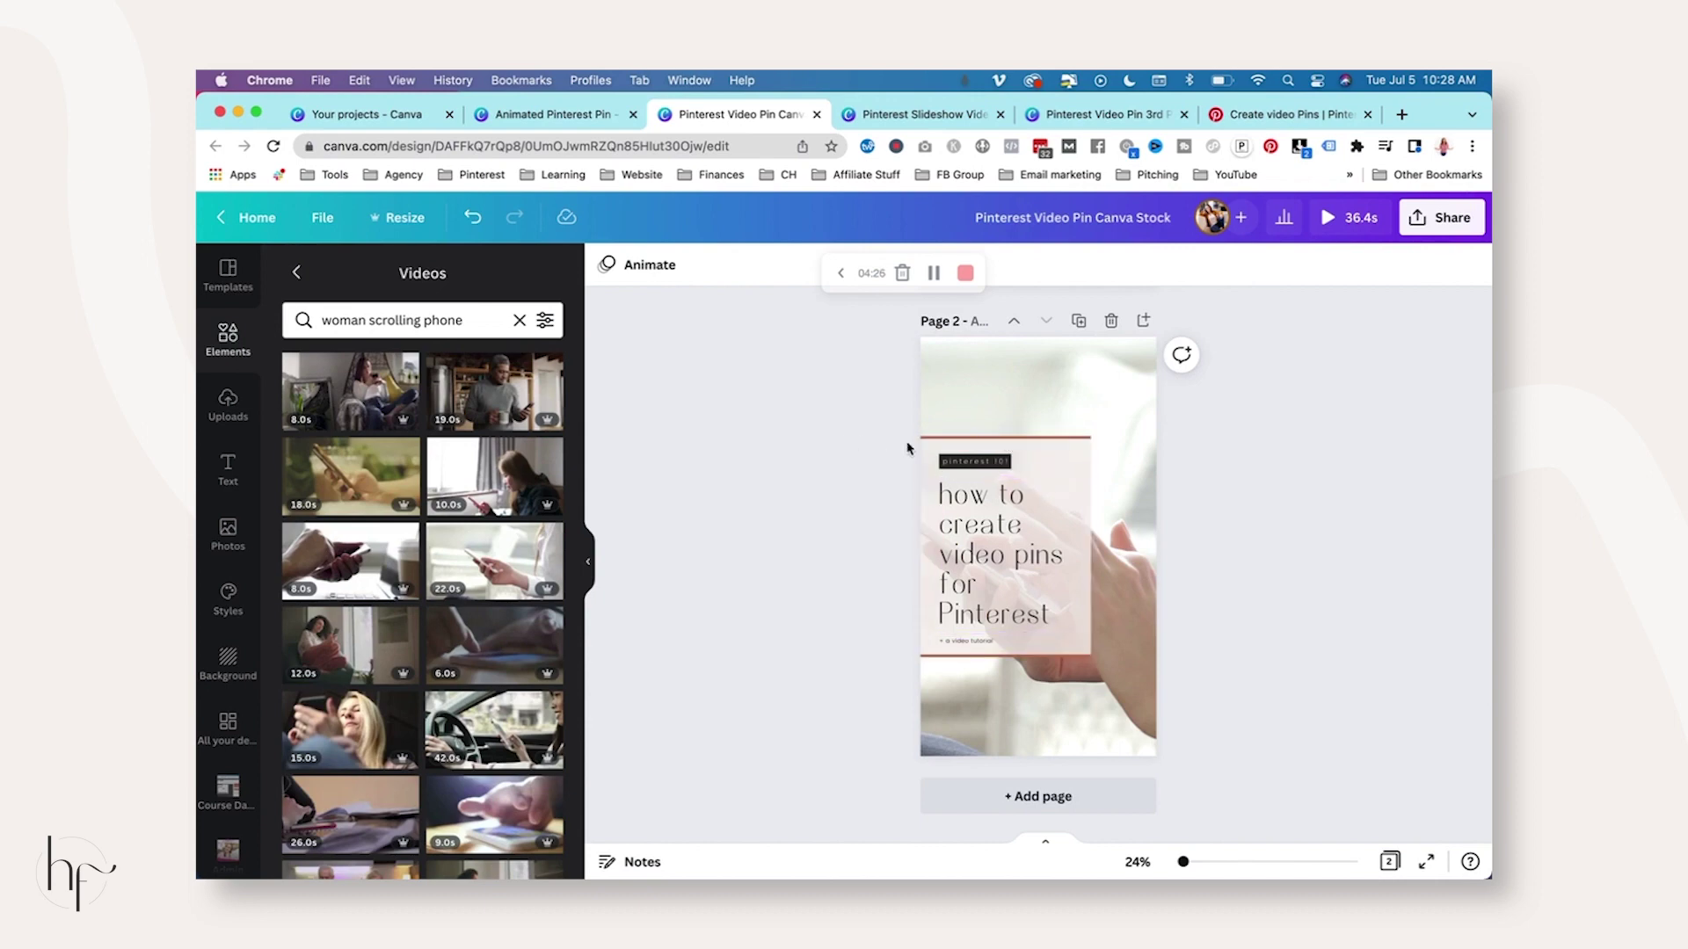
Shorten the title box and move it and the 'how to create video pins' text to the top.
click(1071, 467)
drag(1003, 651, 1003, 556)
drag(1071, 469, 1070, 380)
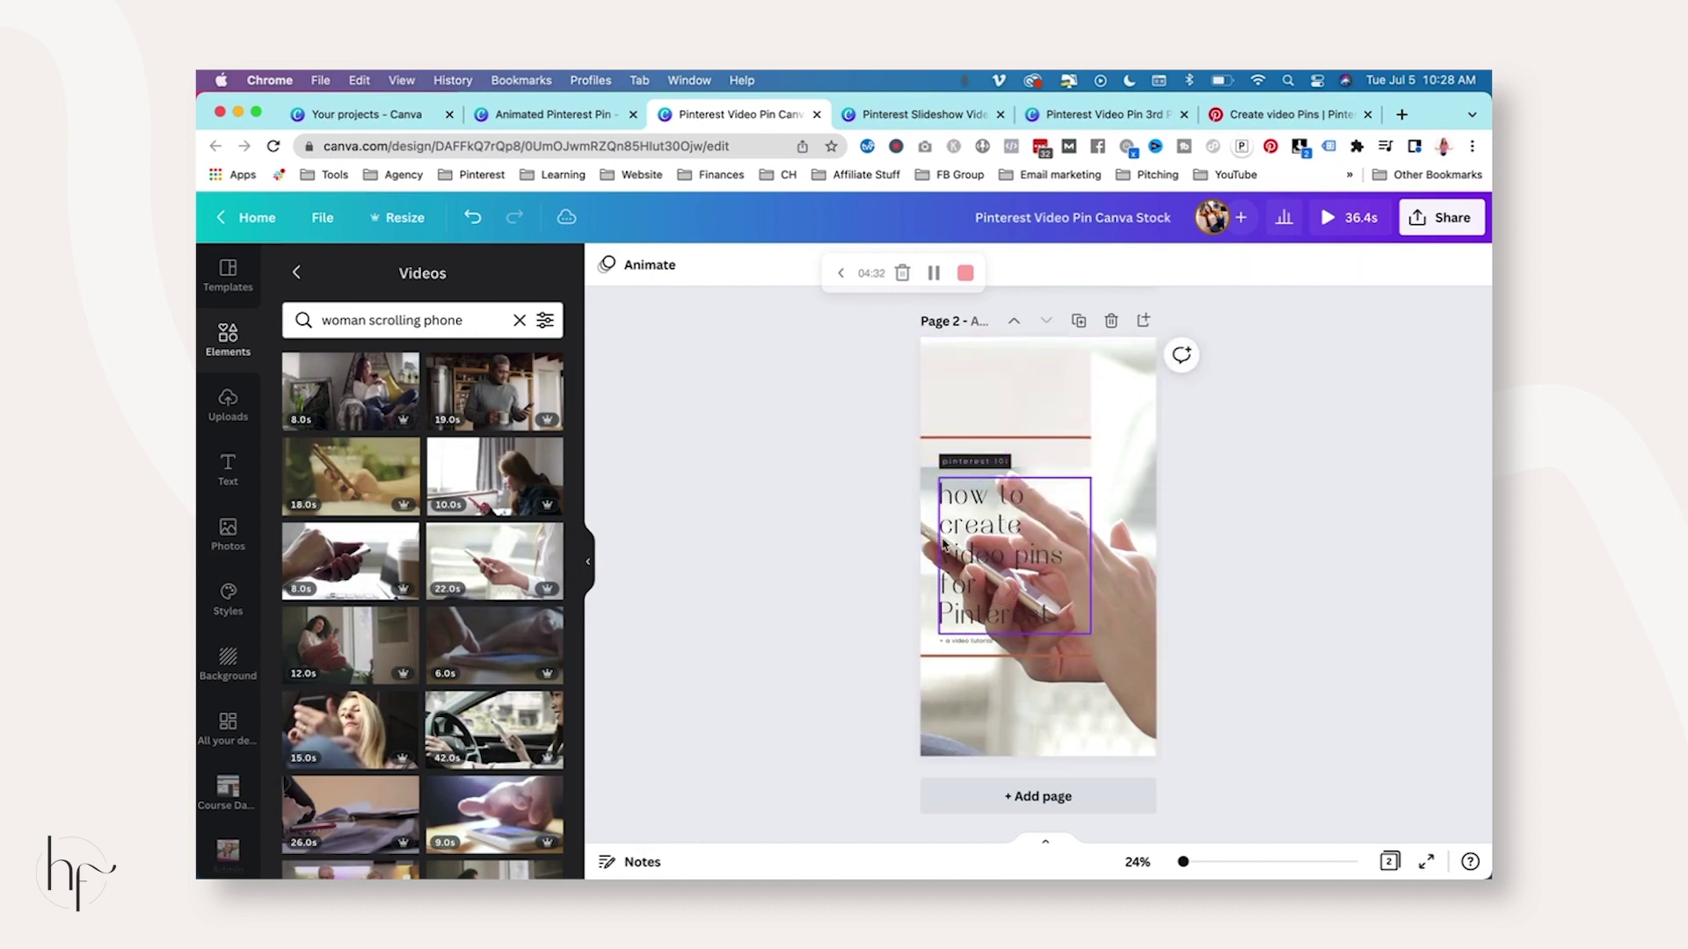
click(1083, 506)
drag(1091, 556, 1157, 569)
drag(1037, 554, 1037, 431)
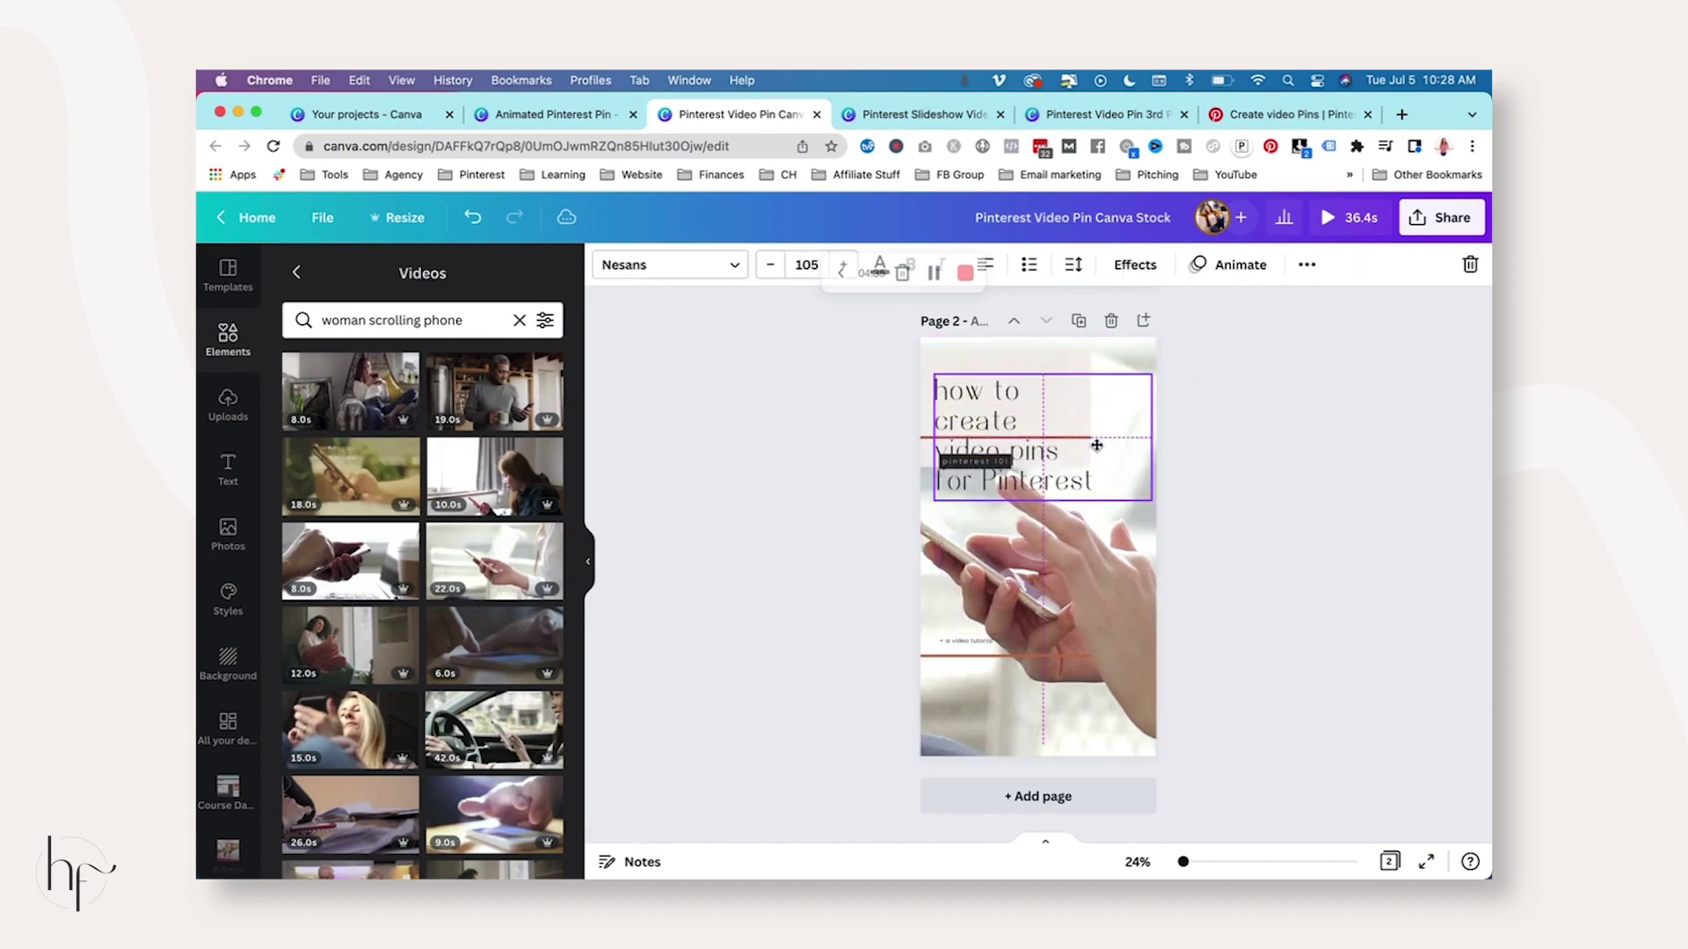
drag(1149, 483, 1104, 454)
Move the orange line up, adjust the pink box height and place 'a video tutorial' under the title.
click(925, 437)
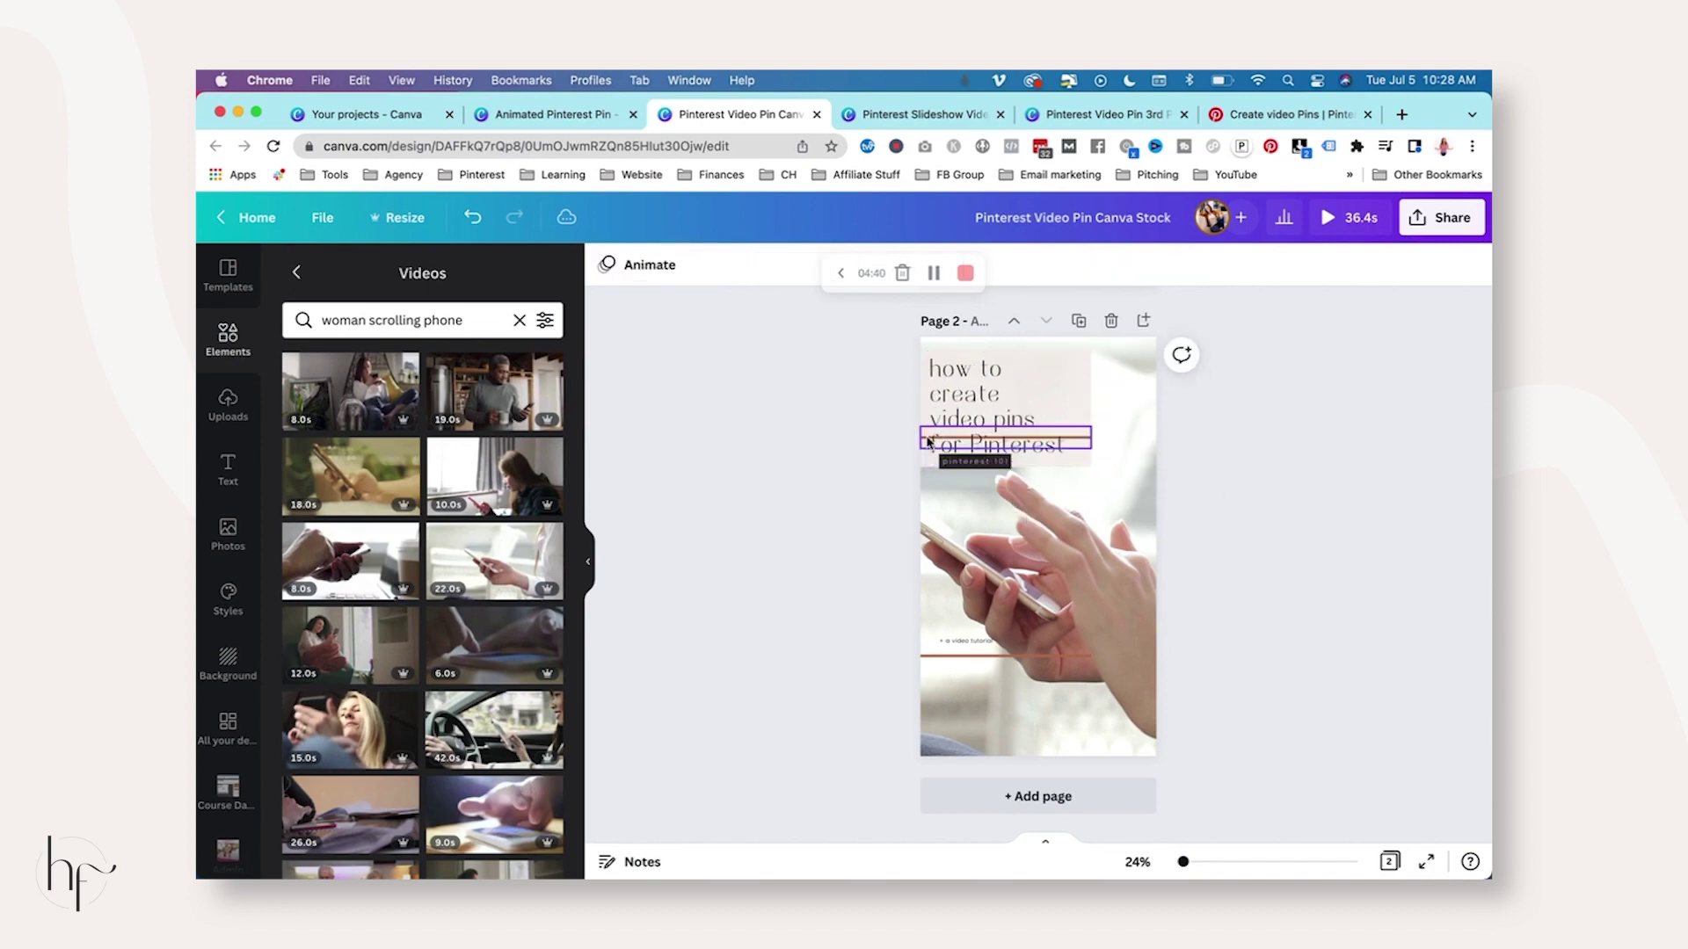
drag(925, 437, 924, 349)
key(Escape)
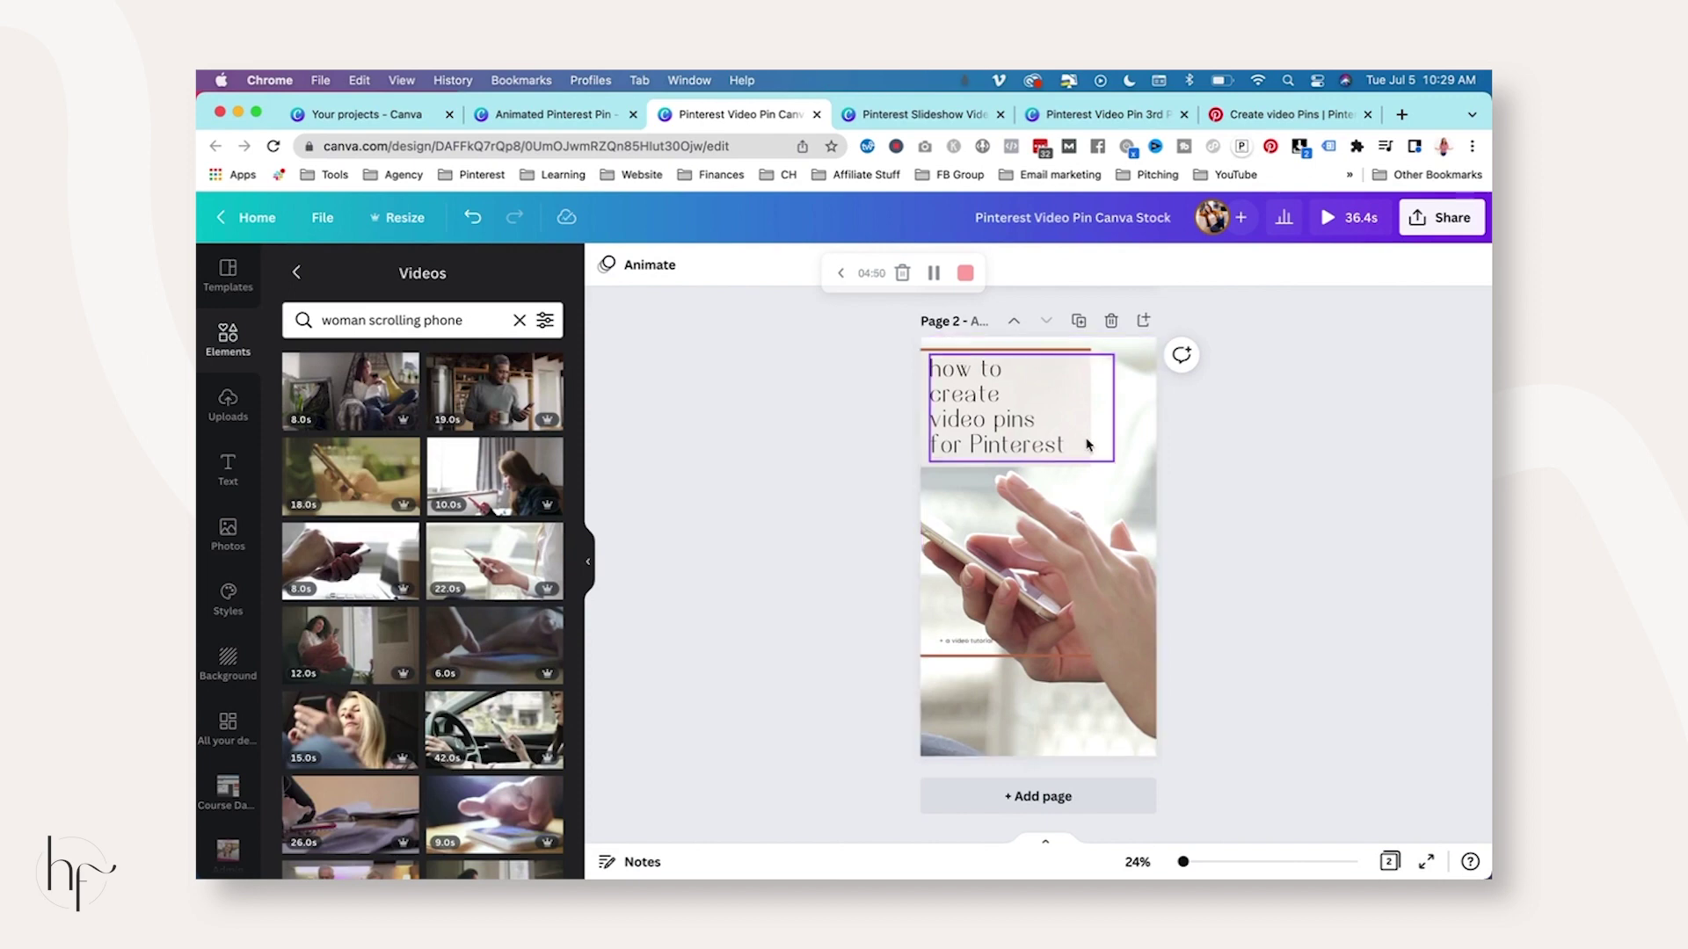
click(1011, 413)
click(1002, 471)
drag(1005, 466, 998, 479)
drag(966, 640, 1002, 479)
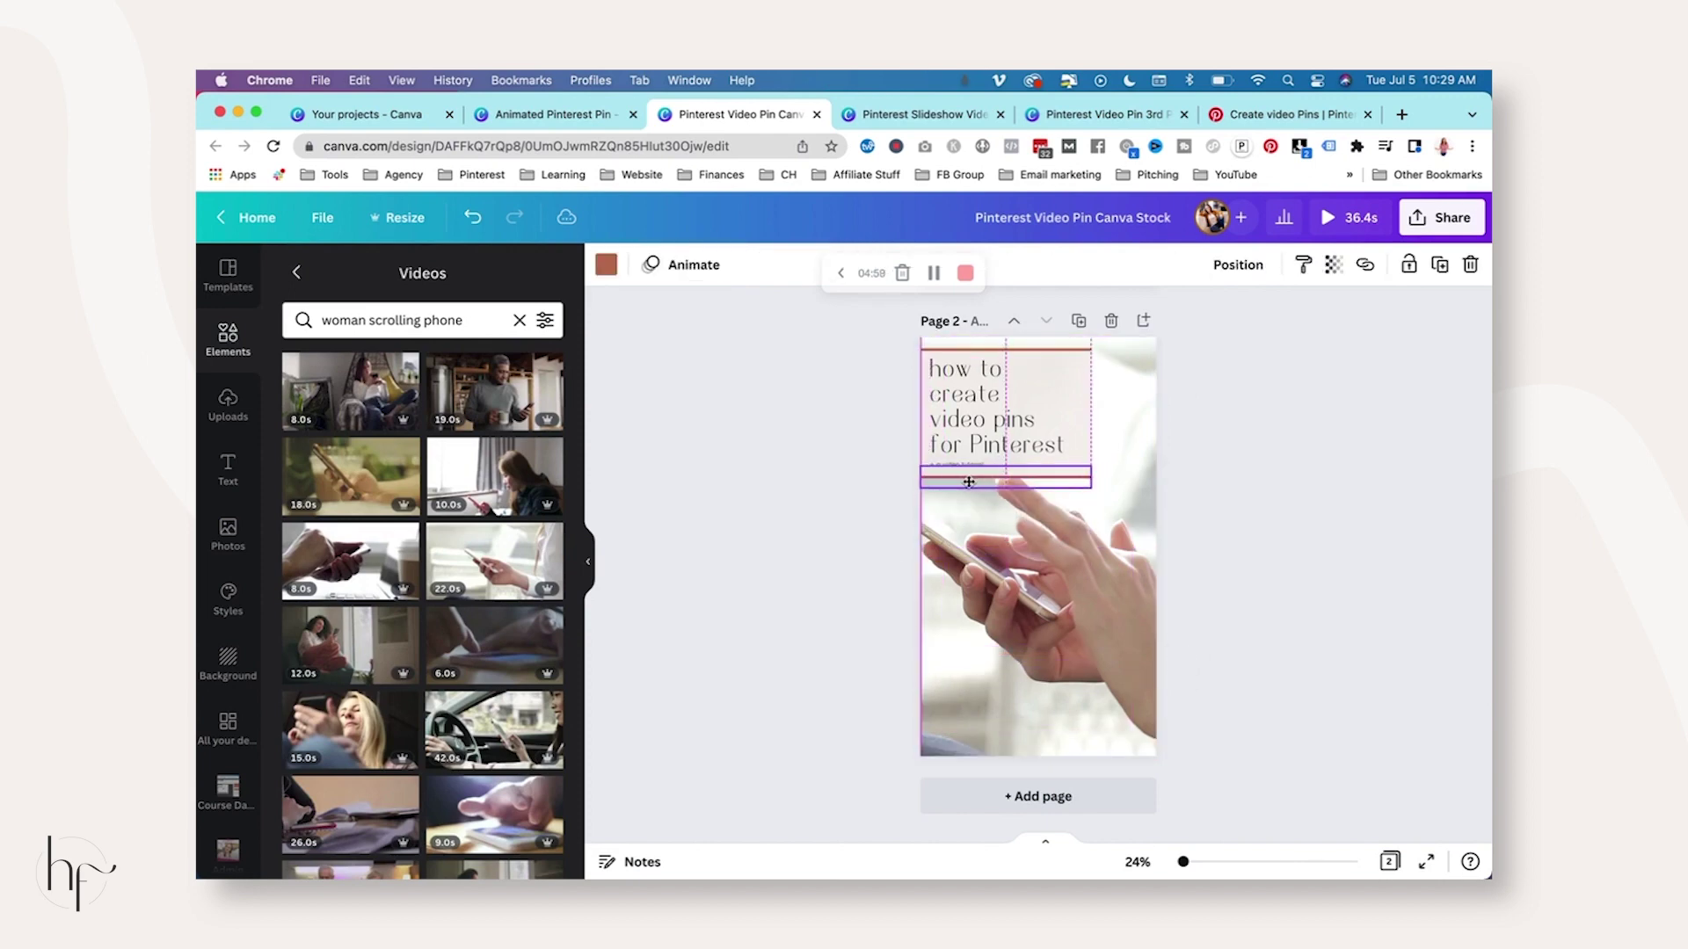
key(Escape)
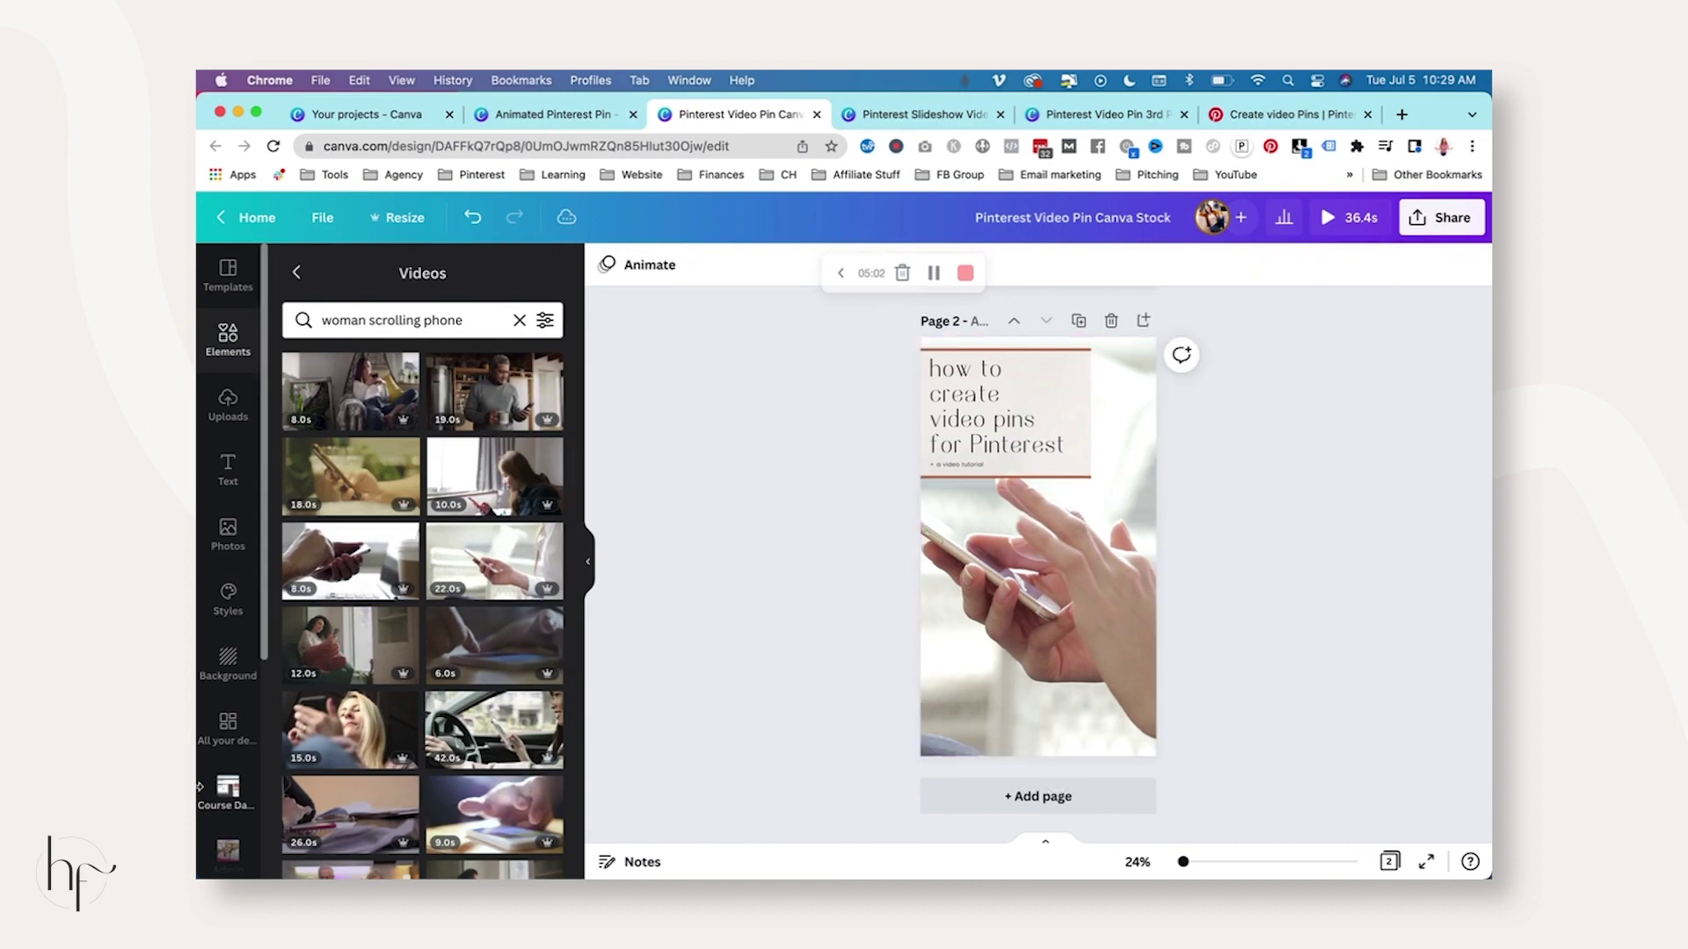
Add the hf logo from Logos, shrink it and centre it near the bottom of page 2.
scroll(227, 778, down, 4)
click(228, 717)
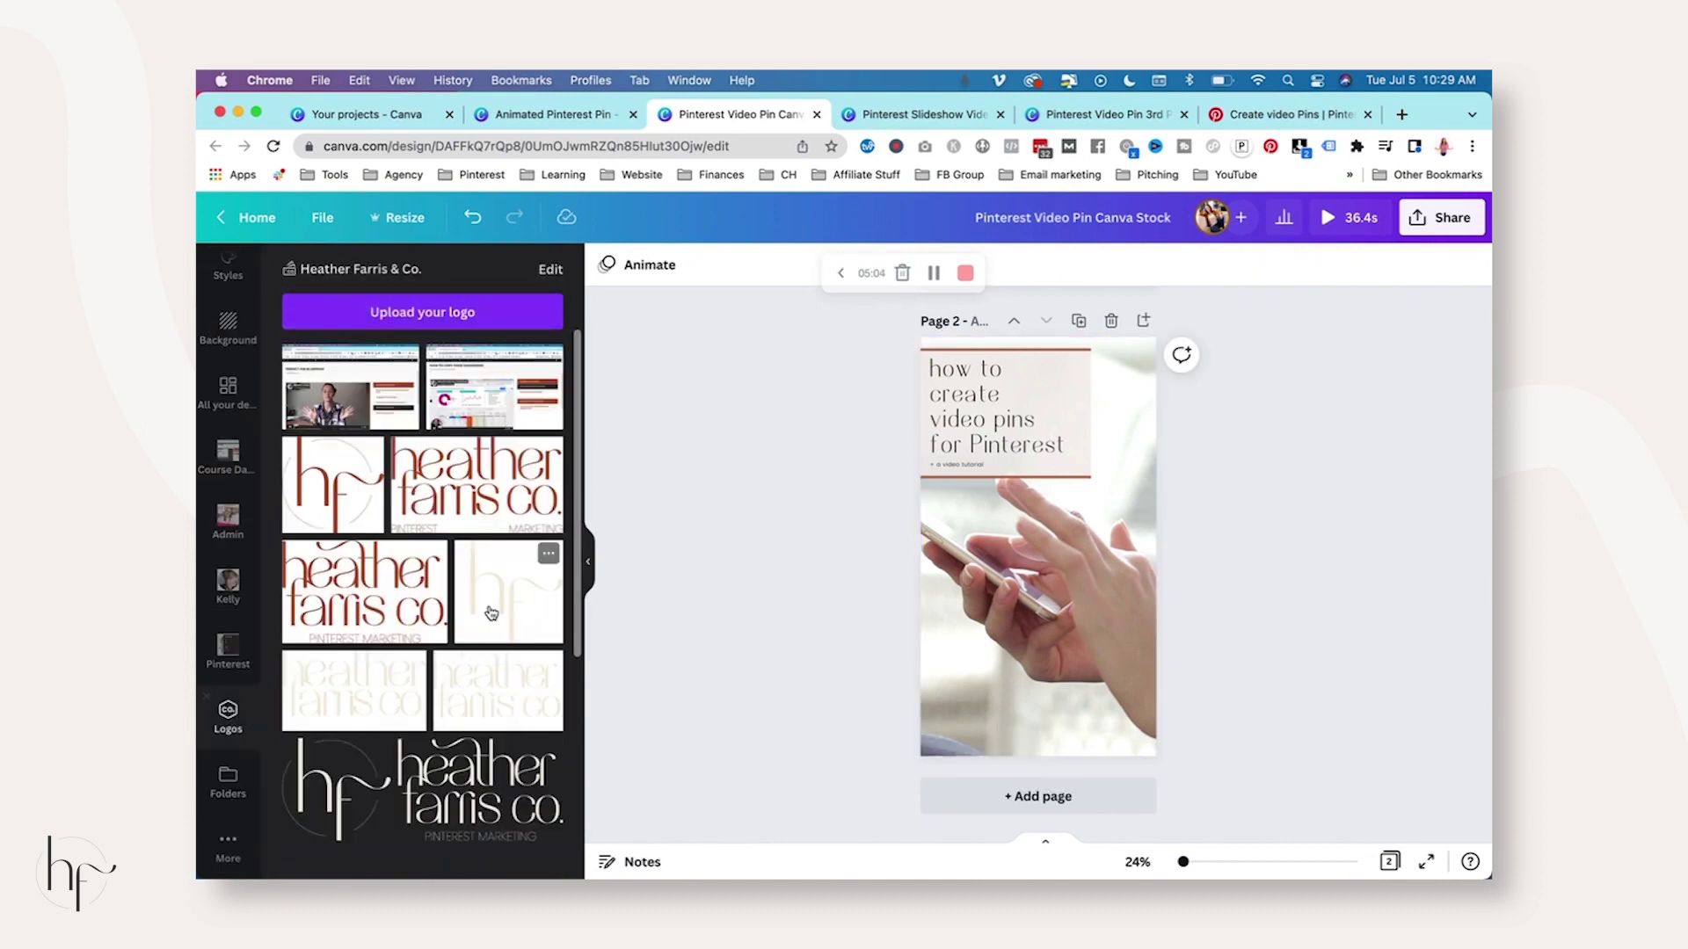
scroll(491, 593, down, 1)
click(339, 430)
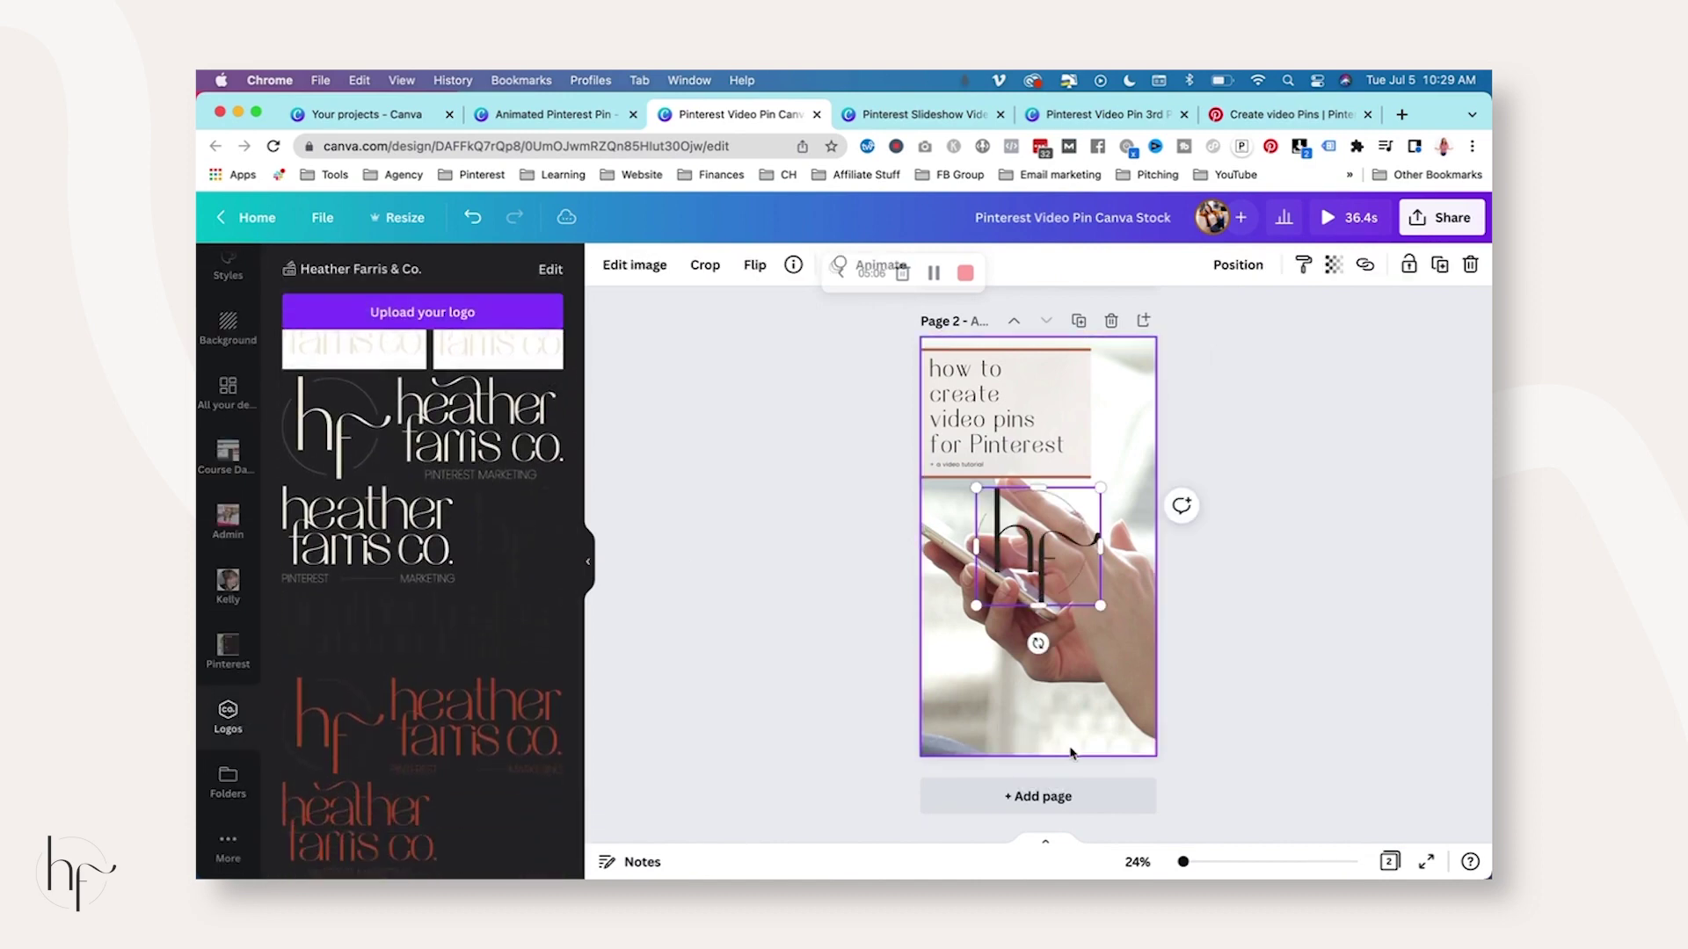
drag(1100, 488, 1017, 568)
drag(1010, 643, 1049, 783)
click(1230, 666)
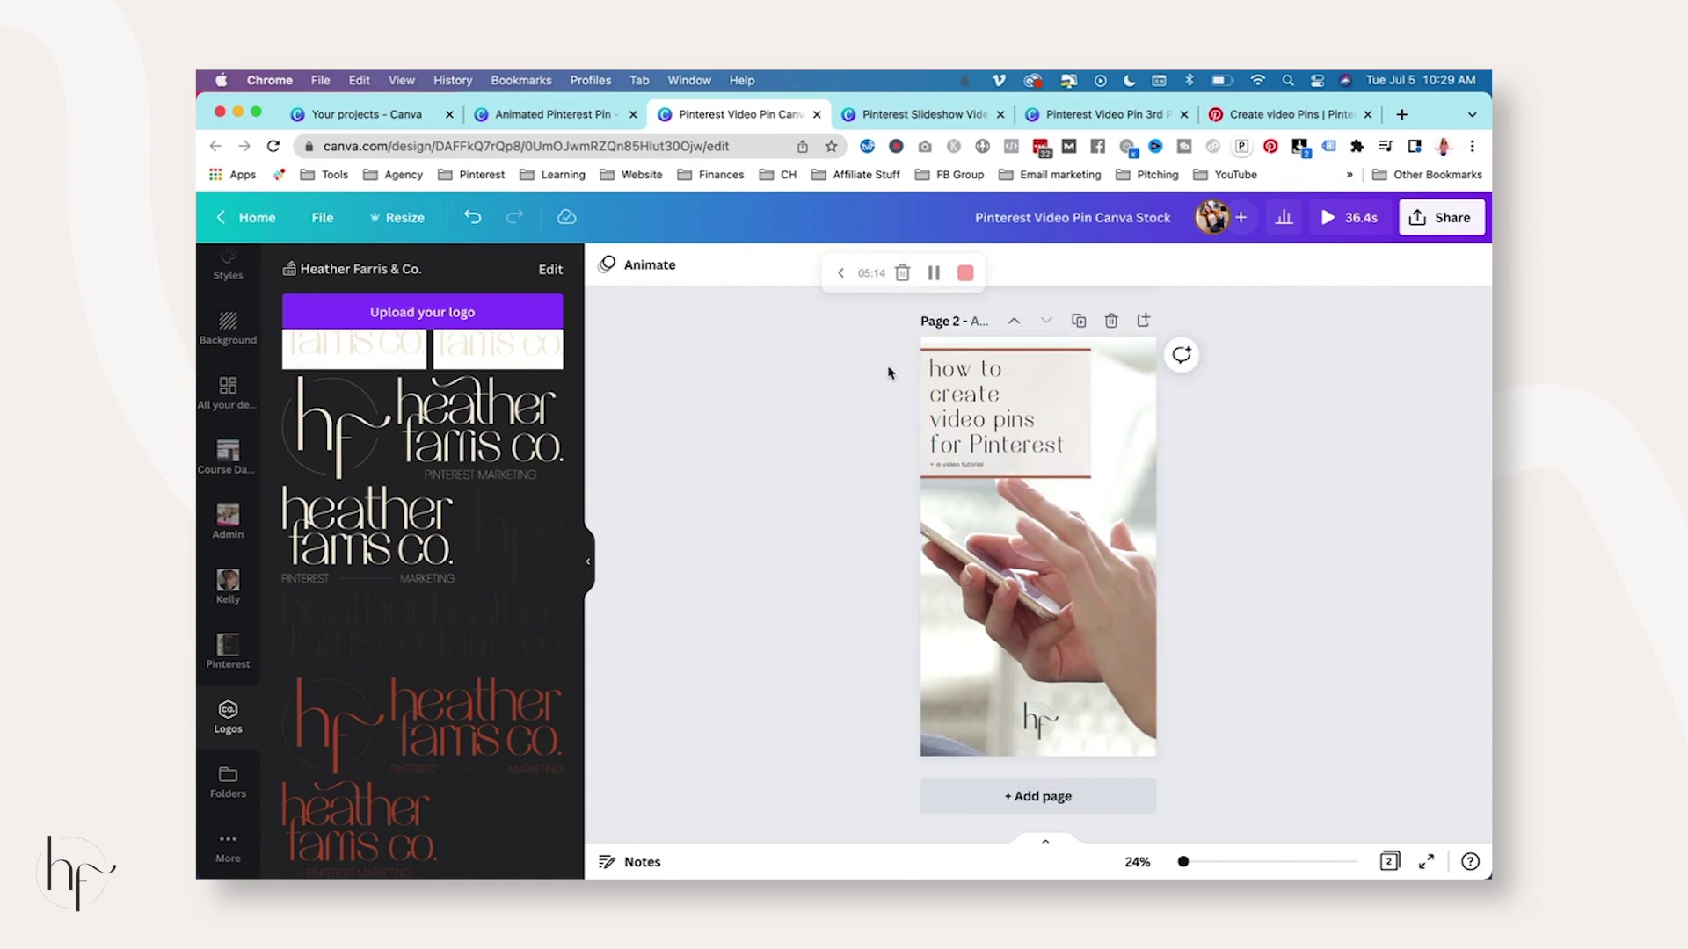
drag(899, 343, 1091, 535)
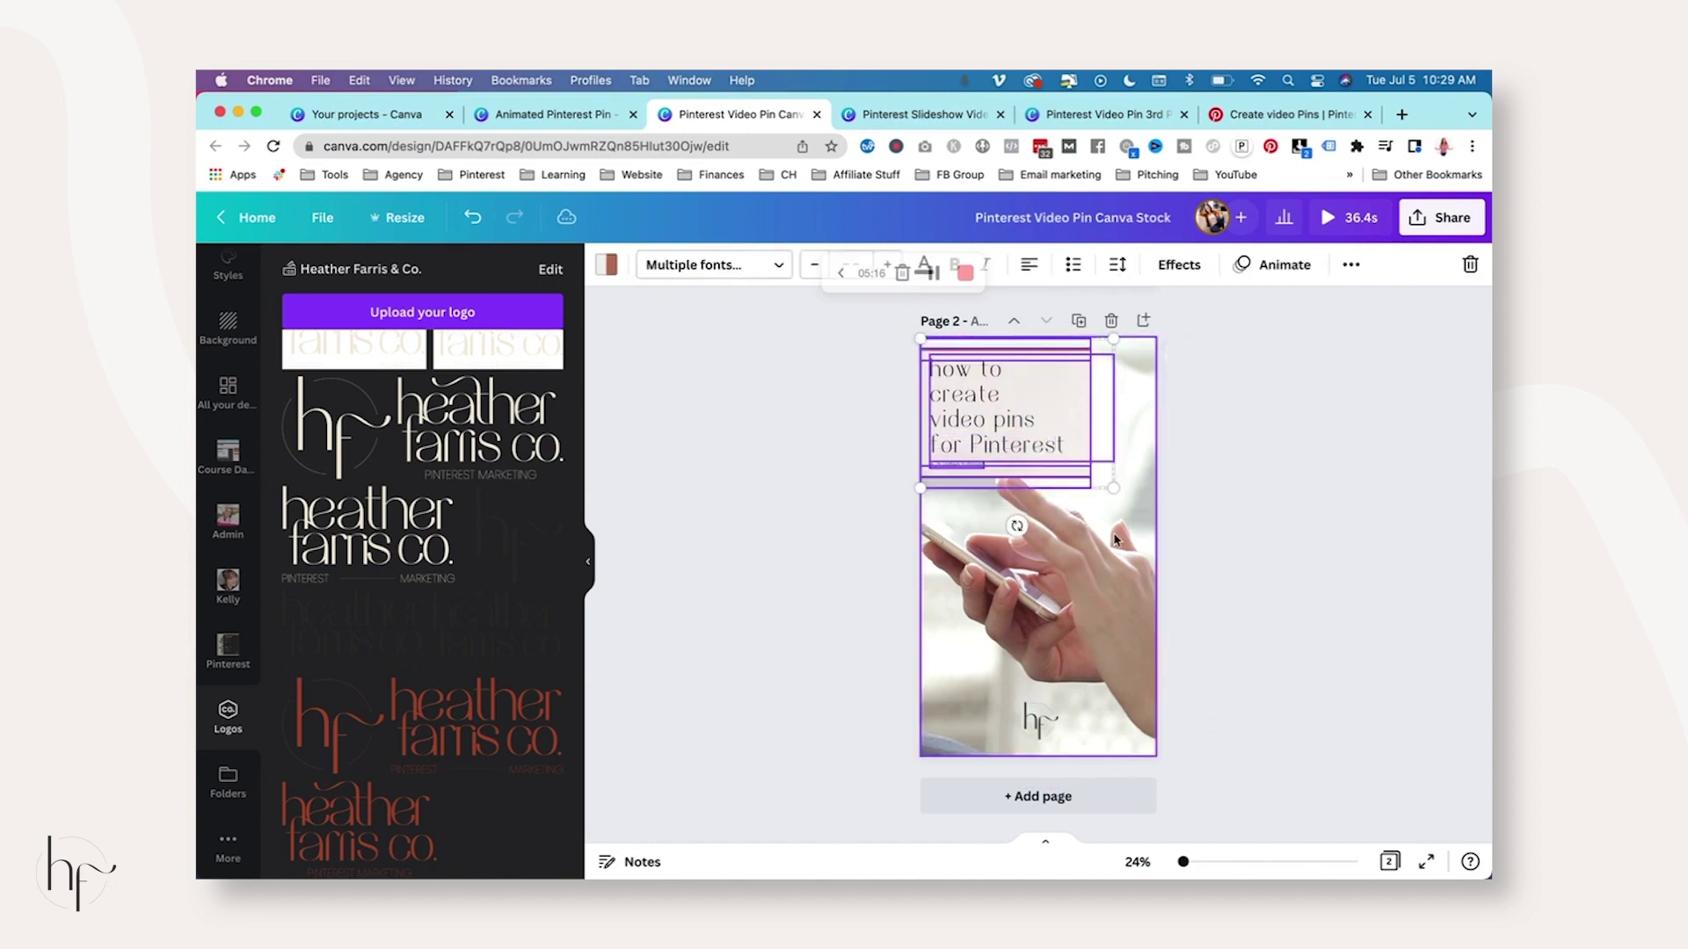
click(1157, 554)
click(1156, 553)
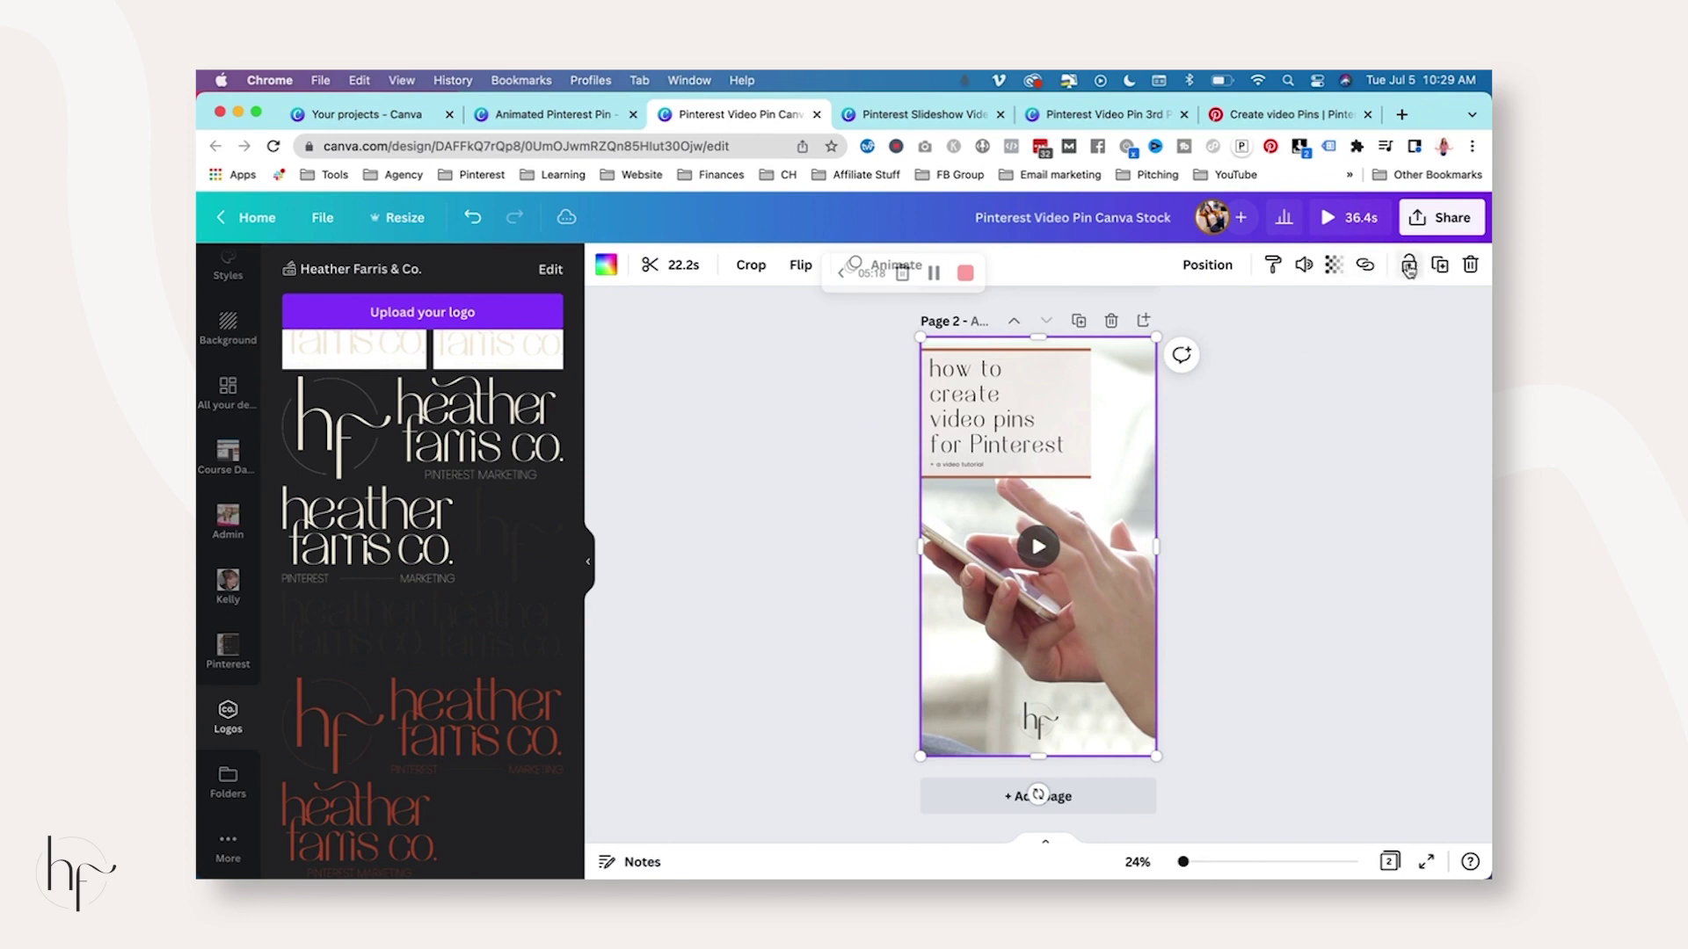
click(1303, 512)
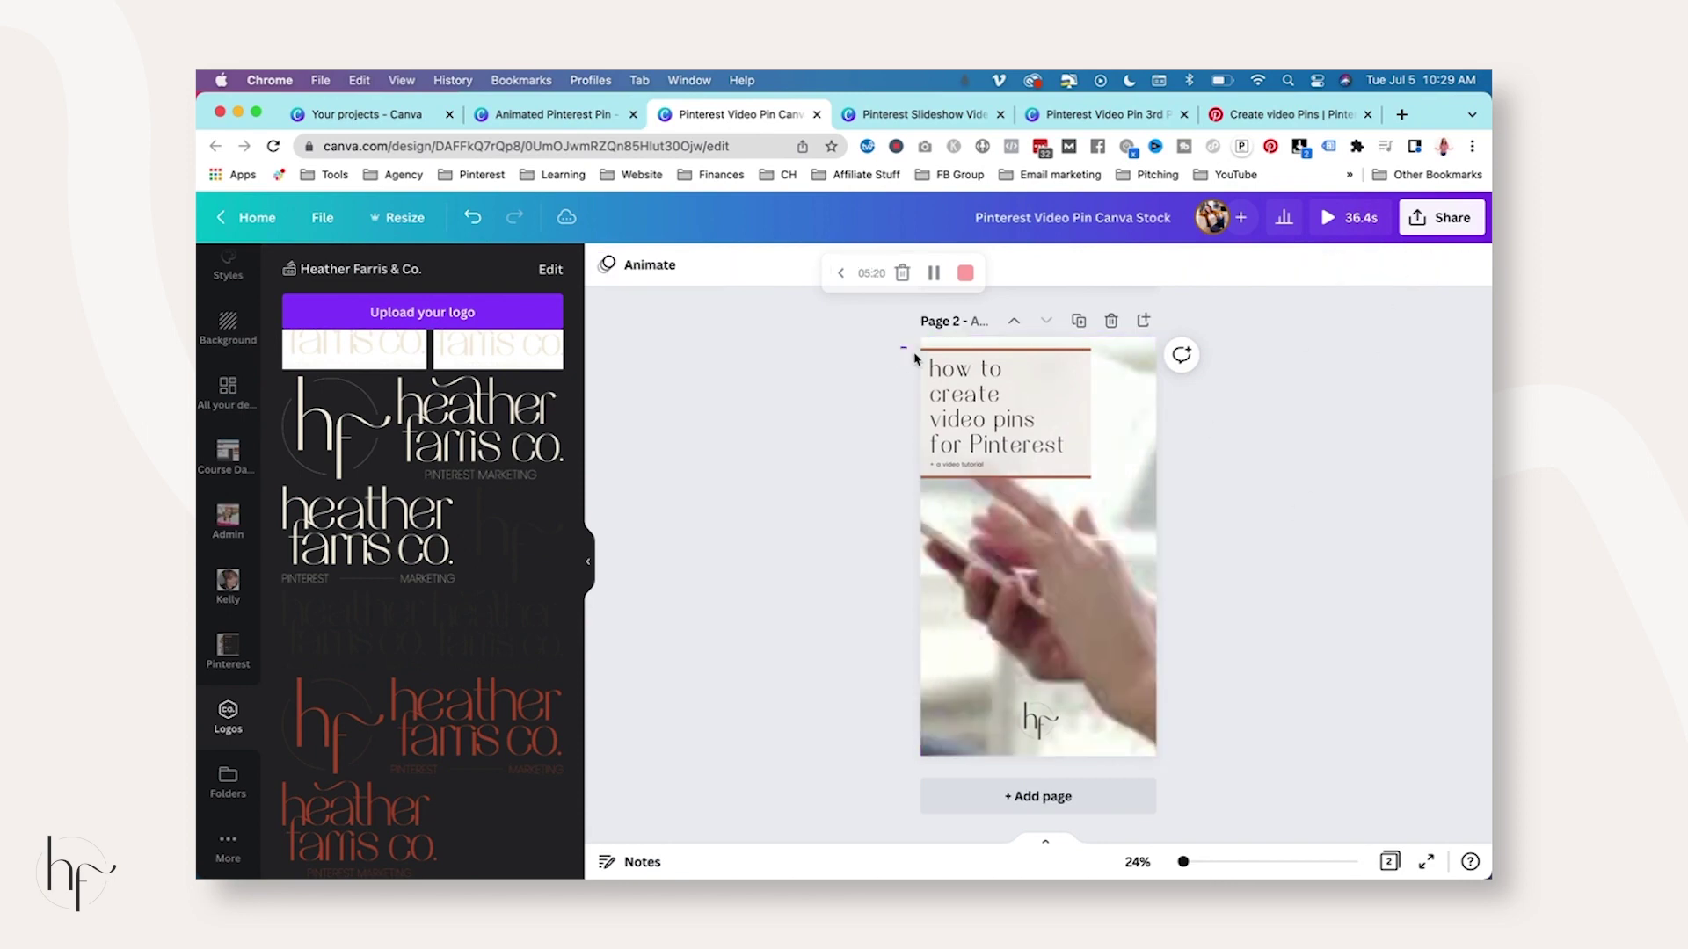
drag(914, 357, 1073, 422)
click(1301, 549)
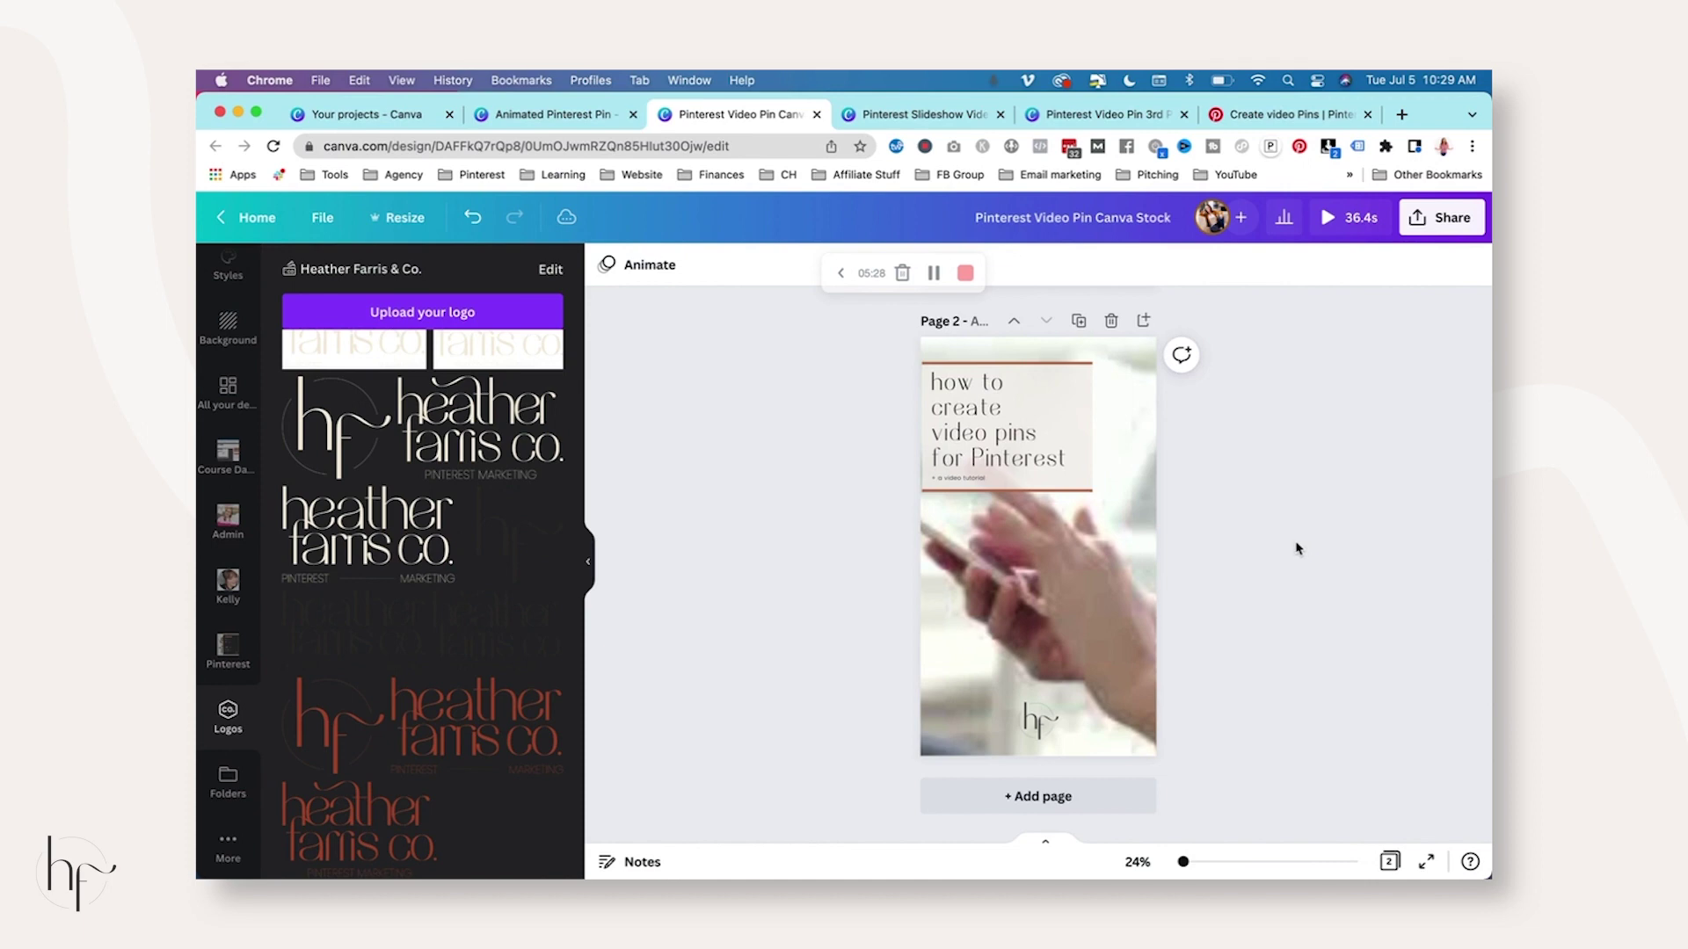
scroll(1206, 518, up, 5)
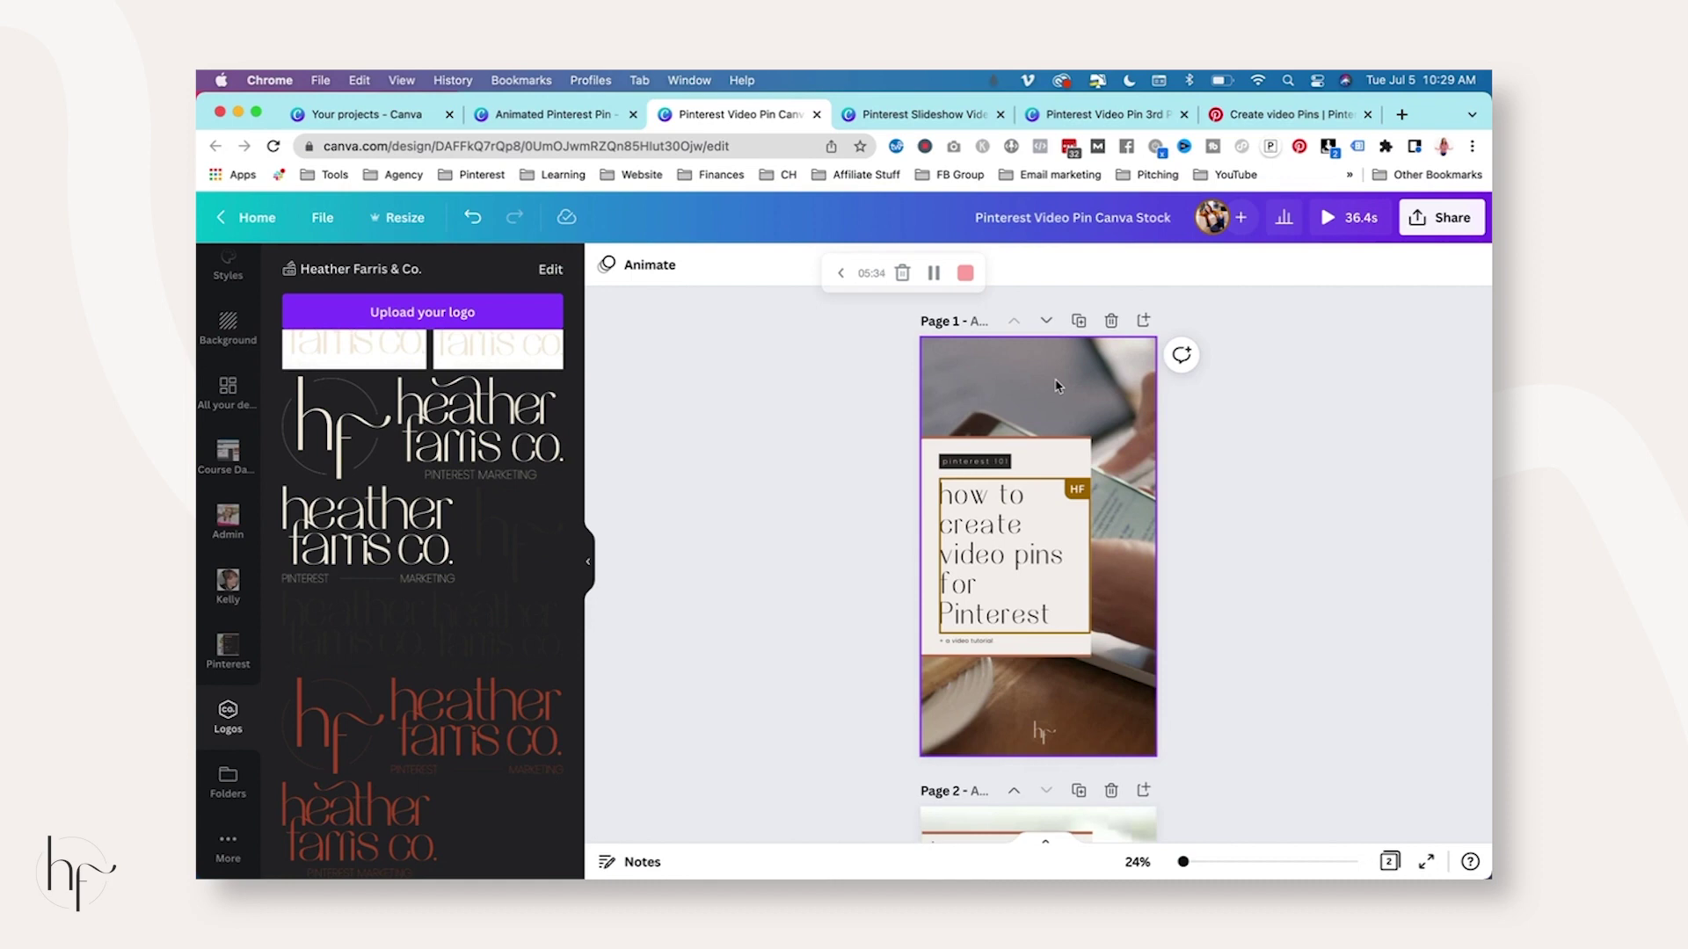
scroll(1113, 607, down, 5)
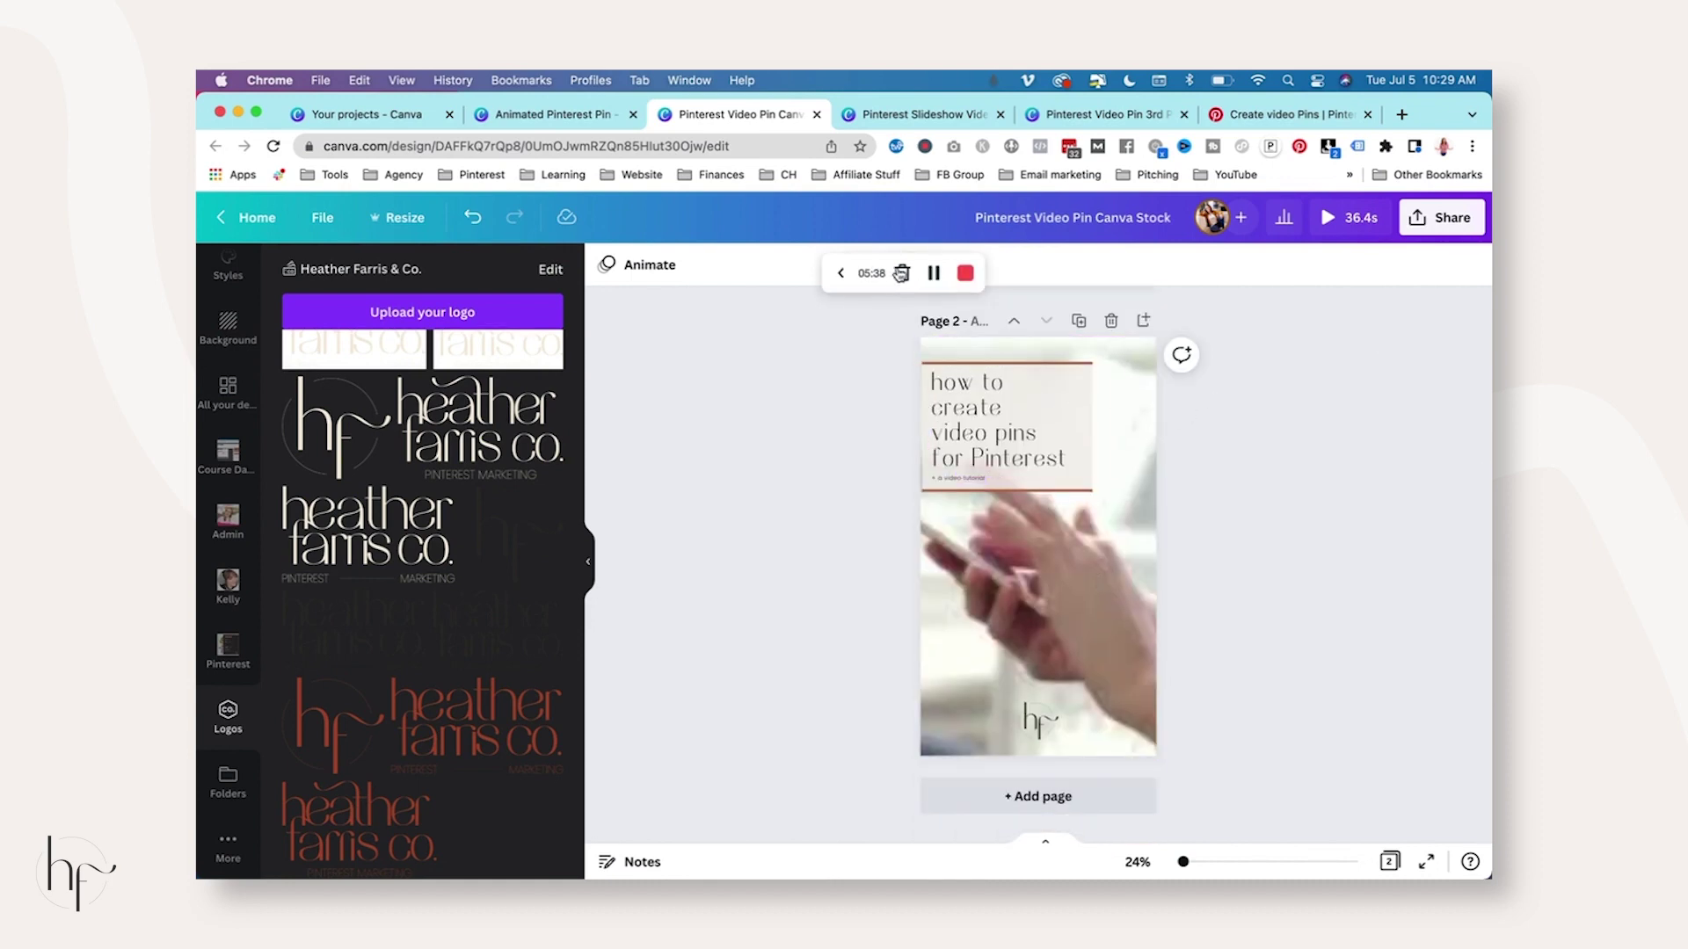
click(932, 109)
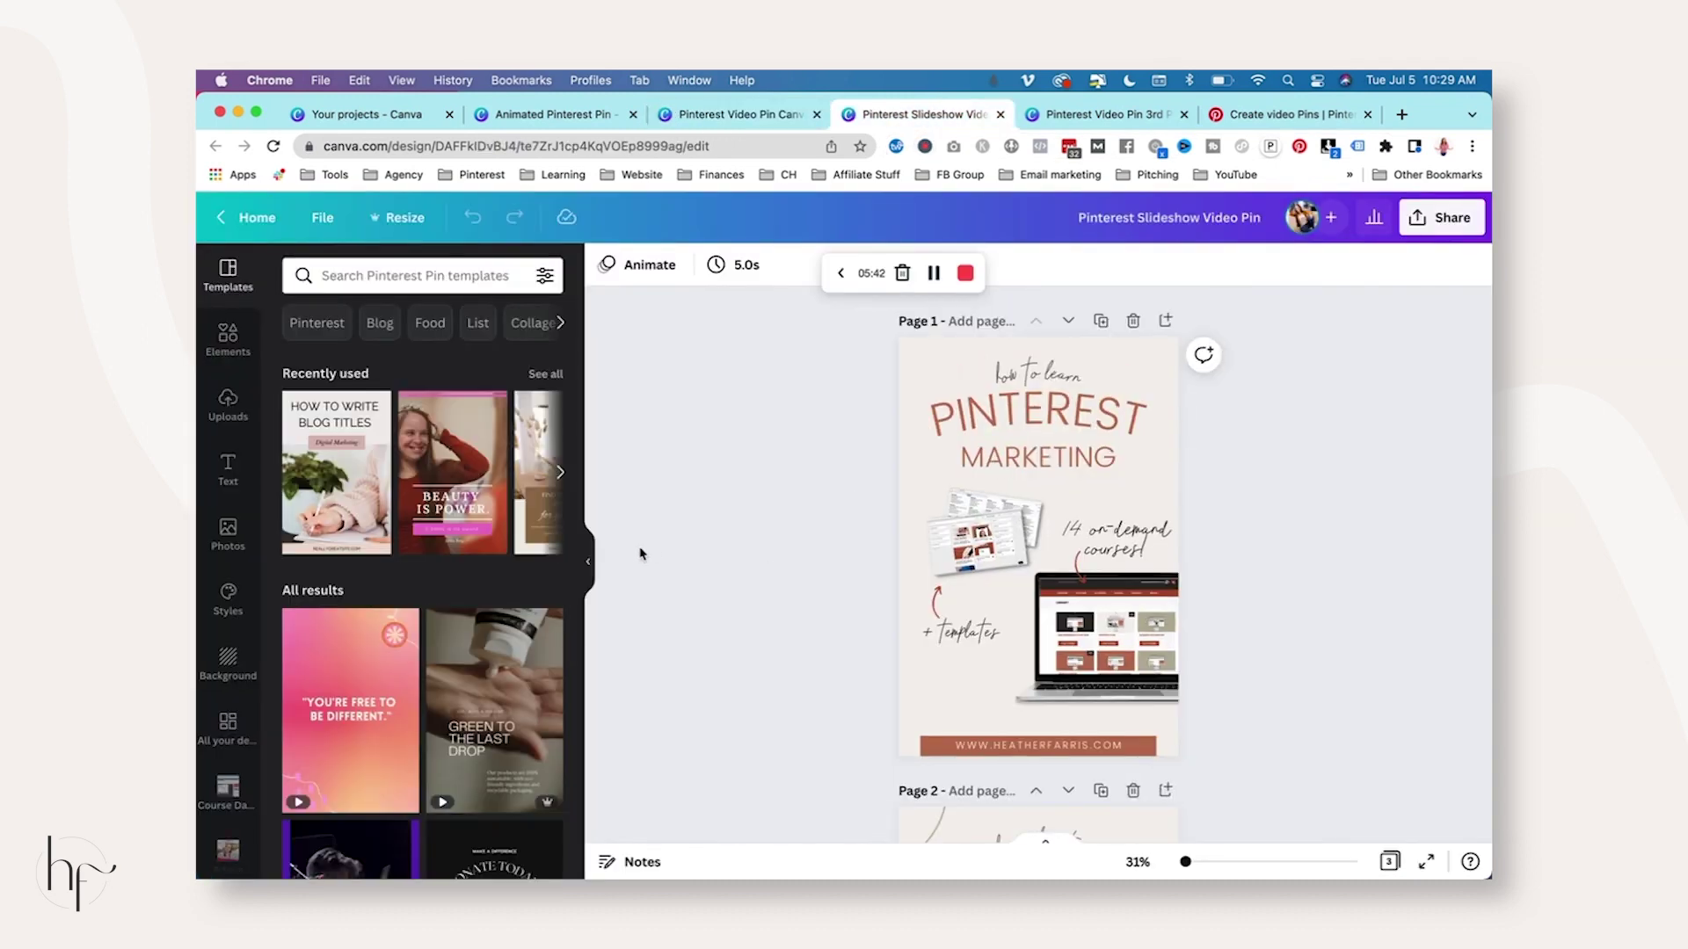
Hide the template browser and scroll through the Pinterest Slideshow Video Pin's three pages.
click(589, 560)
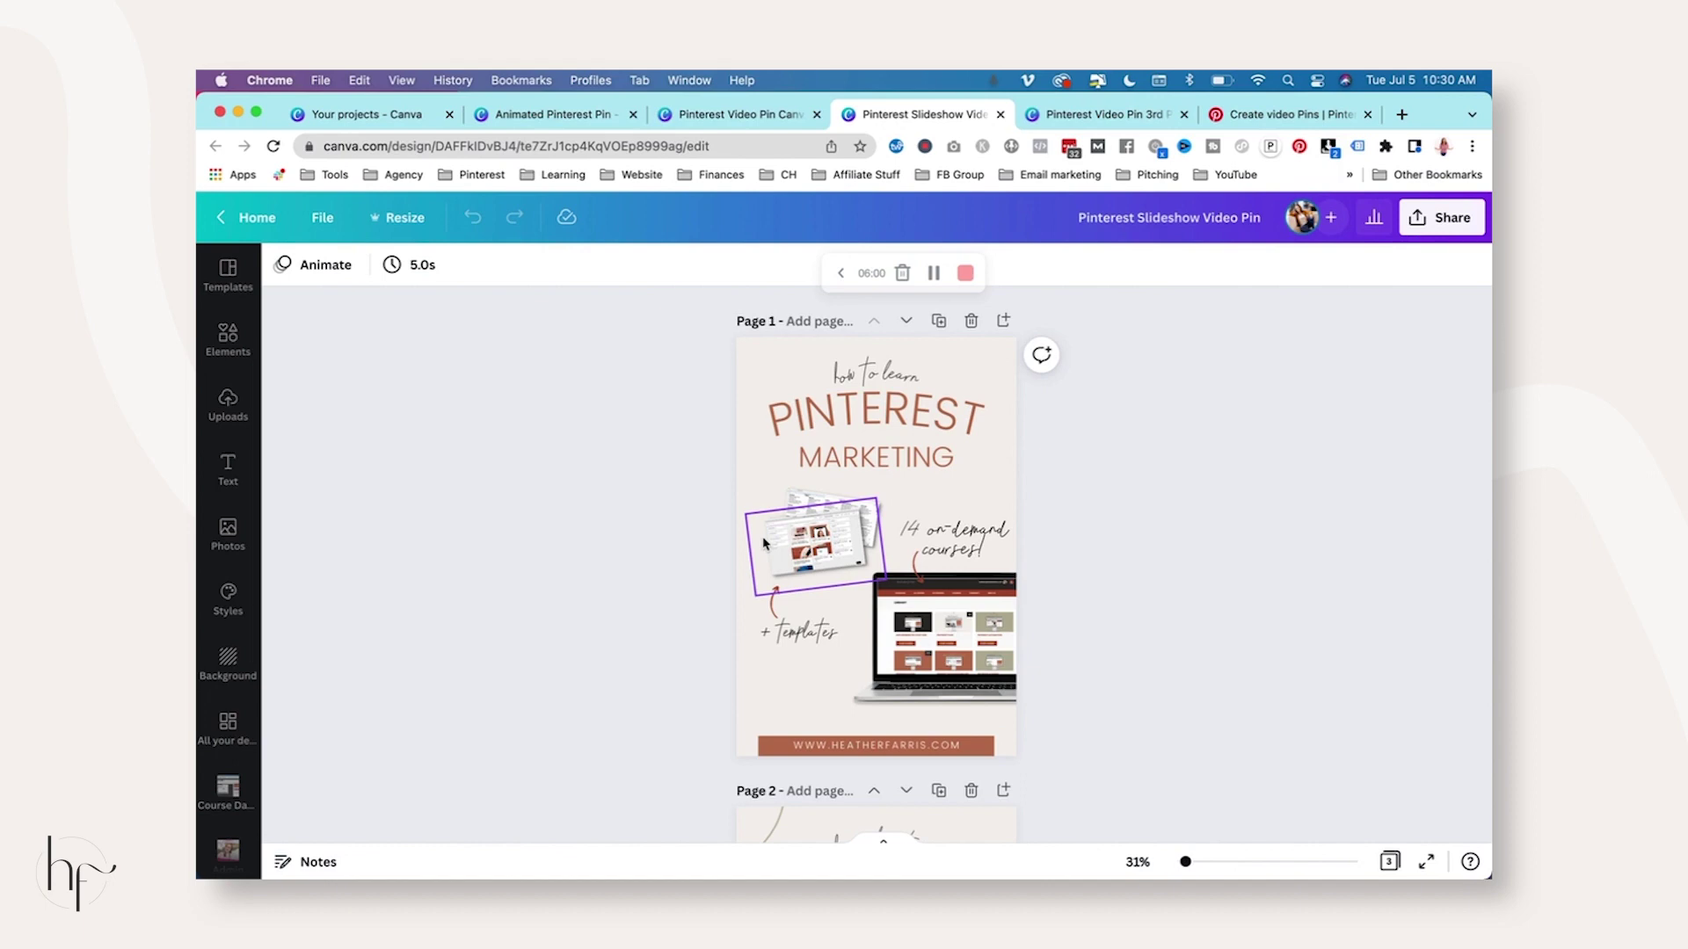
scroll(763, 542, down, 10)
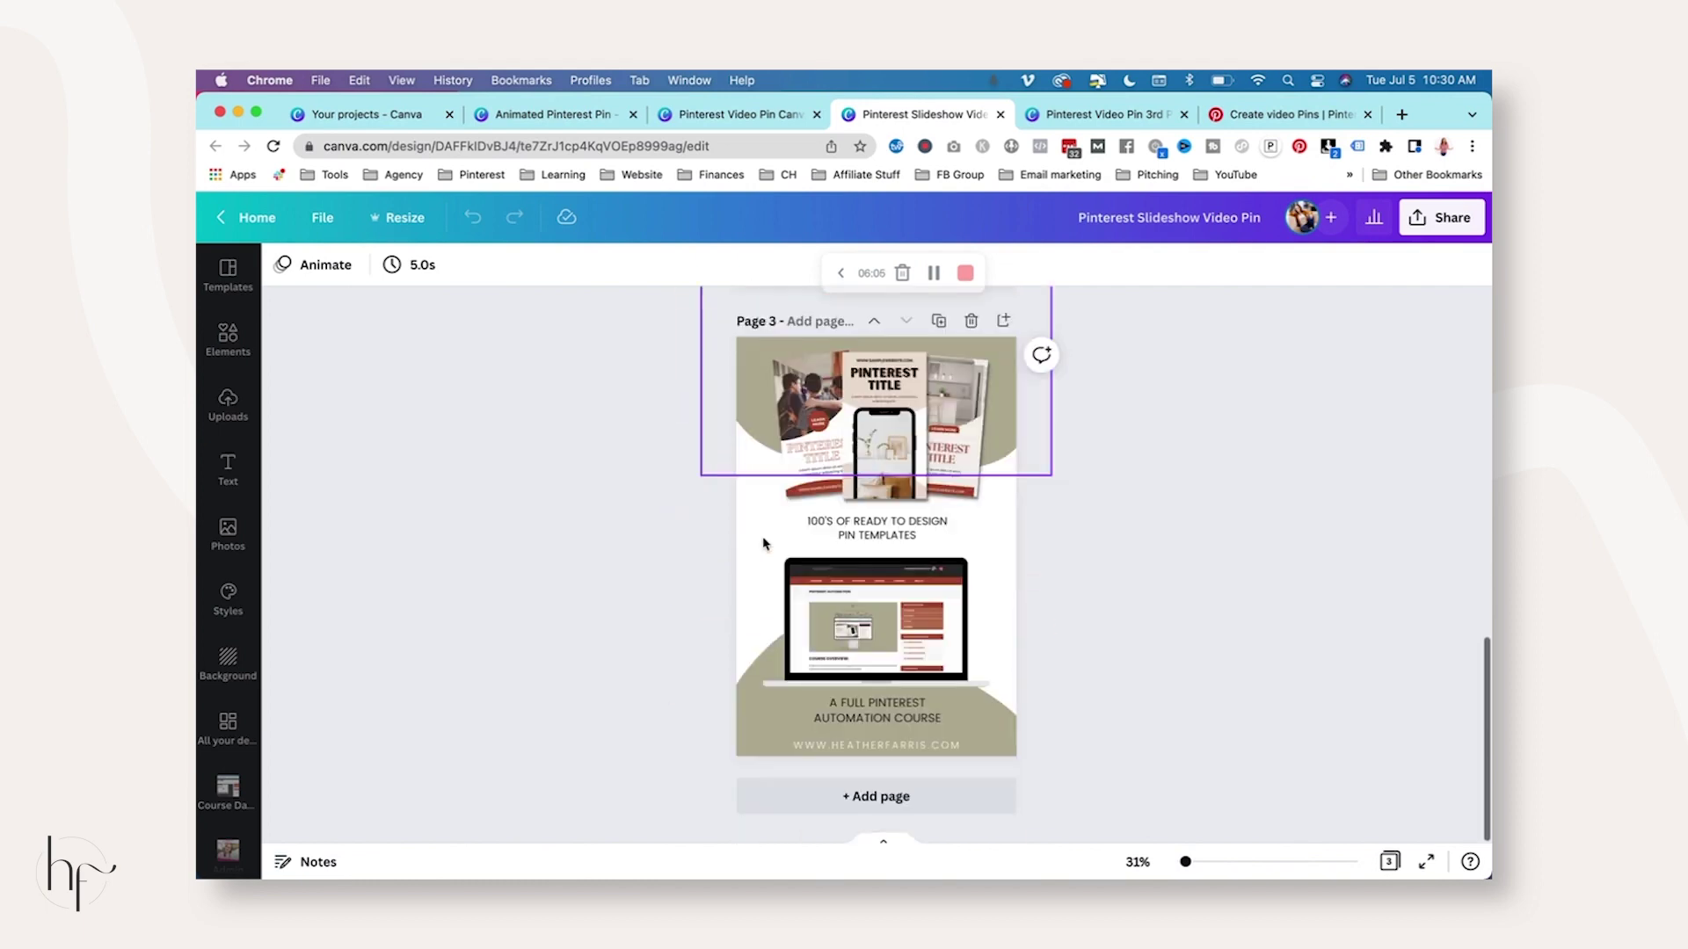
scroll(763, 542, up, 10)
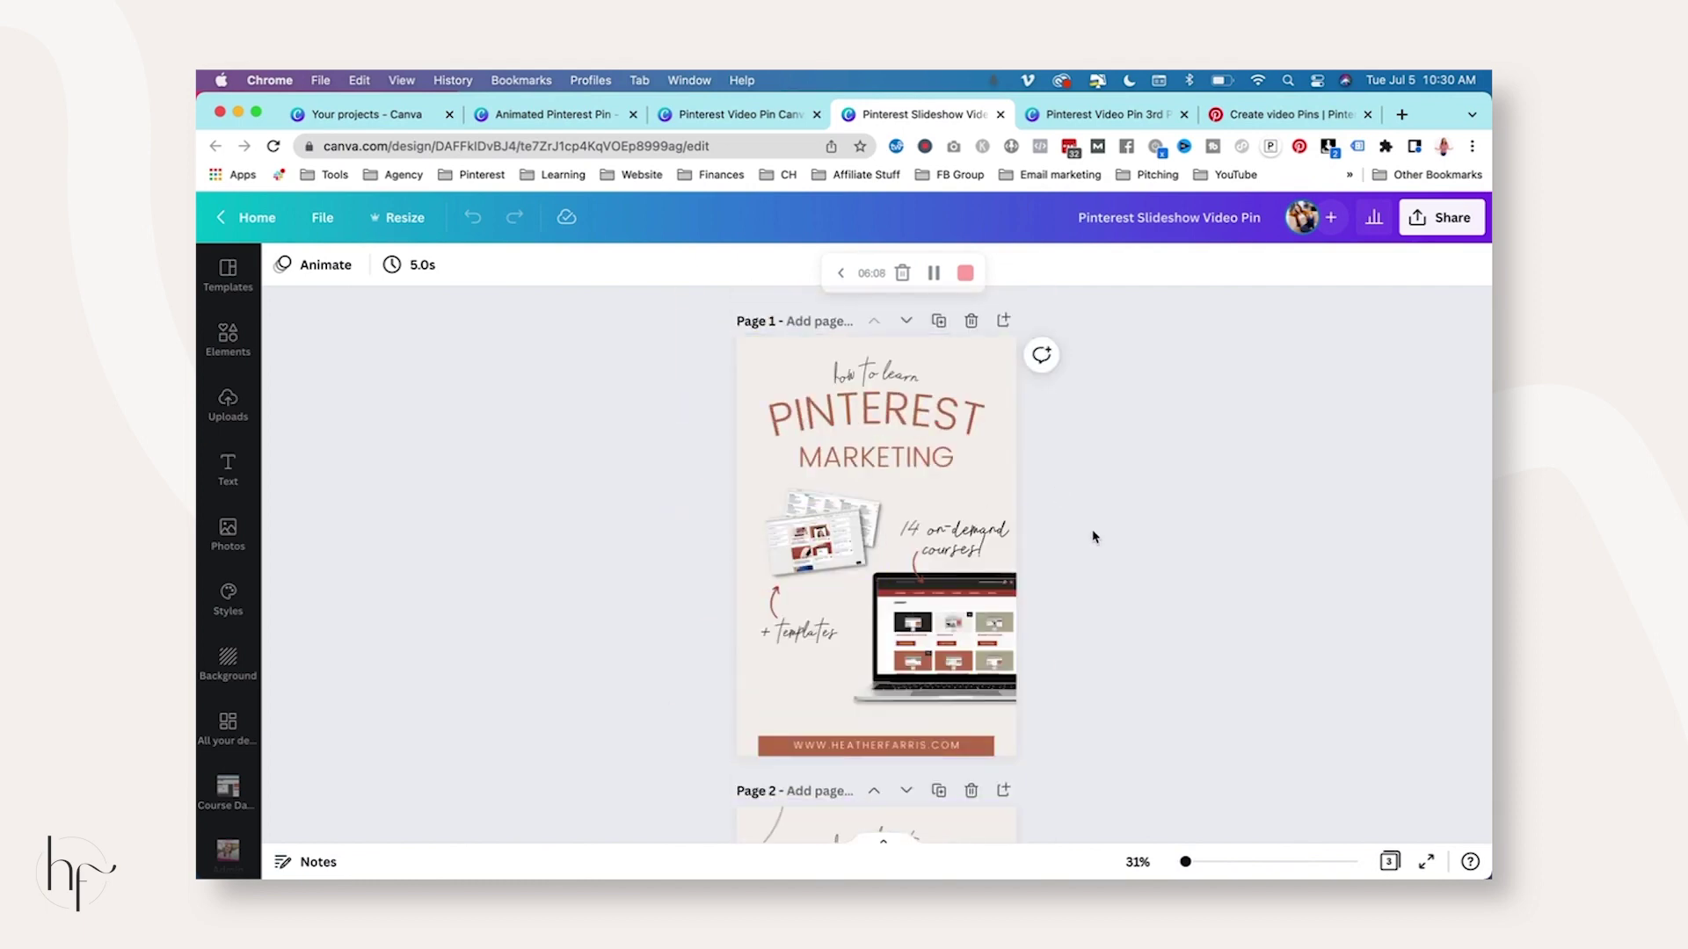
scroll(1094, 536, down, 1)
scroll(1081, 528, up, 1)
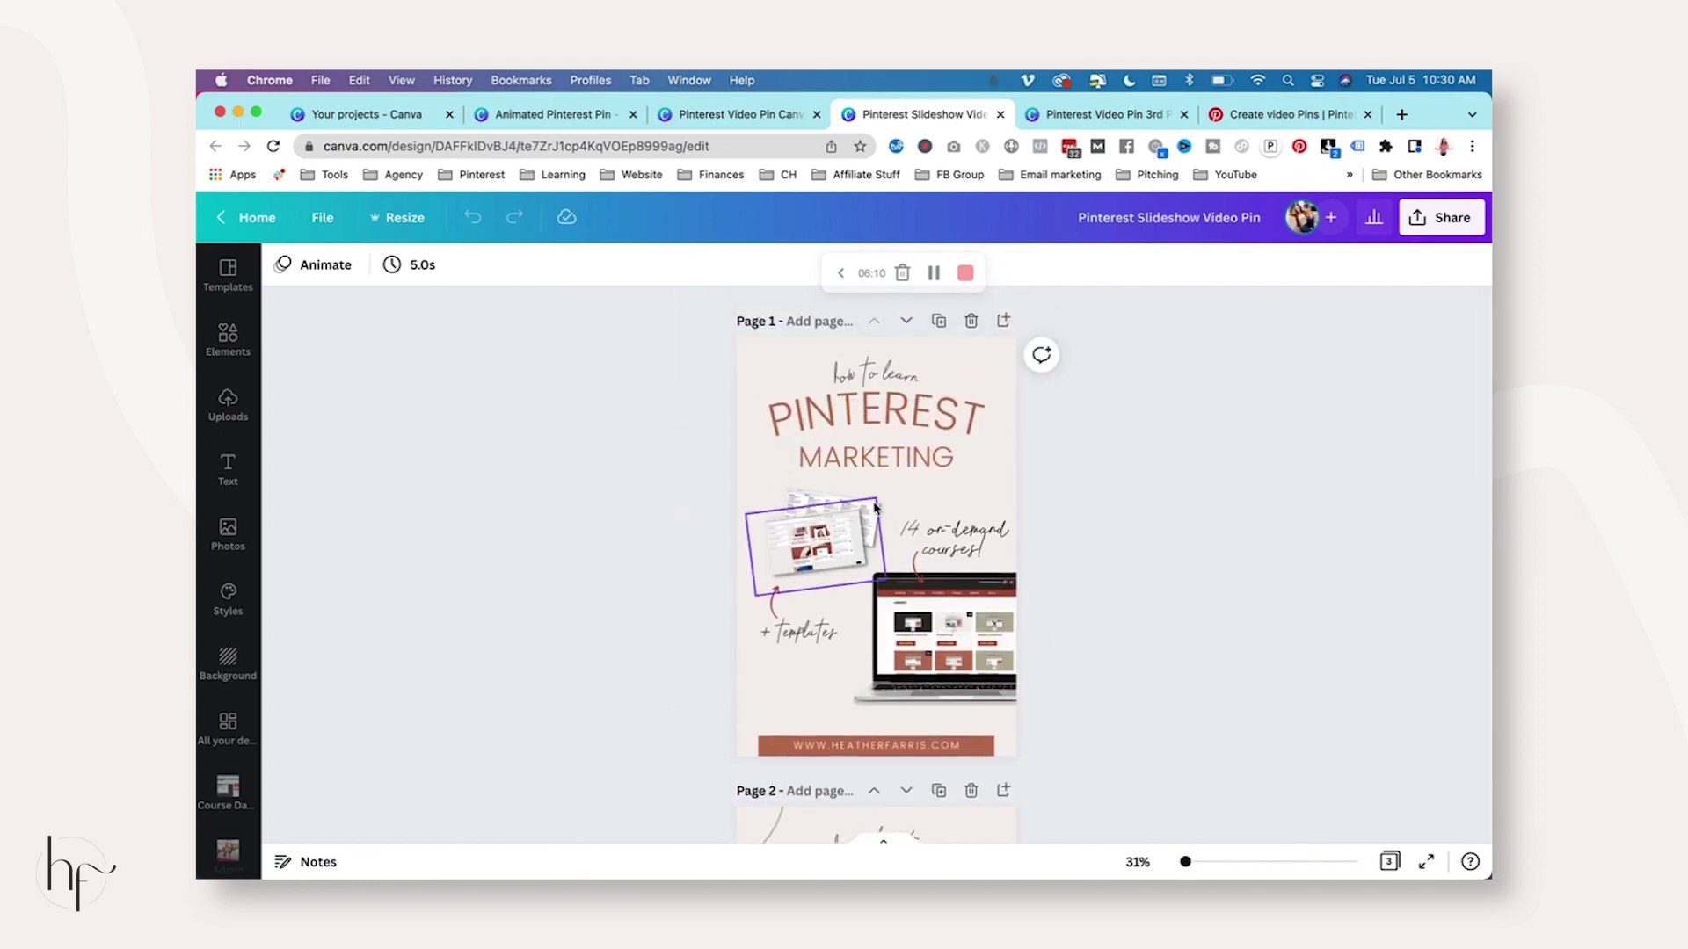
scroll(875, 474, down, 1)
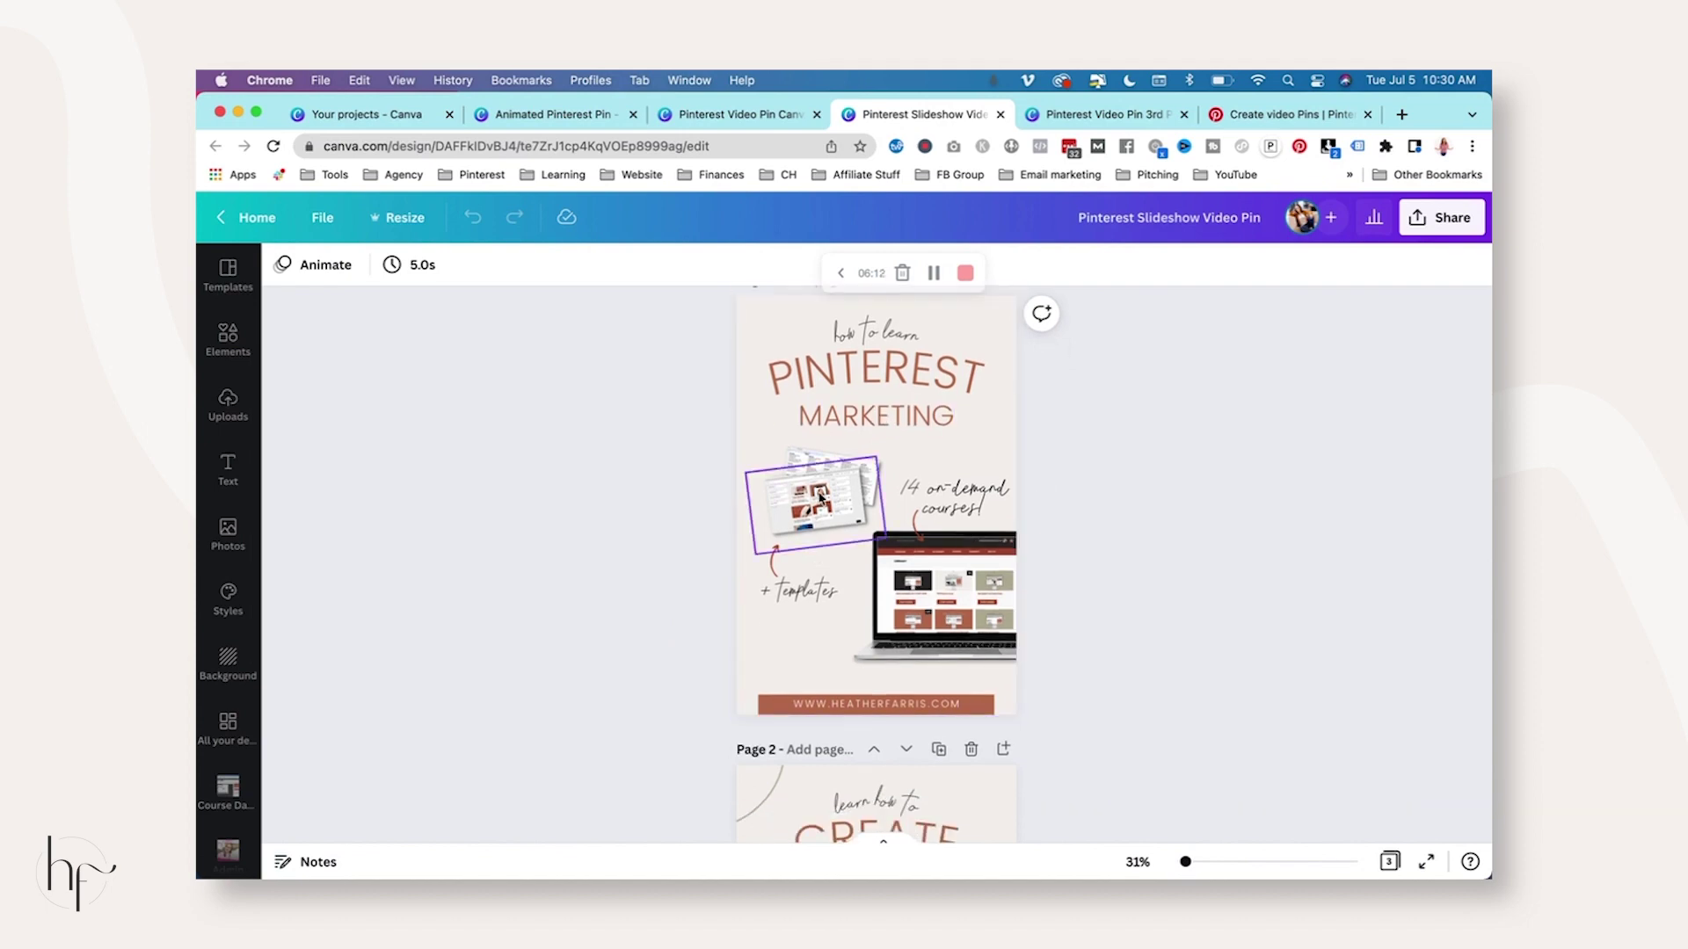
scroll(1073, 520, up, 1)
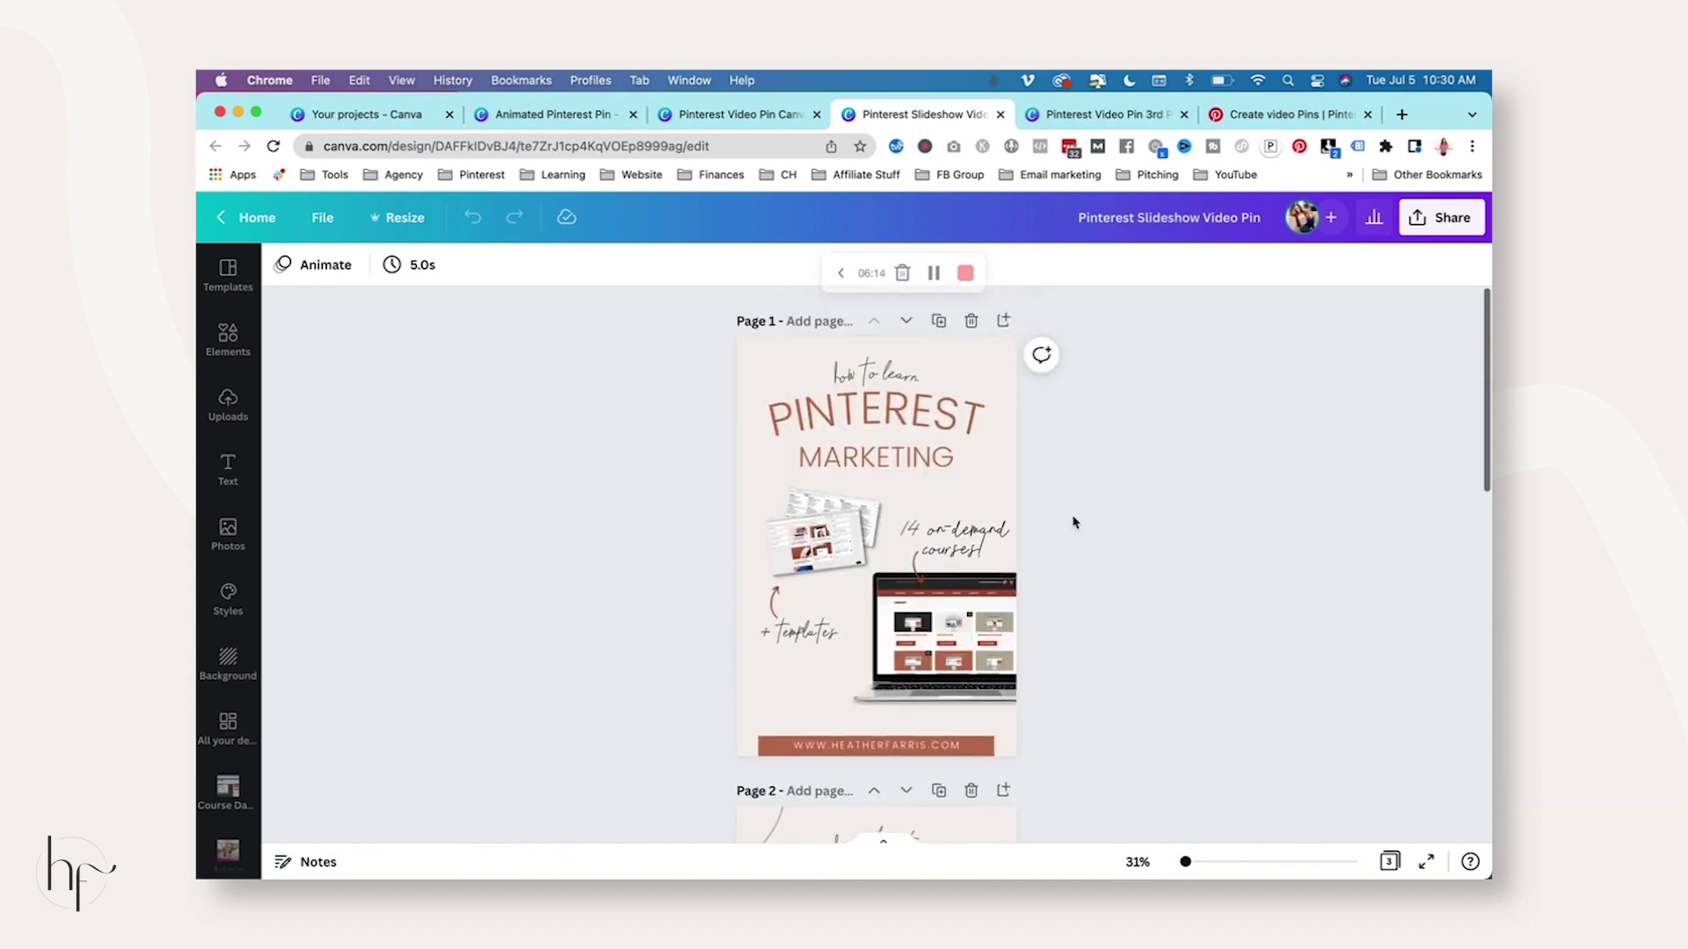
drag(855, 448, 856, 440)
click(1102, 564)
scroll(1102, 563, down, 6)
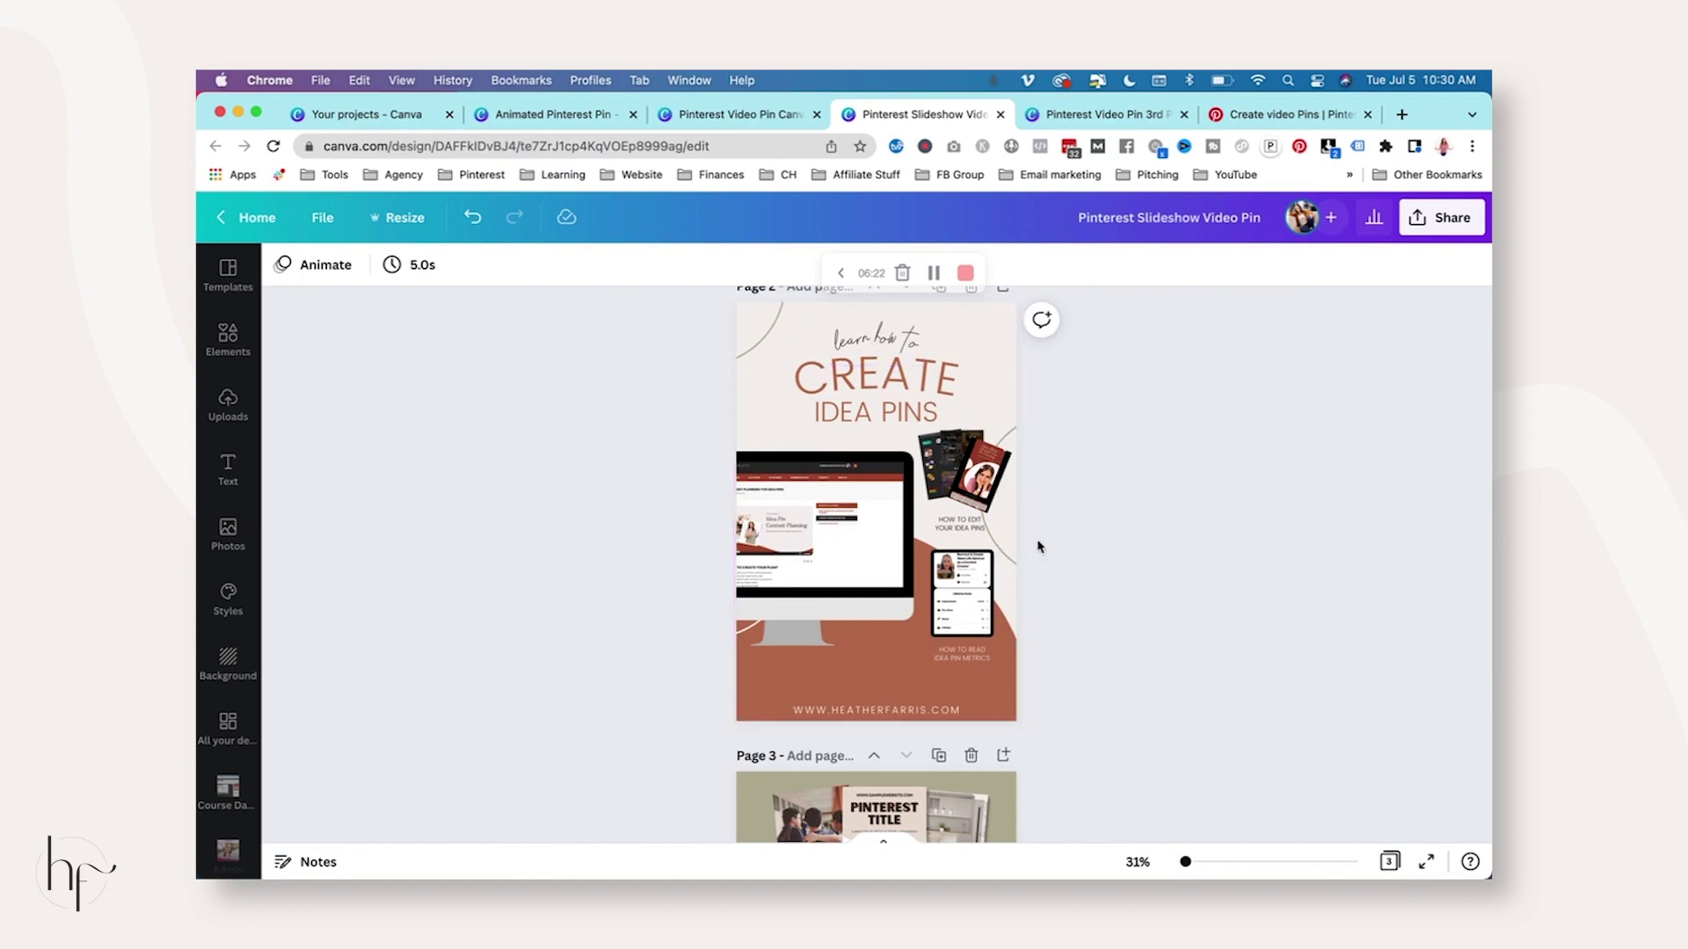
scroll(1011, 681, down, 4)
scroll(1008, 682, up, 4)
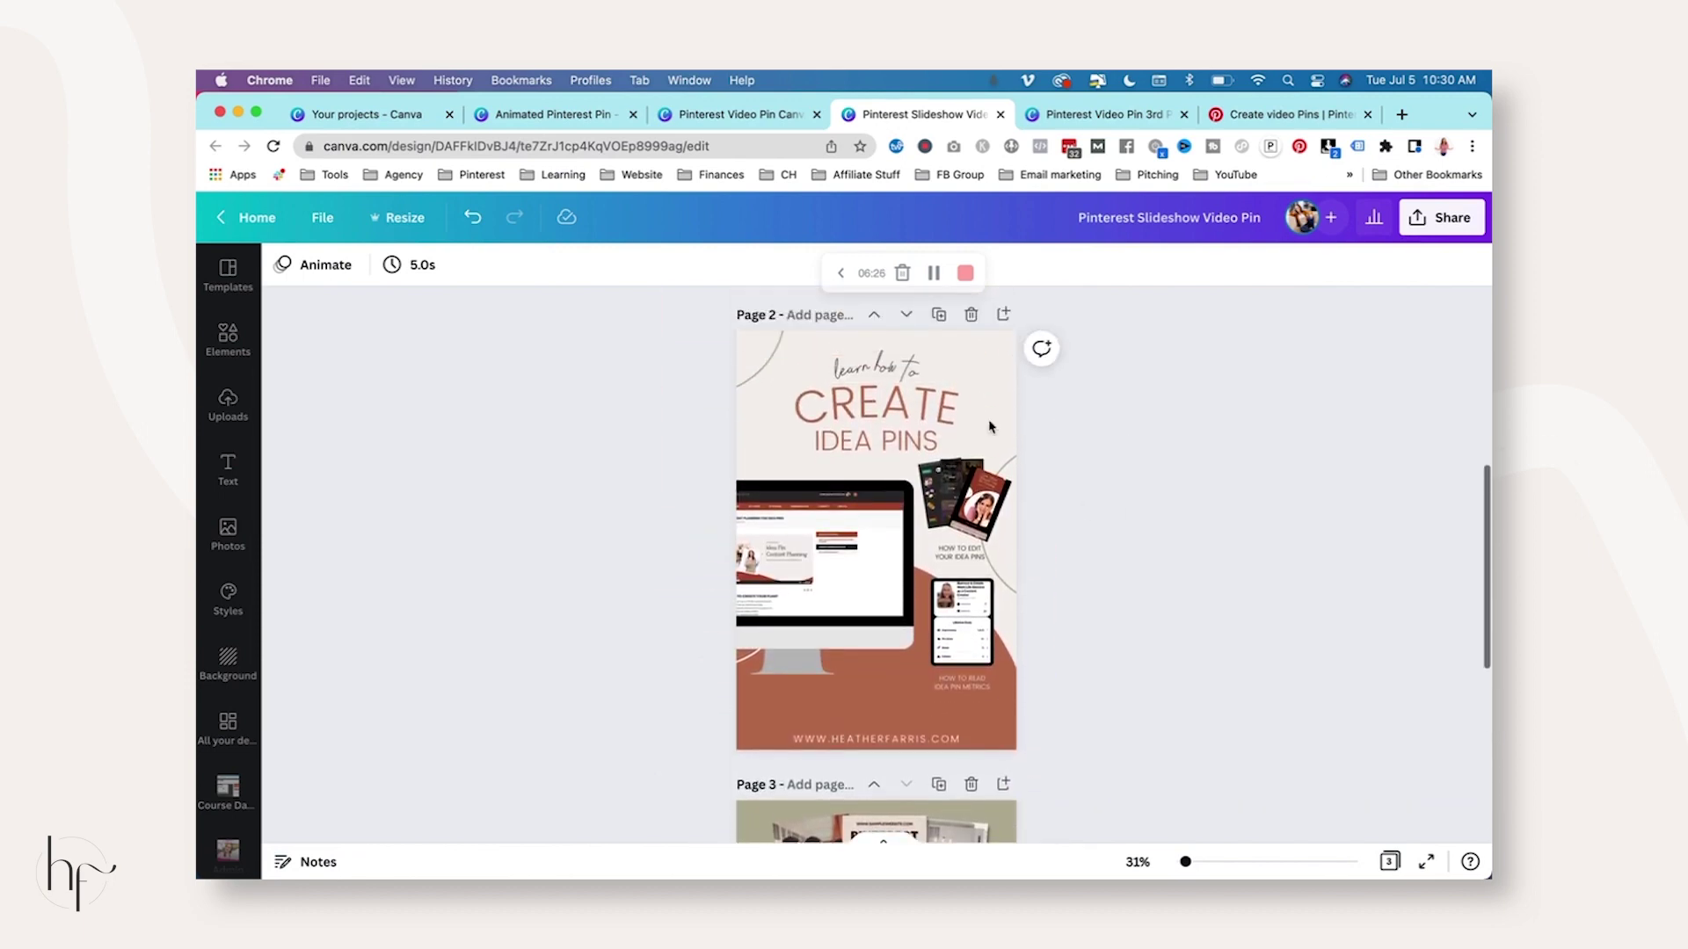
Change the script line from 'how to learn' to 'ready to learn' and add '?' after MARKETING.
scroll(946, 589, up, 5)
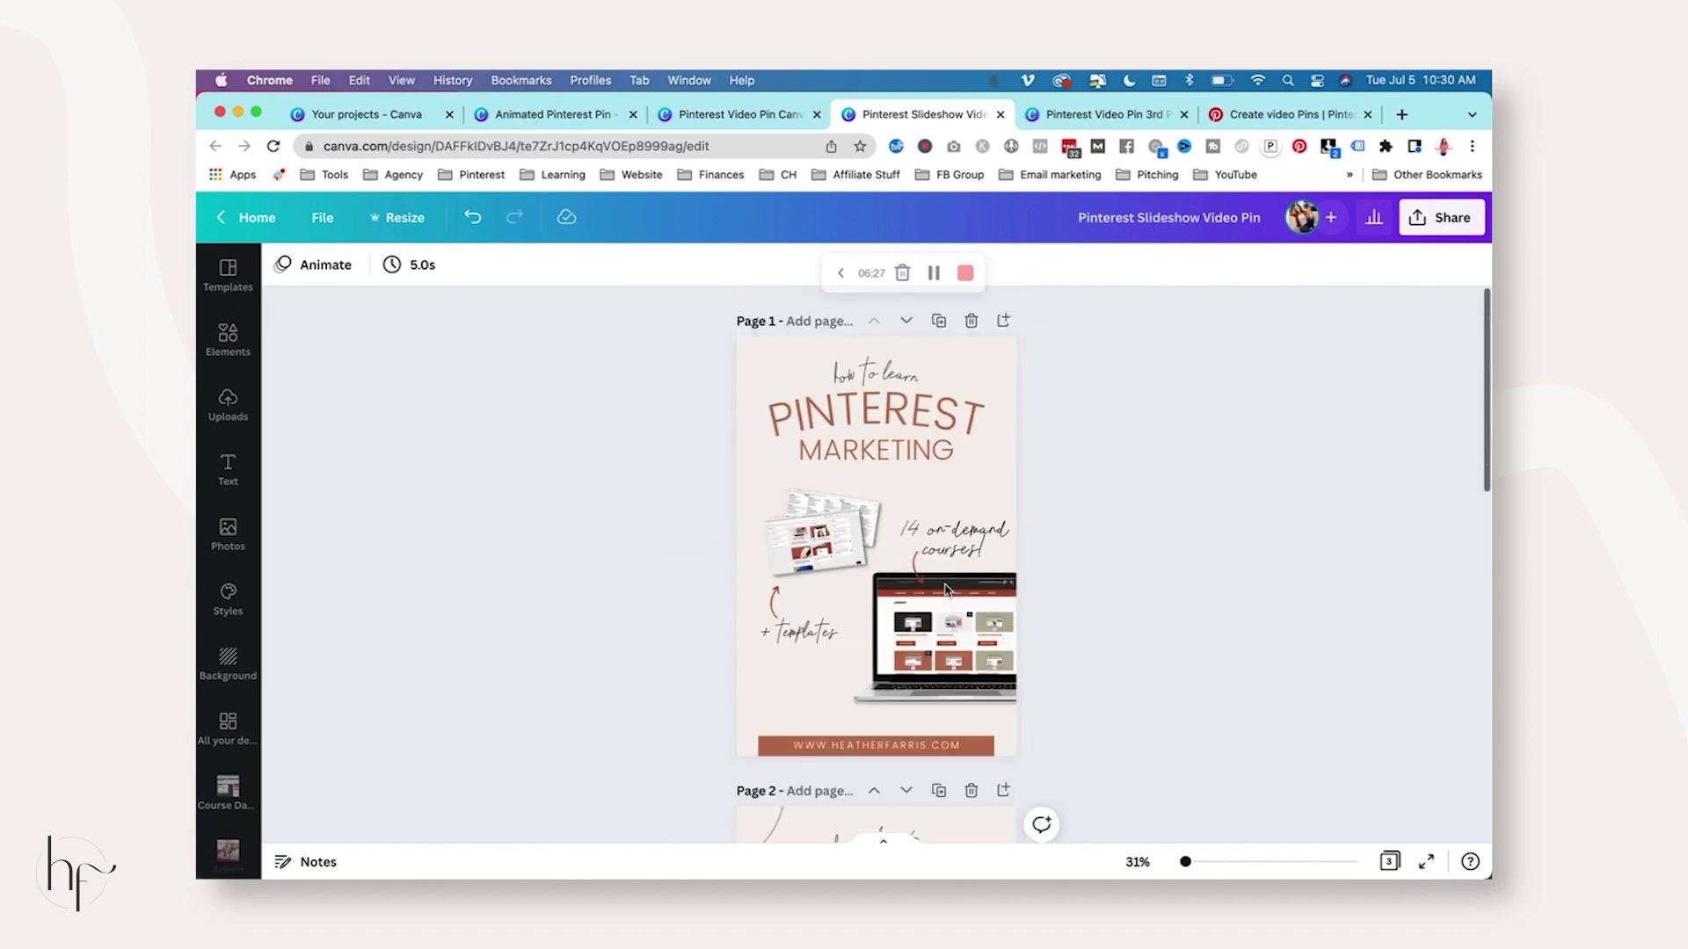
click(882, 374)
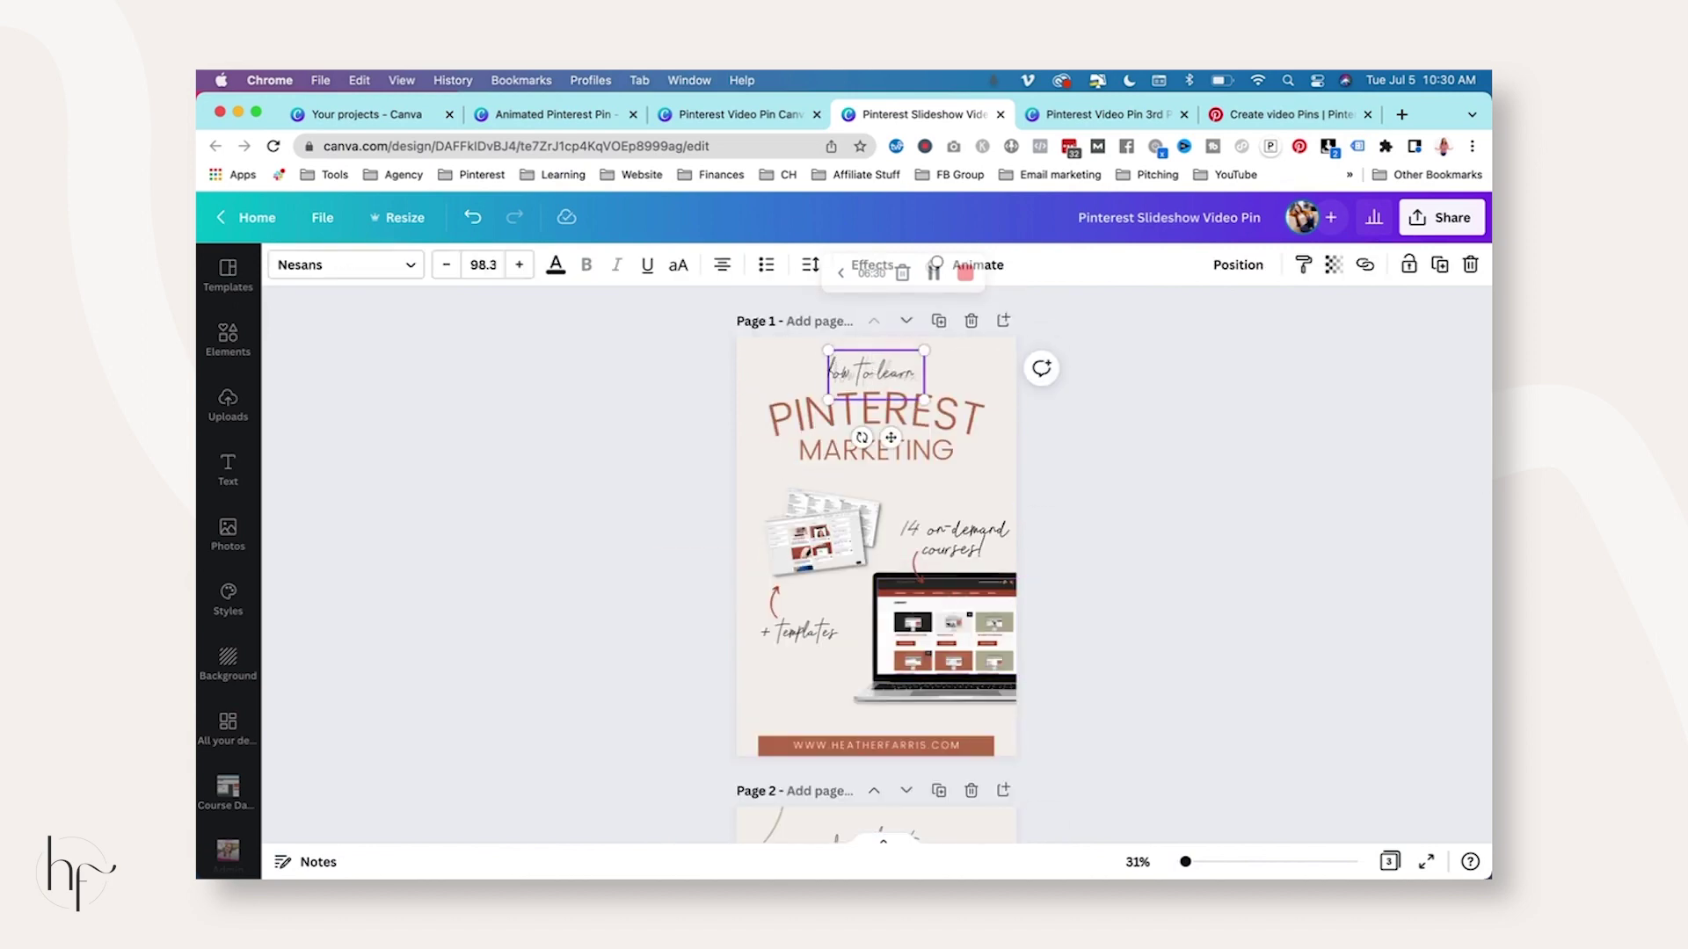
click(830, 373)
text(ready to)
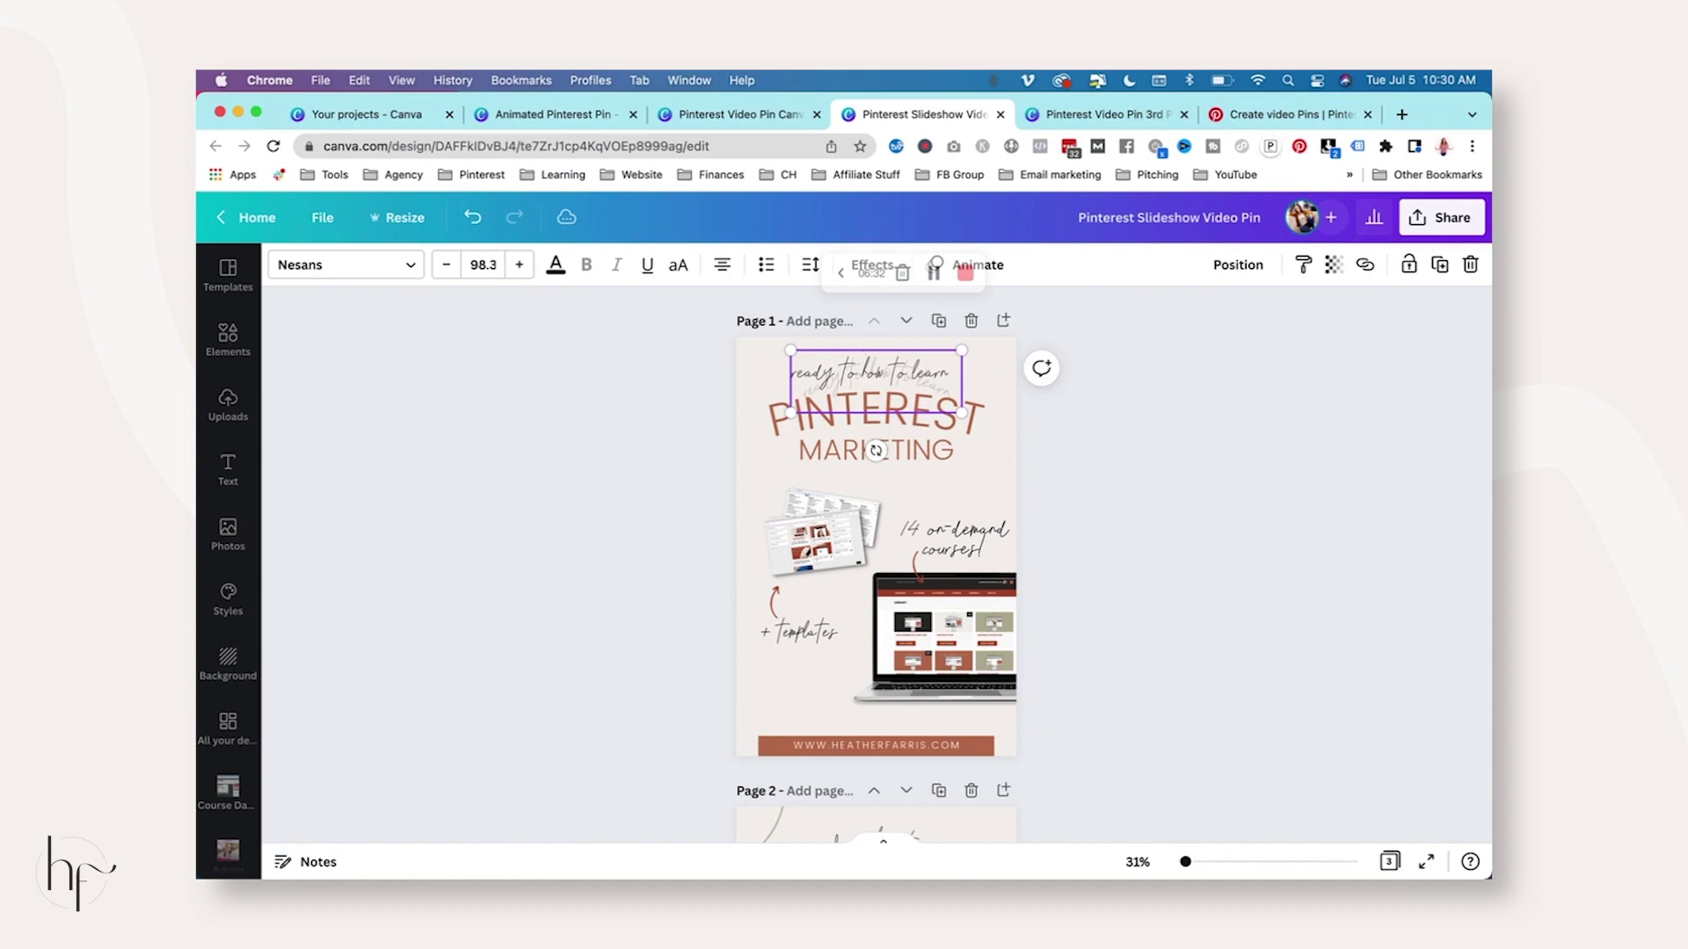
double_click(859, 371)
click(904, 380)
key(BackSpace)
key(BackSpace)
key(BackSpace)
key(BackSpace)
key(BackSpace)
key(BackSpace)
key(BackSpace)
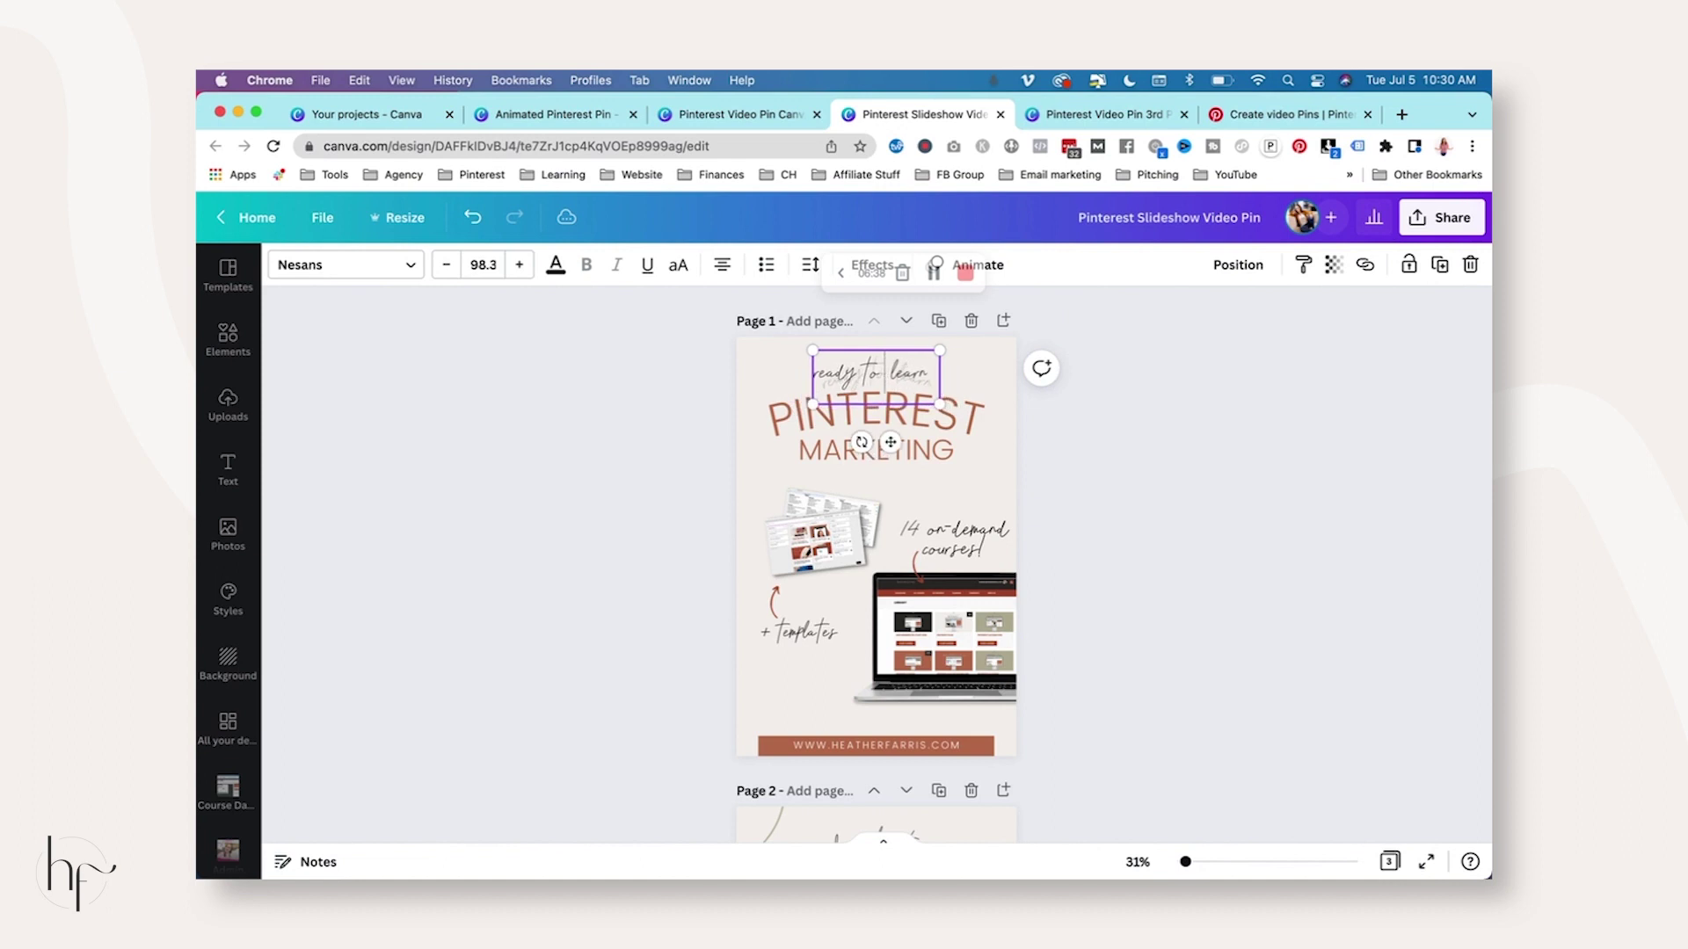
click(953, 460)
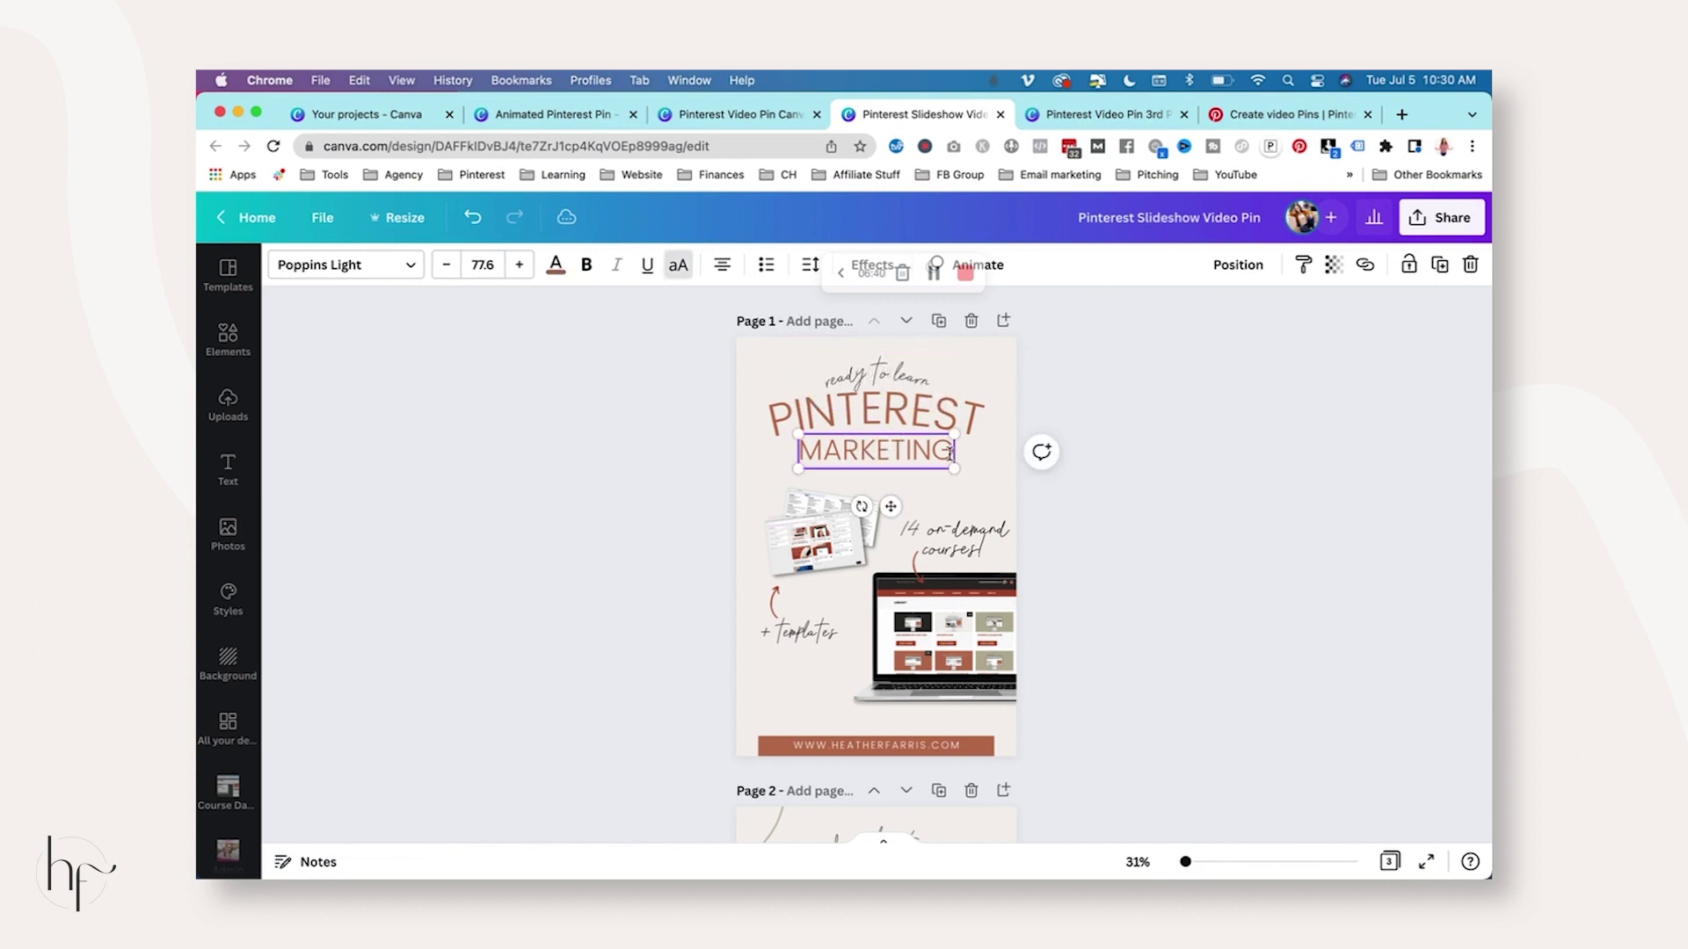
text(?)
click(1109, 533)
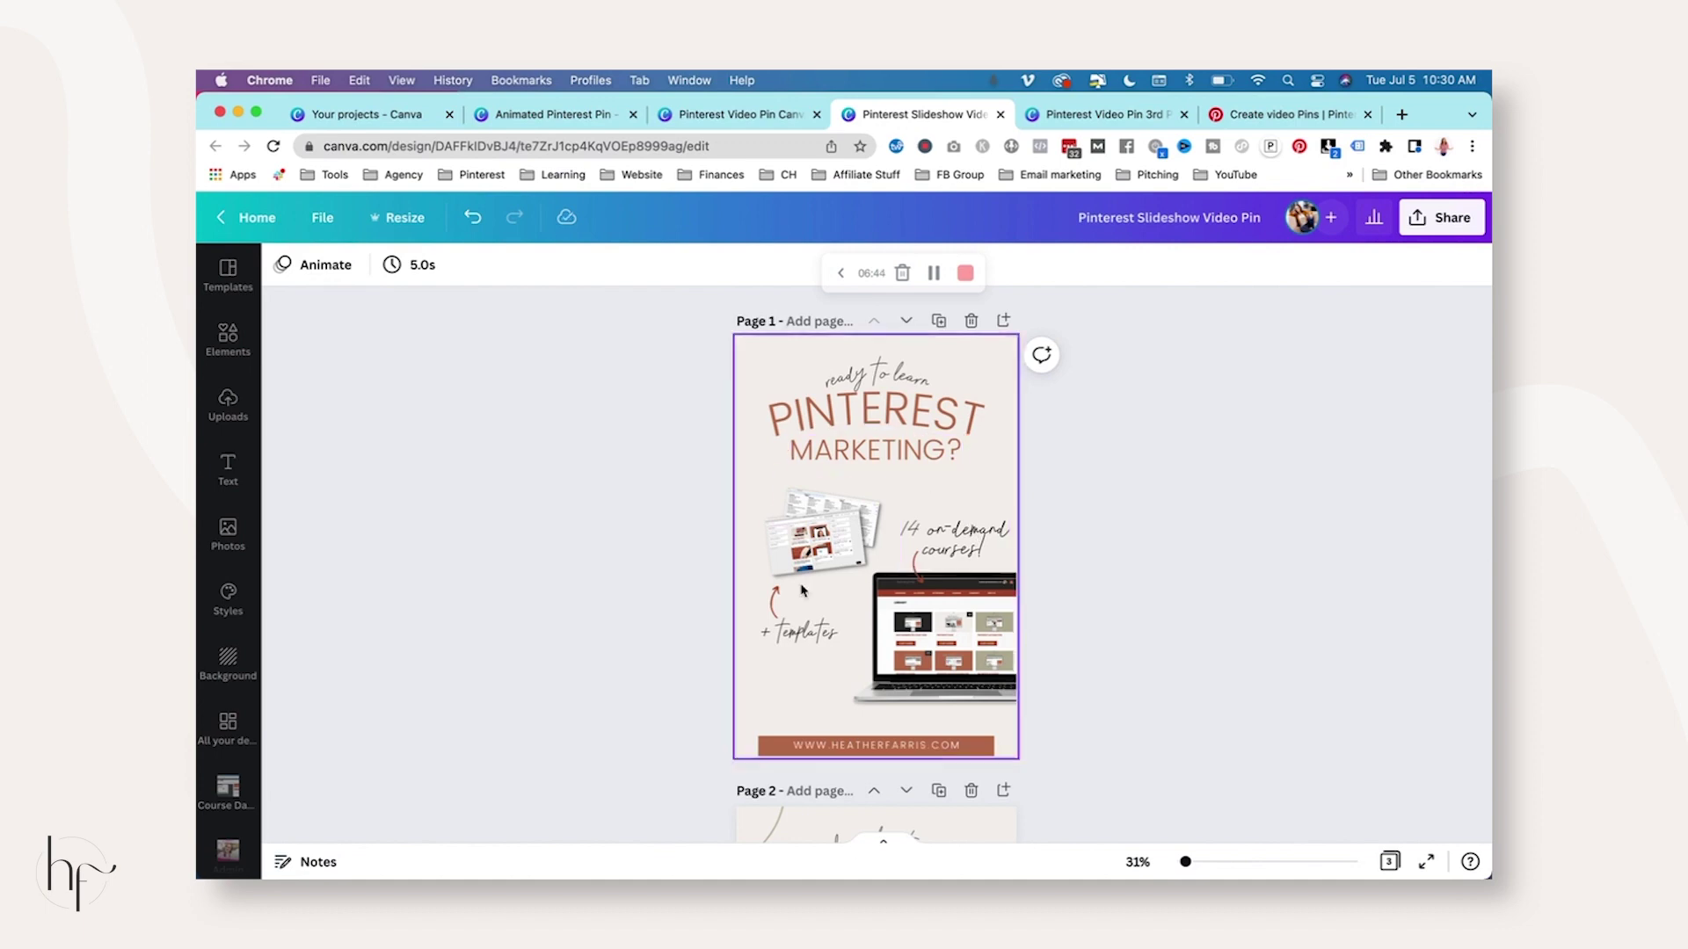
Review the three pages of the 'Pinterest Slideshow Video Pin' design and open its Share options.
scroll(1067, 572, down, 5)
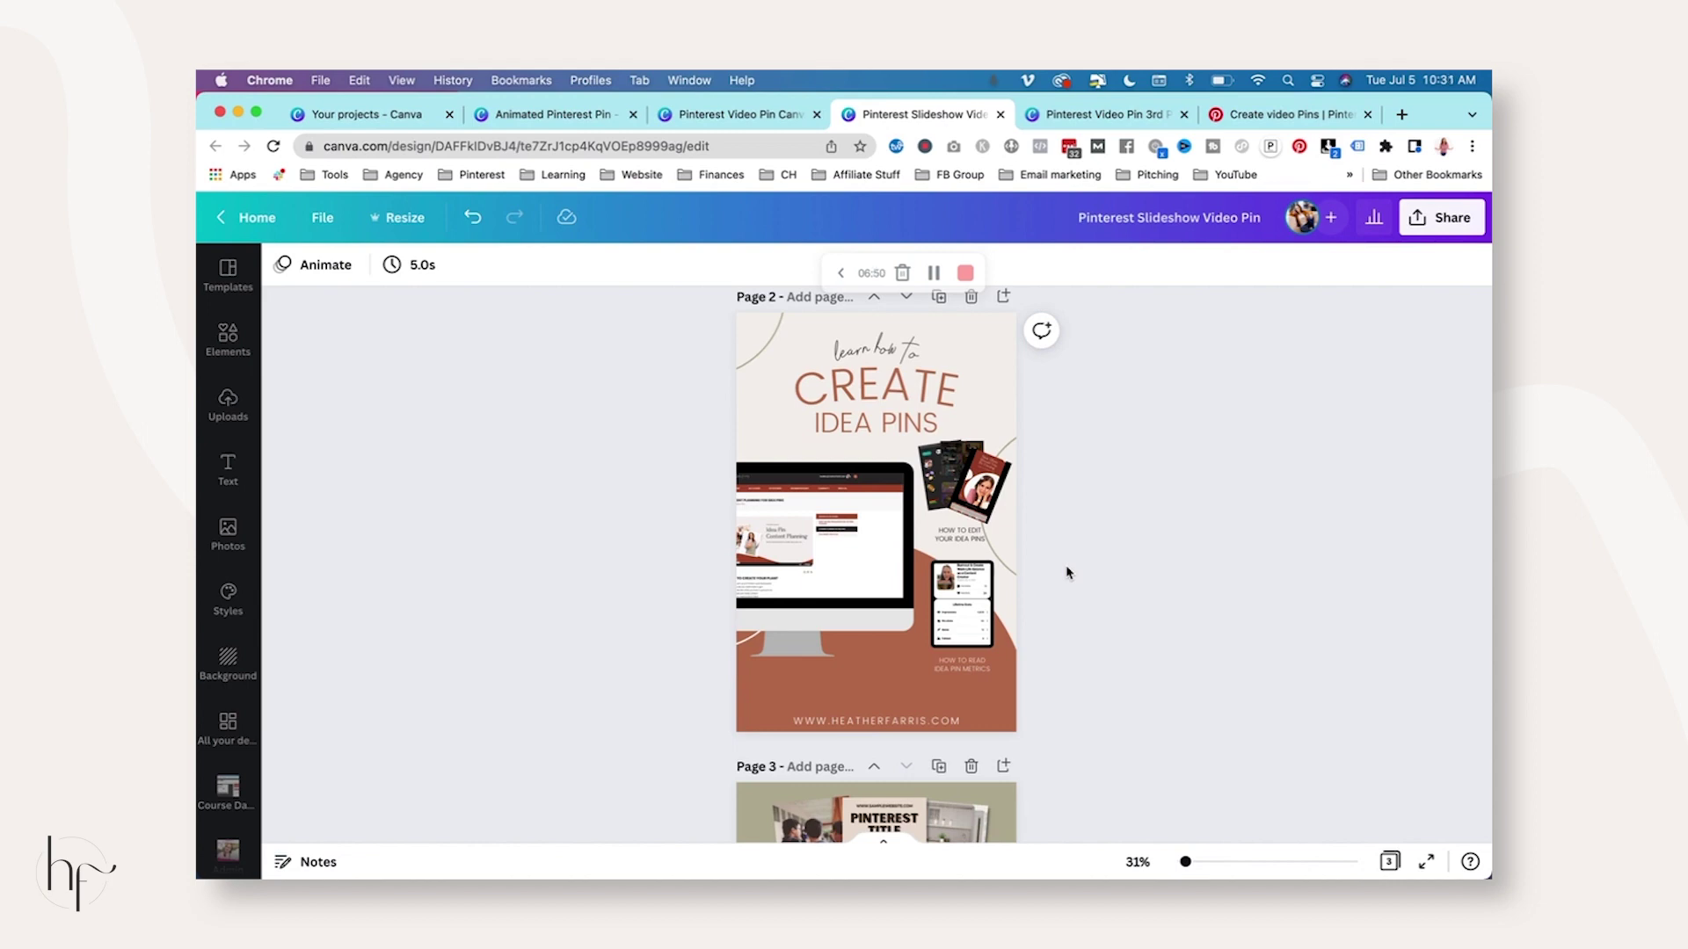
scroll(1066, 573, down, 5)
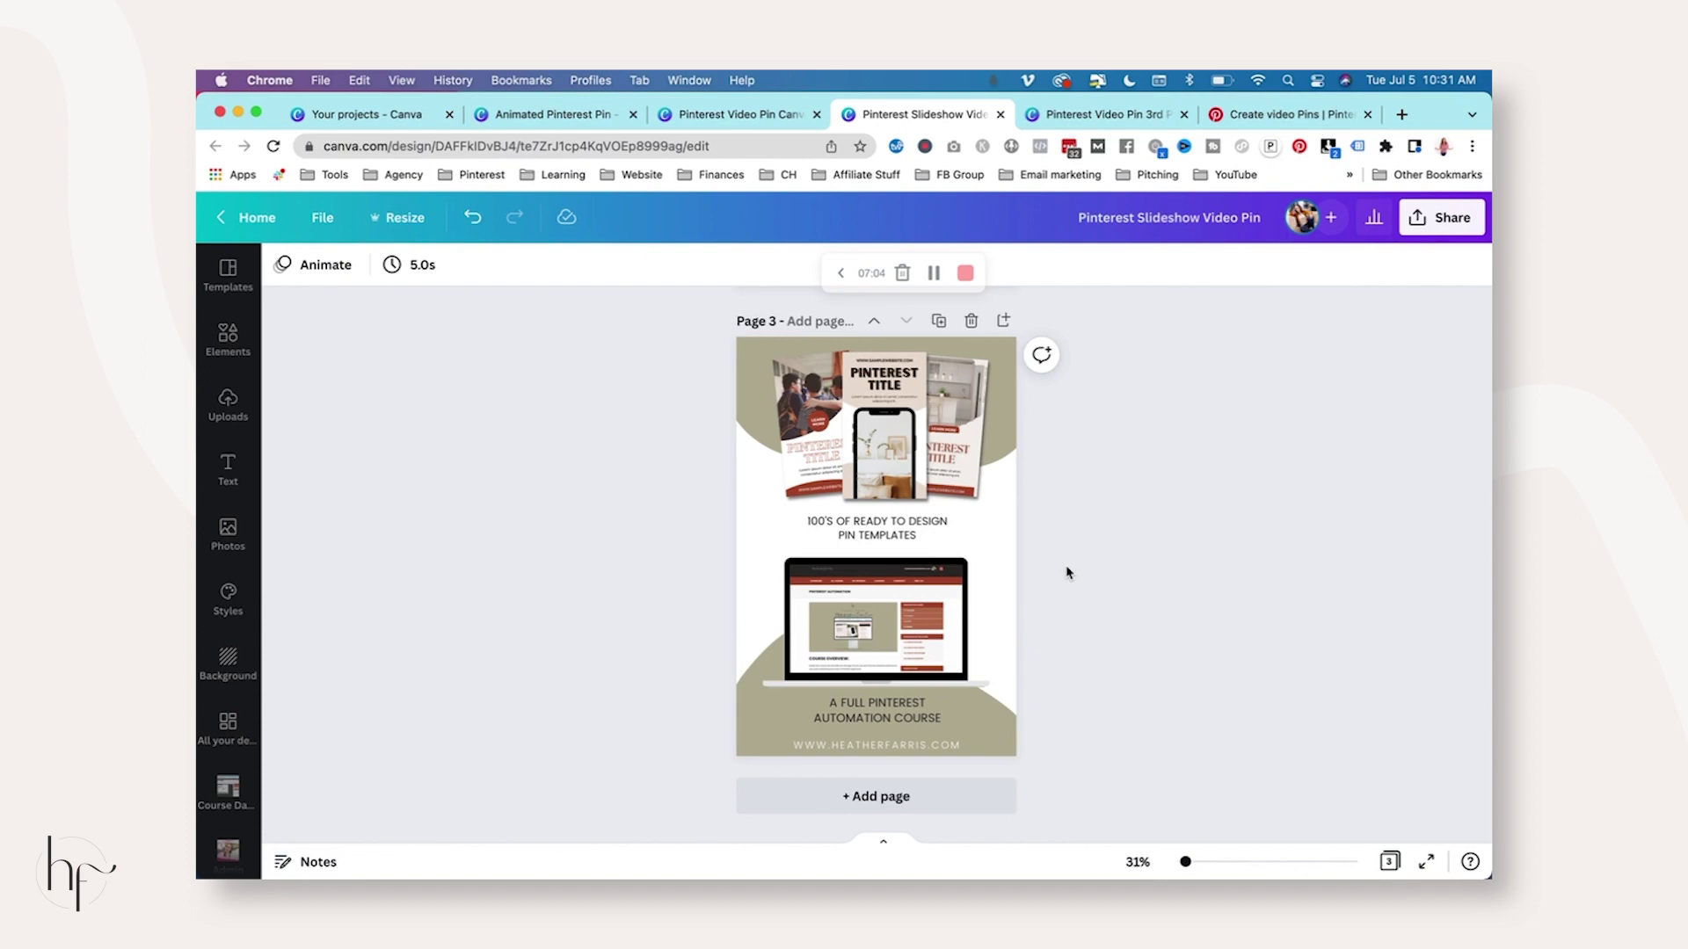
scroll(1067, 573, up, 10)
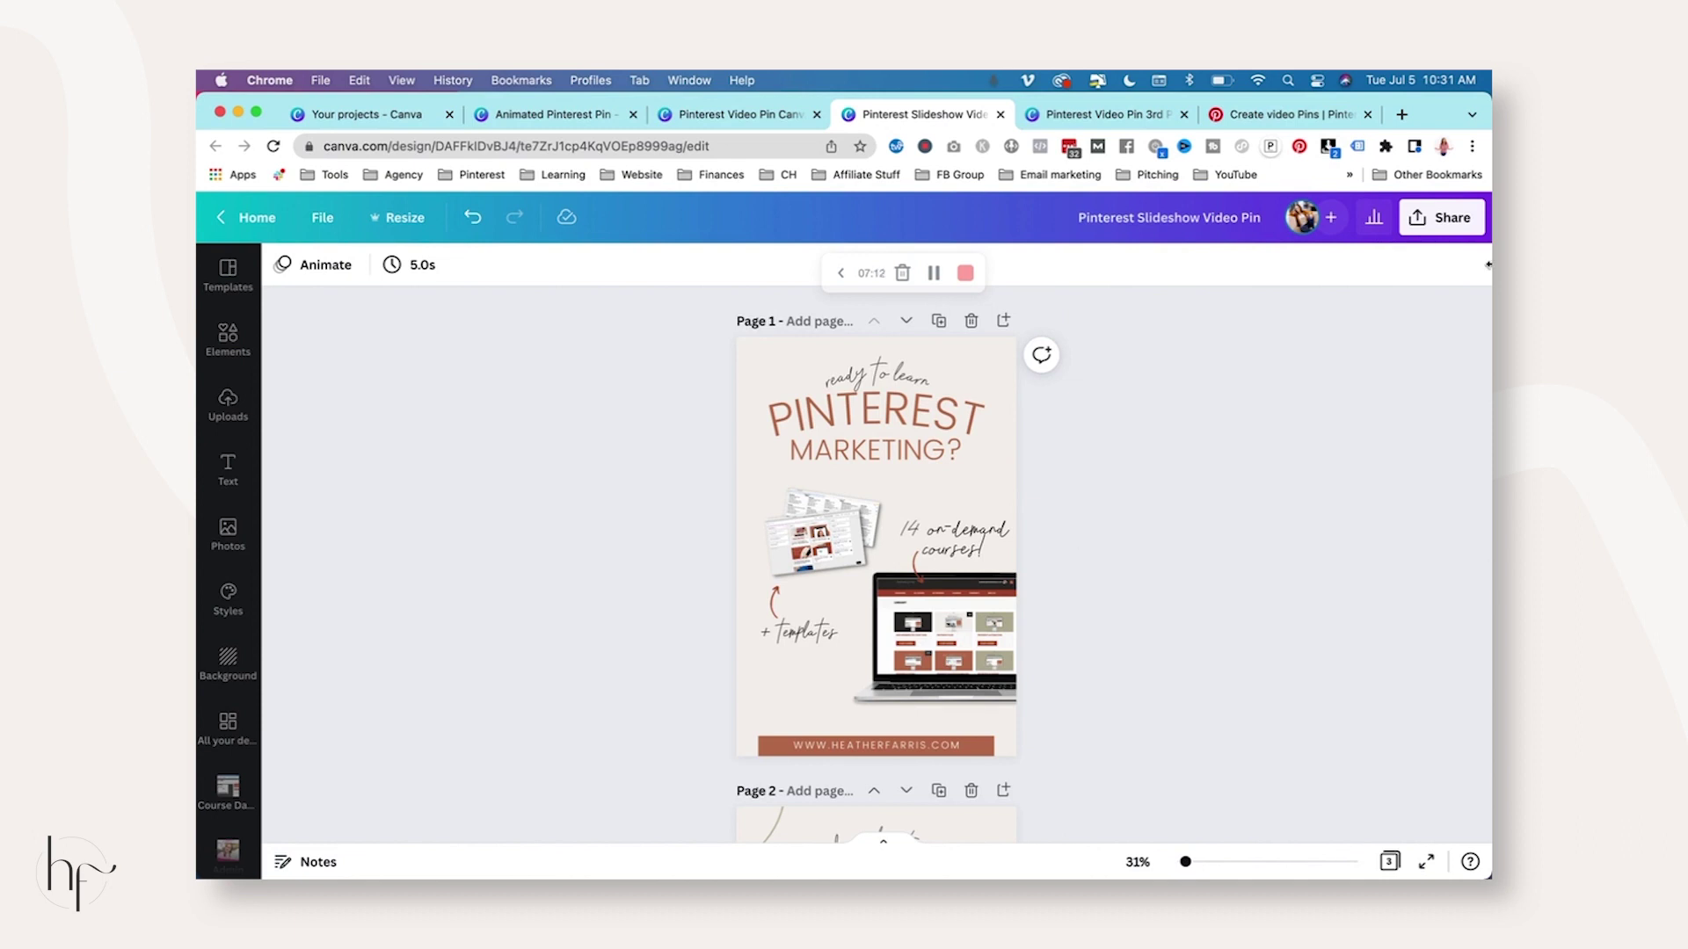
click(1420, 222)
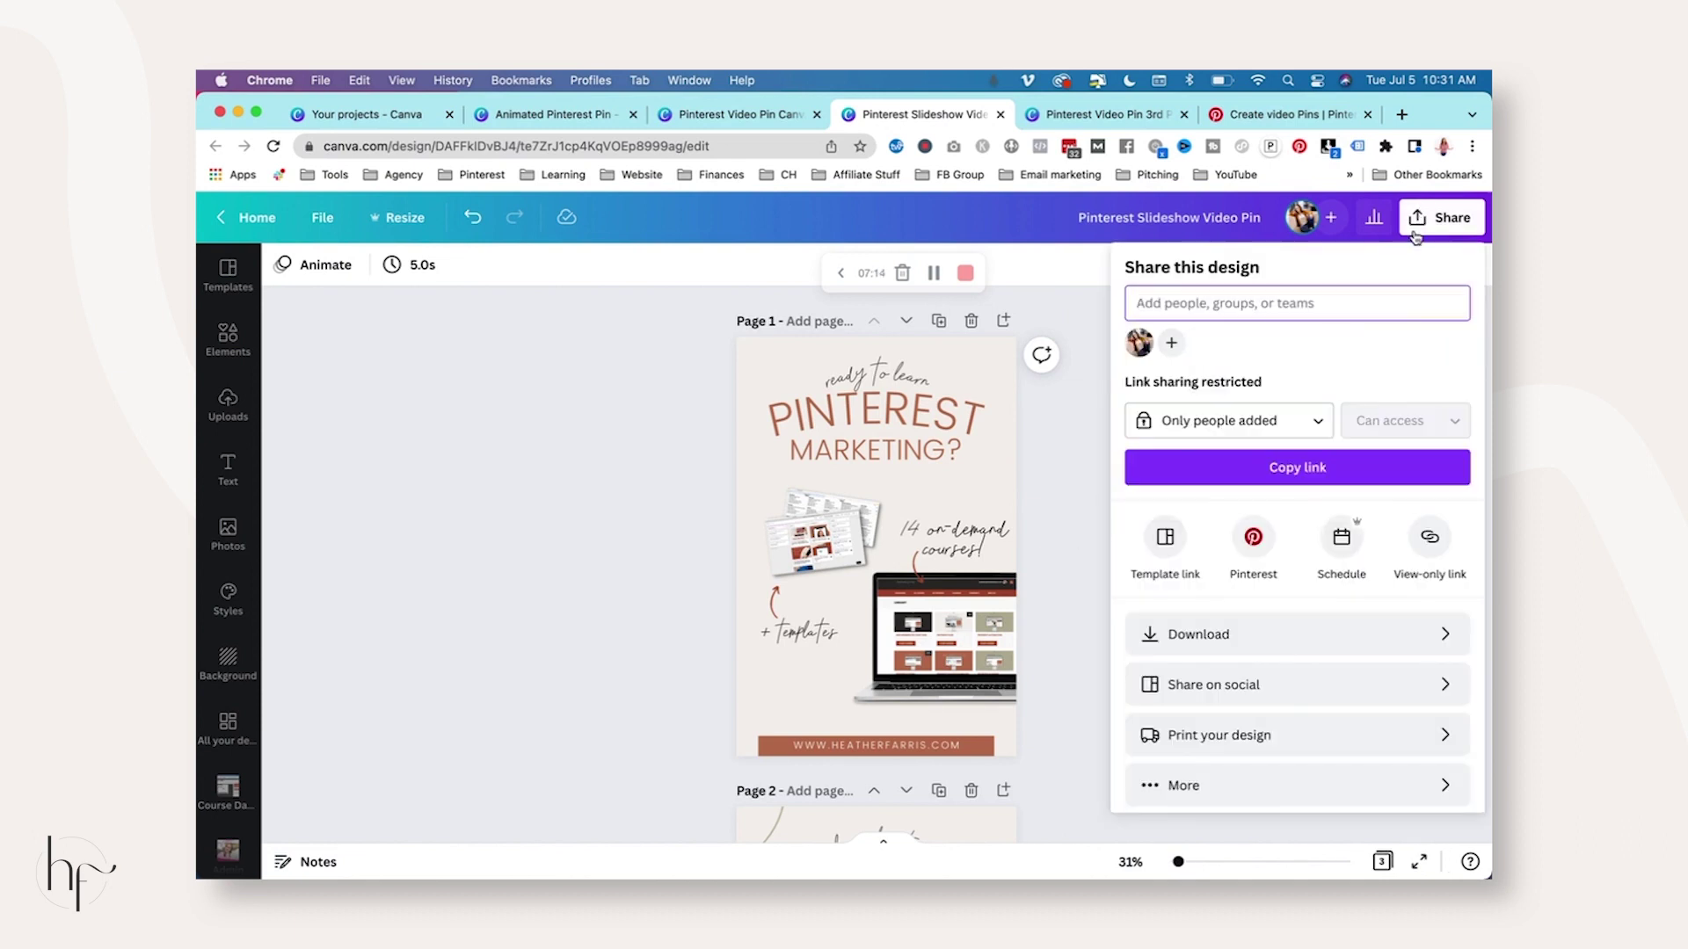
Download all three pages of the slideshow pin as an MP4 video.
click(1404, 639)
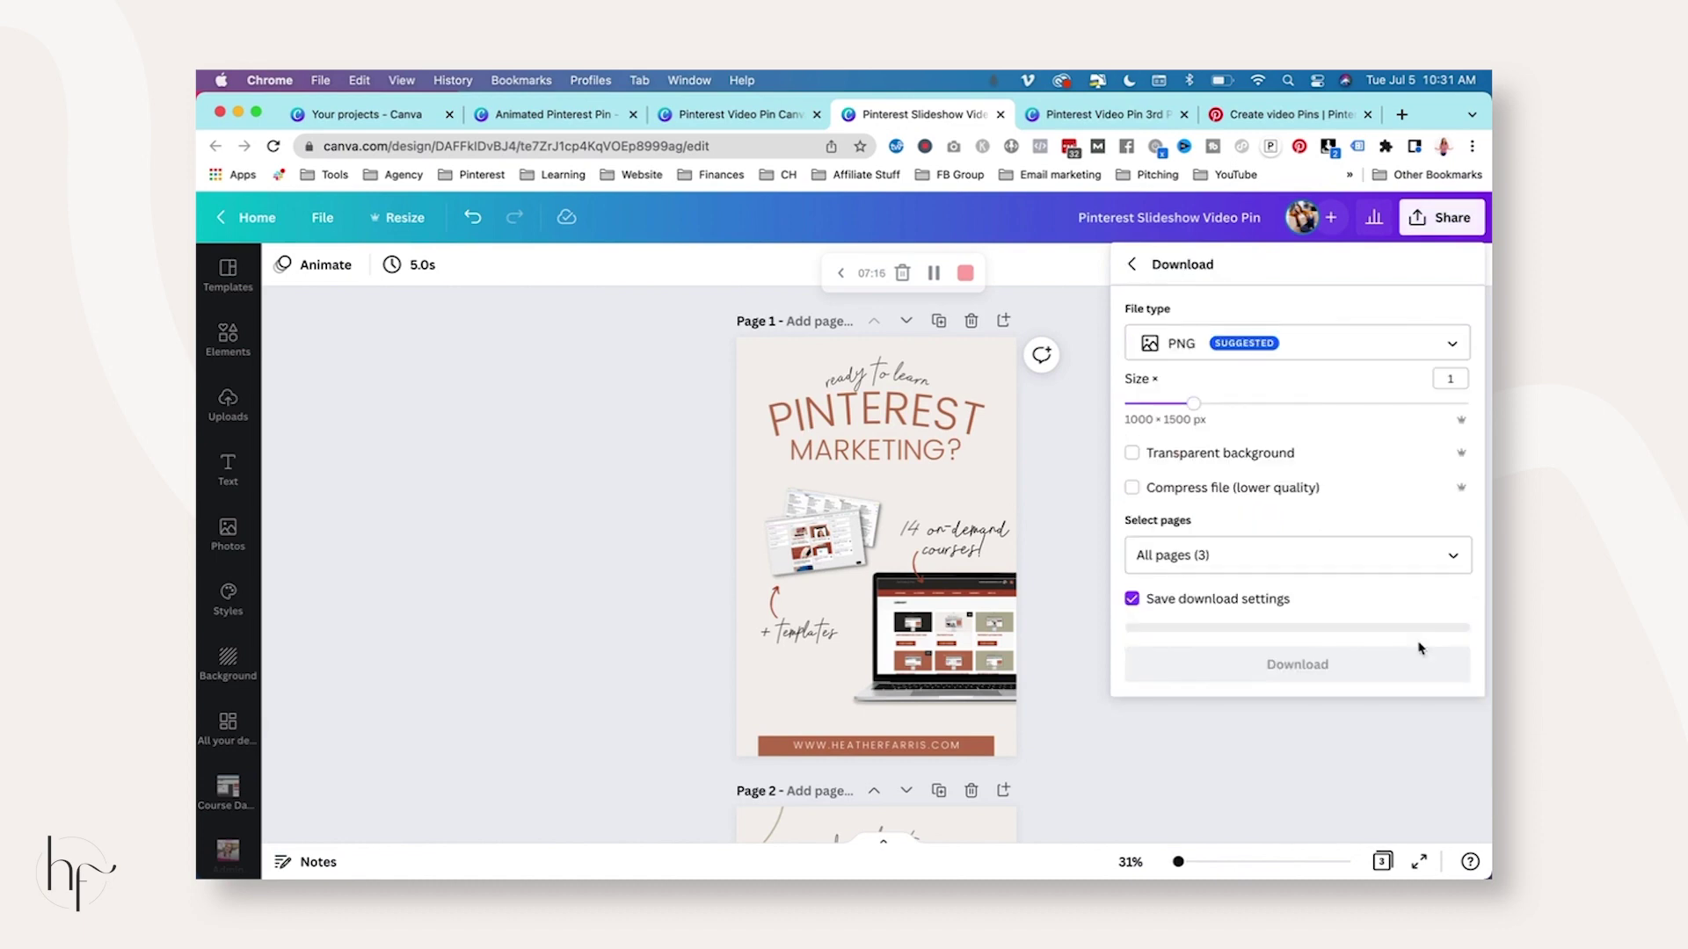
click(1409, 350)
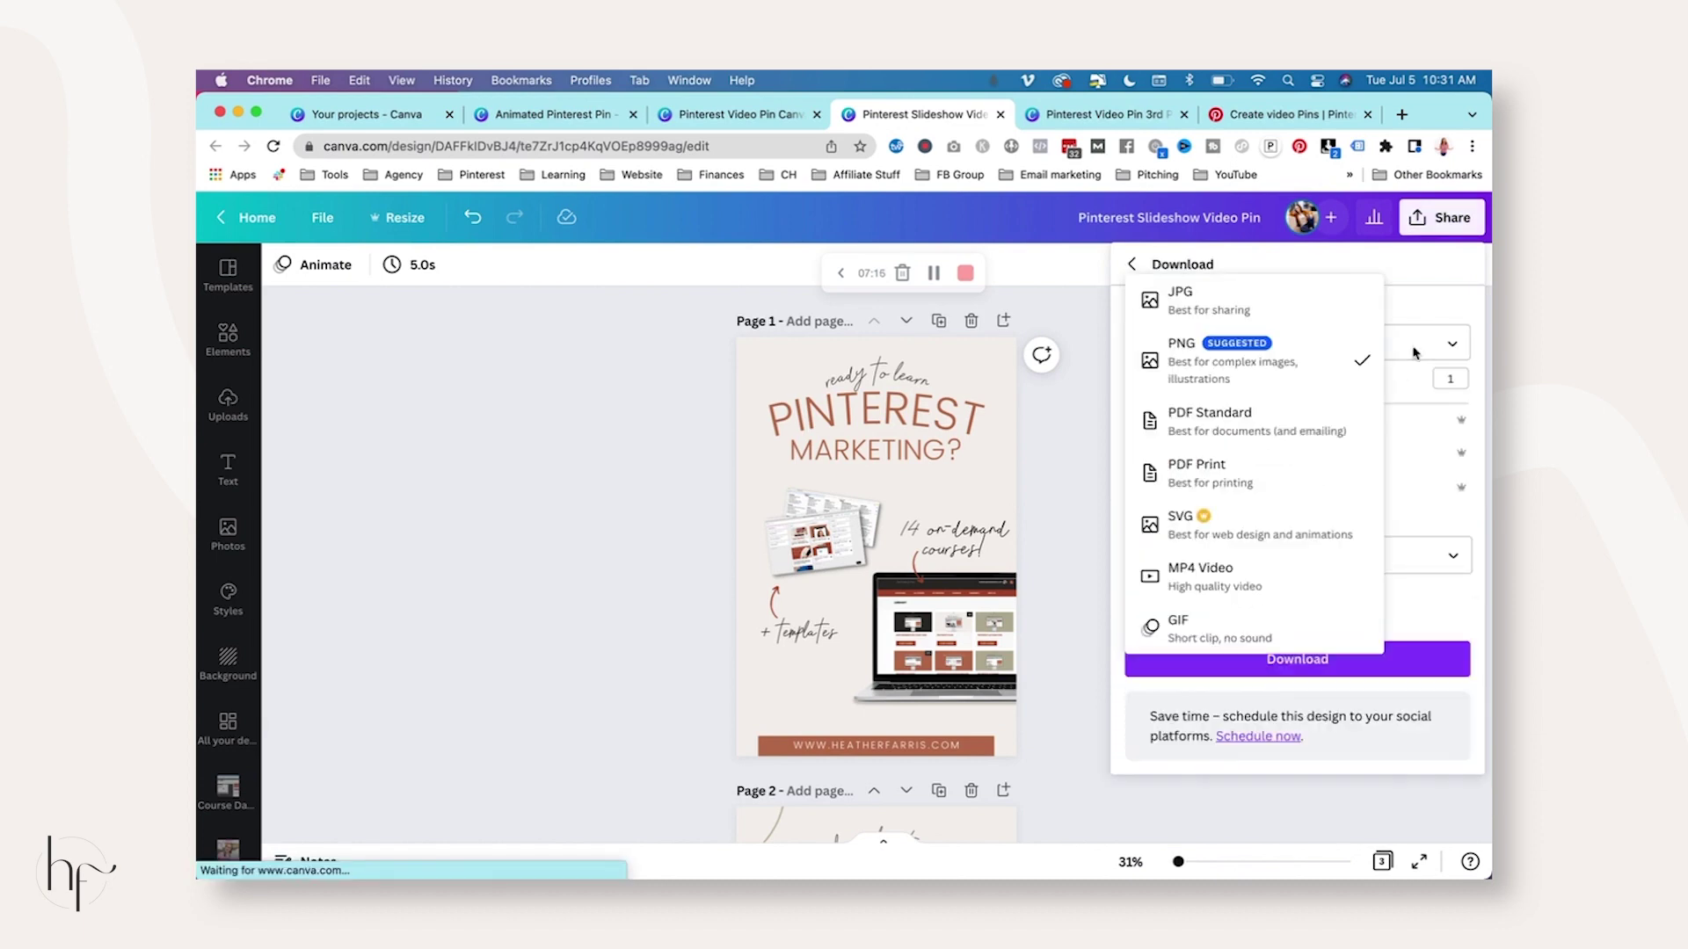
click(1314, 575)
click(1296, 516)
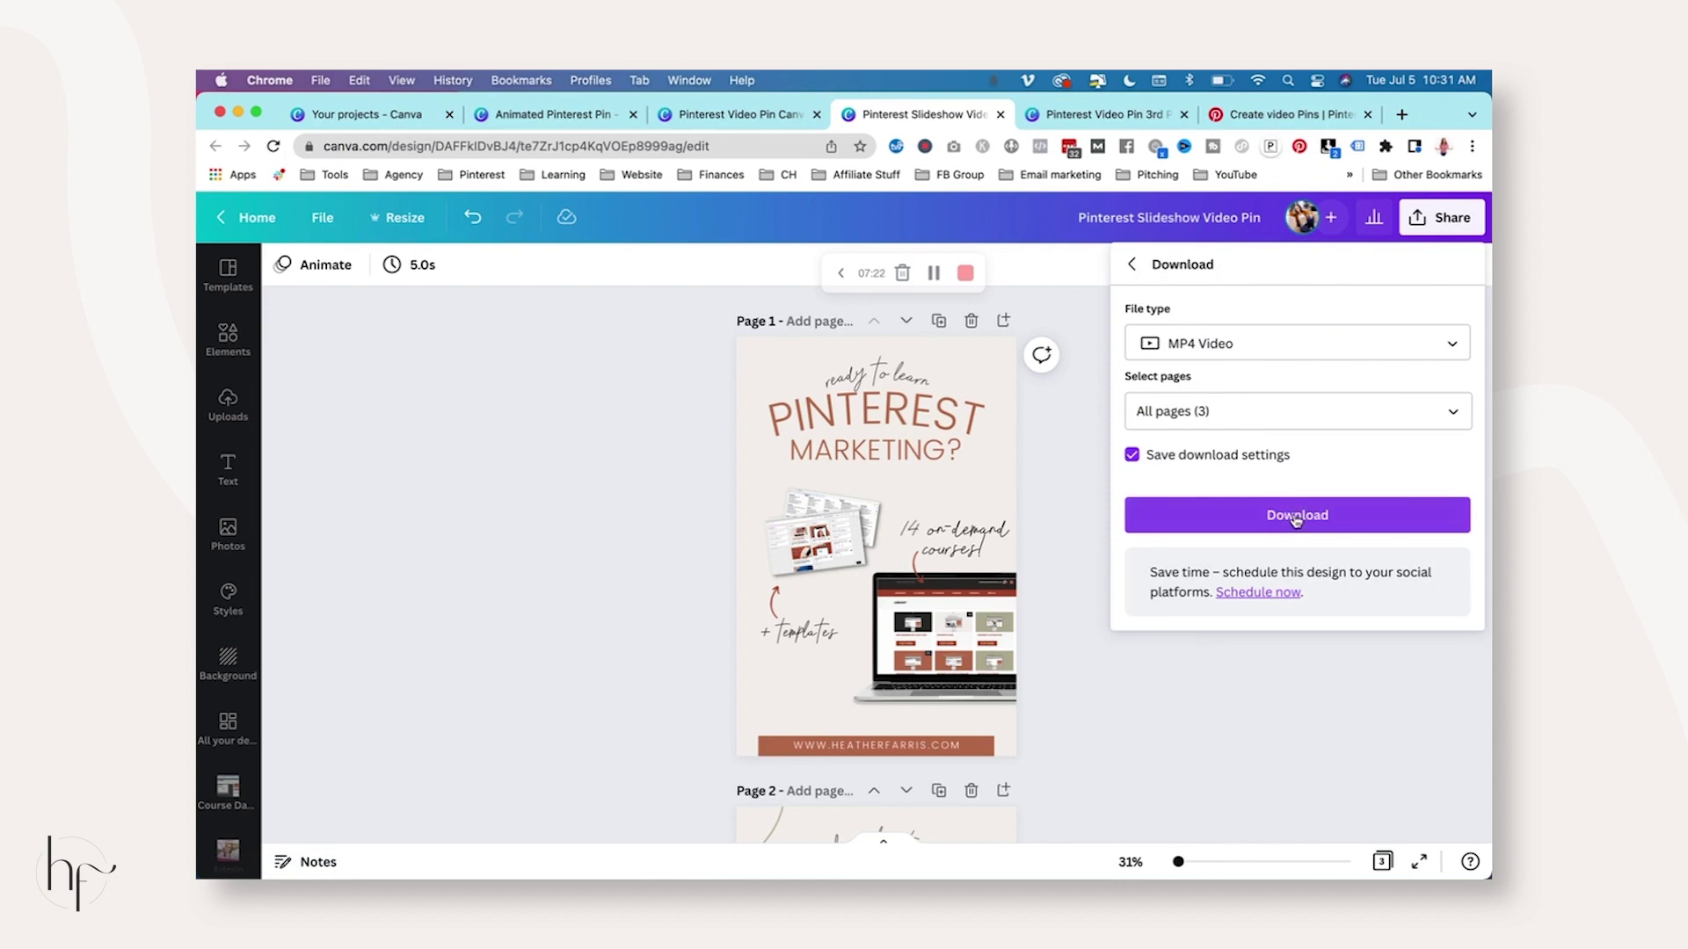
Download only Page 1 of the Pinterest Video Pin Canva Stock design as MP4.
click(724, 120)
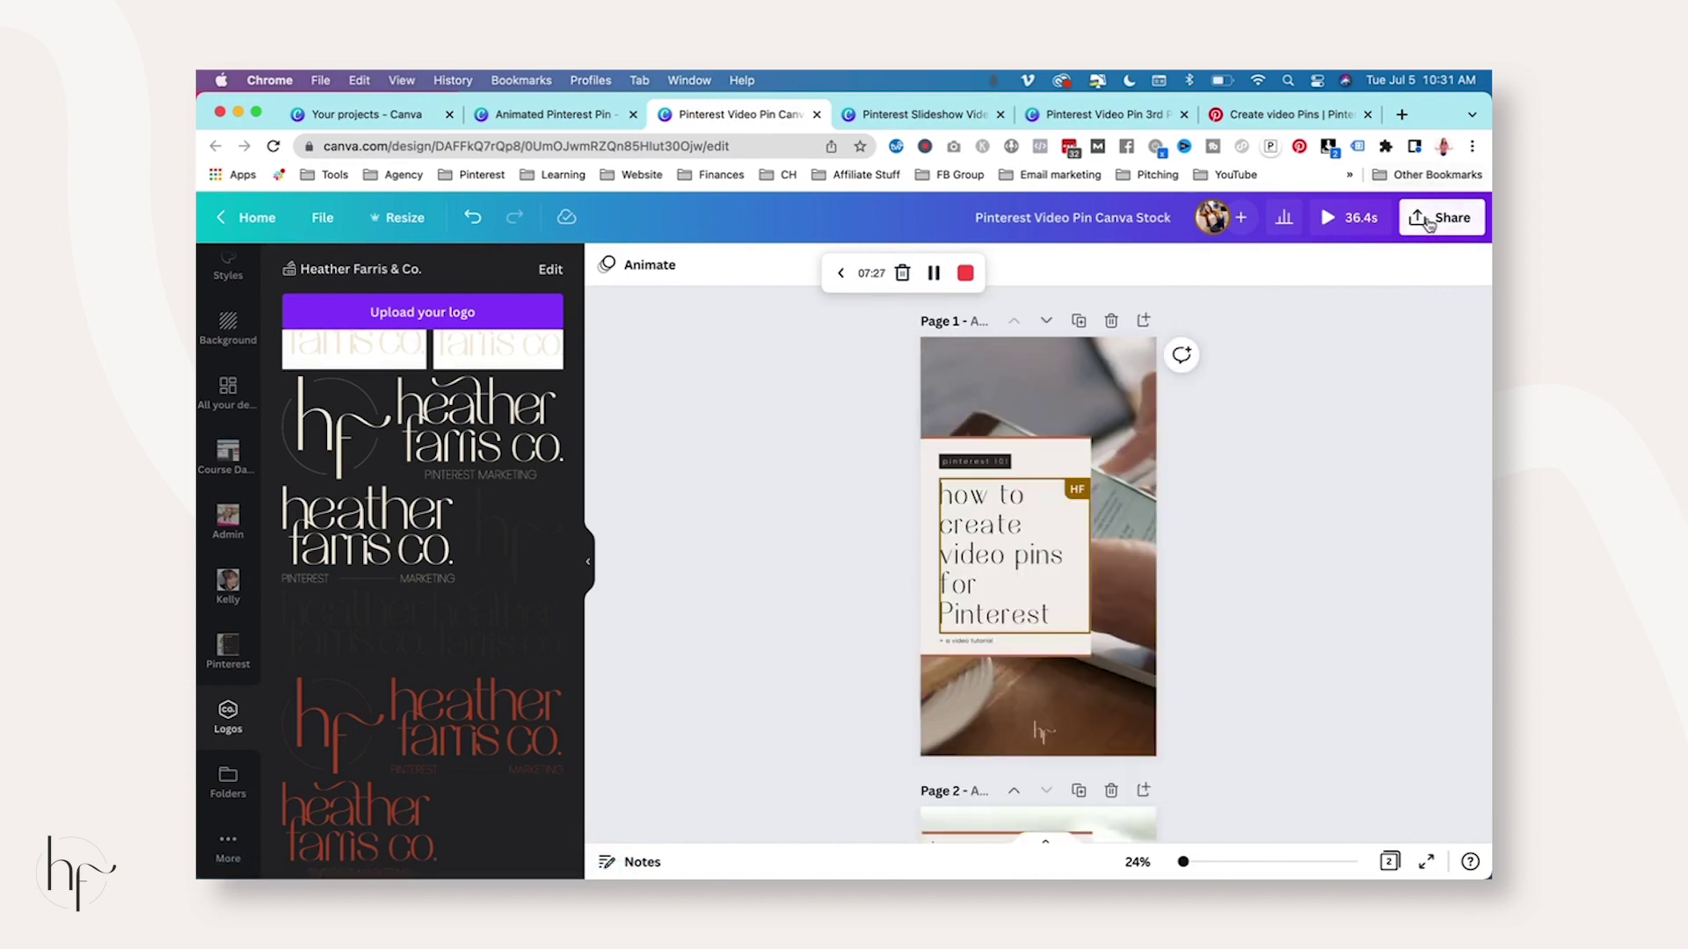
click(1429, 221)
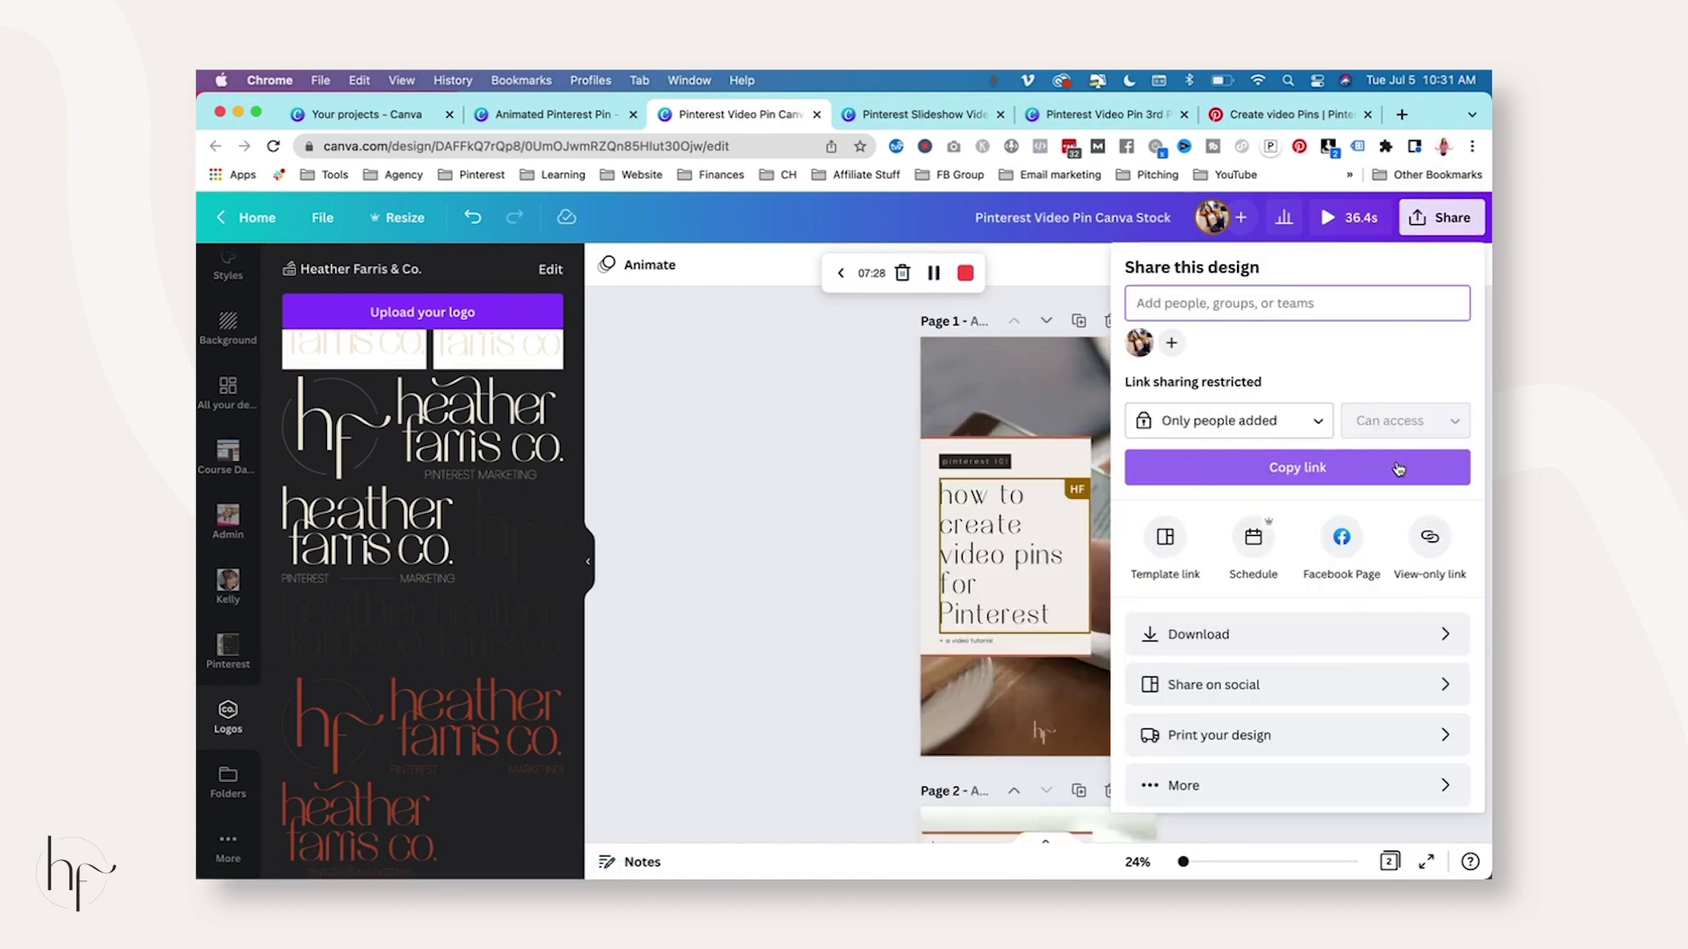
click(1411, 634)
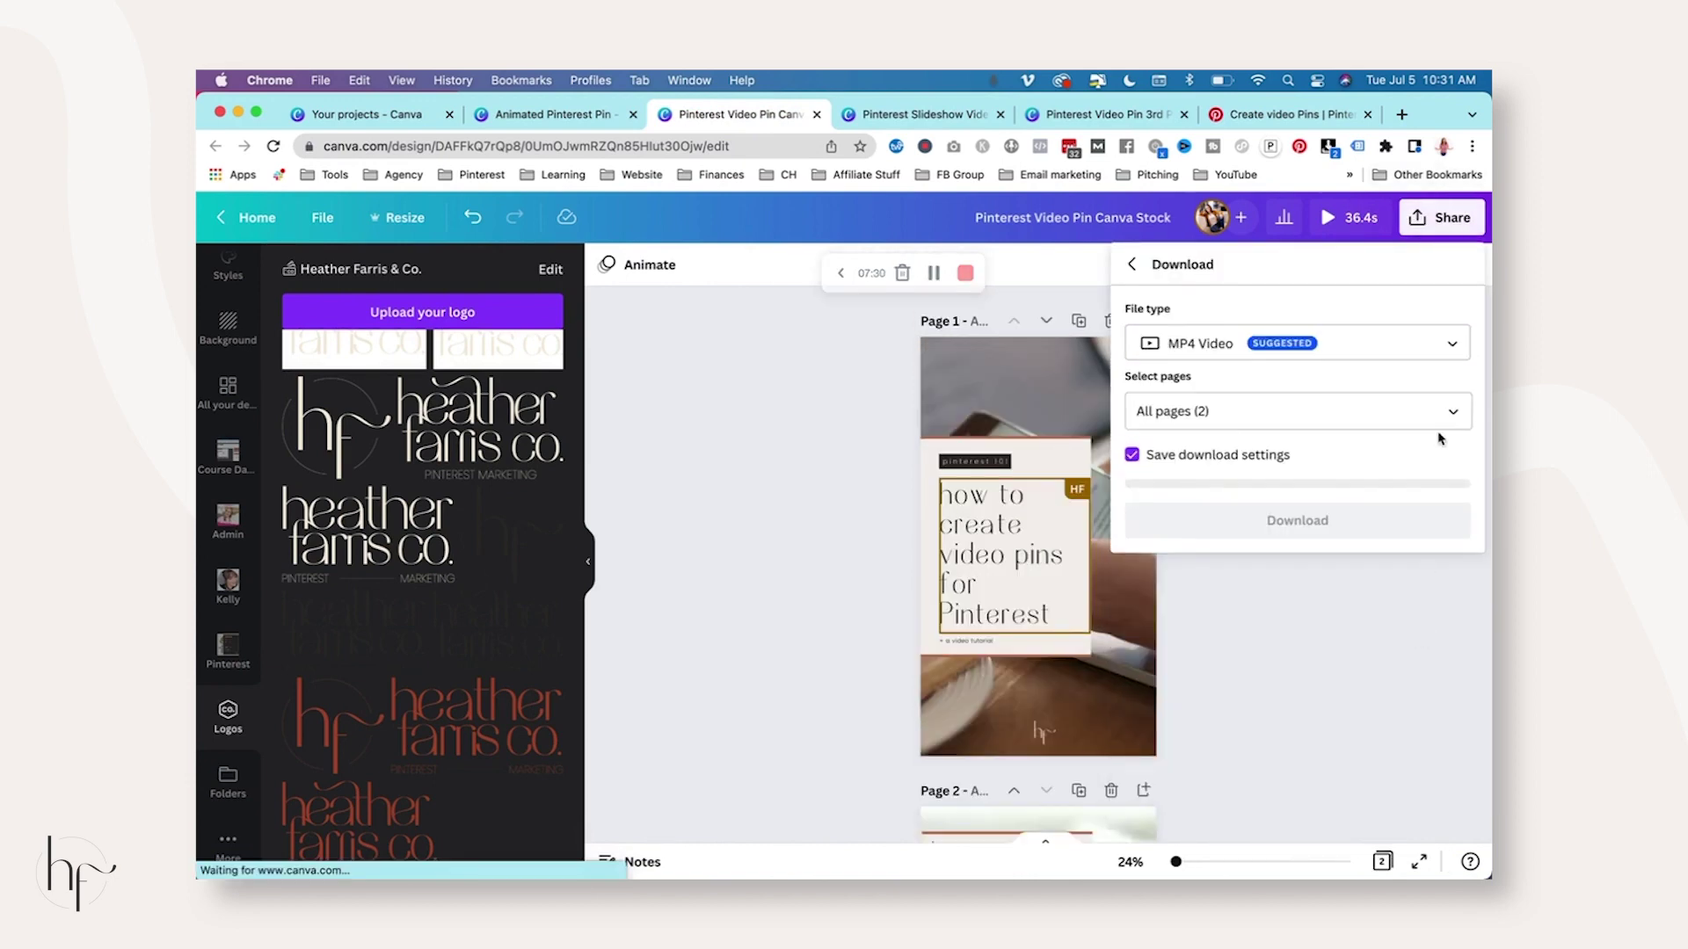
click(1453, 407)
click(1450, 463)
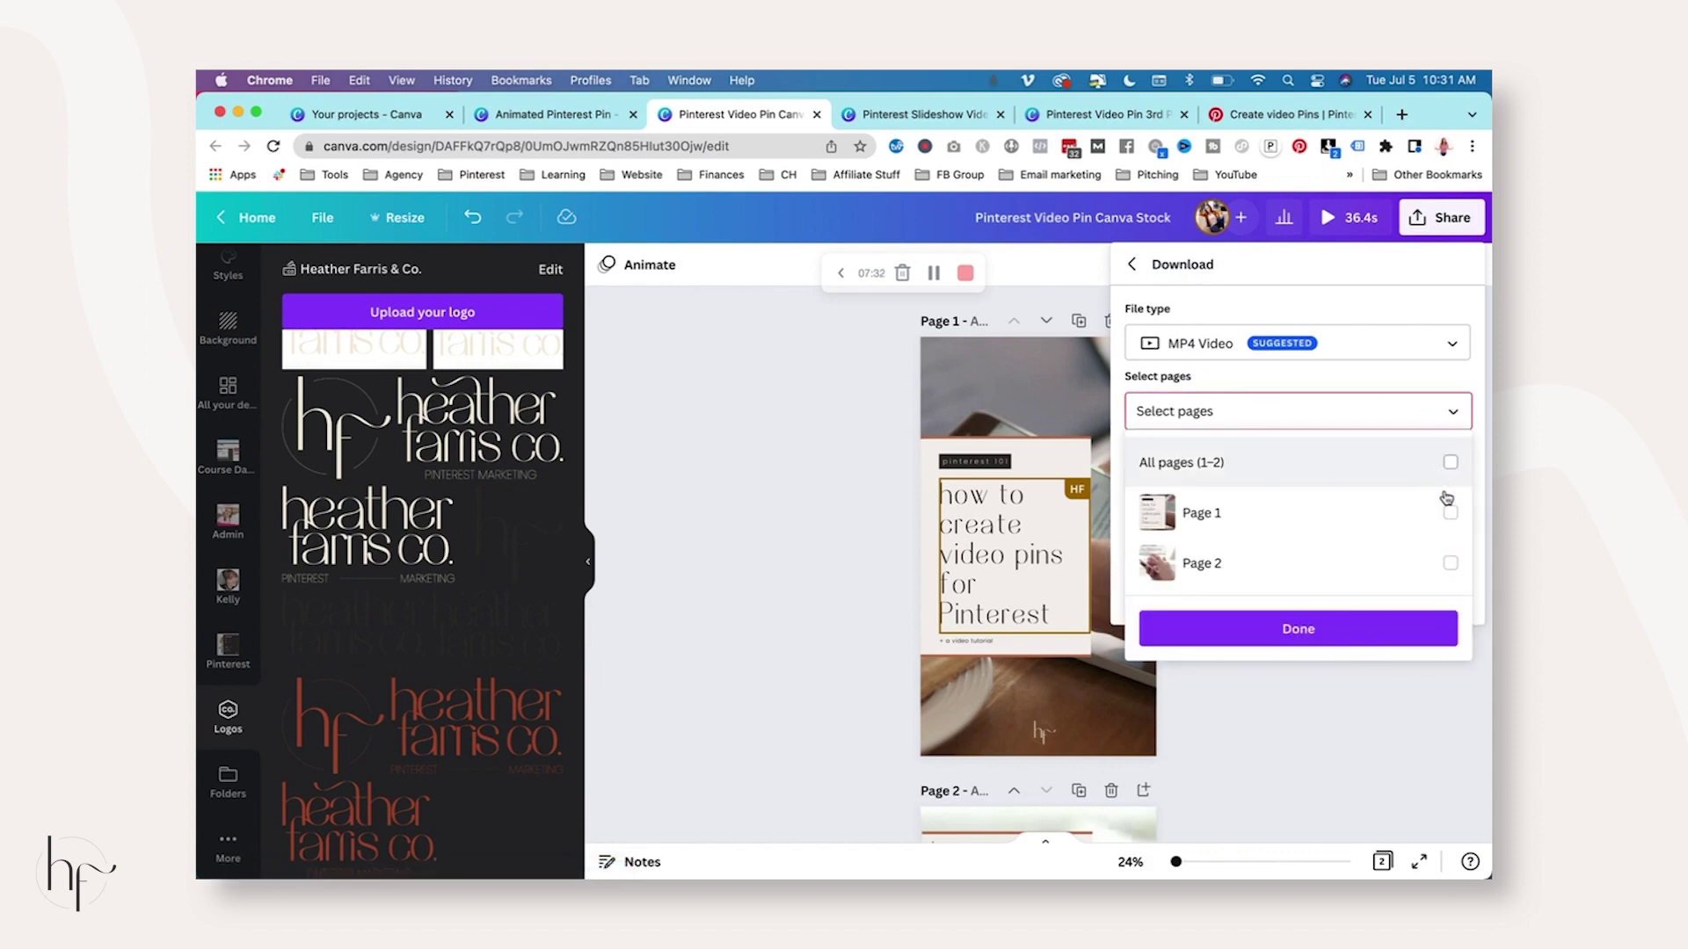
click(1451, 512)
click(1394, 630)
click(1379, 516)
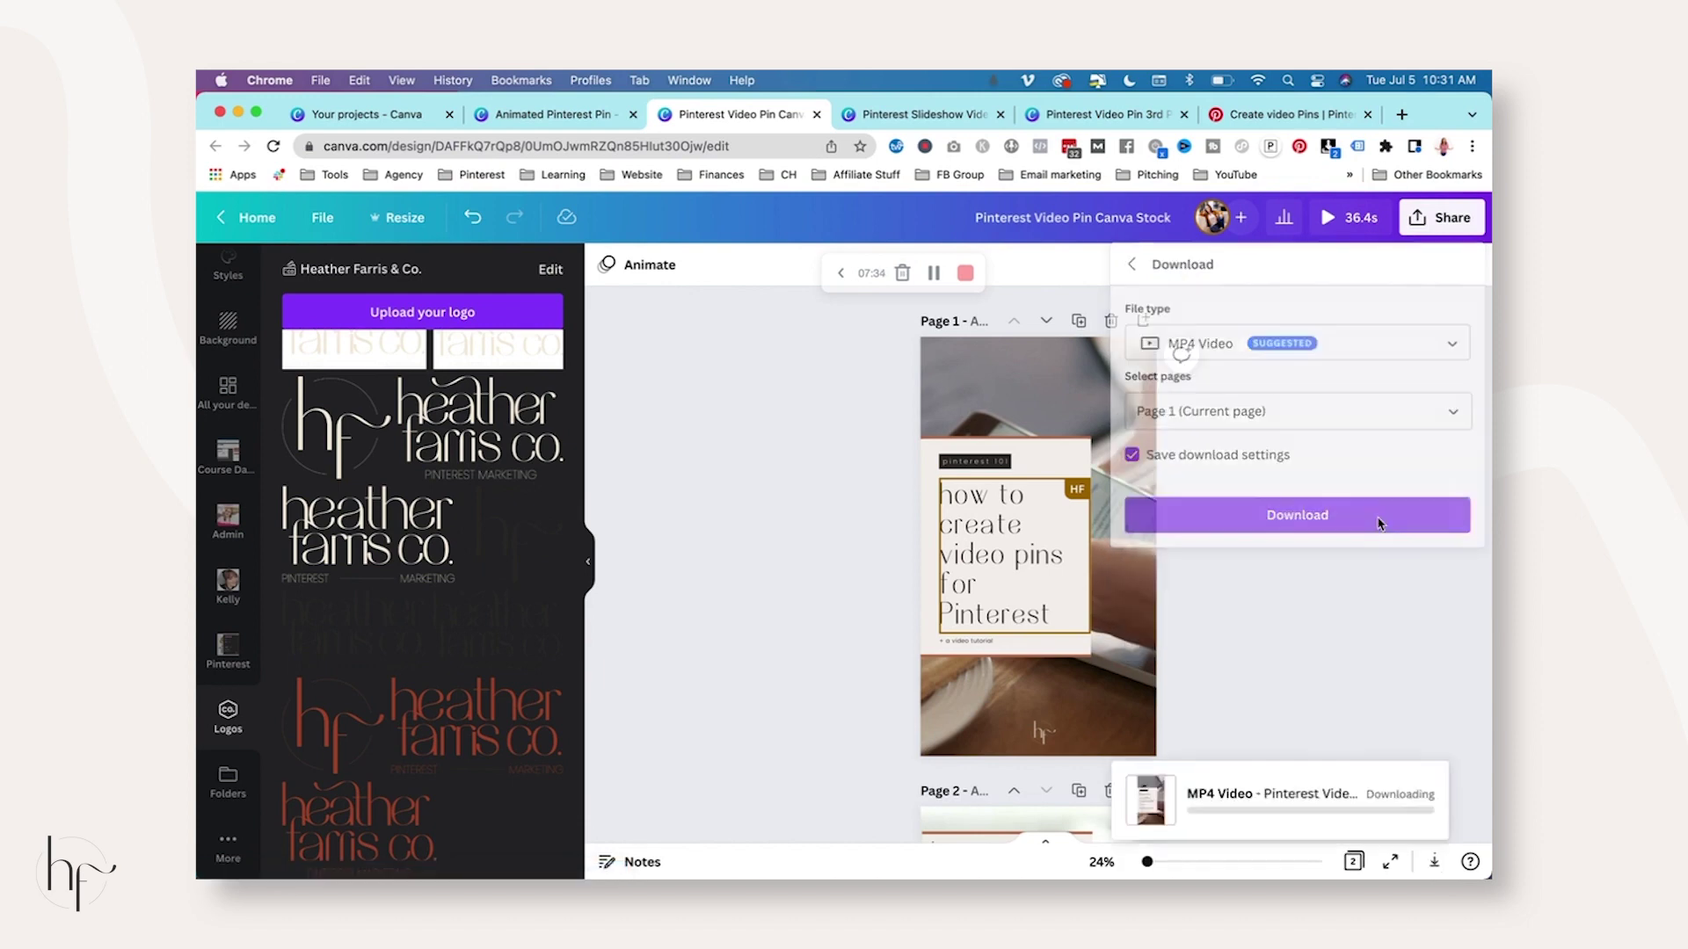
Download the Animated Pinterest Pin design as an MP4 video.
click(533, 123)
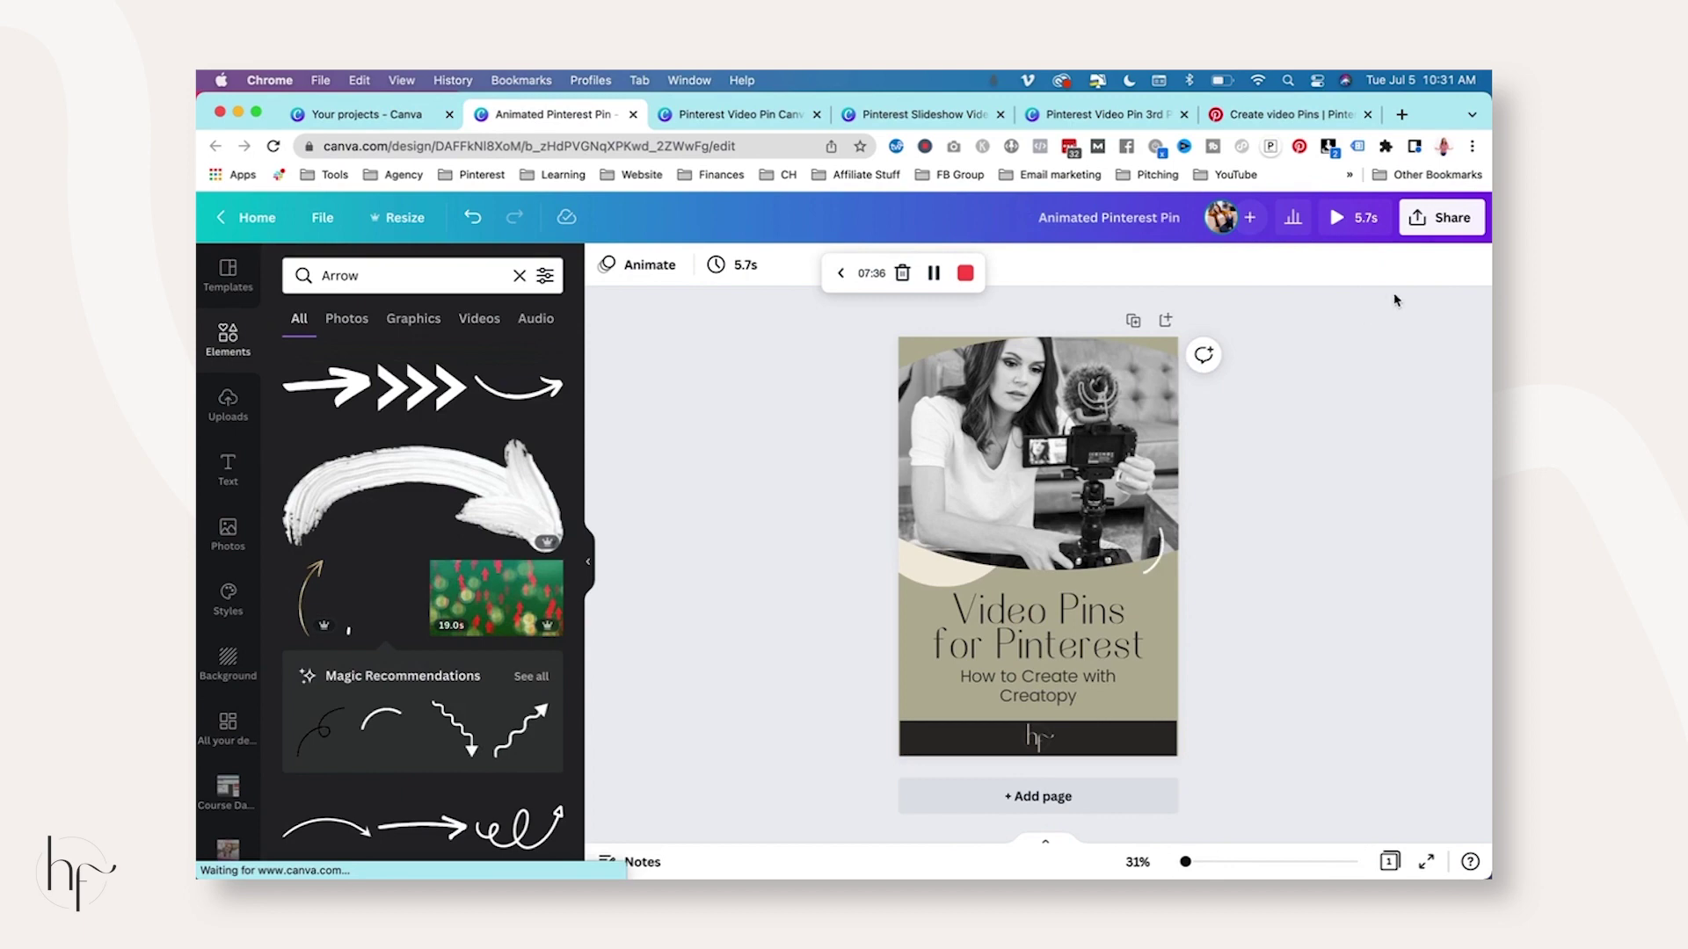
click(1422, 220)
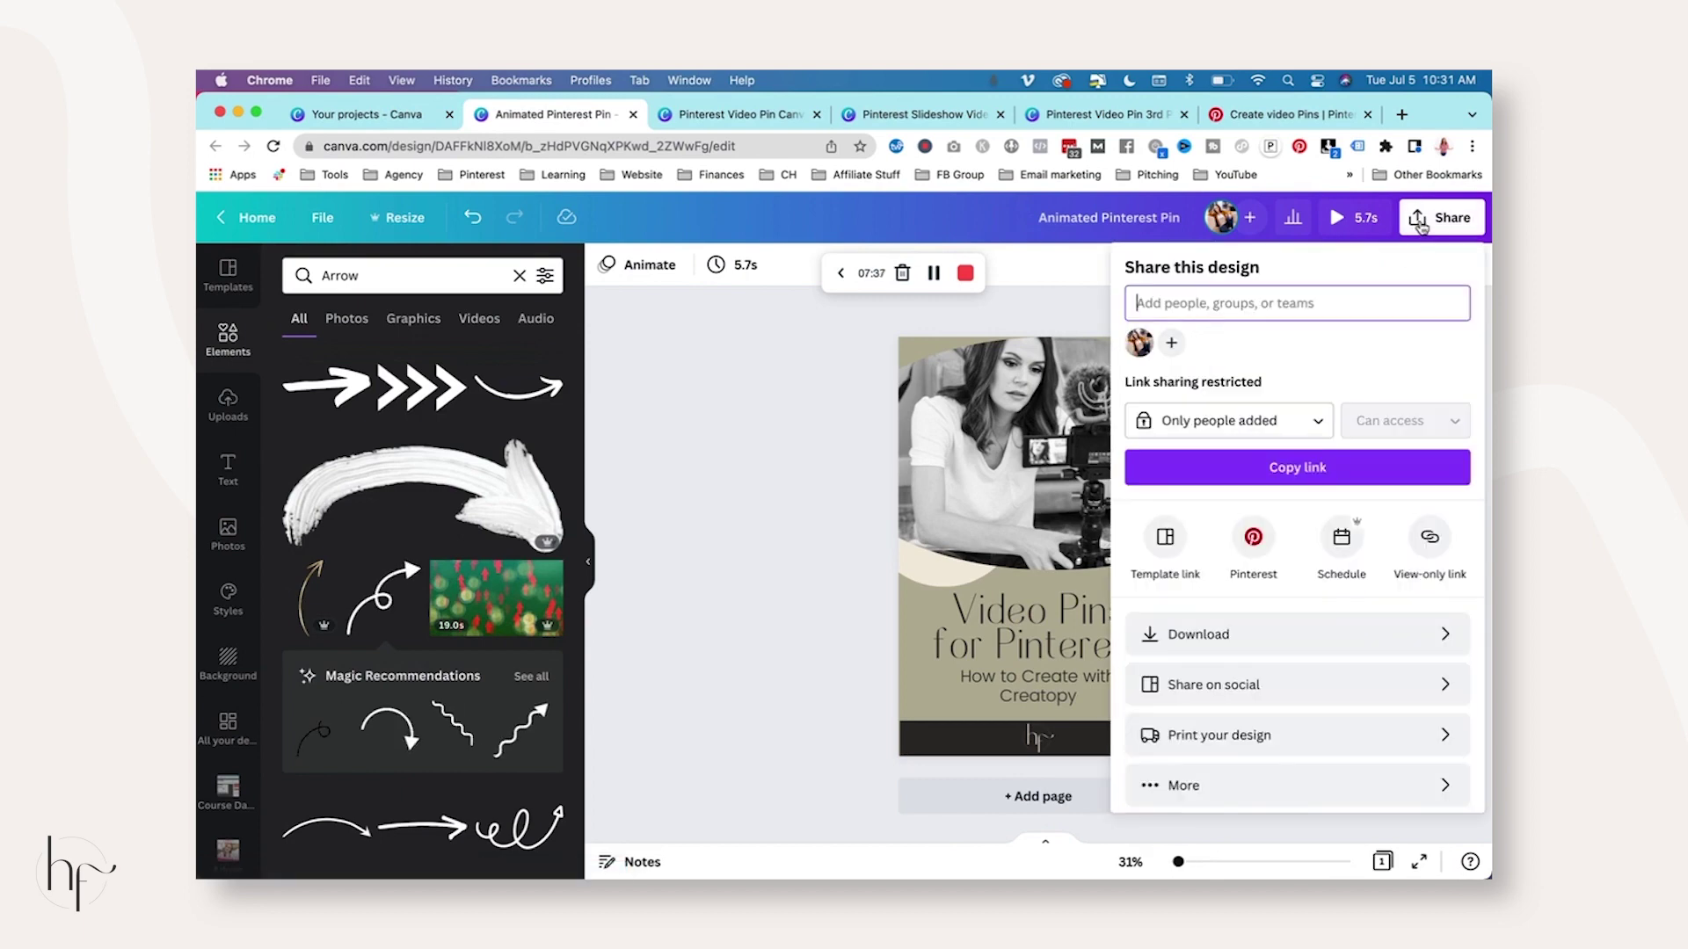
click(1380, 633)
click(1382, 469)
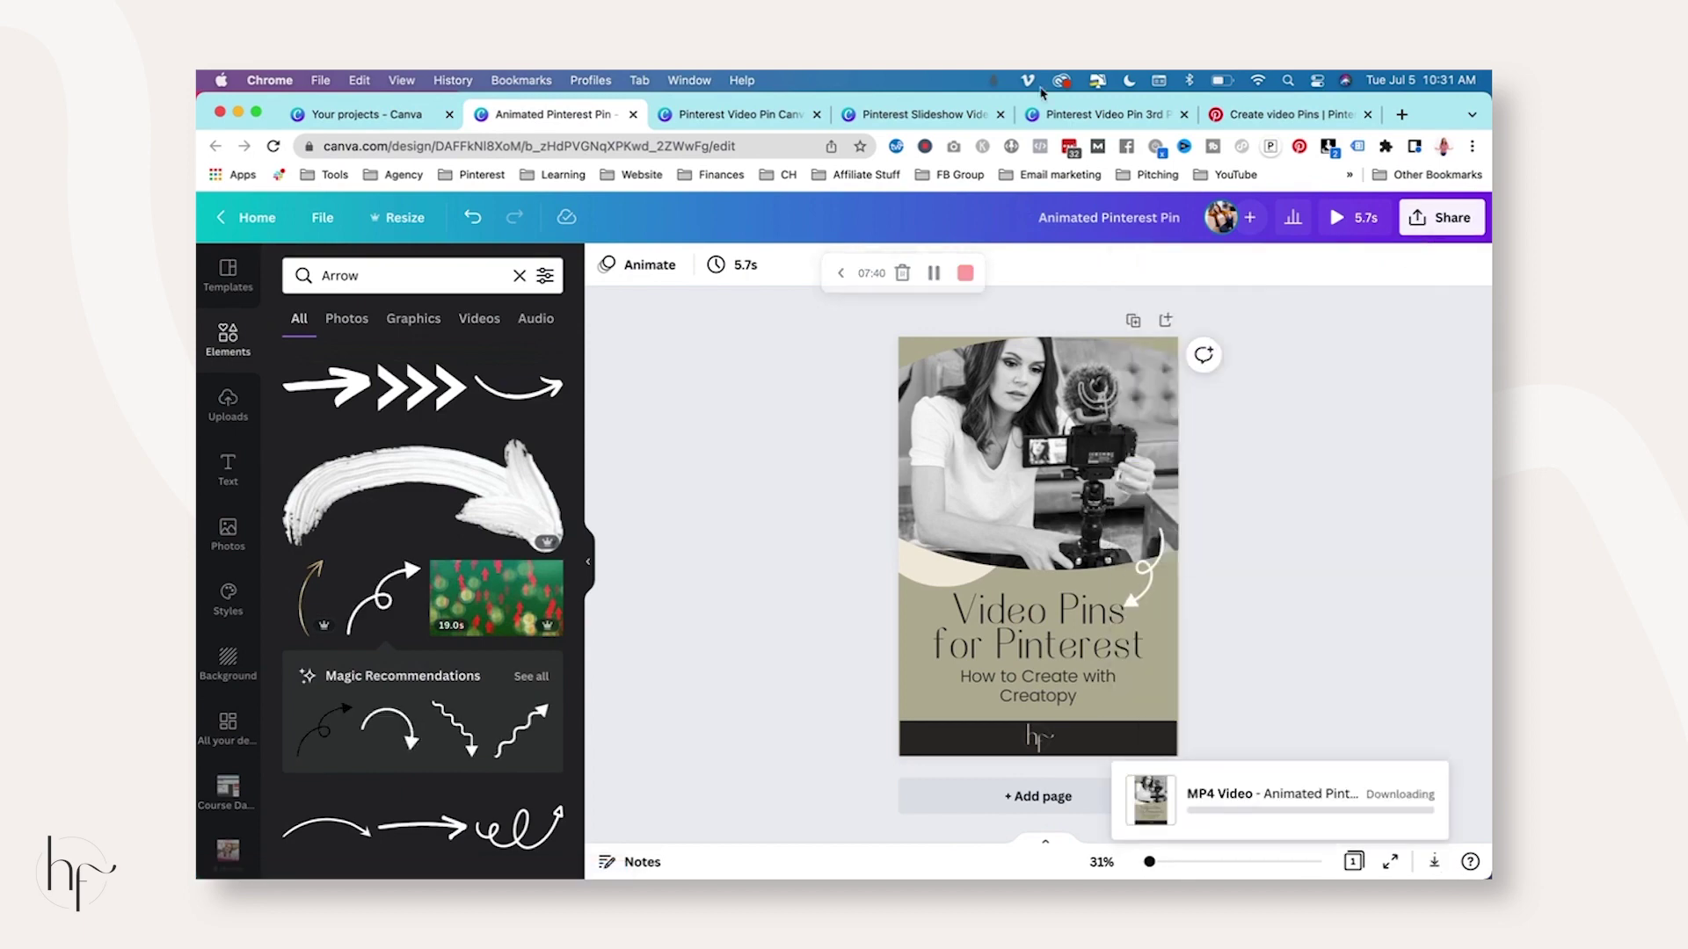
click(1052, 113)
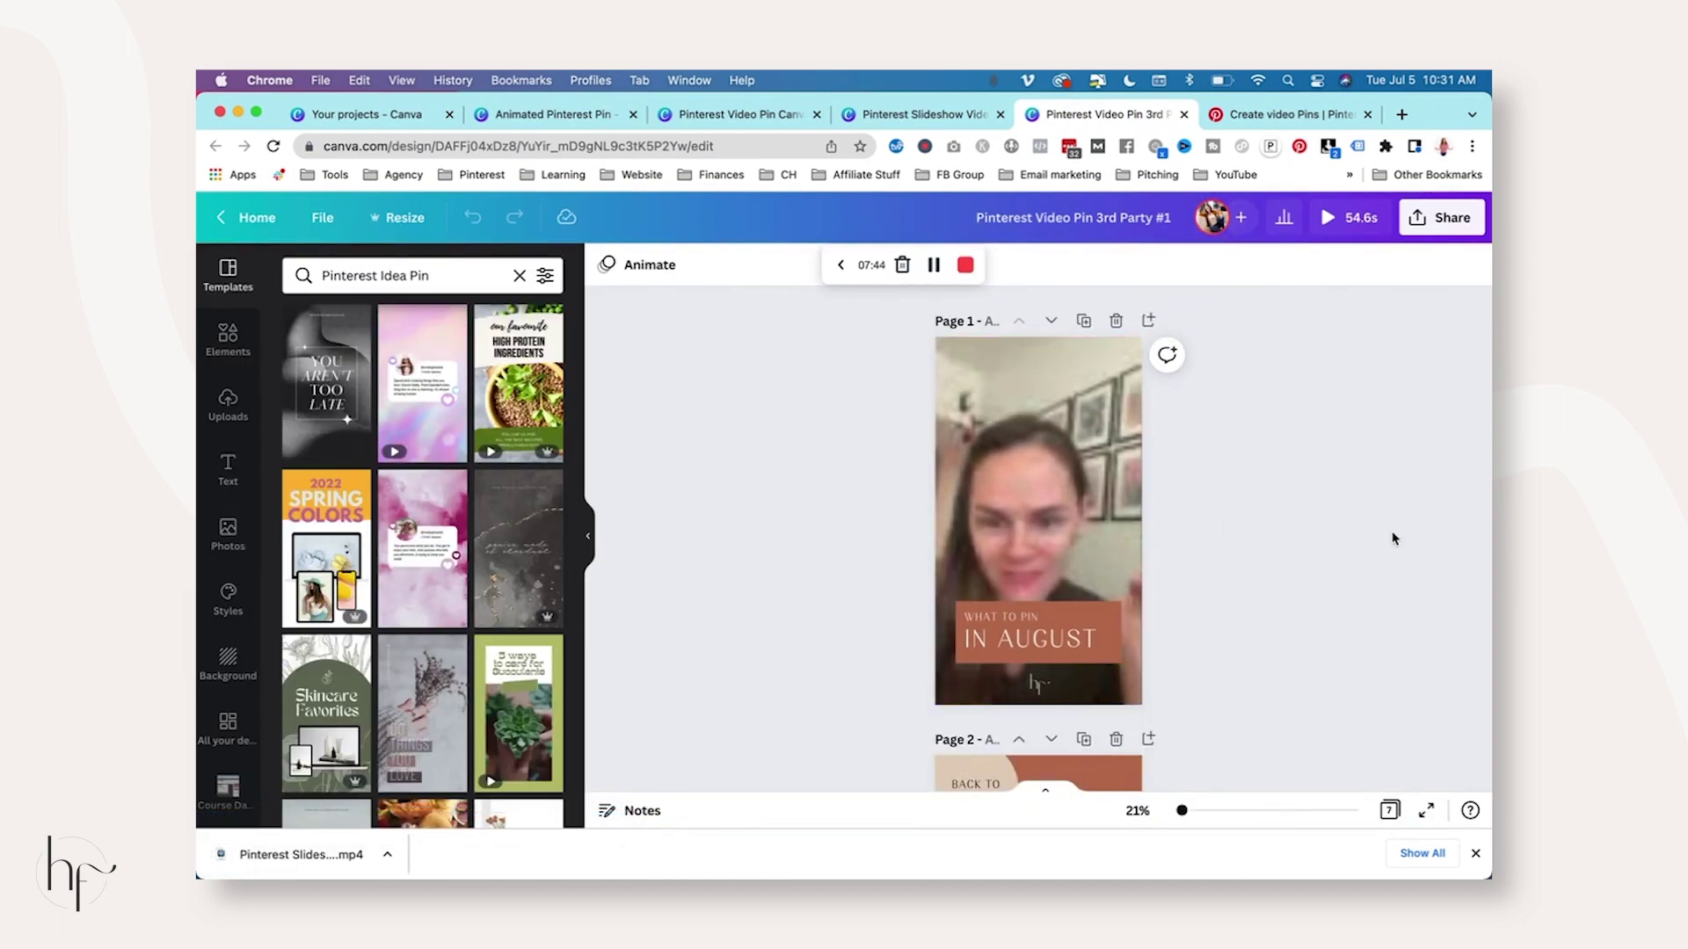
Hide the templates panel and review the other video pin designs and finished downloads.
click(596, 538)
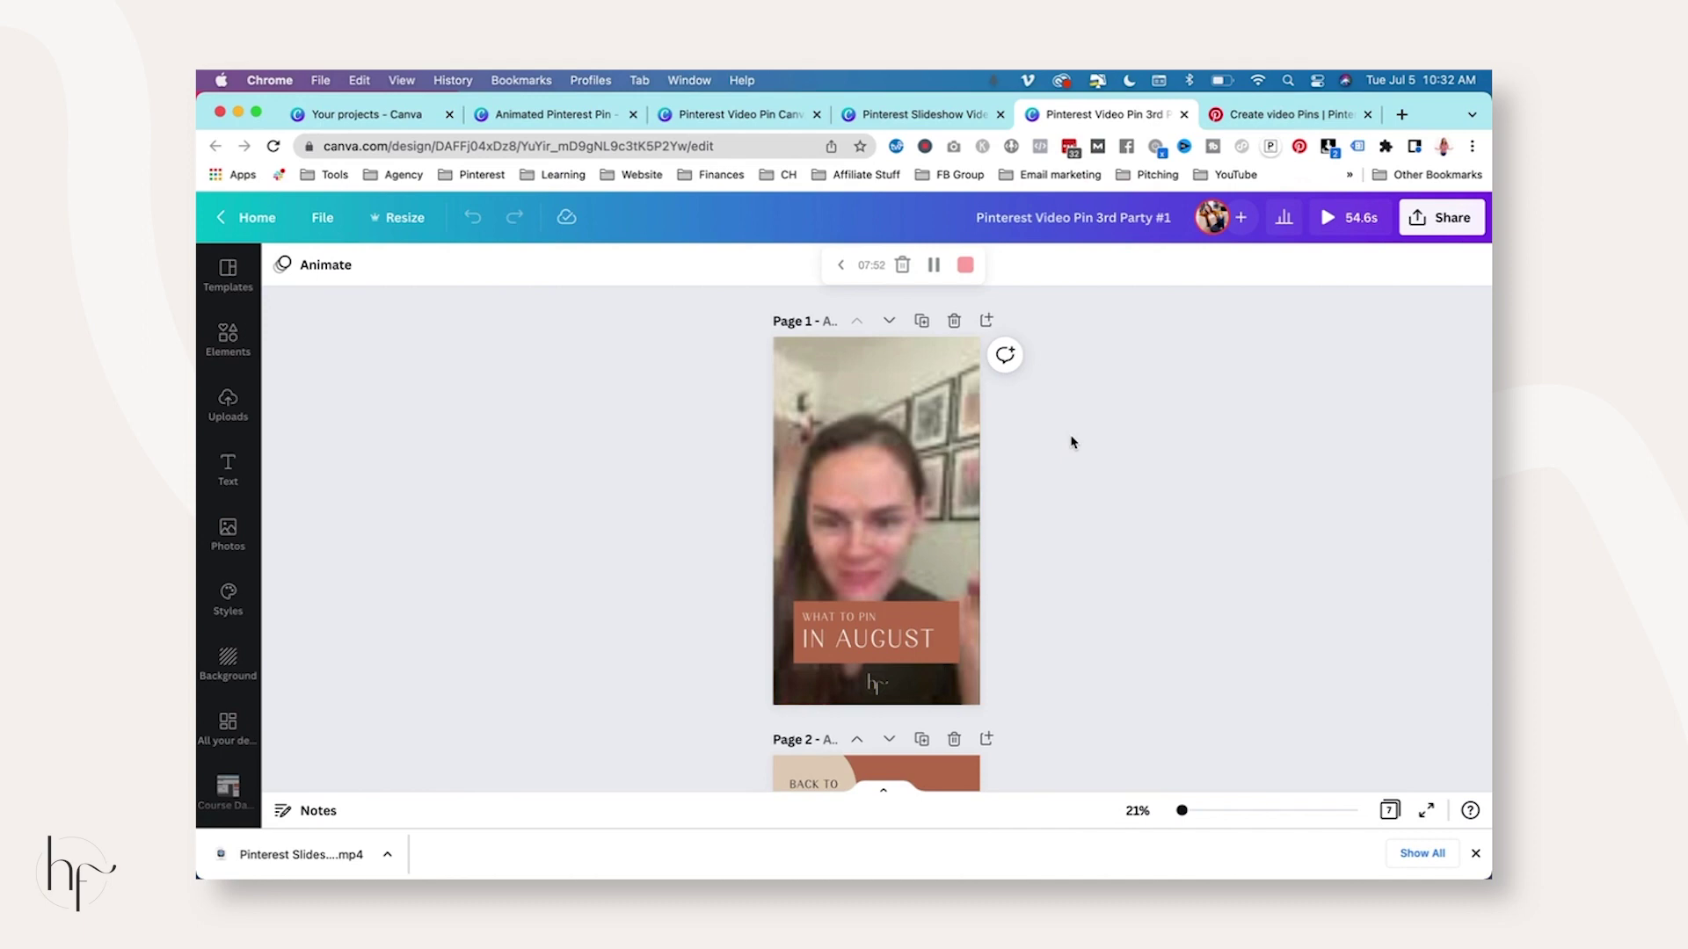
scroll(1071, 442, down, 20)
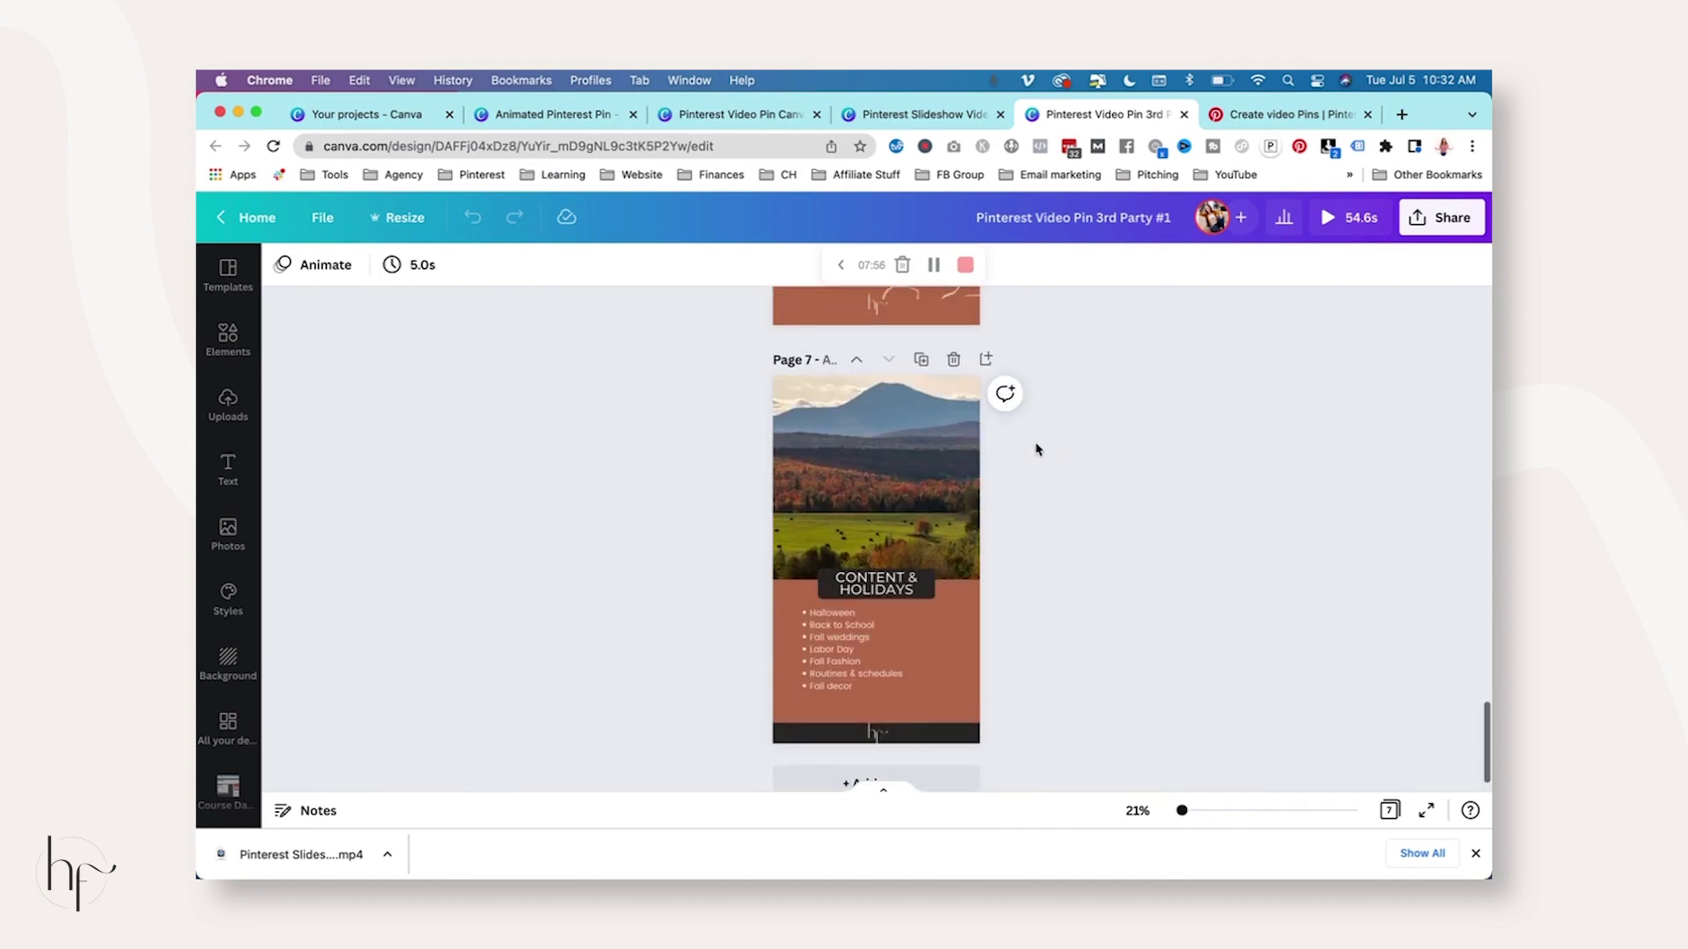
scroll(864, 538, up, 10)
scroll(864, 538, up, 15)
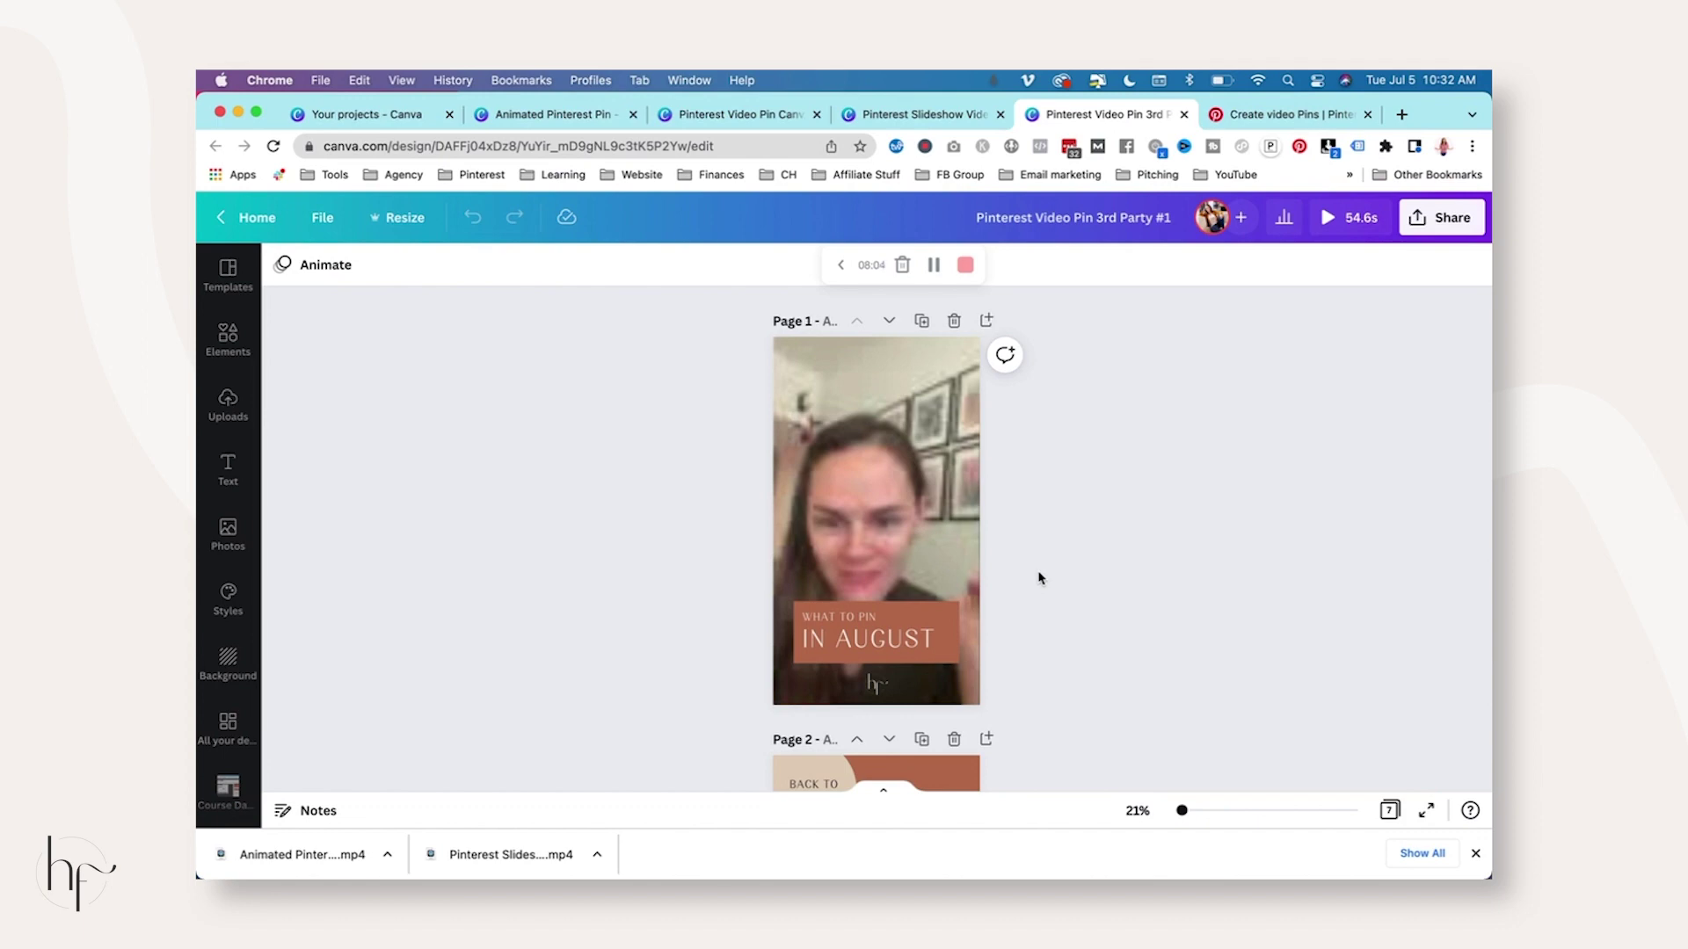
click(932, 114)
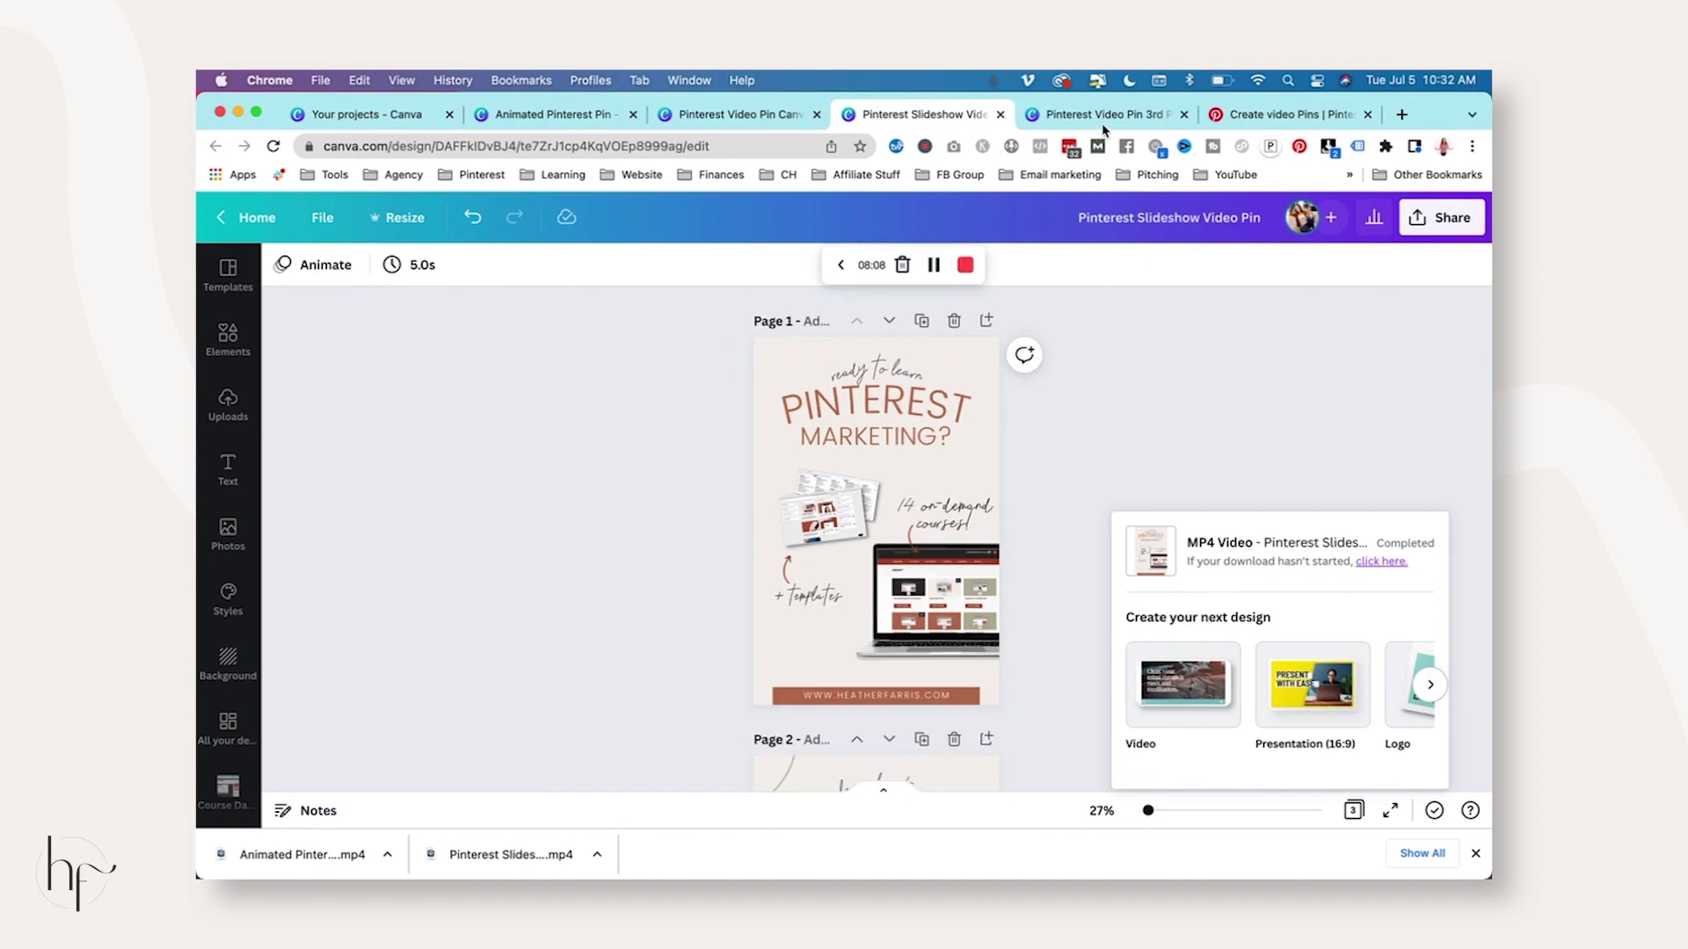
click(1110, 113)
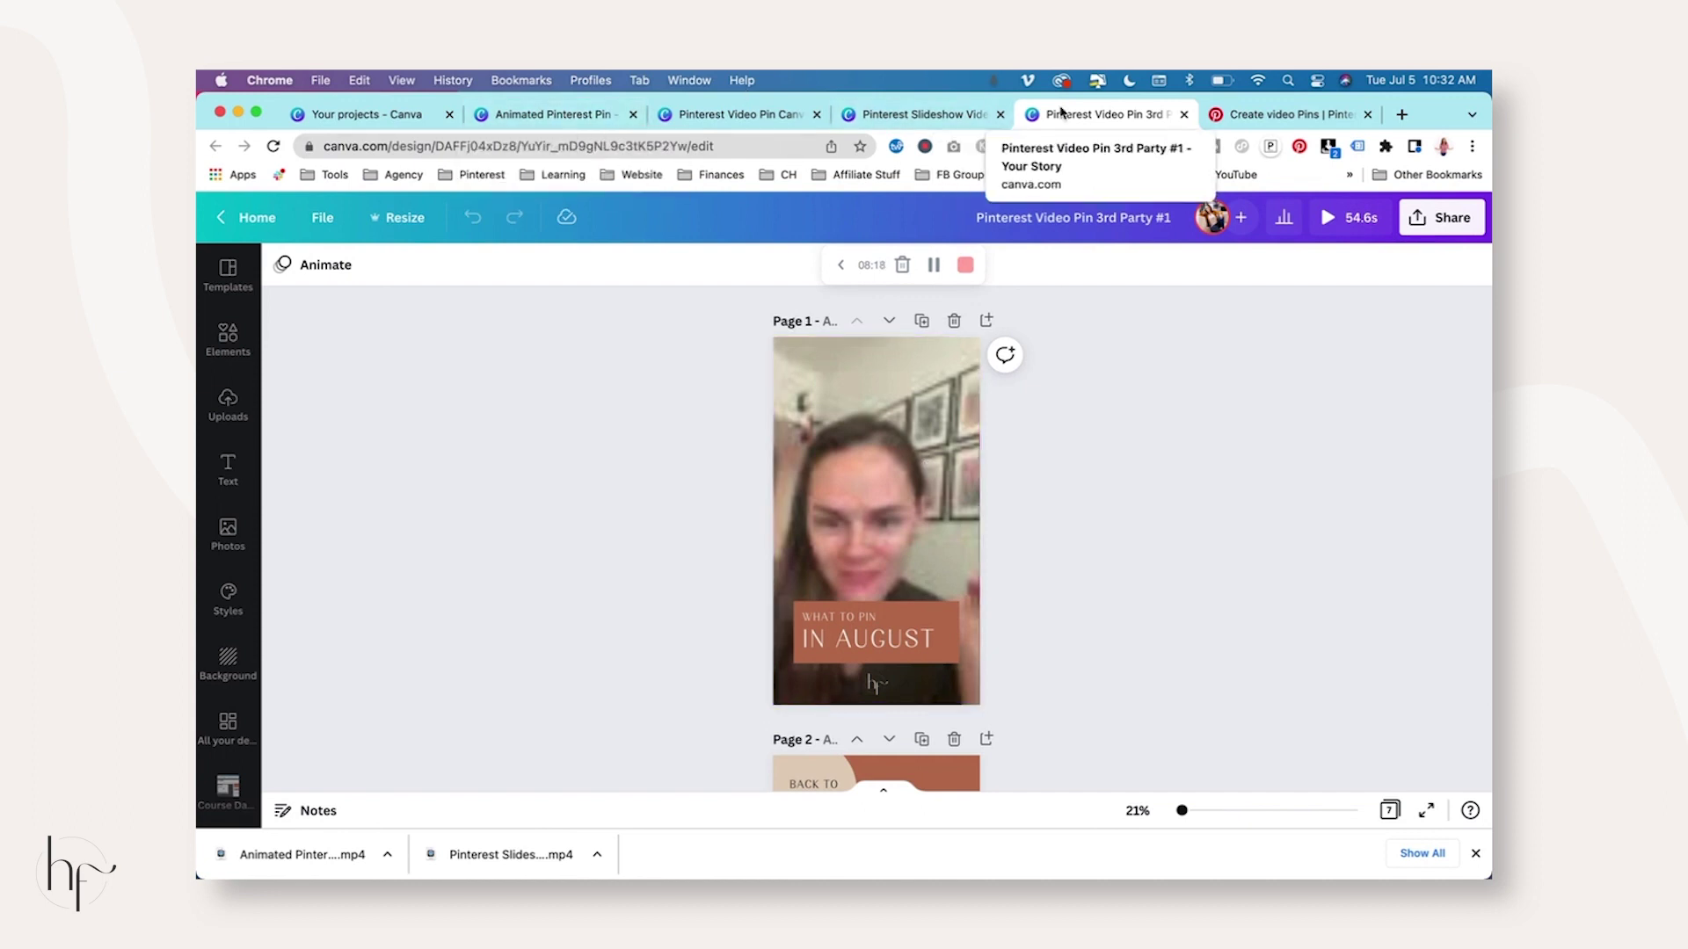
From the projects overview, create a new Pinterest Idea Pin design by searching 'idea pin'.
click(409, 114)
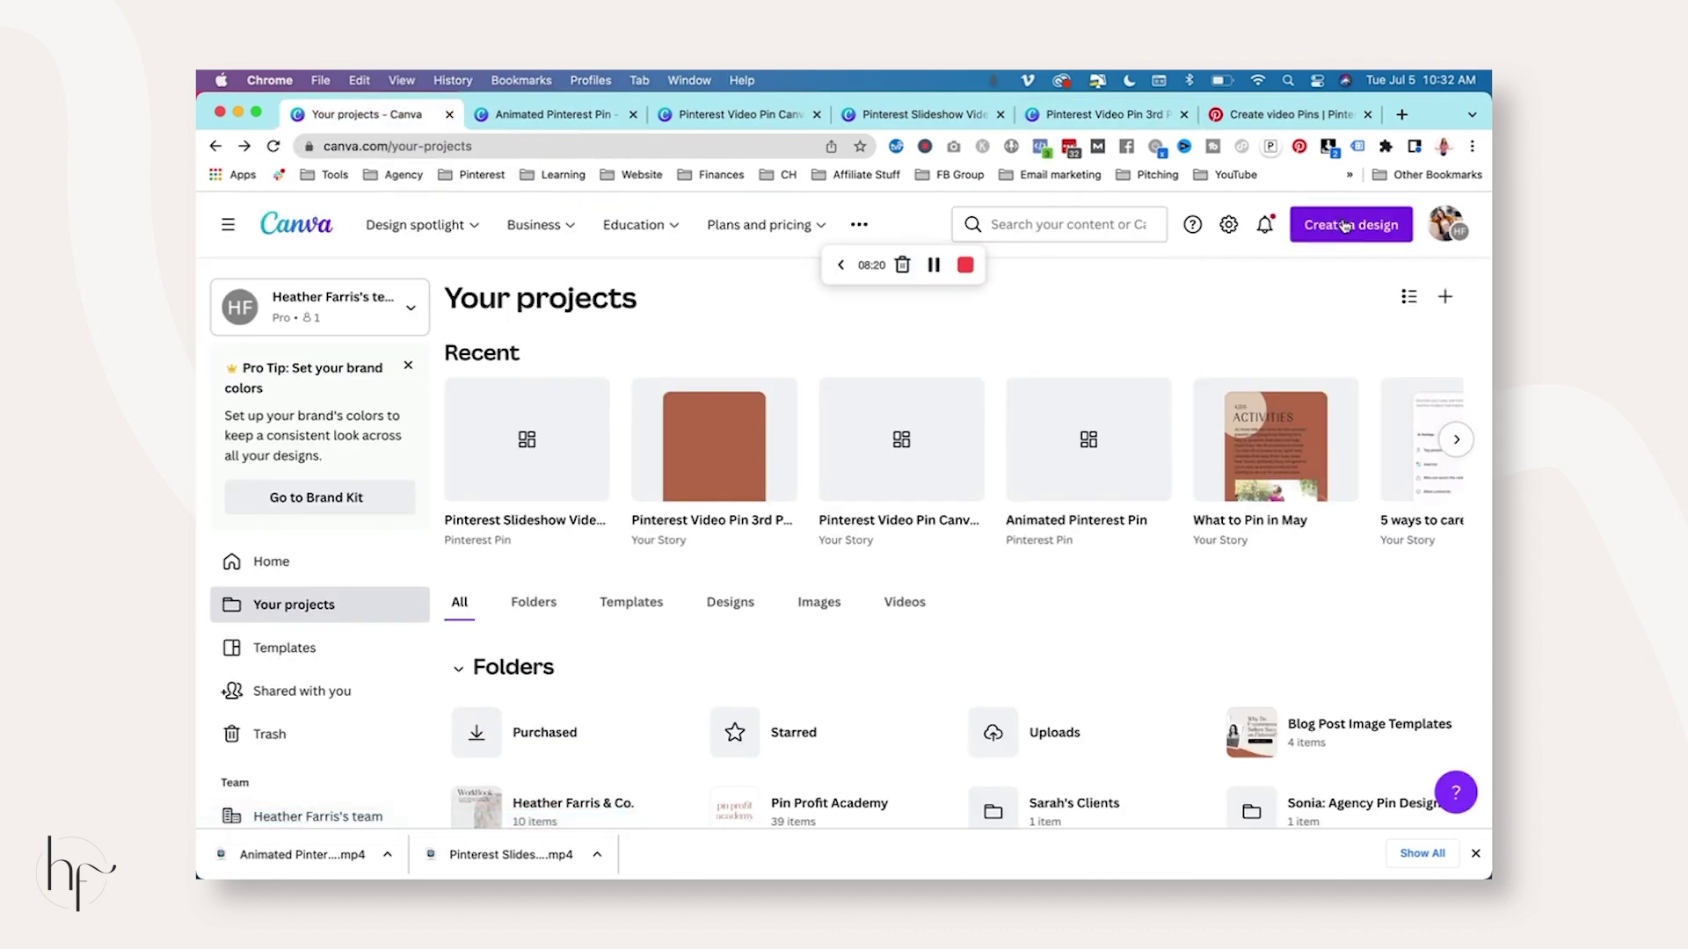
click(1351, 224)
text(idea pin)
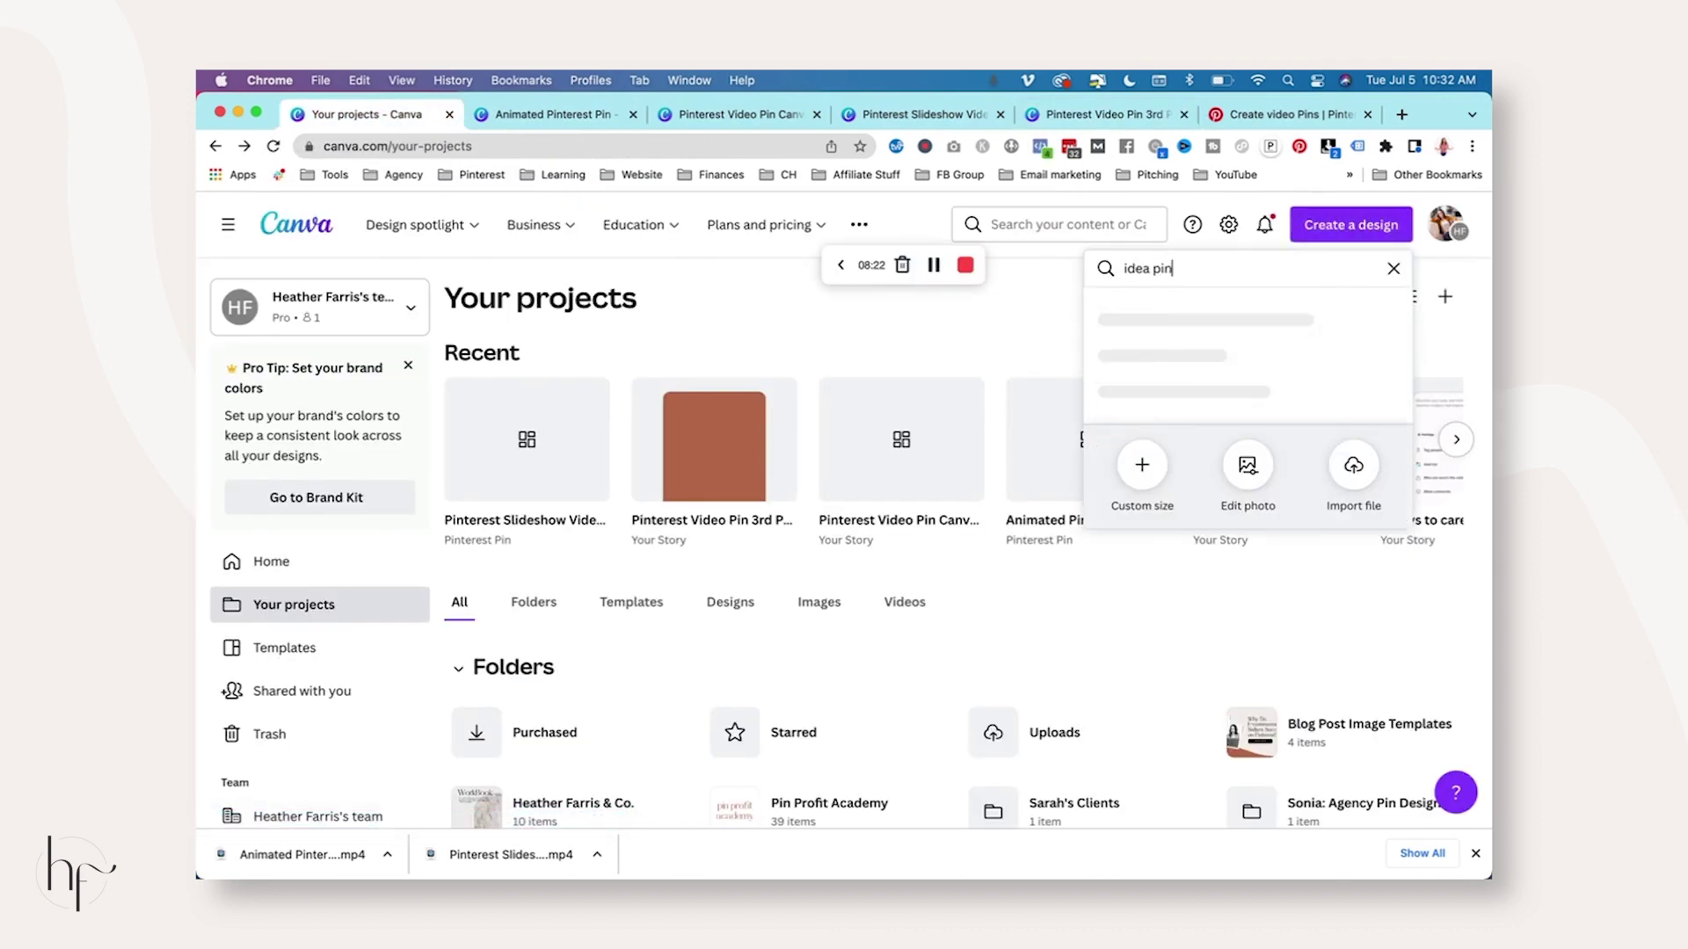
click(1250, 314)
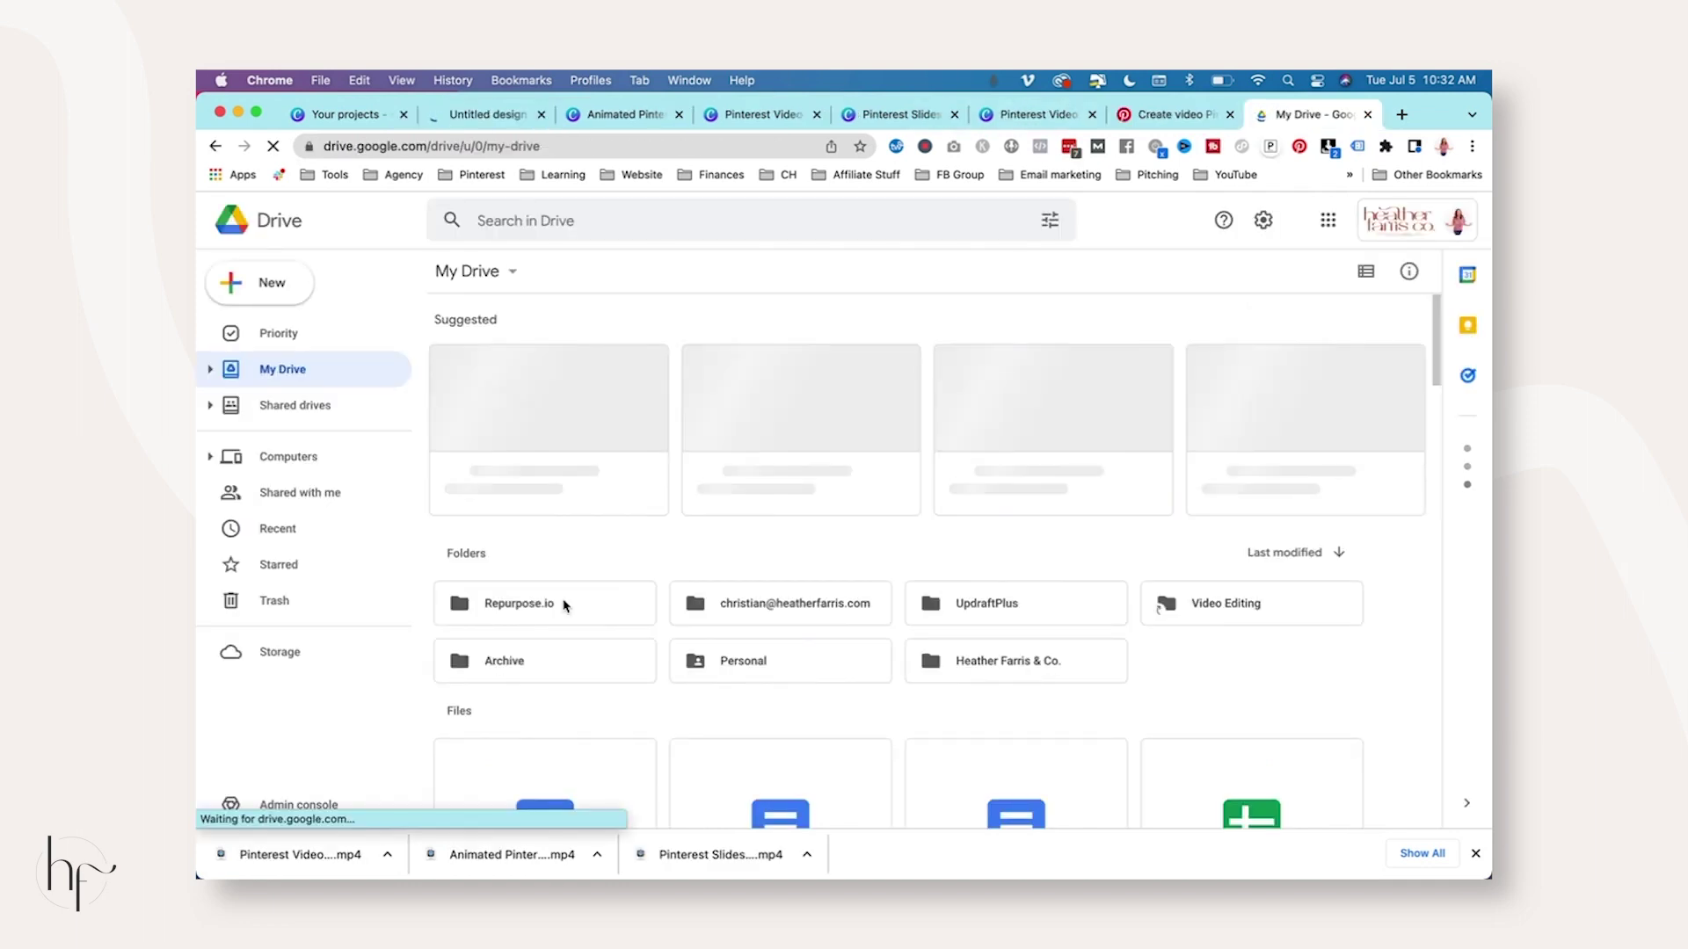
Download the '#greenscreen' MP4 from the Repurpose.io folder in Google Drive.
click(566, 606)
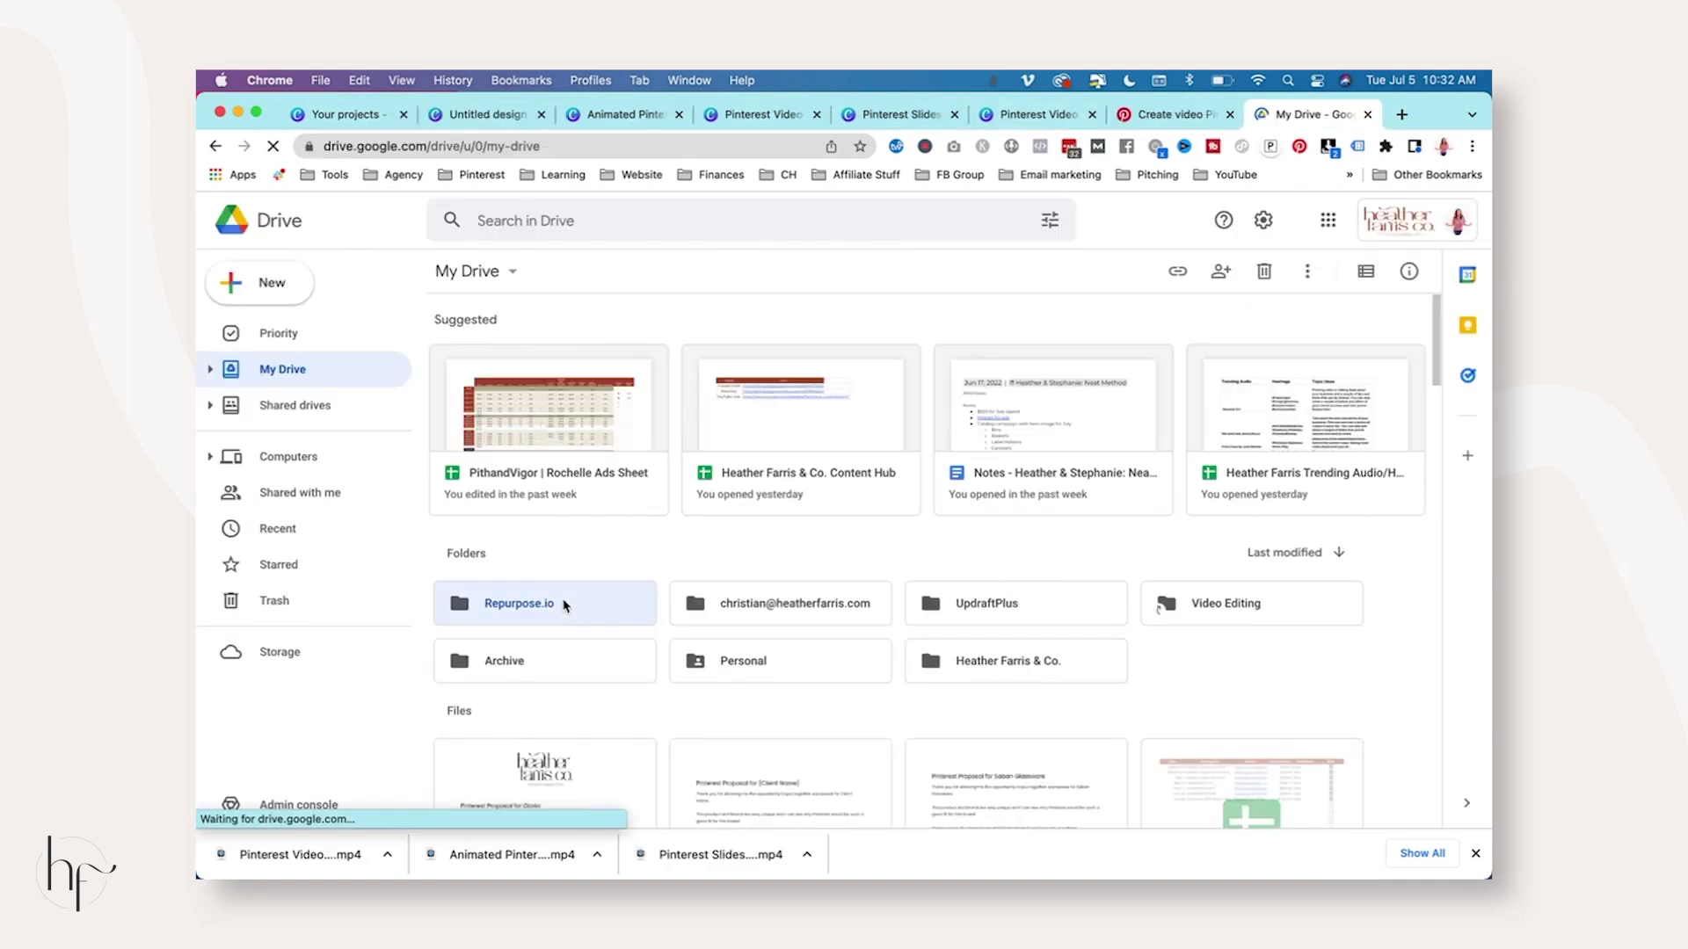
double_click(565, 606)
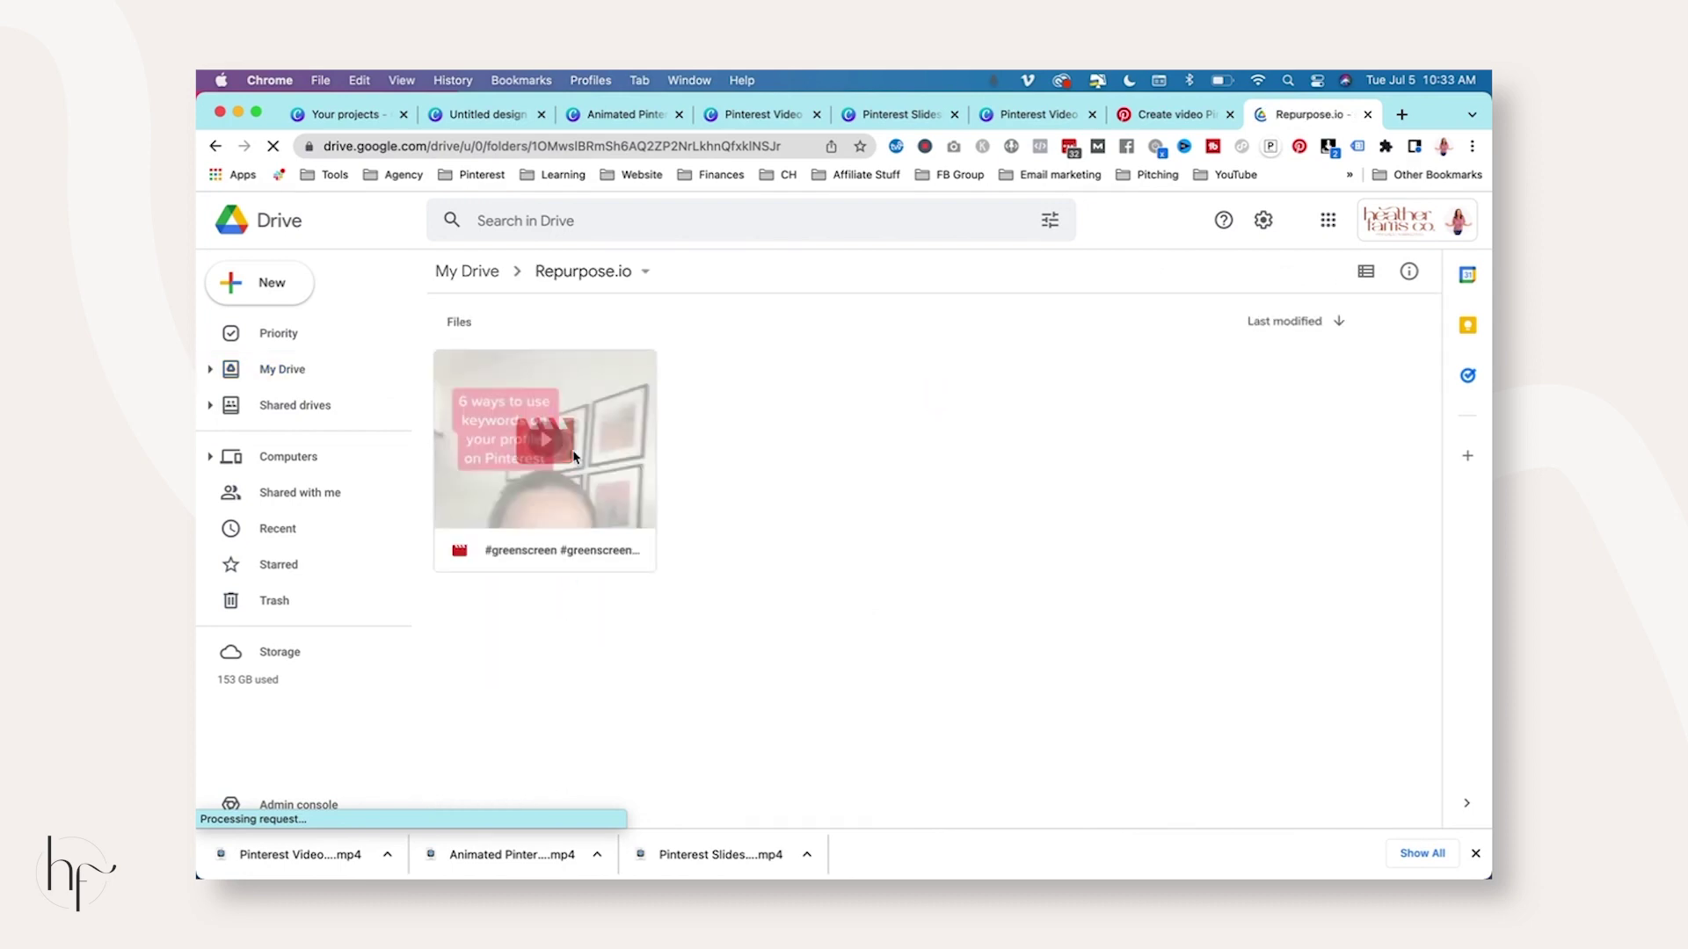
click(573, 454)
right_click(573, 454)
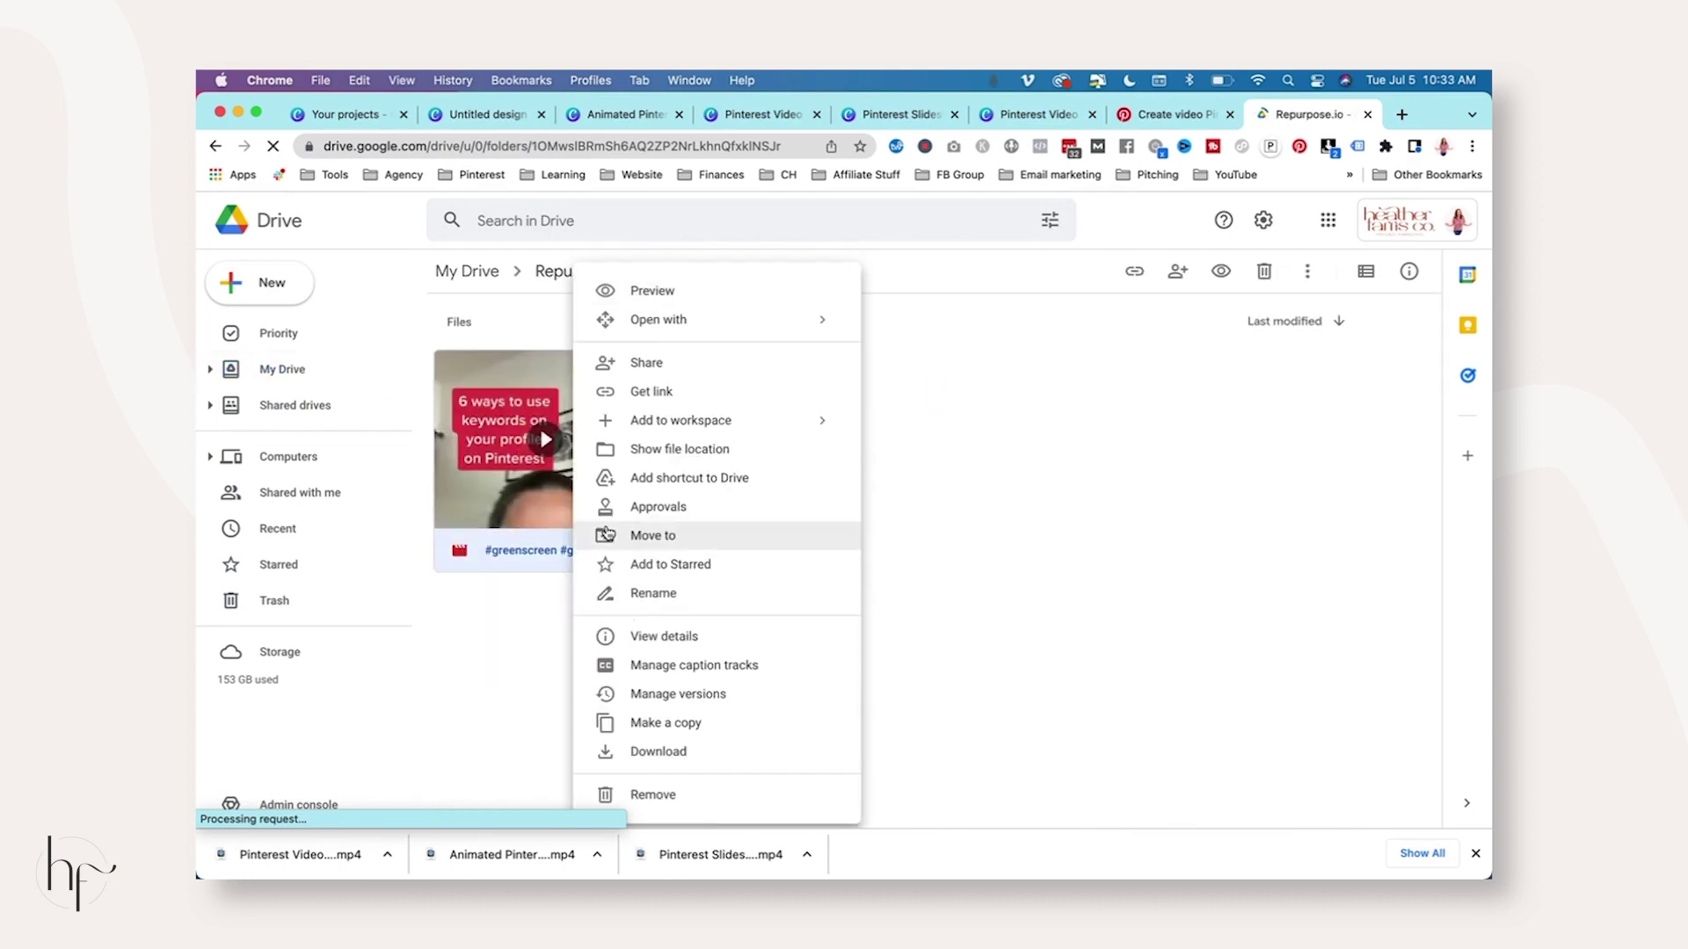
click(719, 760)
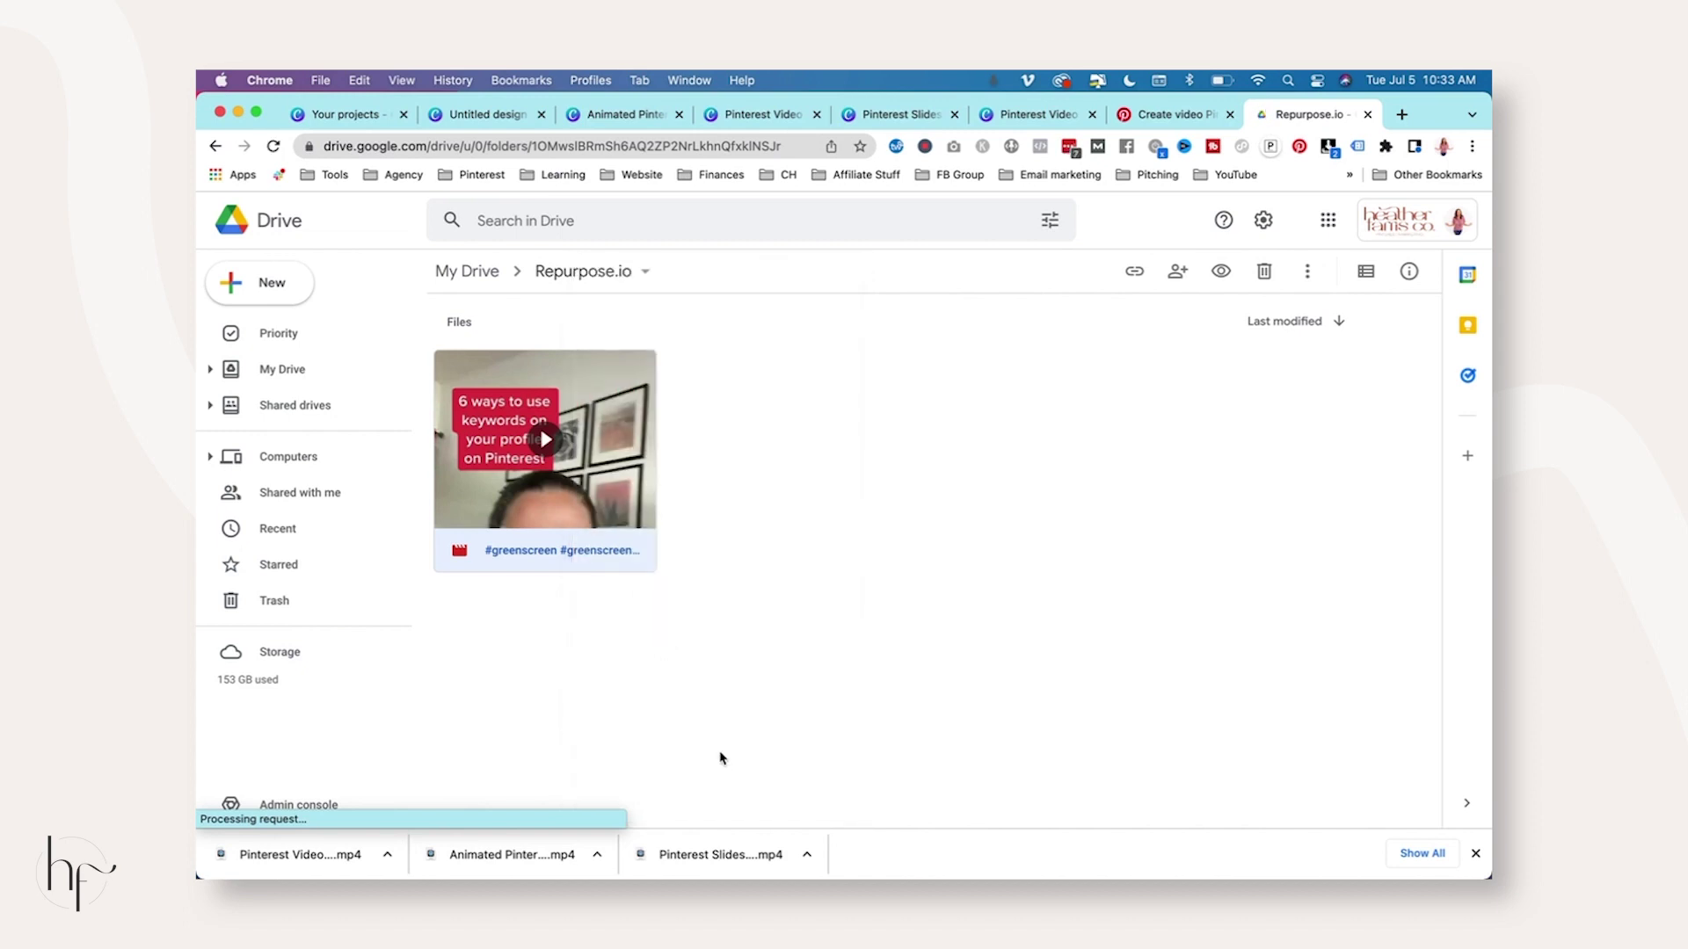
right_click(639, 542)
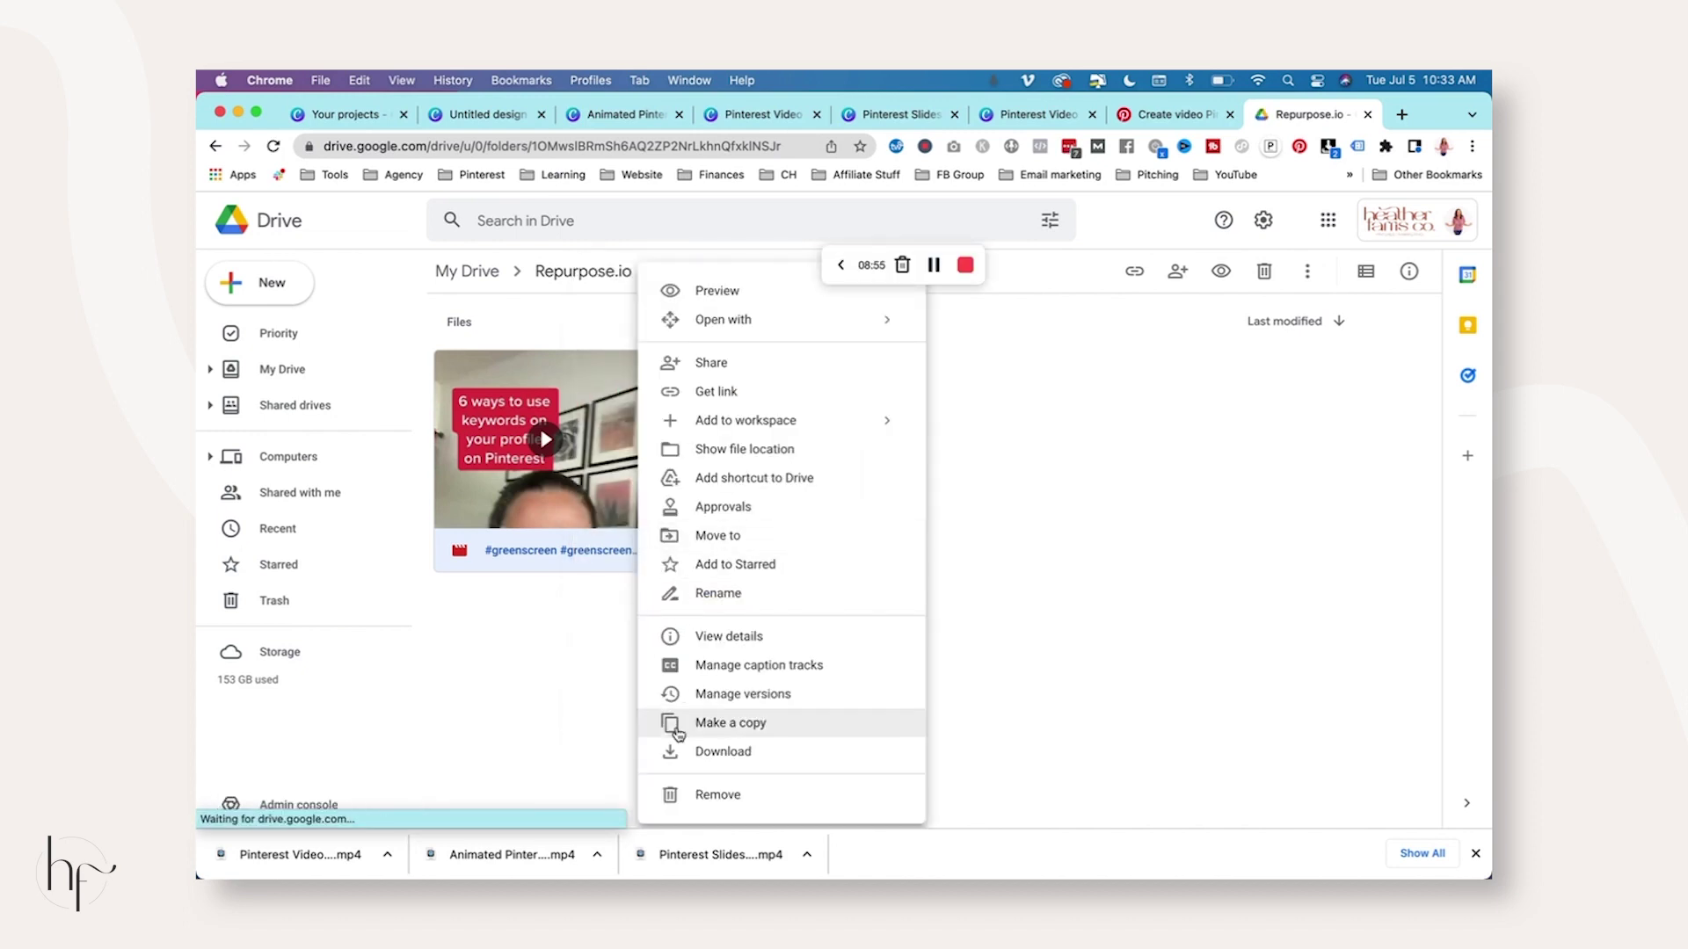
click(695, 752)
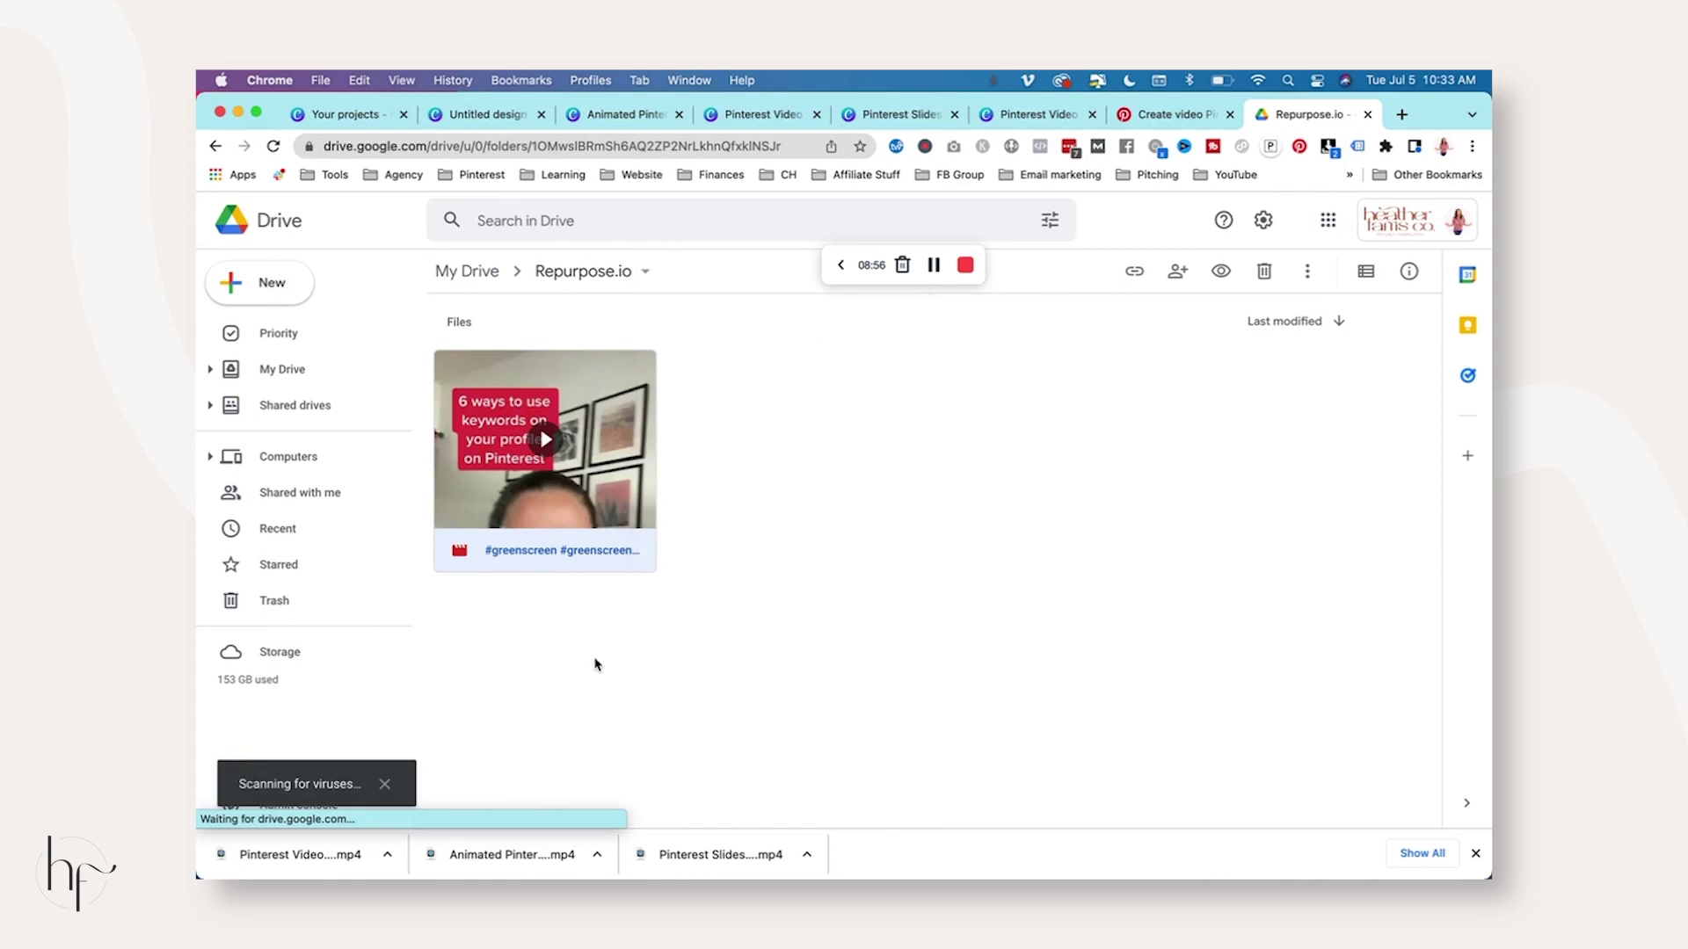
click(1019, 116)
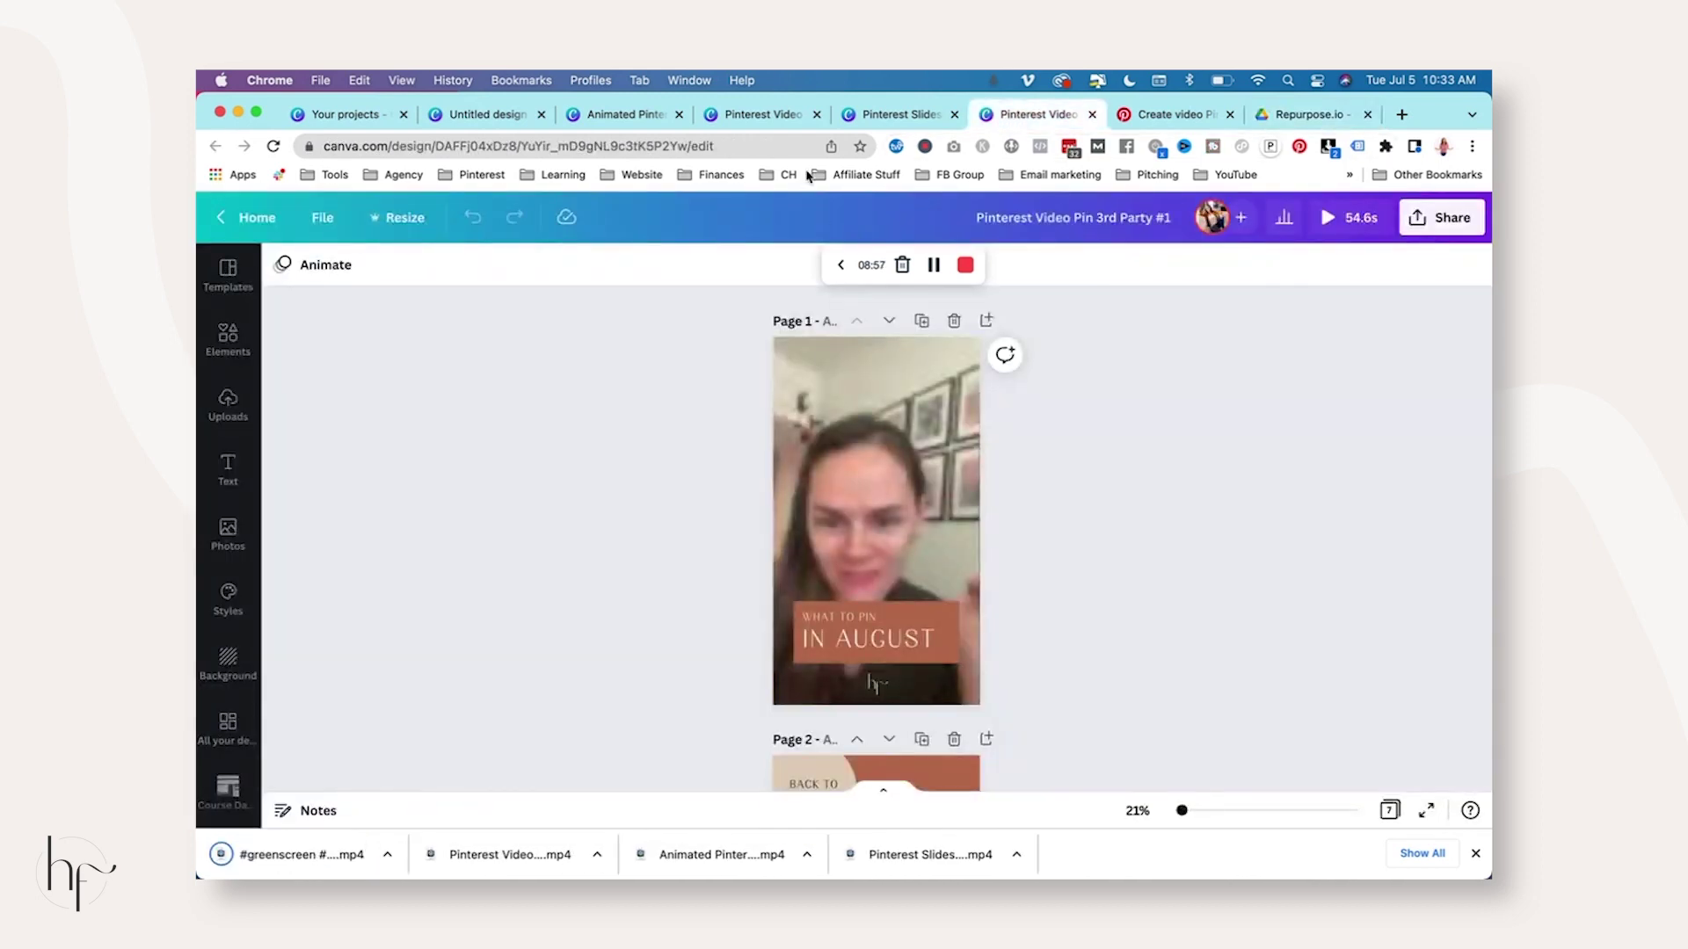
Add a full-page grid to the untitled Idea Pin and drop in the '6 ways to use keywords' video.
click(487, 114)
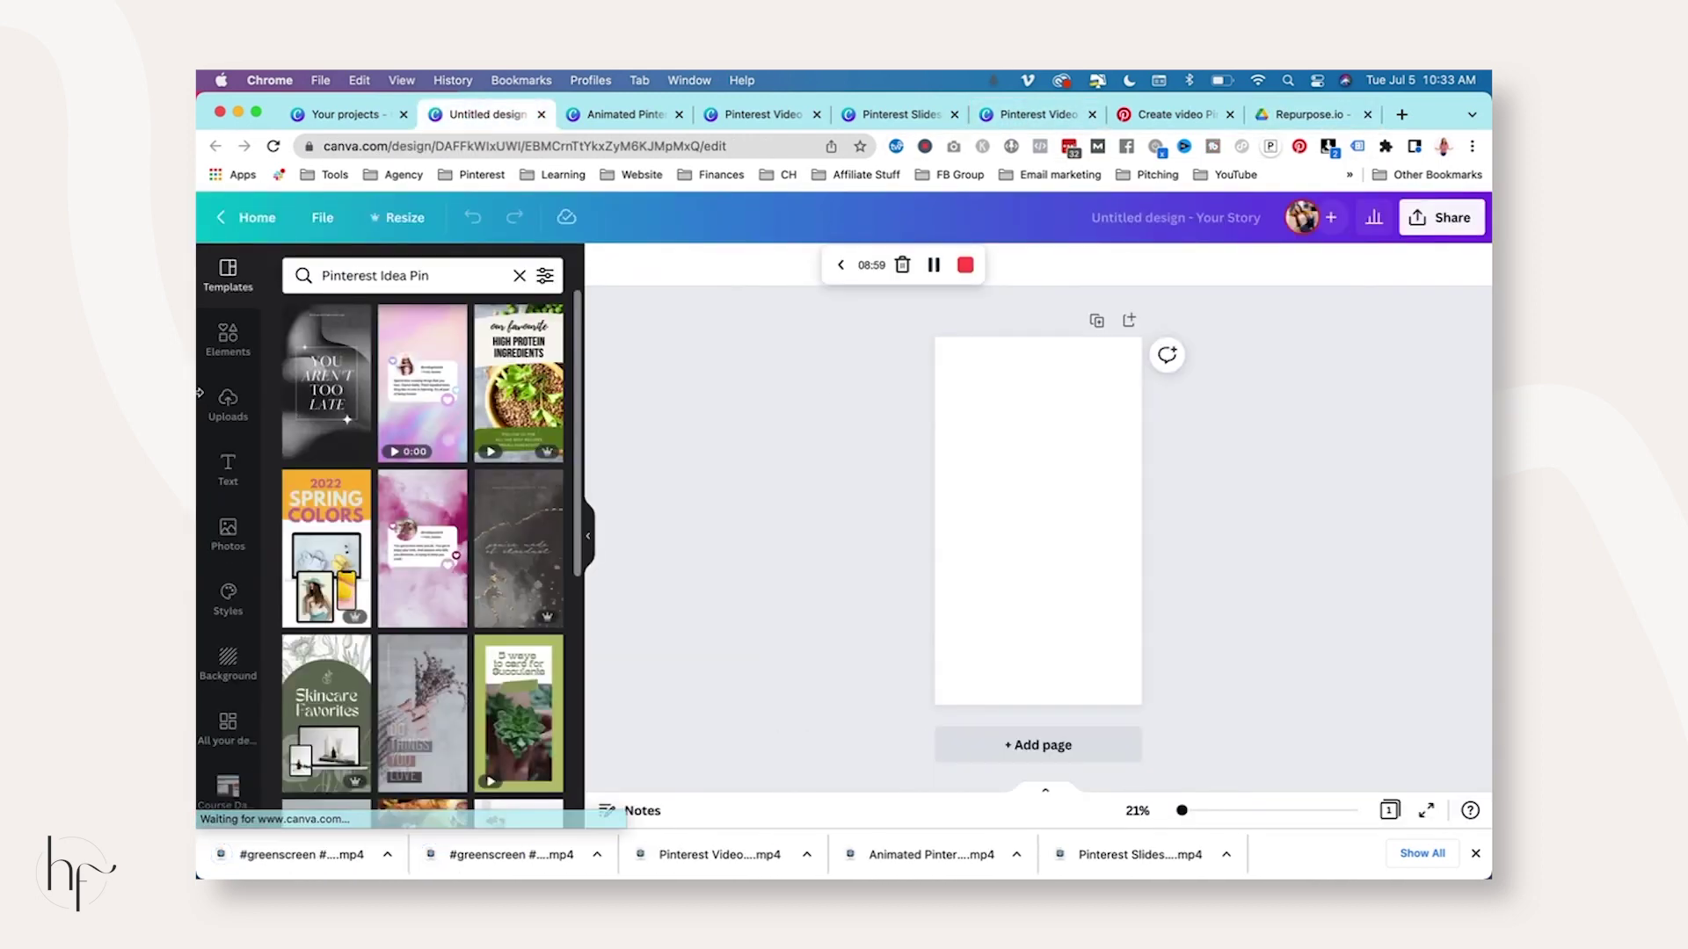
click(228, 338)
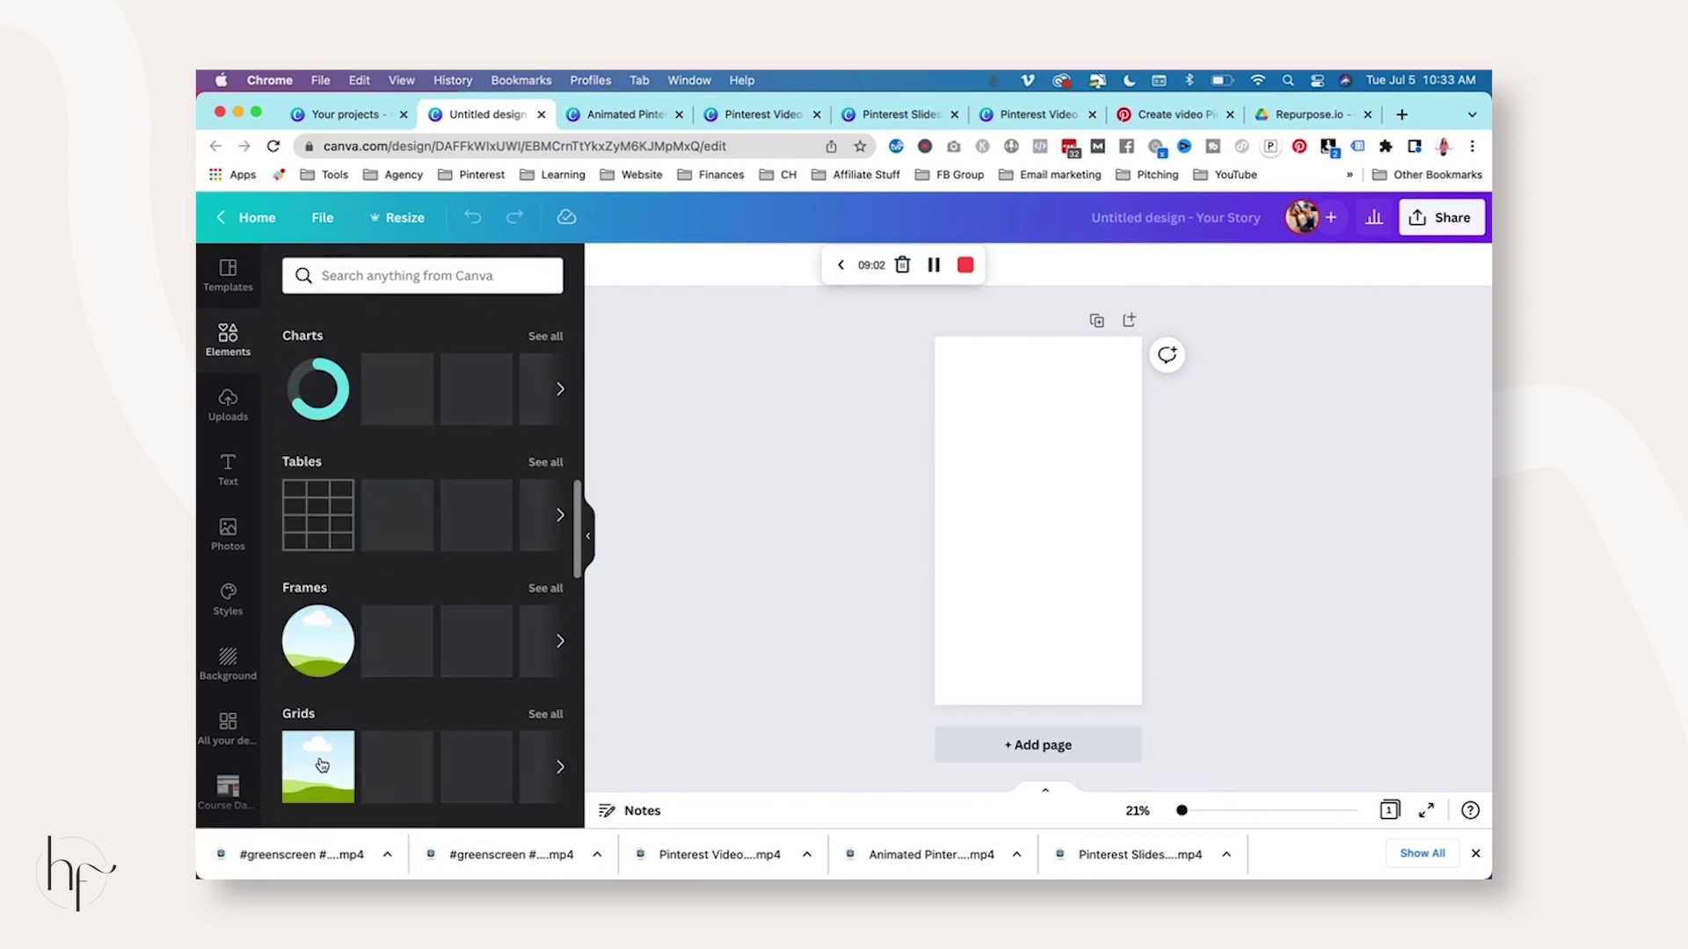
click(321, 764)
drag(454, 589, 466, 565)
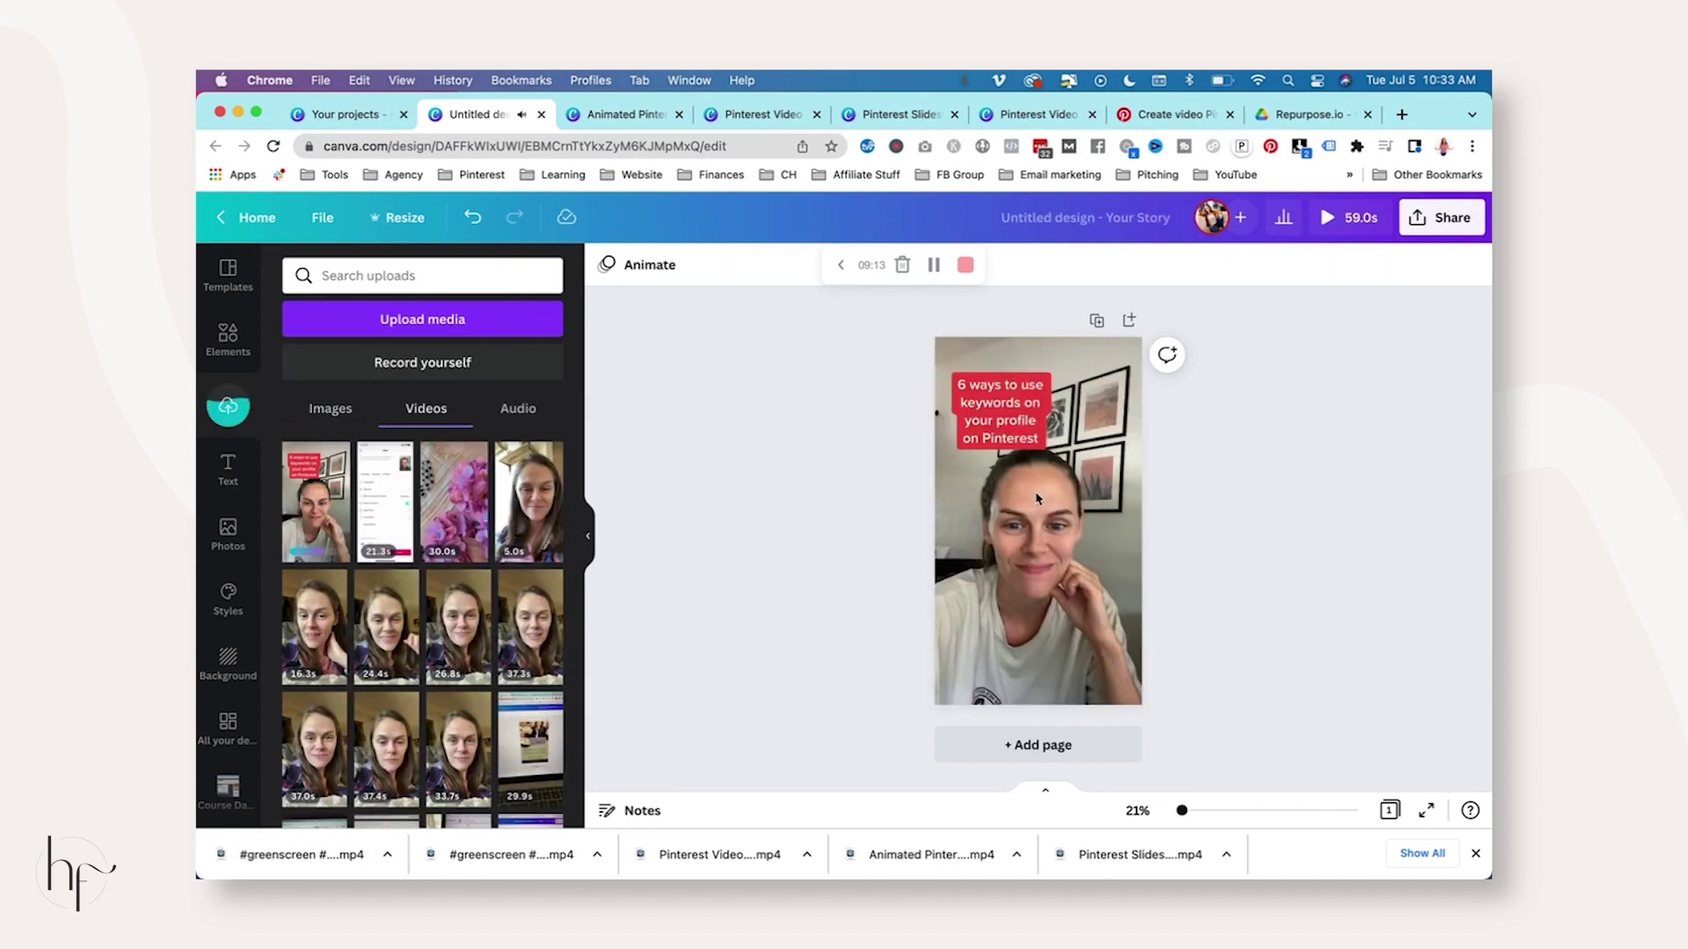
scroll(227, 766, down, 5)
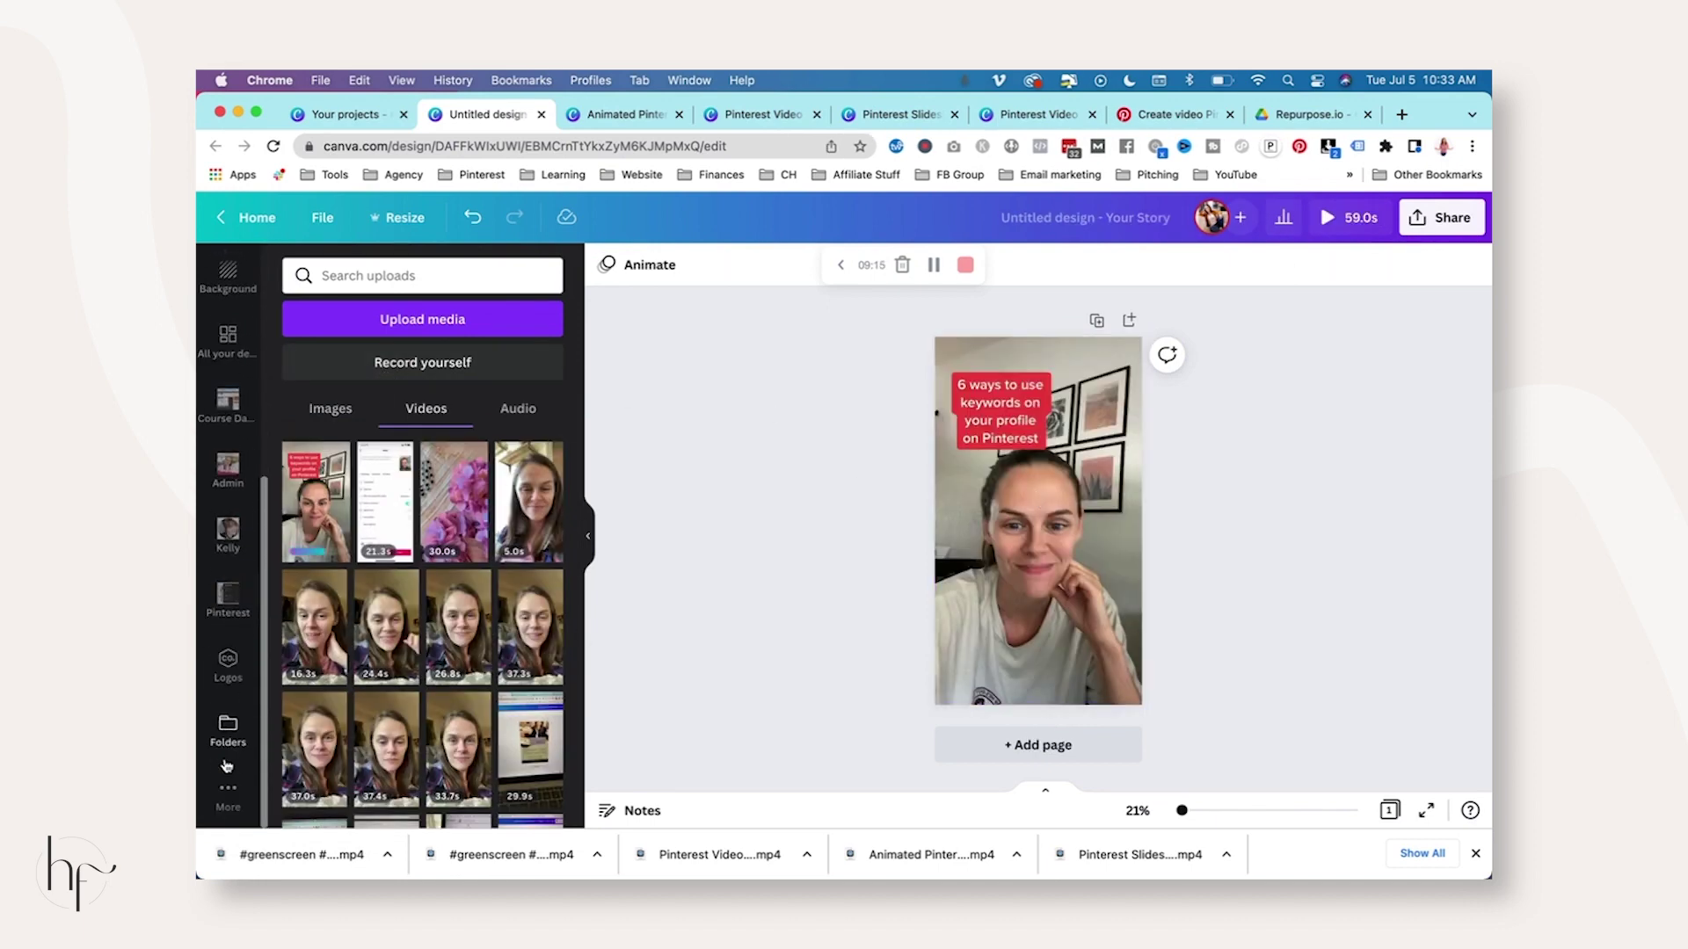
Add the hf monogram logo from Logos, shrink it, and place it on the shirt.
click(228, 661)
scroll(444, 672, down, 2)
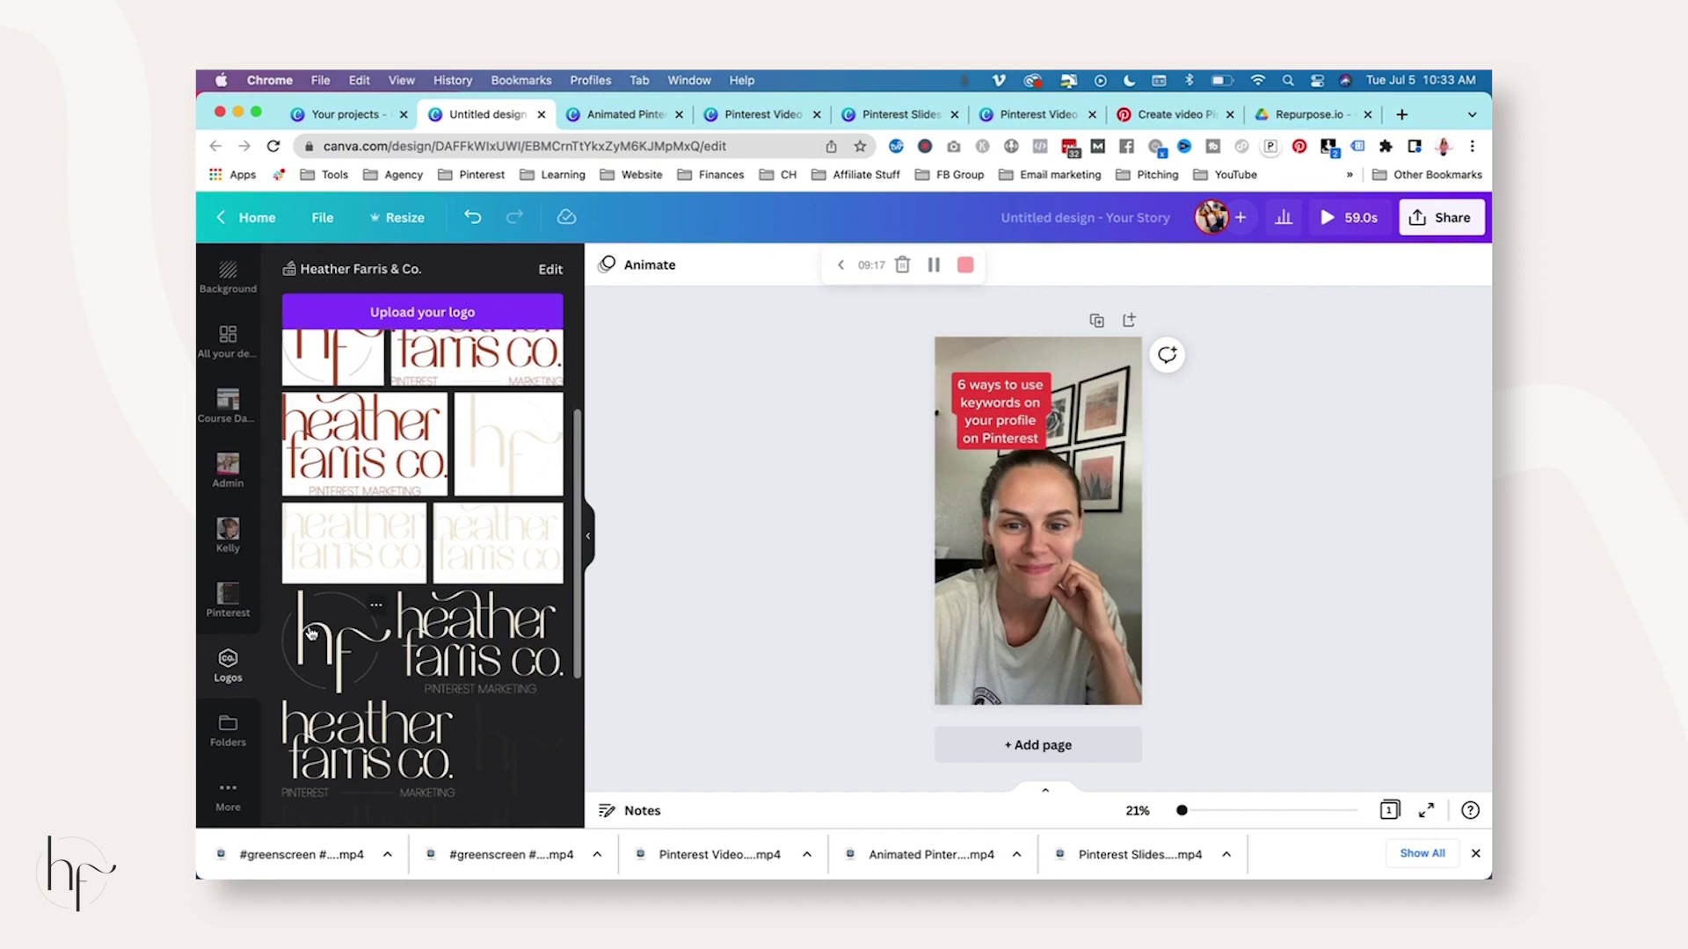
scroll(444, 672, down, 3)
click(490, 550)
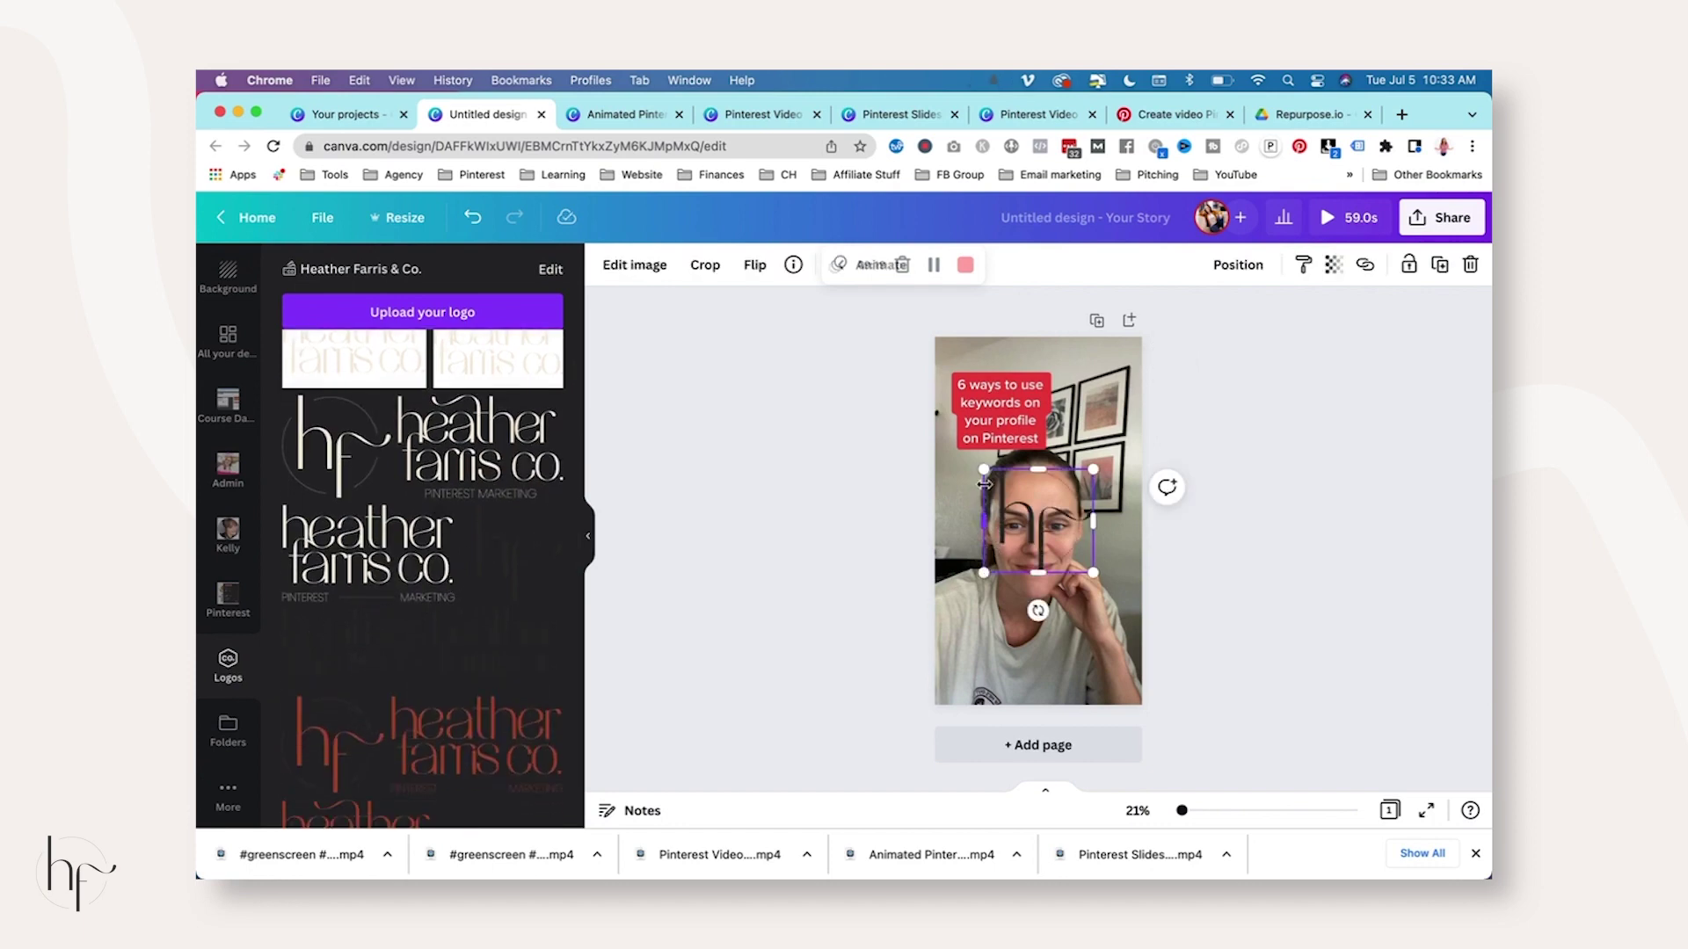
drag(984, 468, 1052, 533)
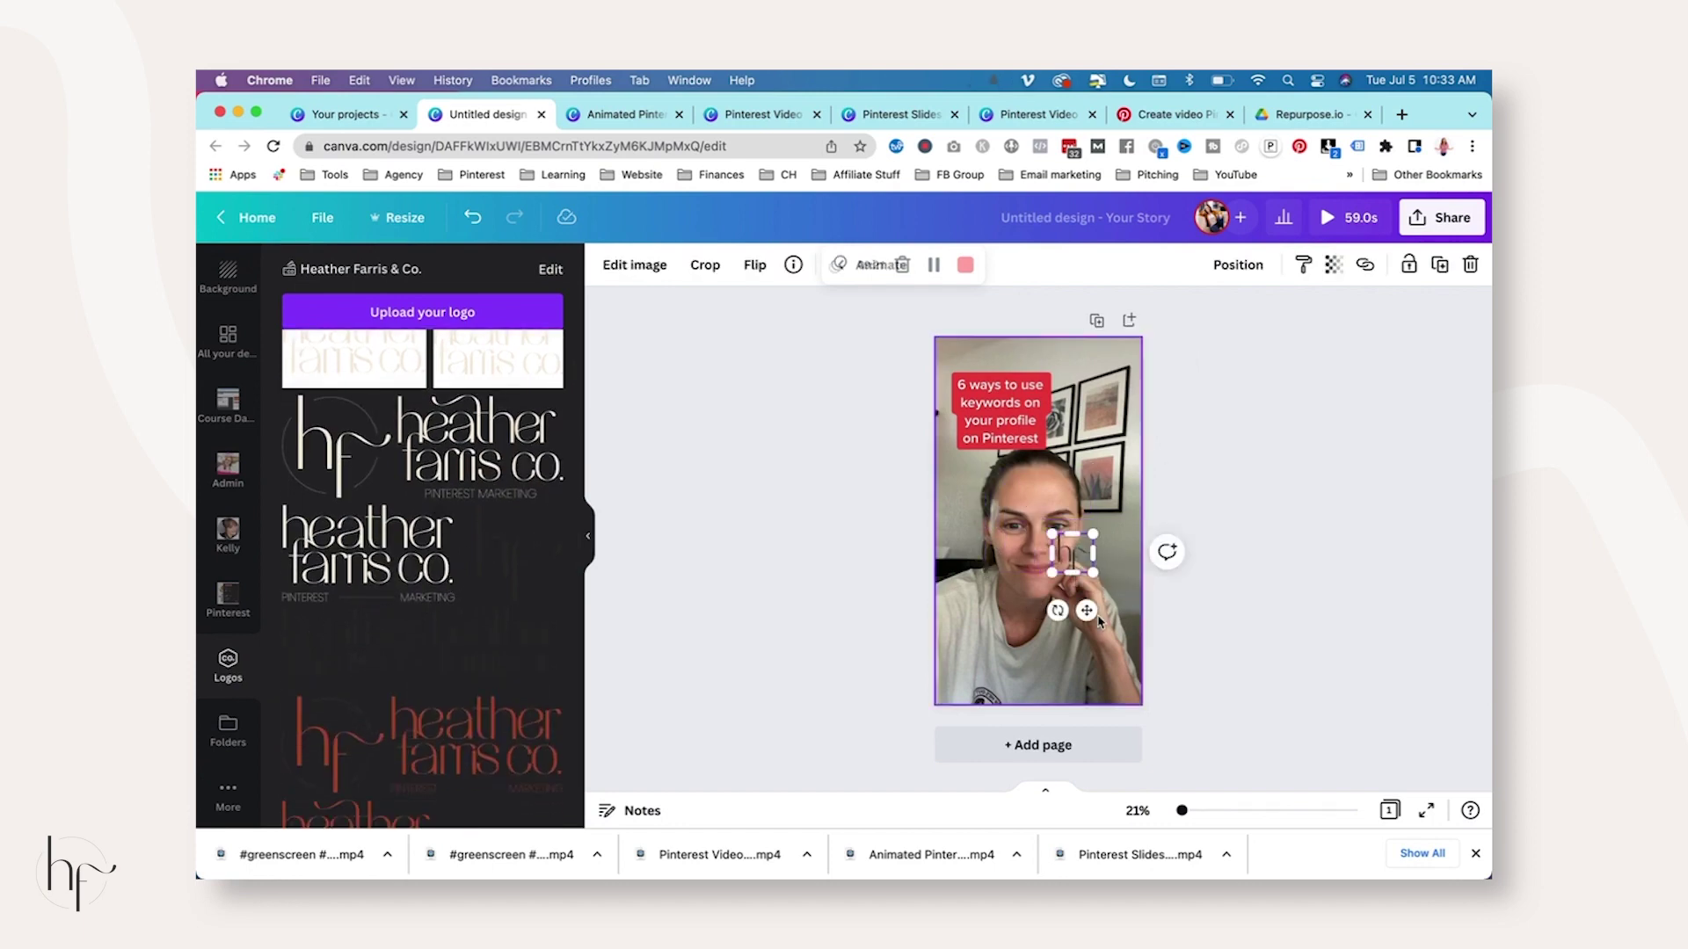
drag(1097, 620, 1055, 725)
click(1208, 635)
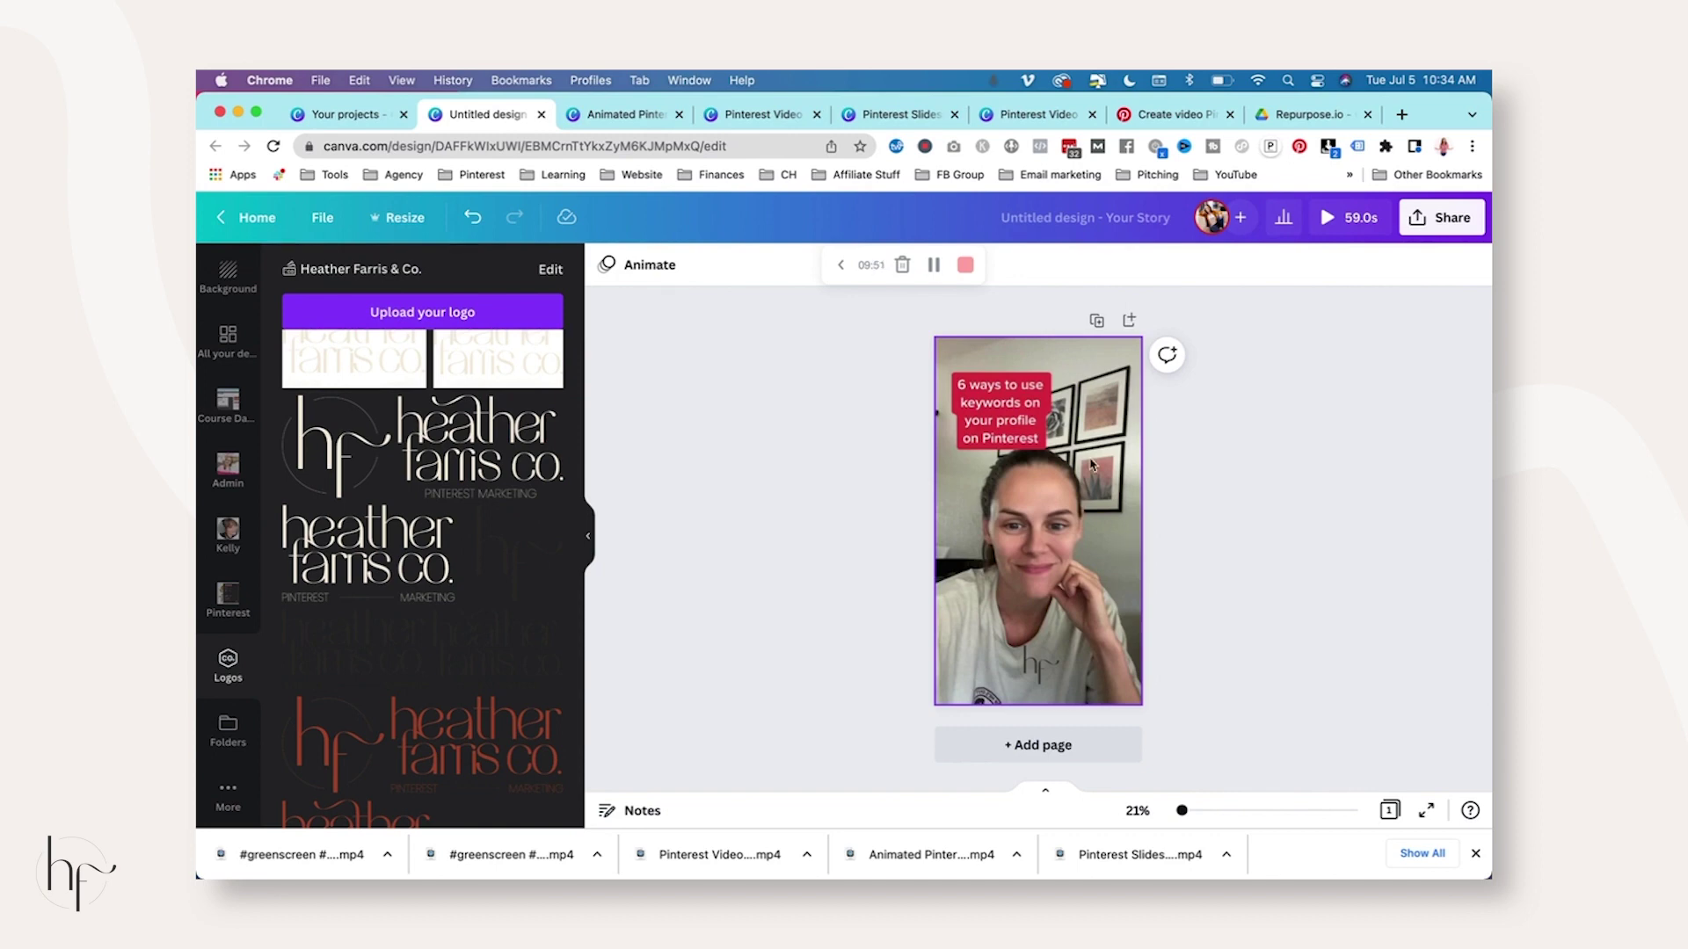
click(1442, 217)
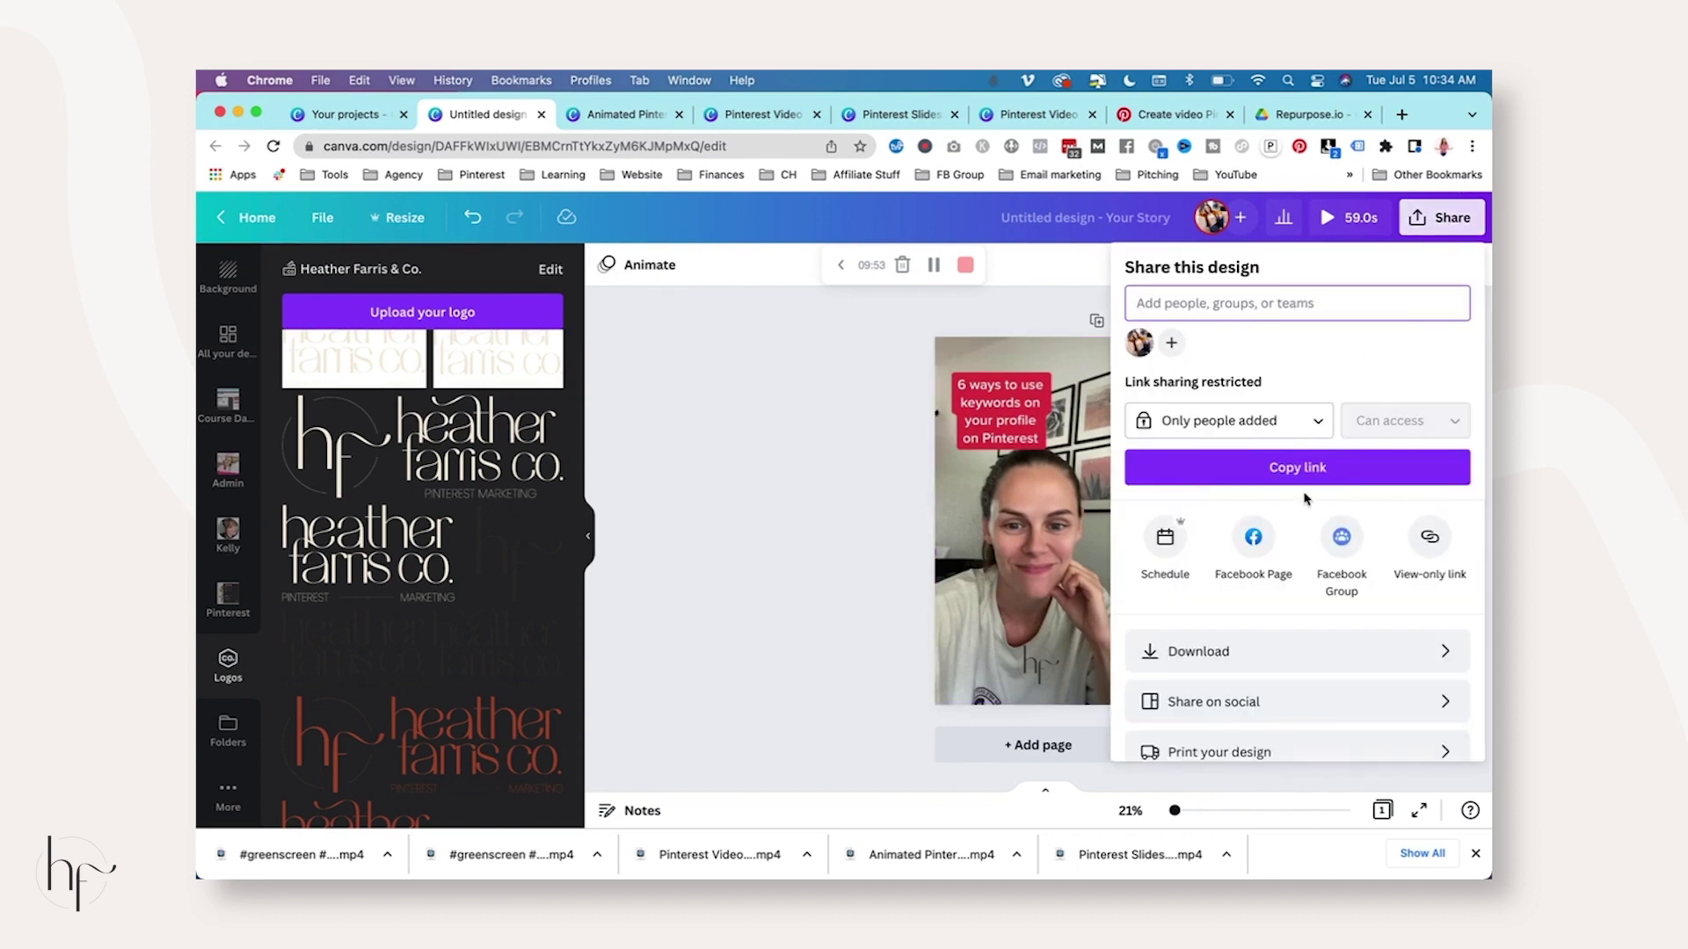
Rename the design to 'Example #5'.
key(Escape)
click(1069, 218)
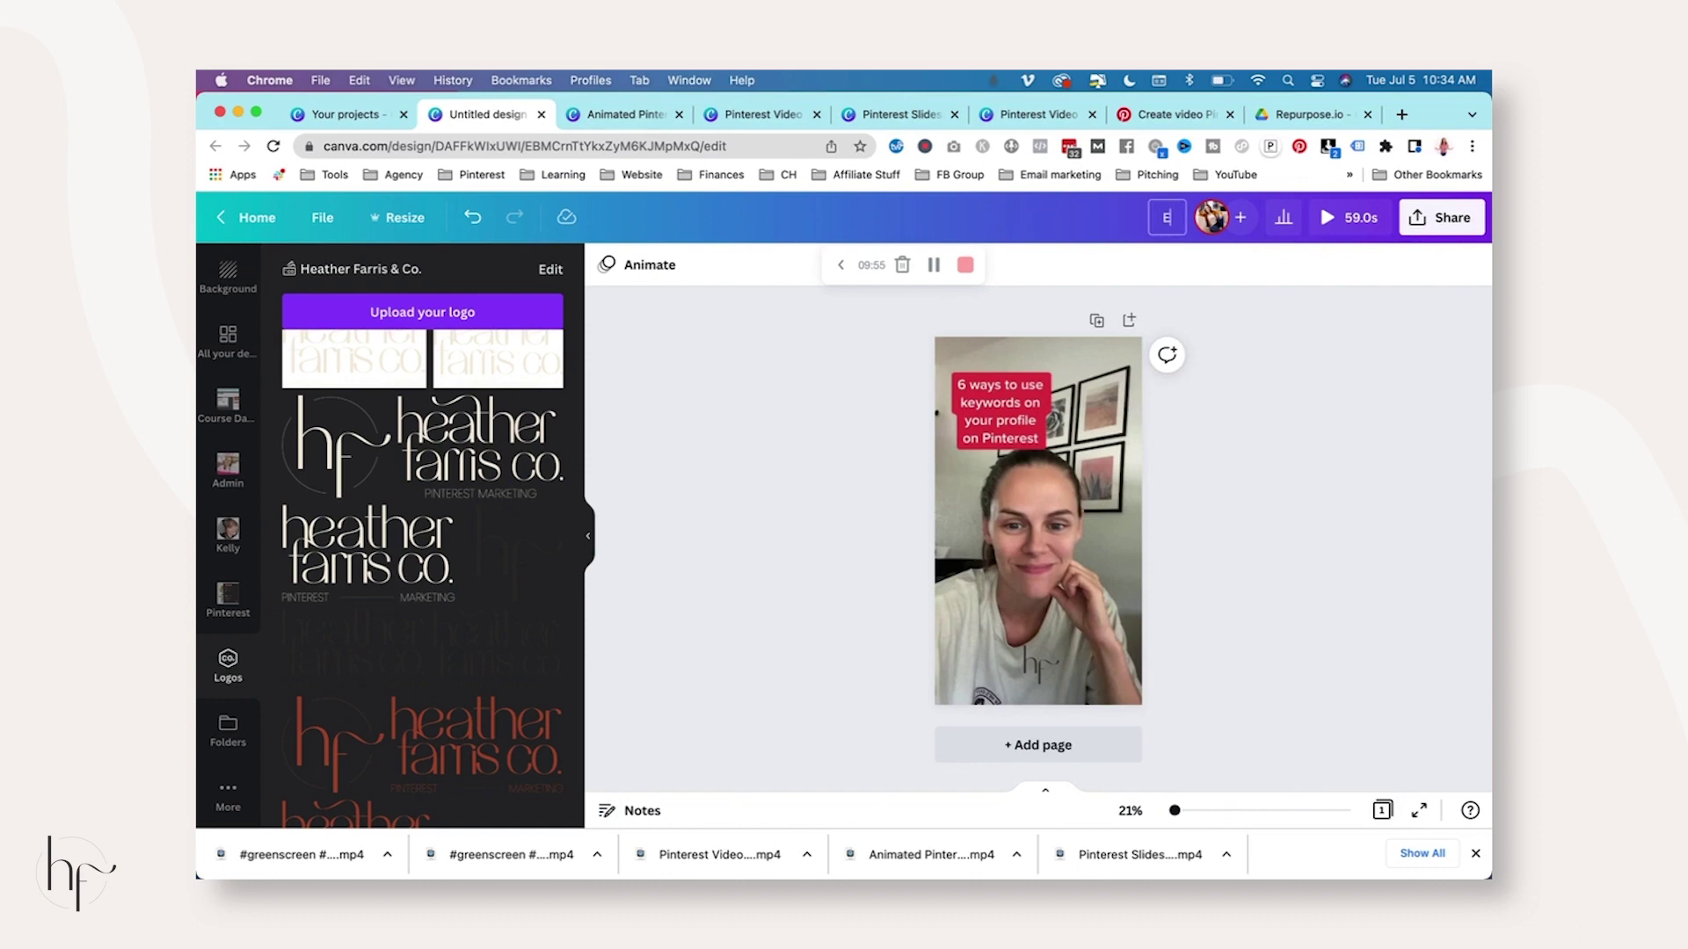
text(Examp)
text(le $)
text(5)
key(Return)
Download the Example #5 design as an MP4 video.
click(1425, 230)
click(1387, 650)
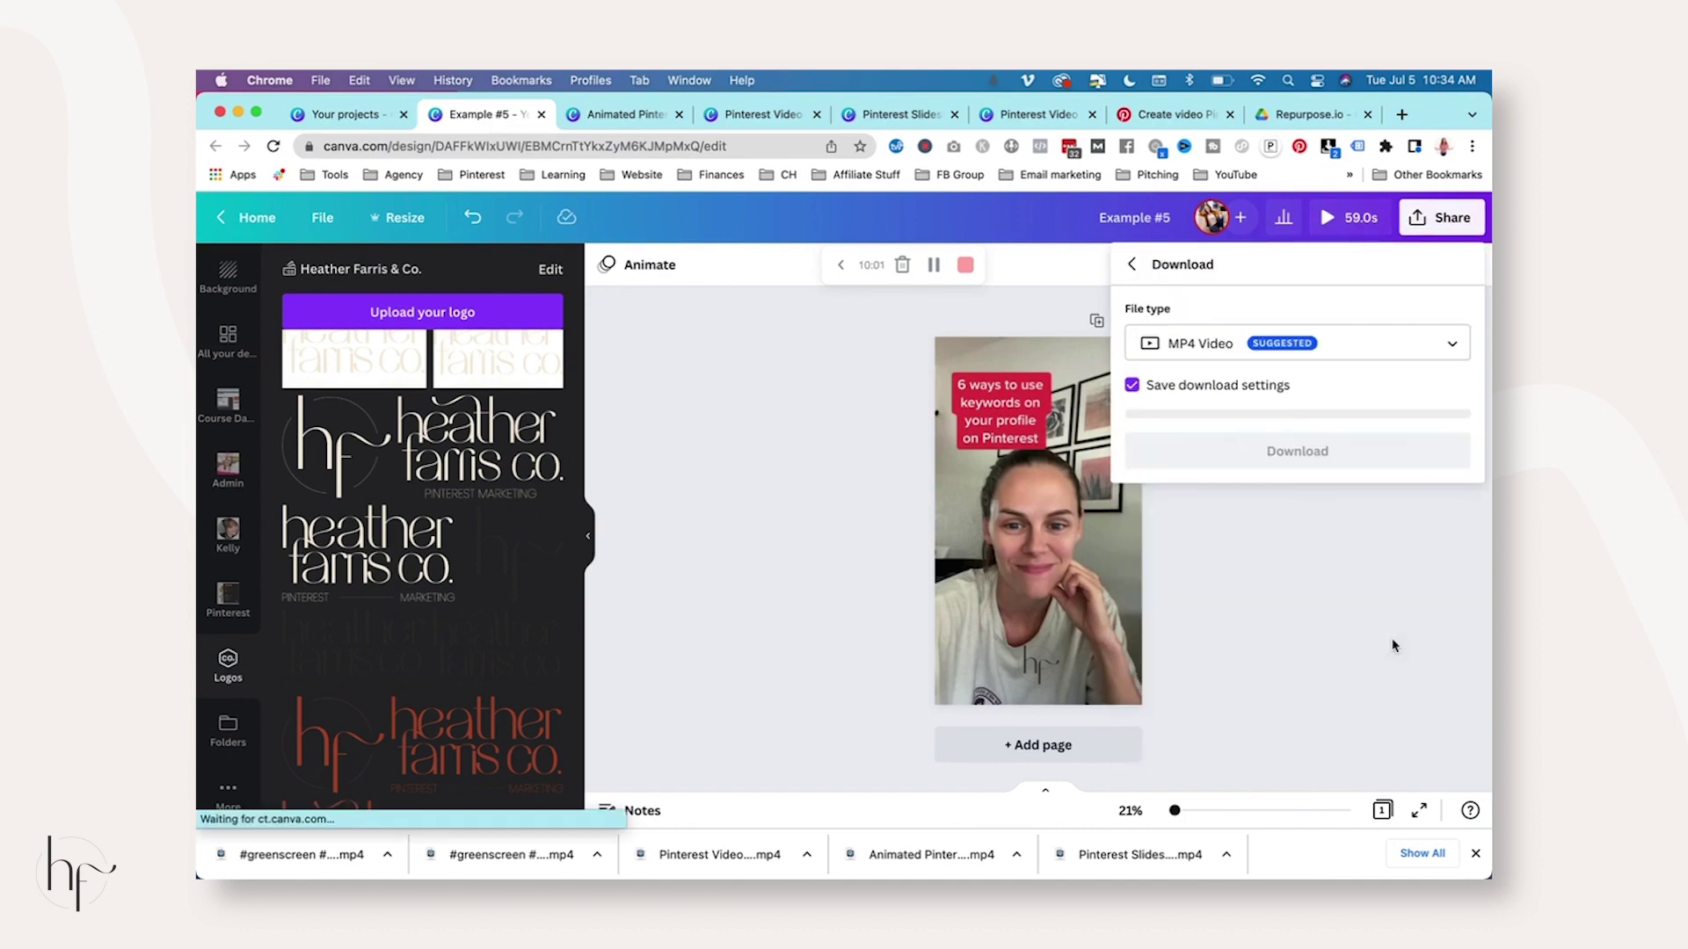
click(1367, 458)
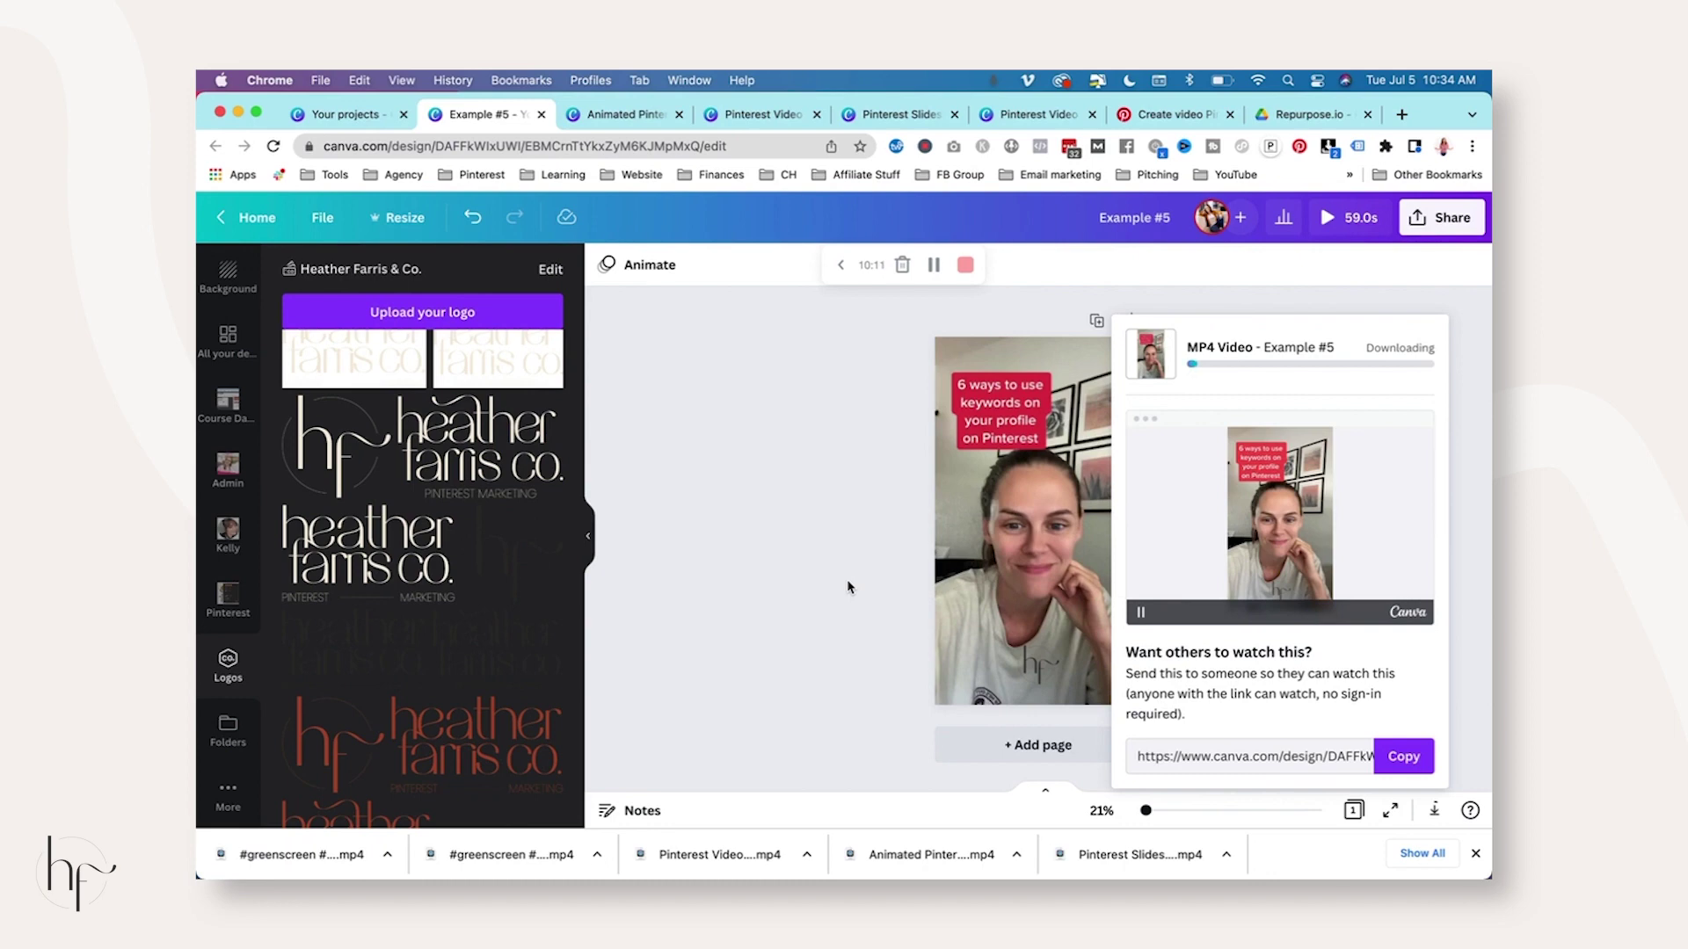
click(1301, 115)
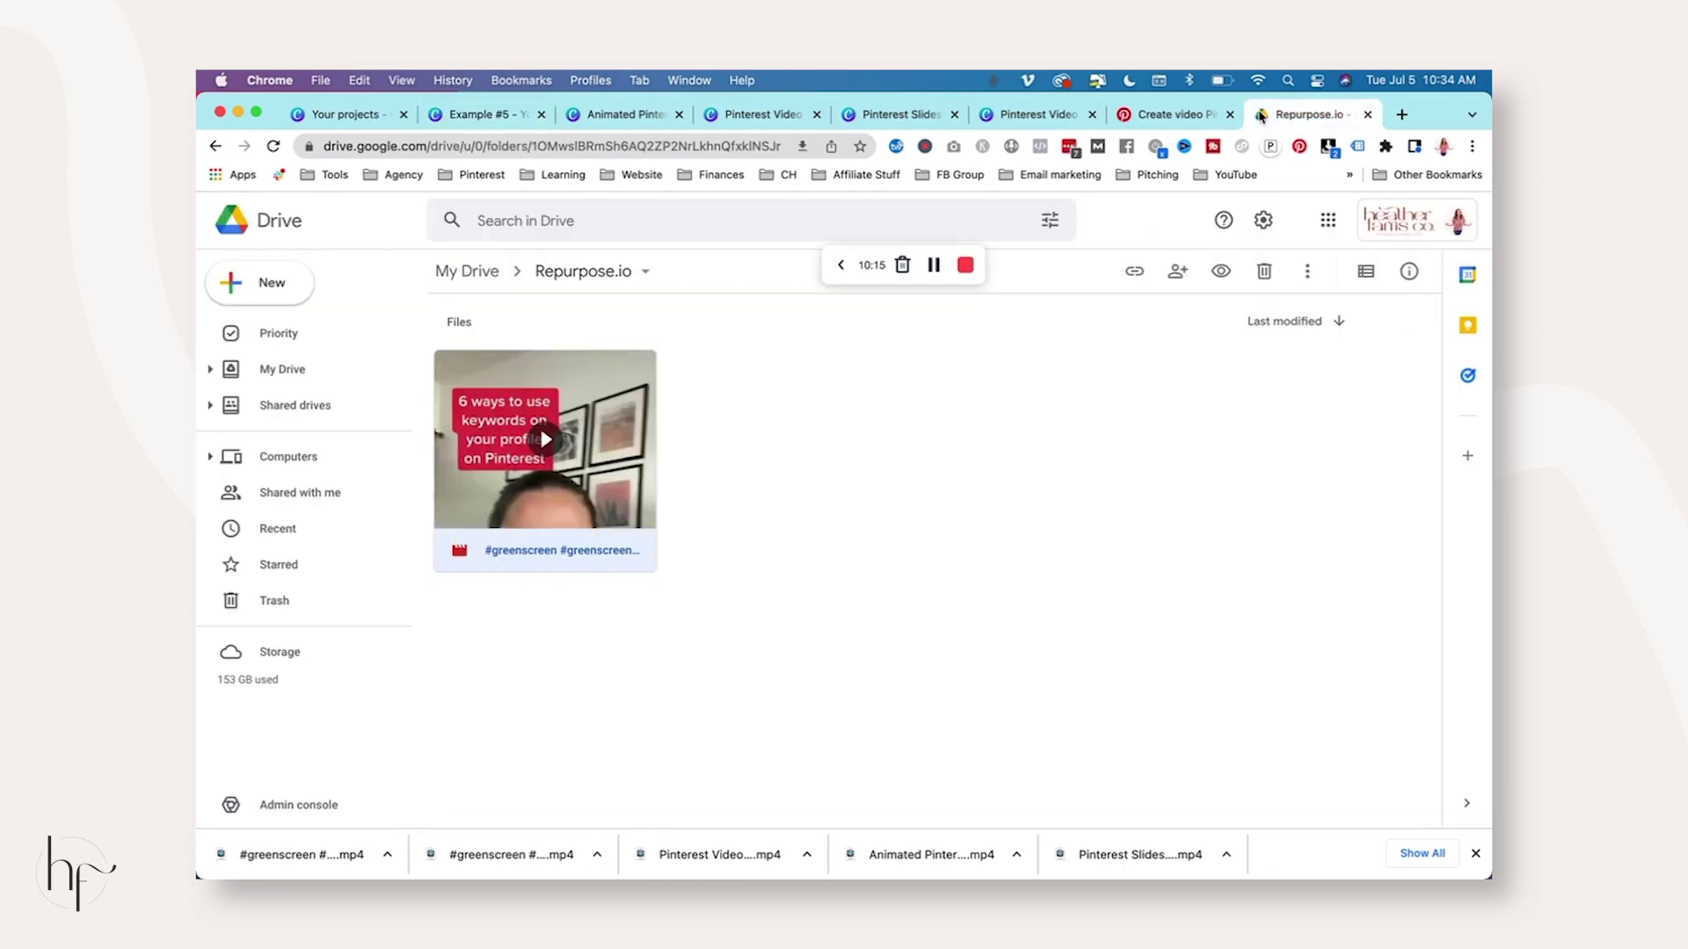
click(347, 405)
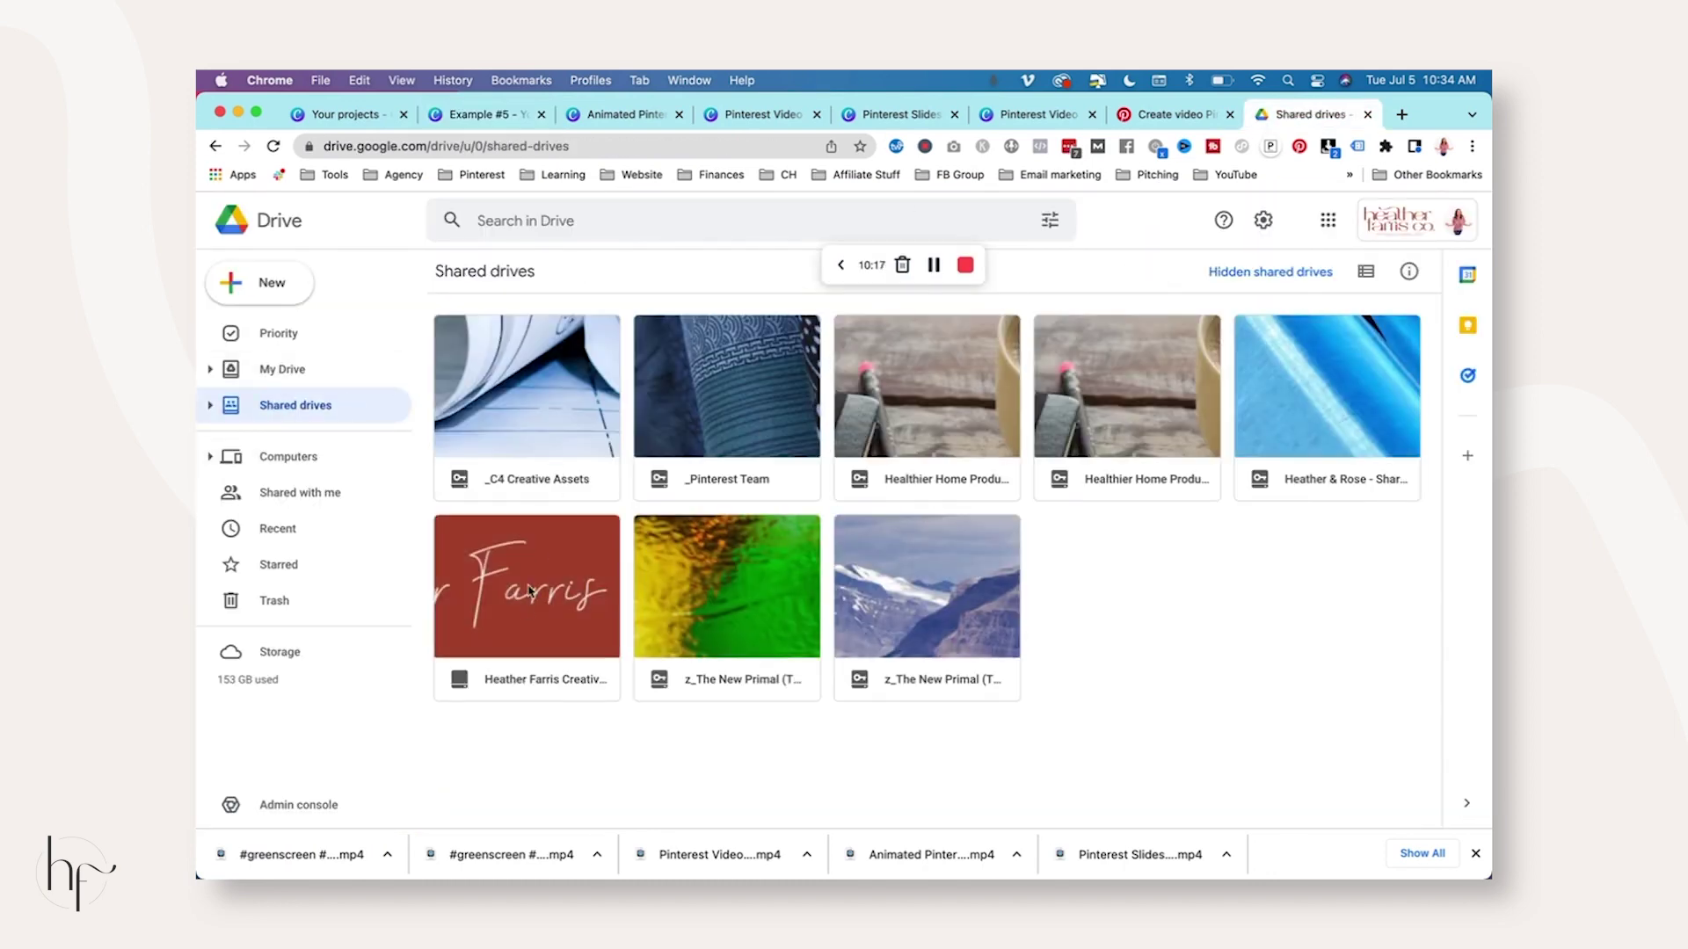
click(524, 608)
double_click(525, 608)
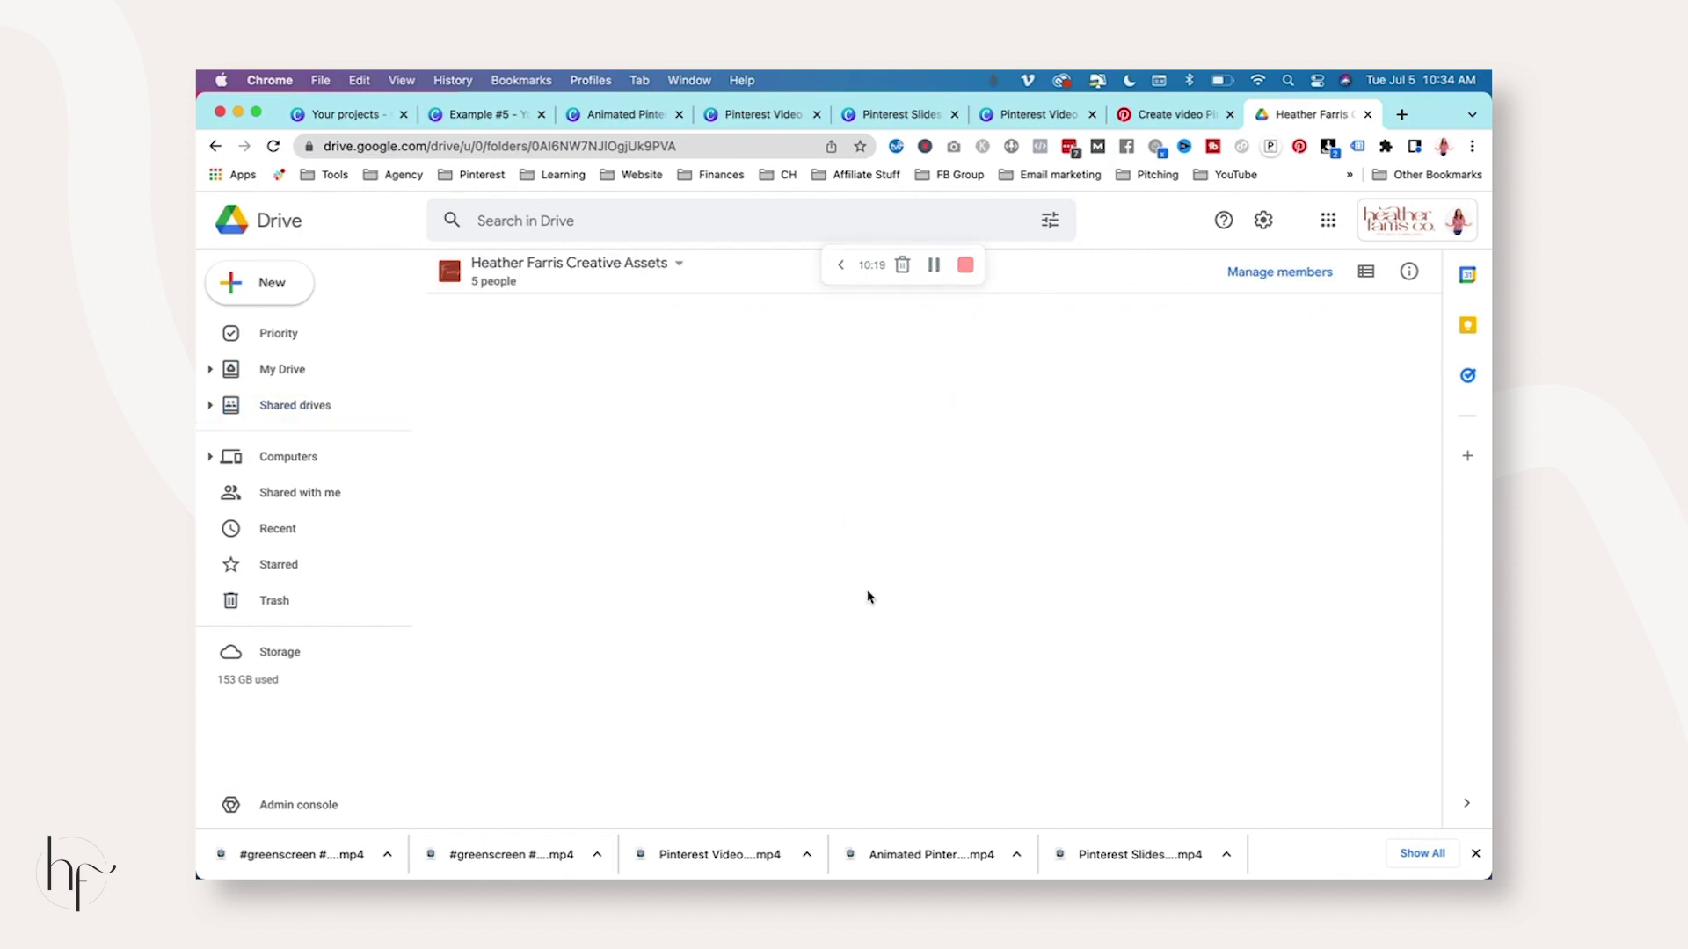
double_click(606, 608)
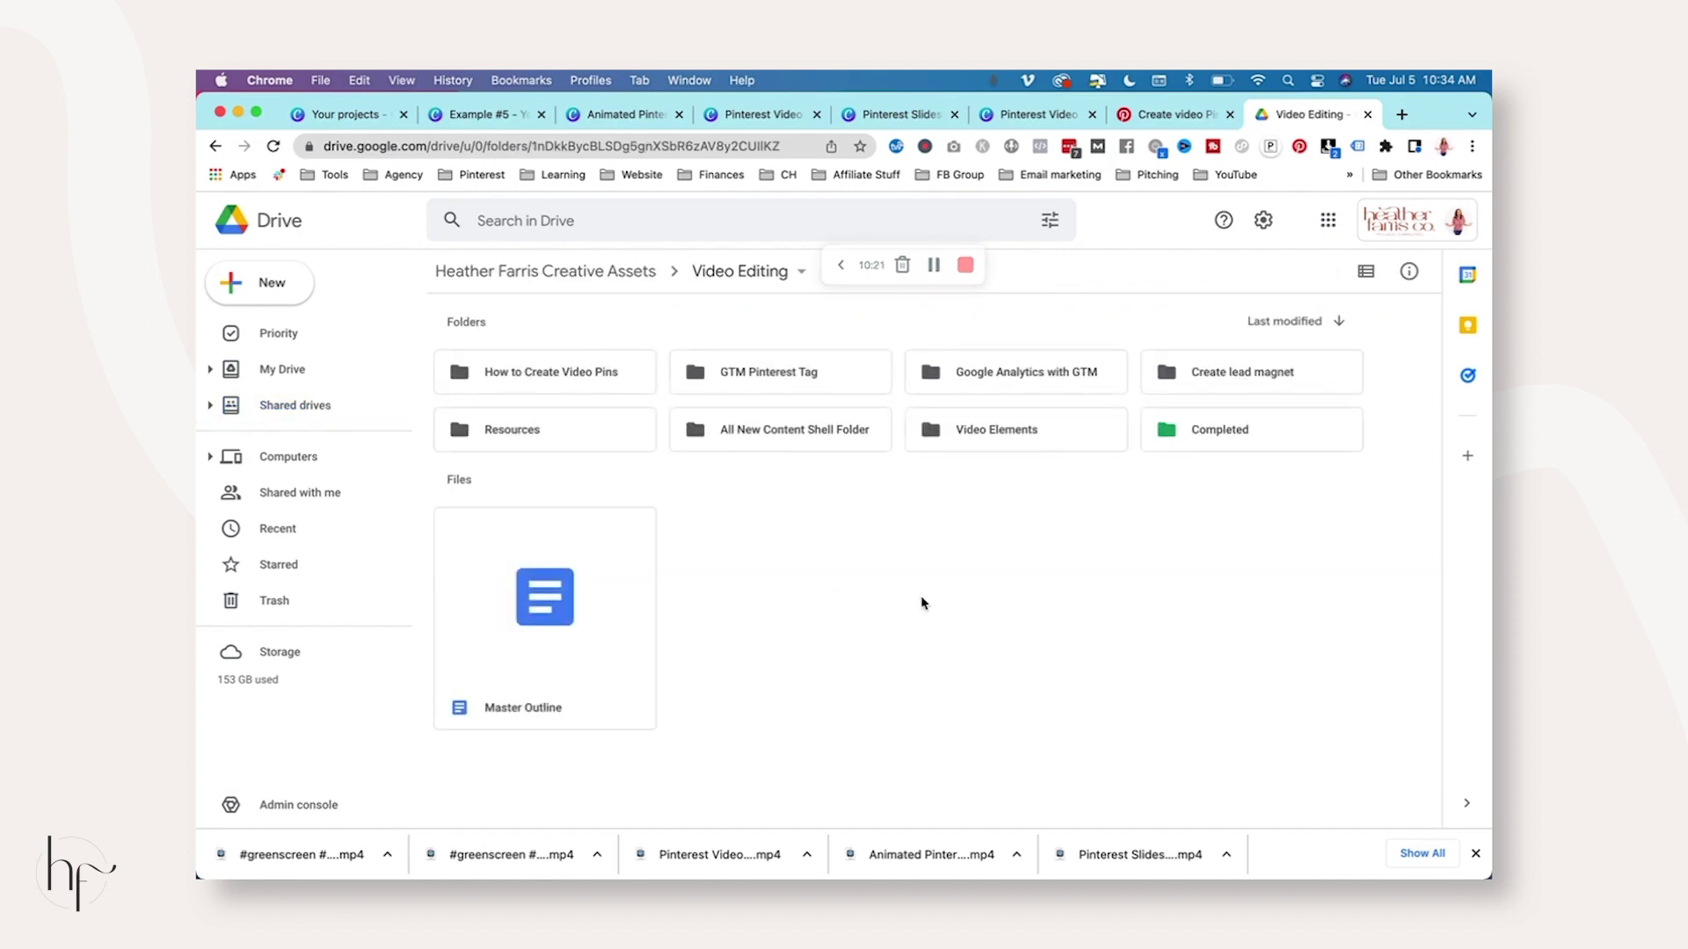
double_click(1228, 429)
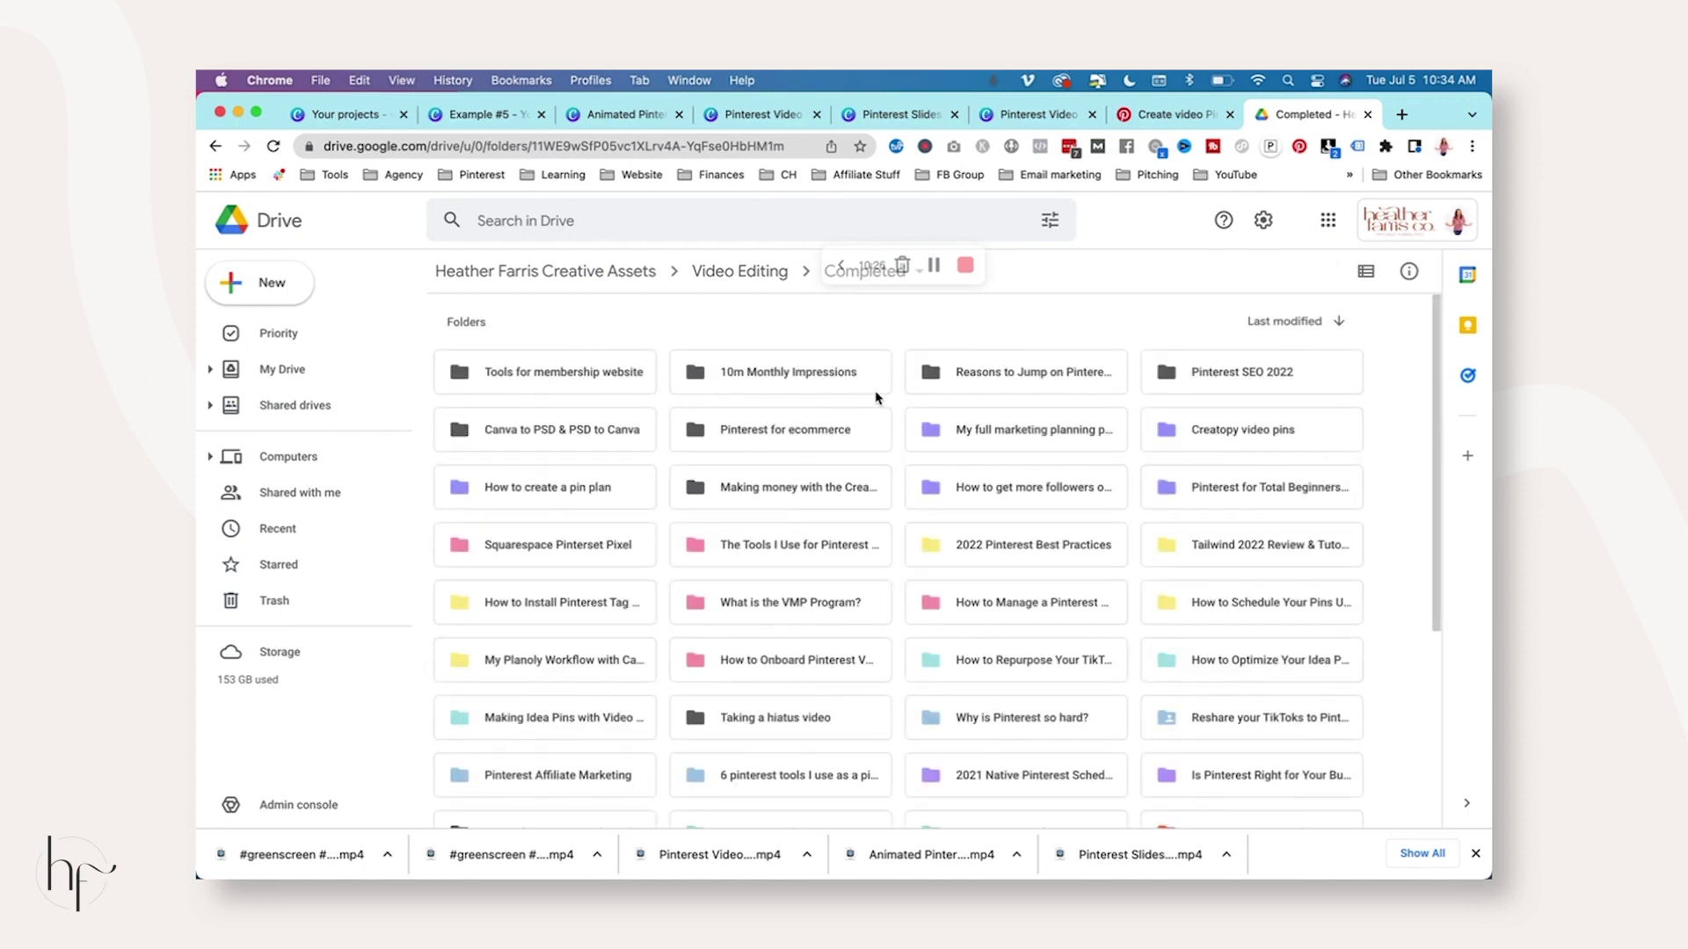
double_click(1147, 376)
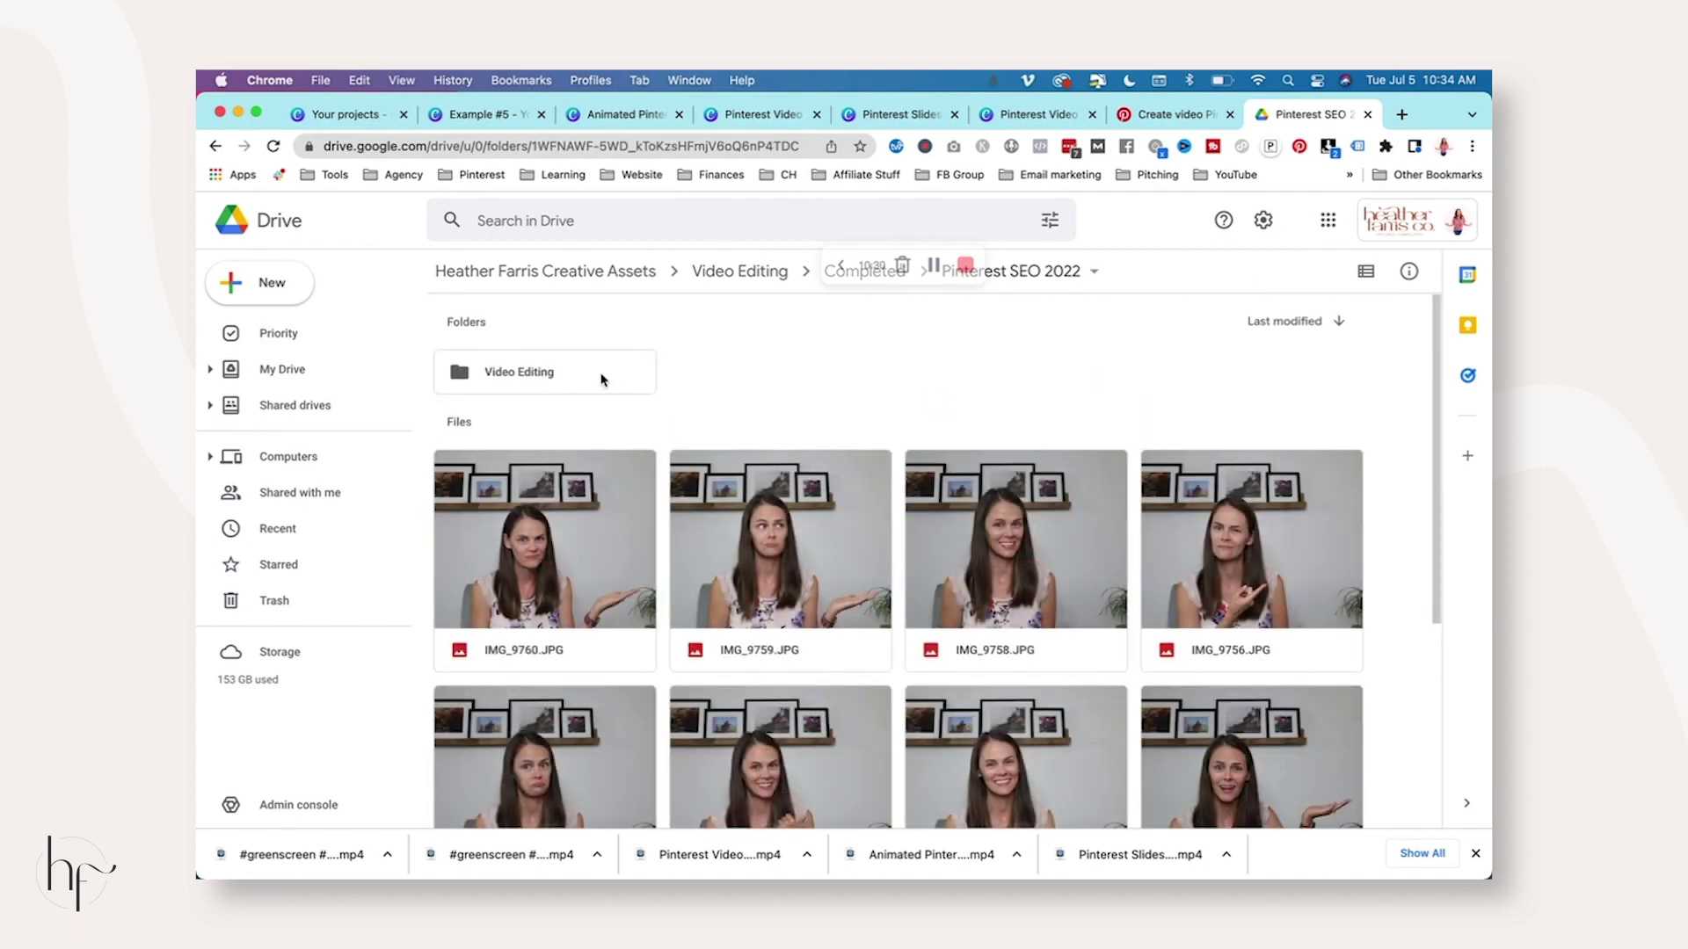
double_click(519, 371)
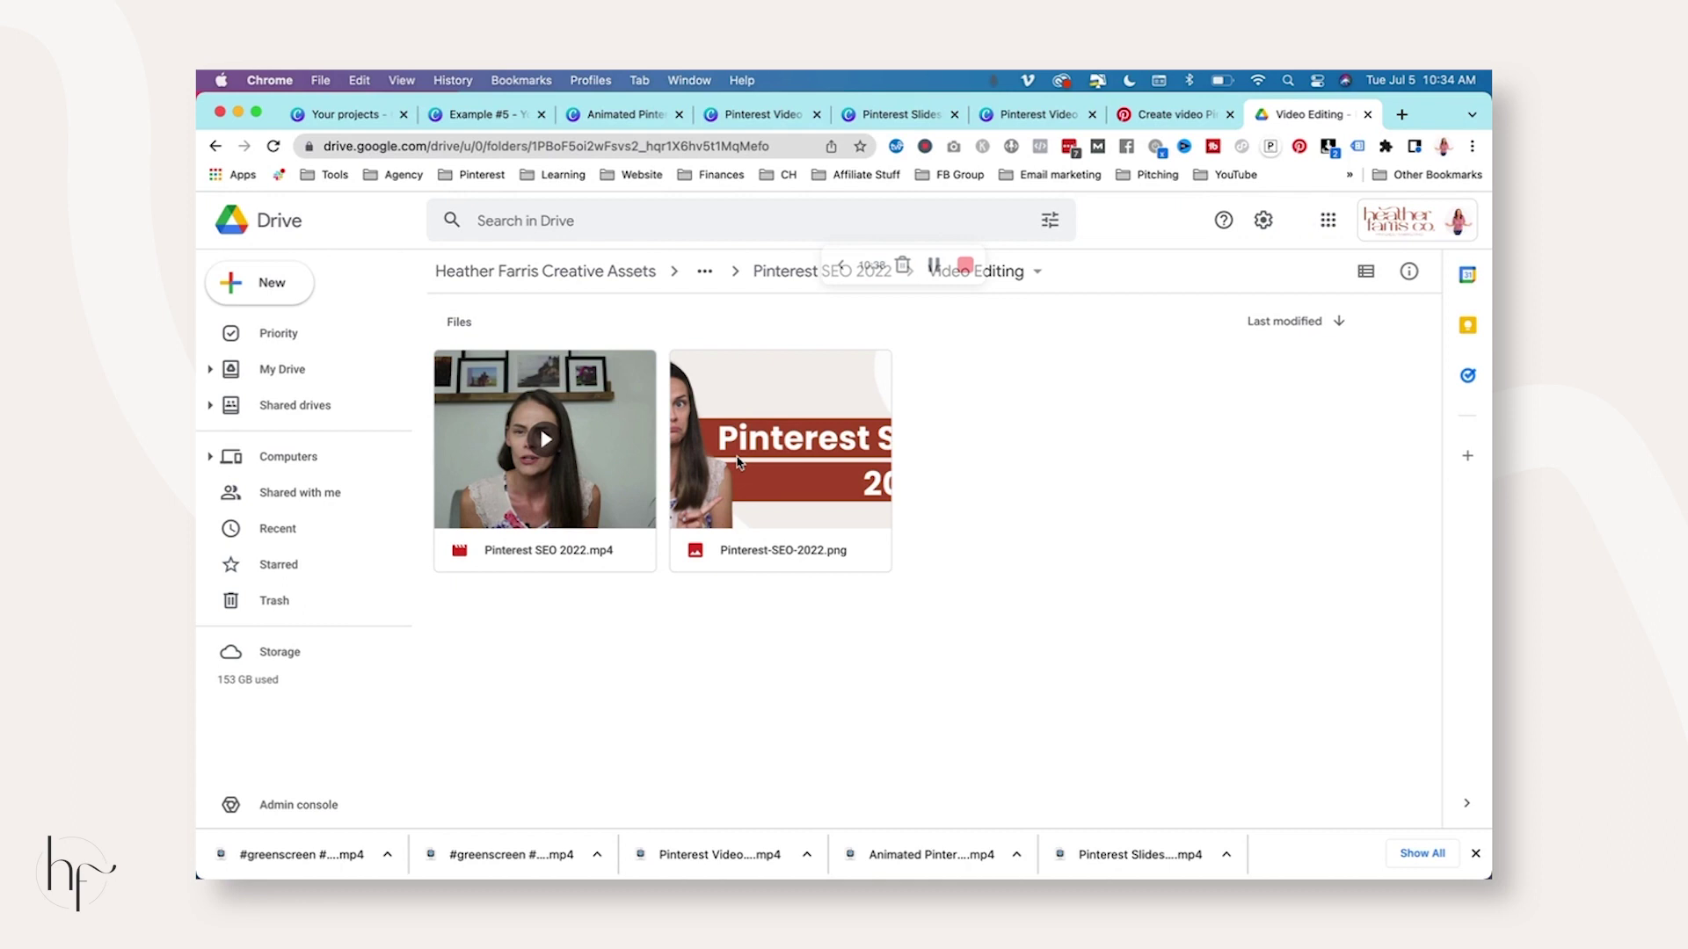
click(499, 120)
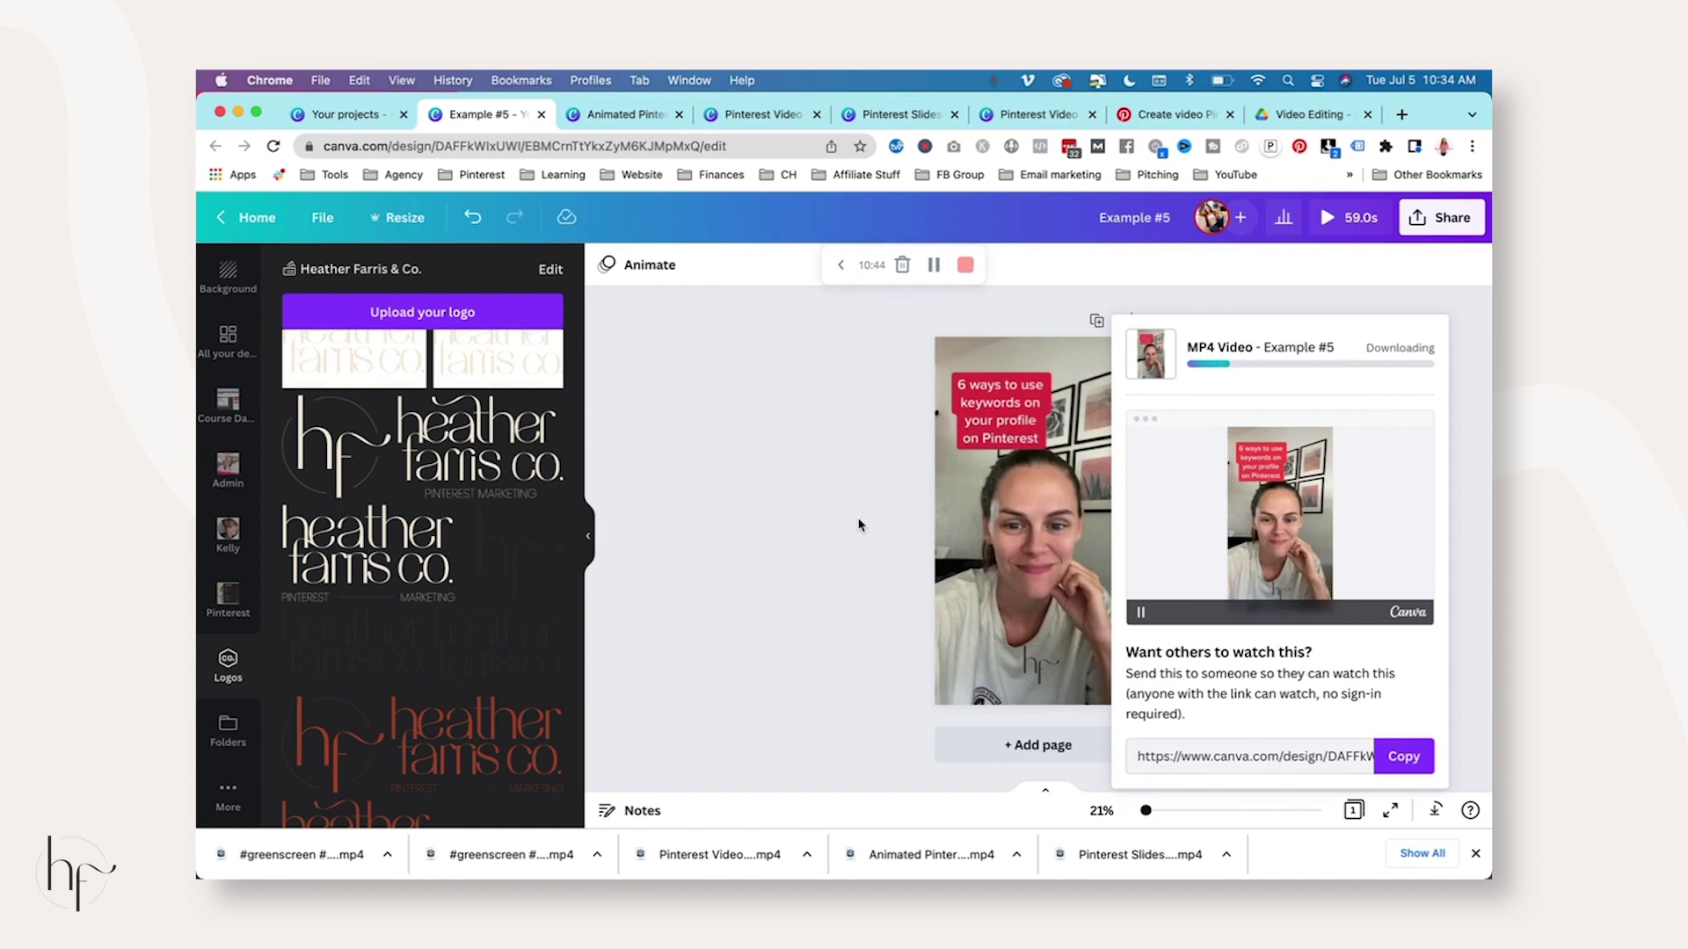
Dismiss the download progress panel to show the Example #5 design again.
click(859, 524)
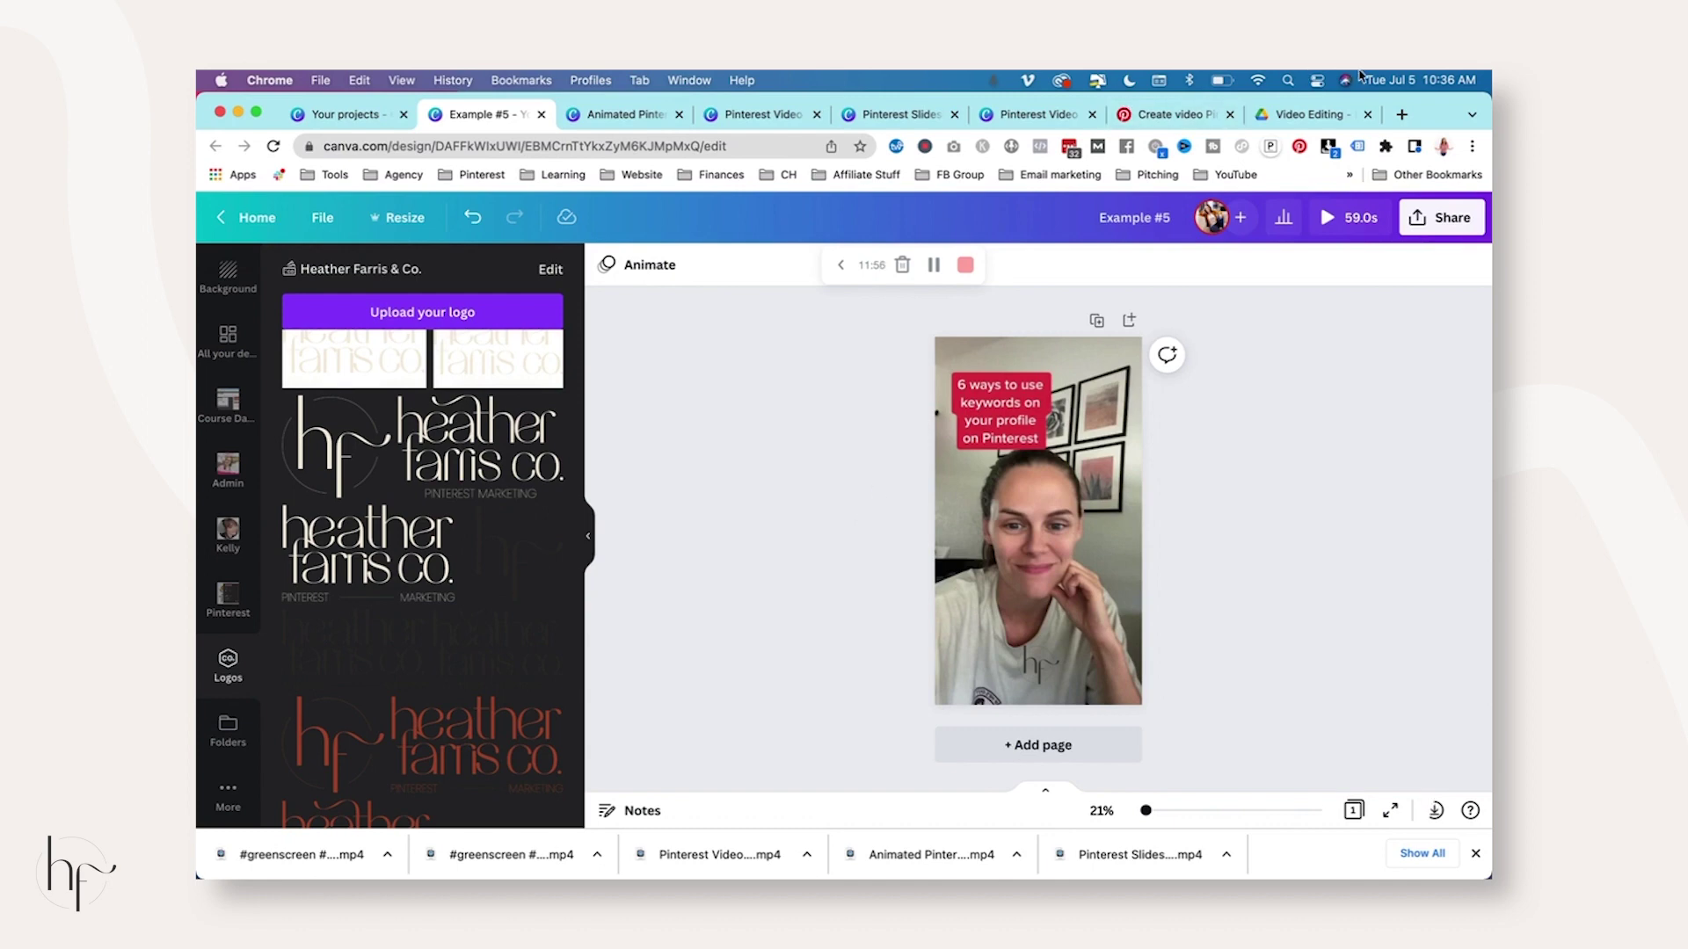
Load Pinterest in a new browser tab and start a new pin with Create Pin.
click(1400, 120)
text(pinterest.com)
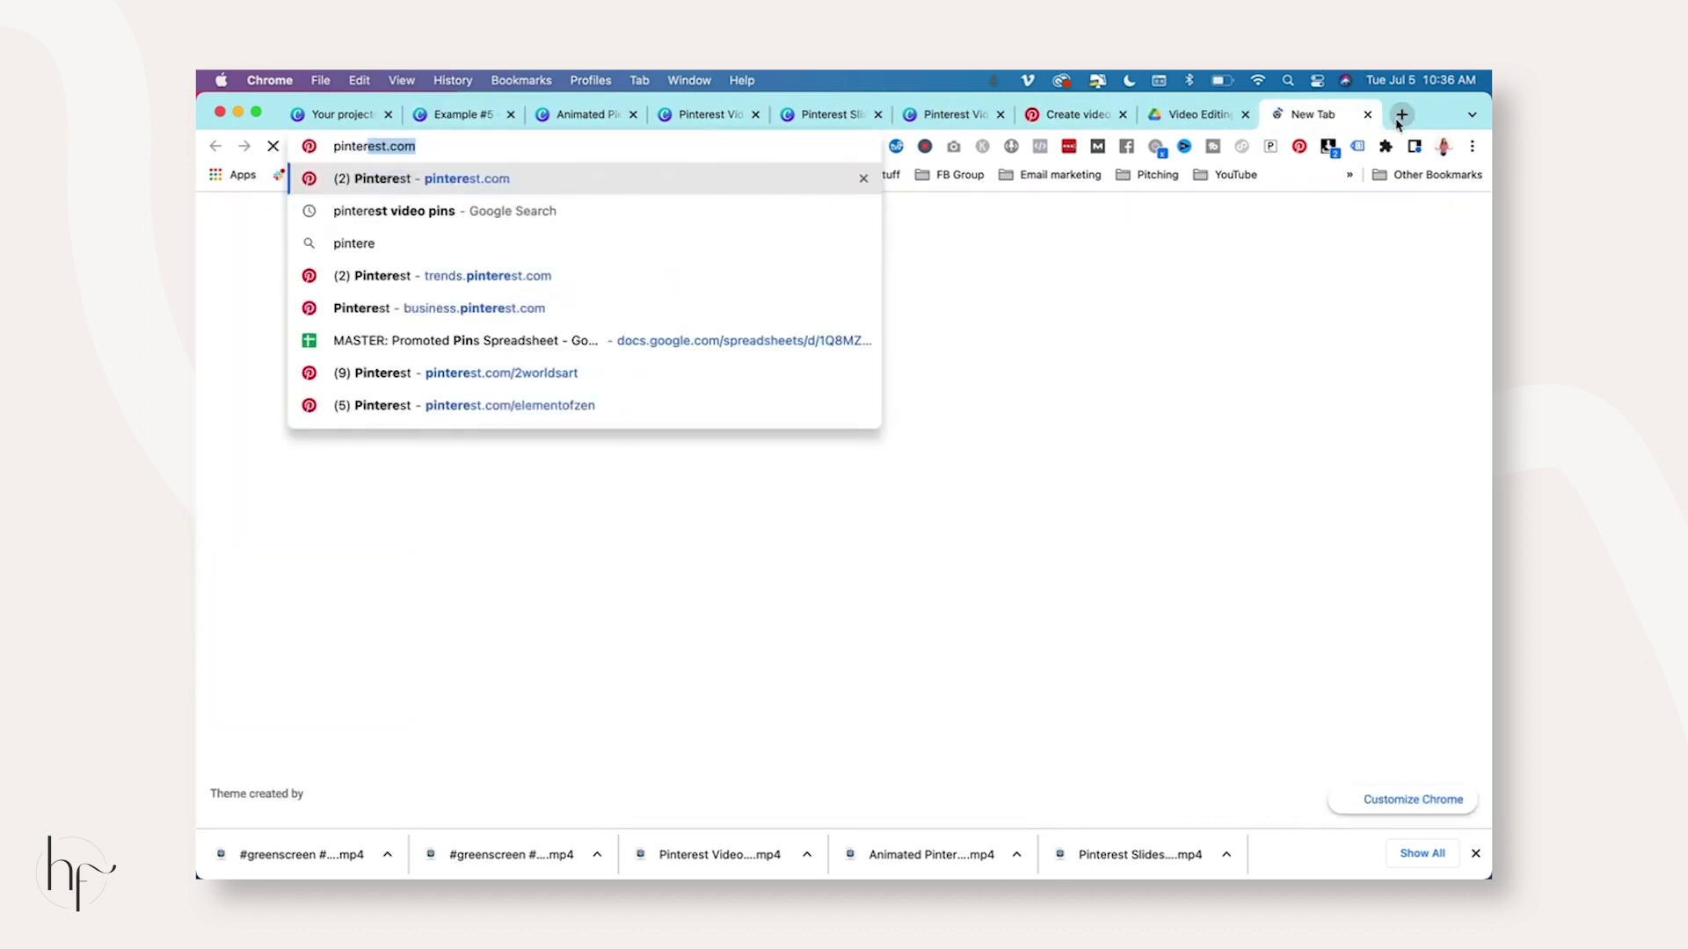
key(Return)
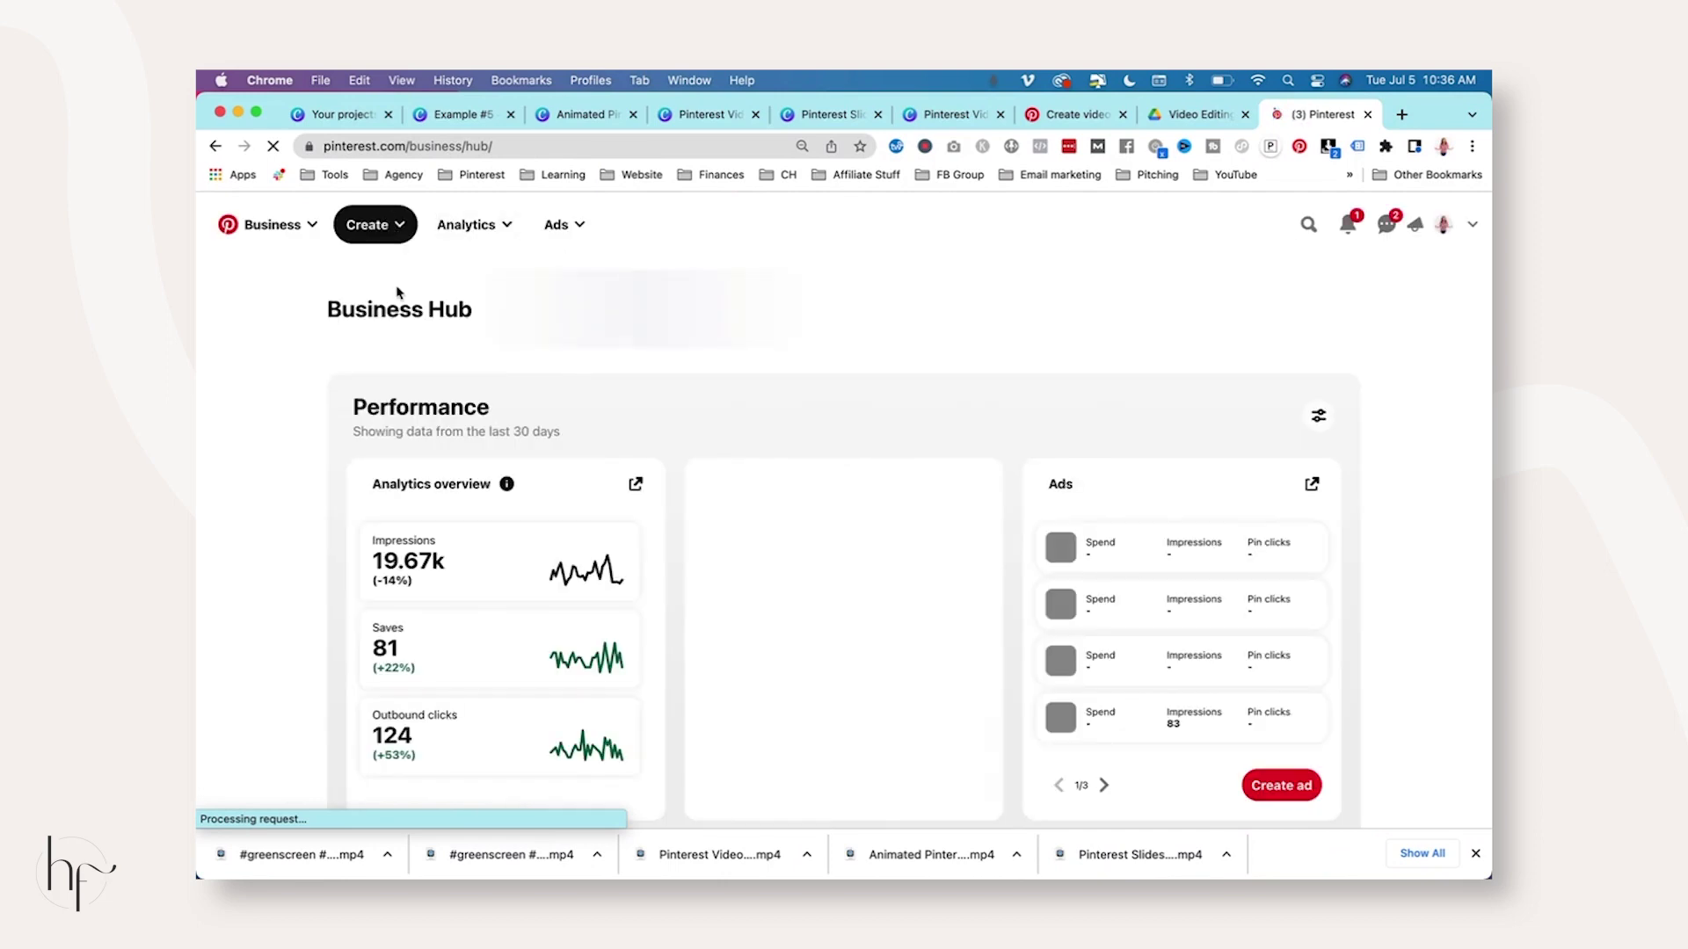
click(347, 272)
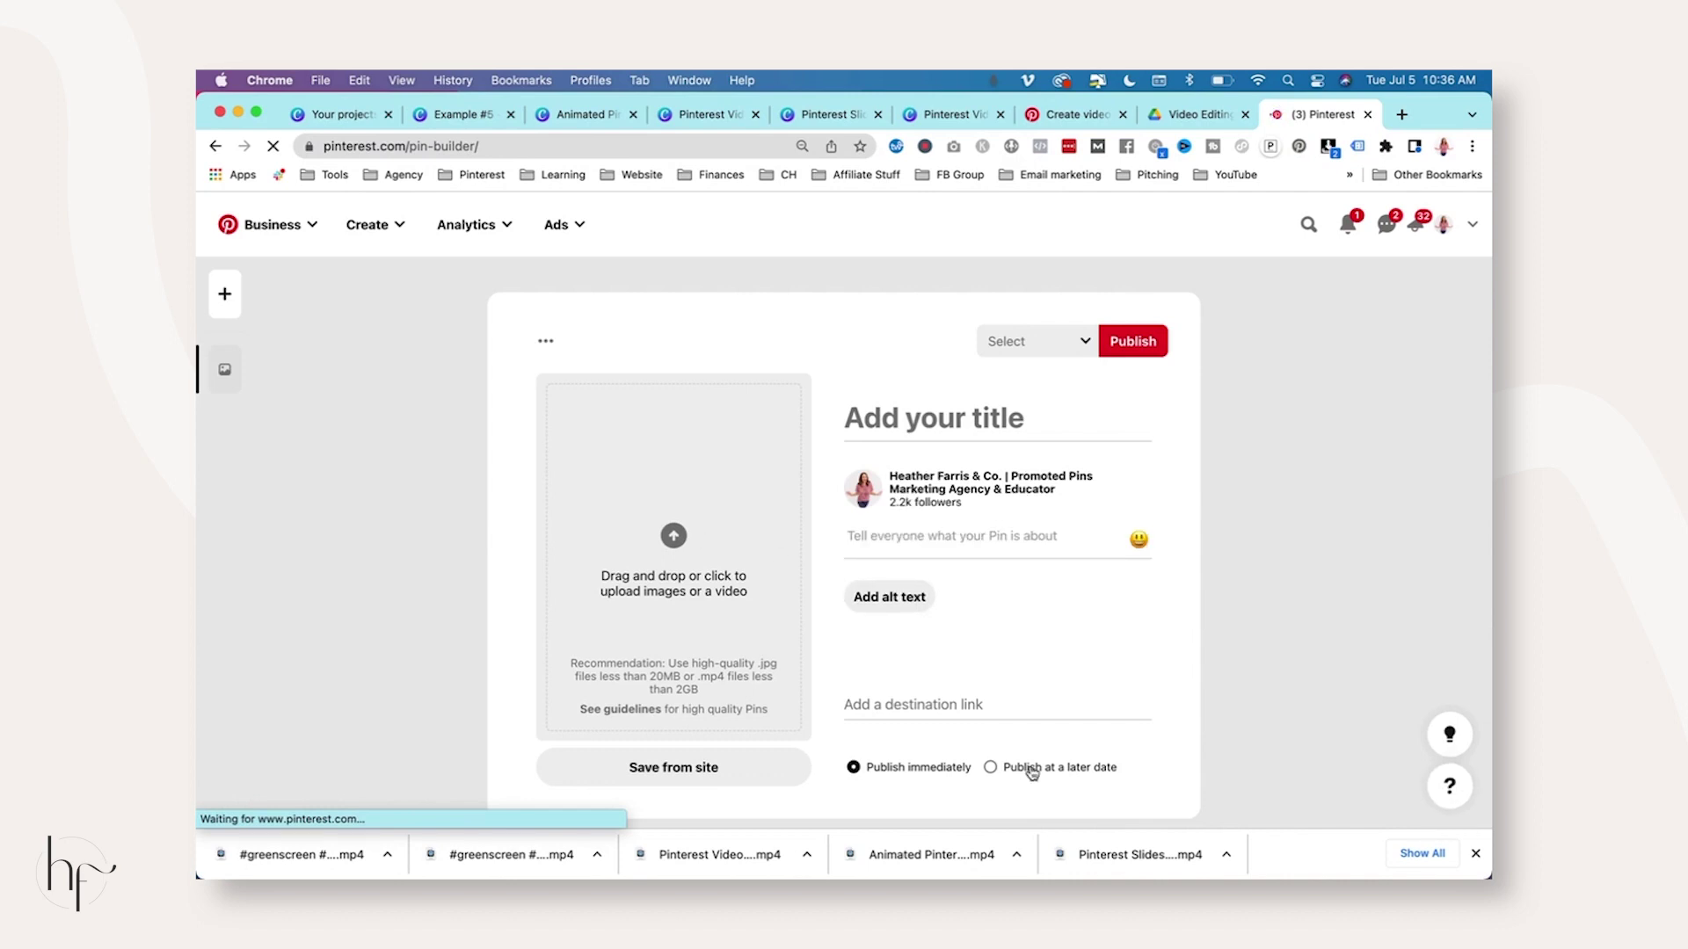
Select the recent videos in Finder's Downloads and drag the slideshow video onto the pin upload area.
mouse_move(400, 870)
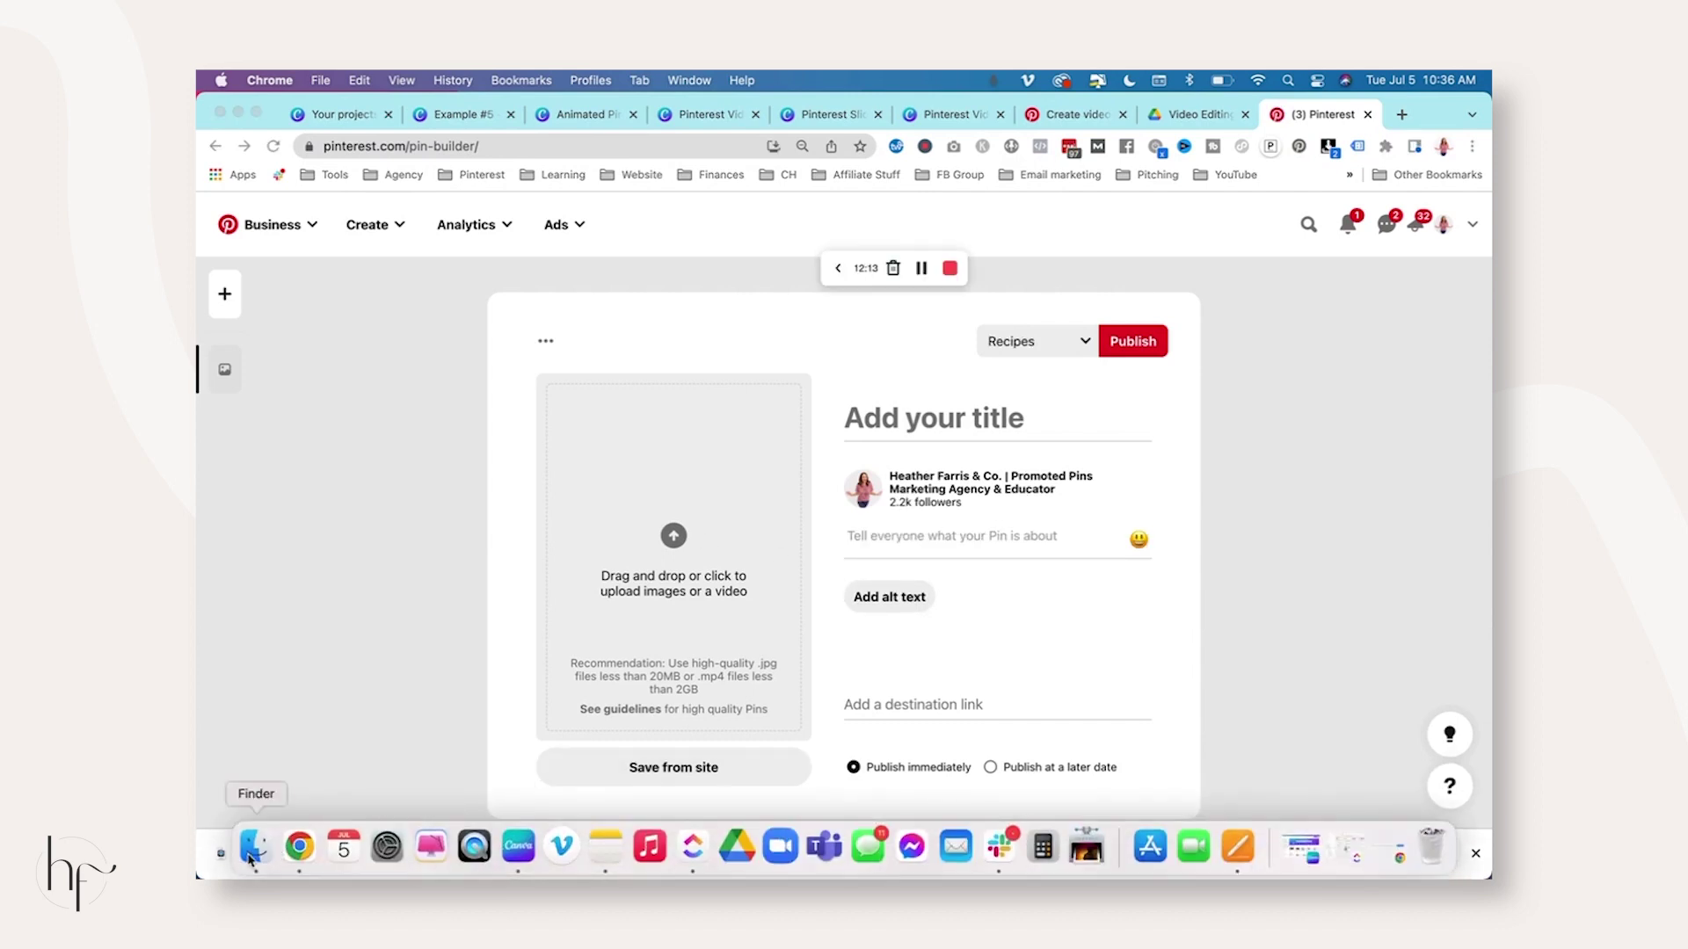
click(254, 846)
click(527, 341)
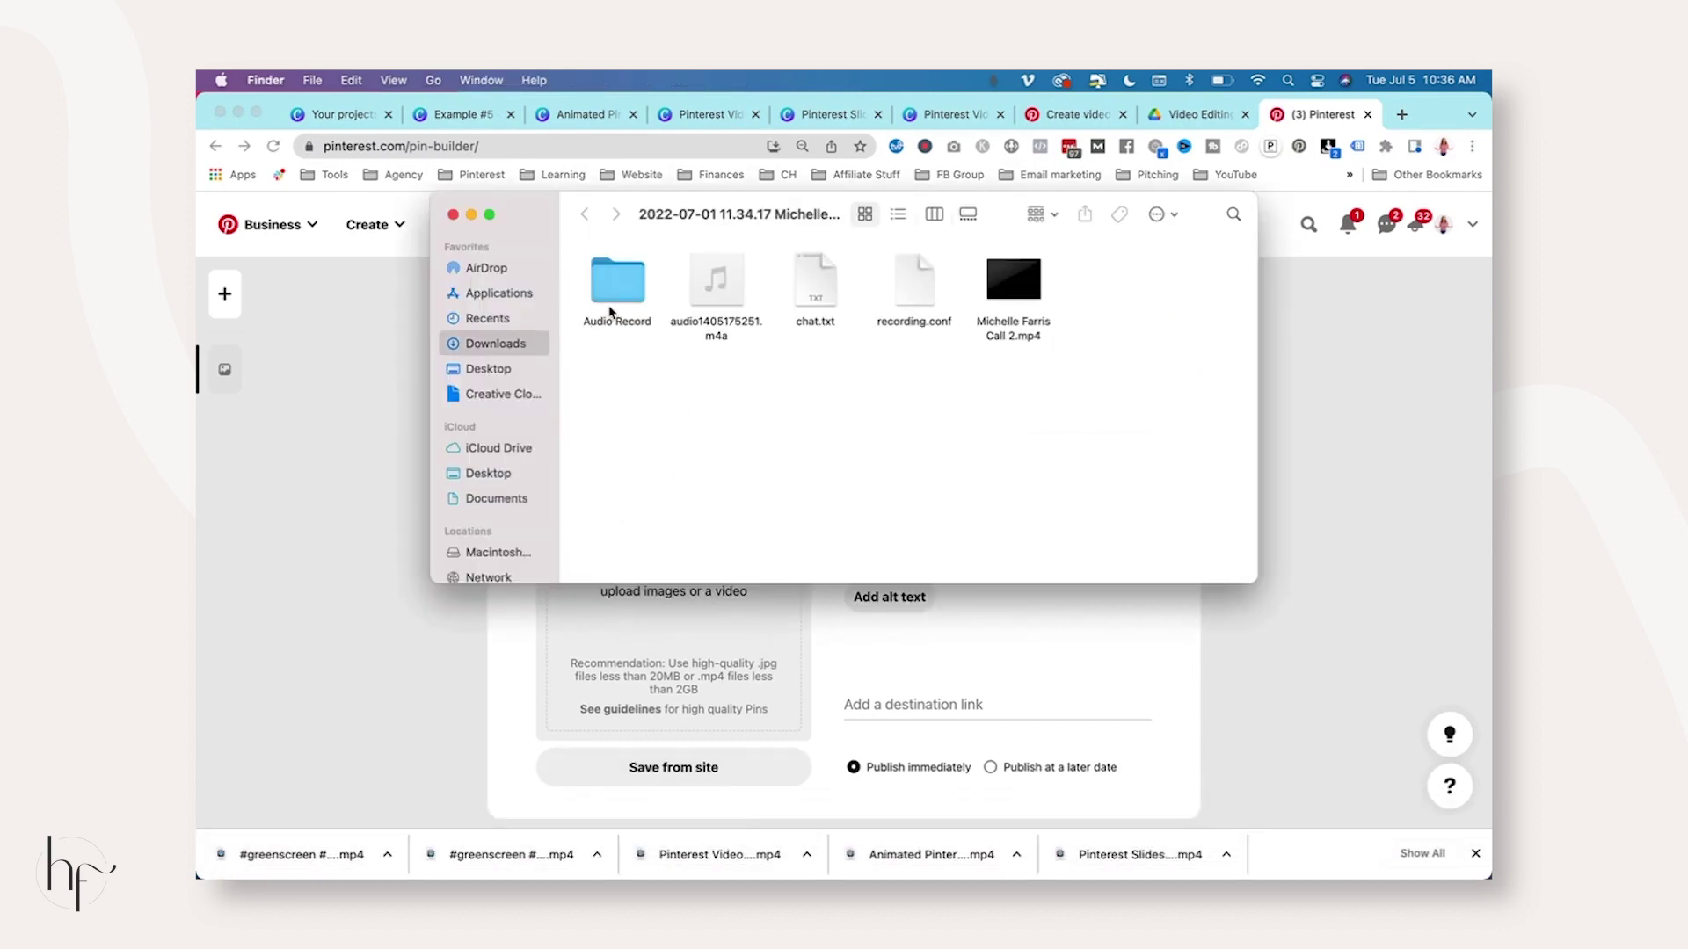
drag(578, 301, 645, 672)
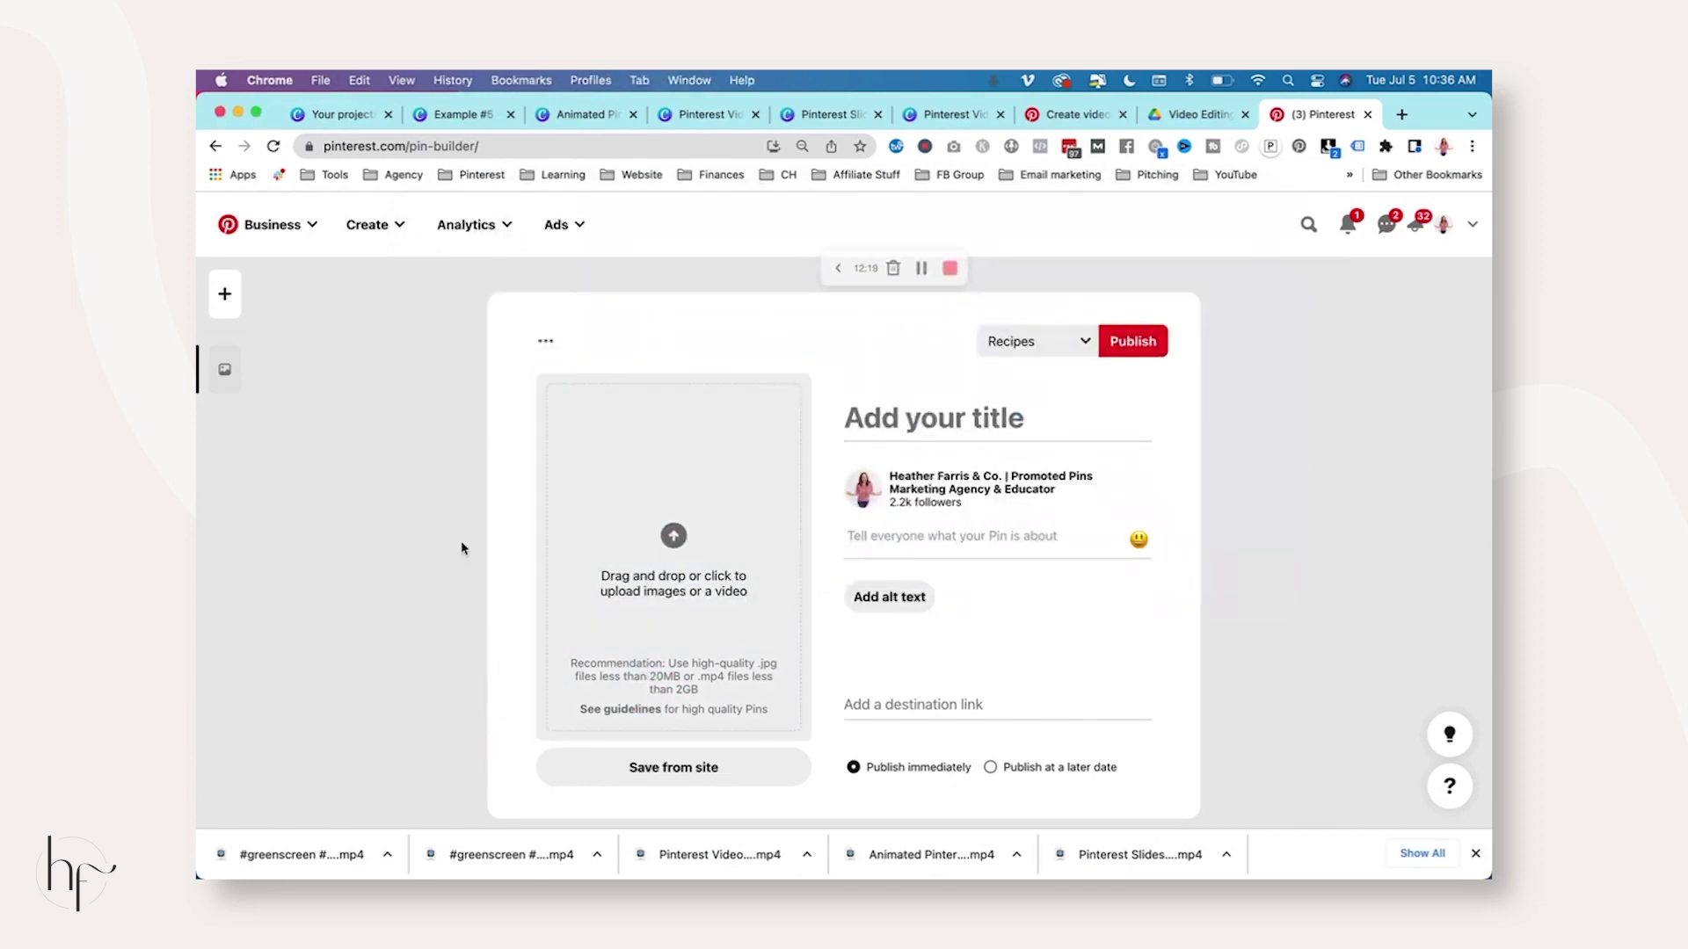
scroll(393, 560, down, 2)
scroll(393, 560, up, 2)
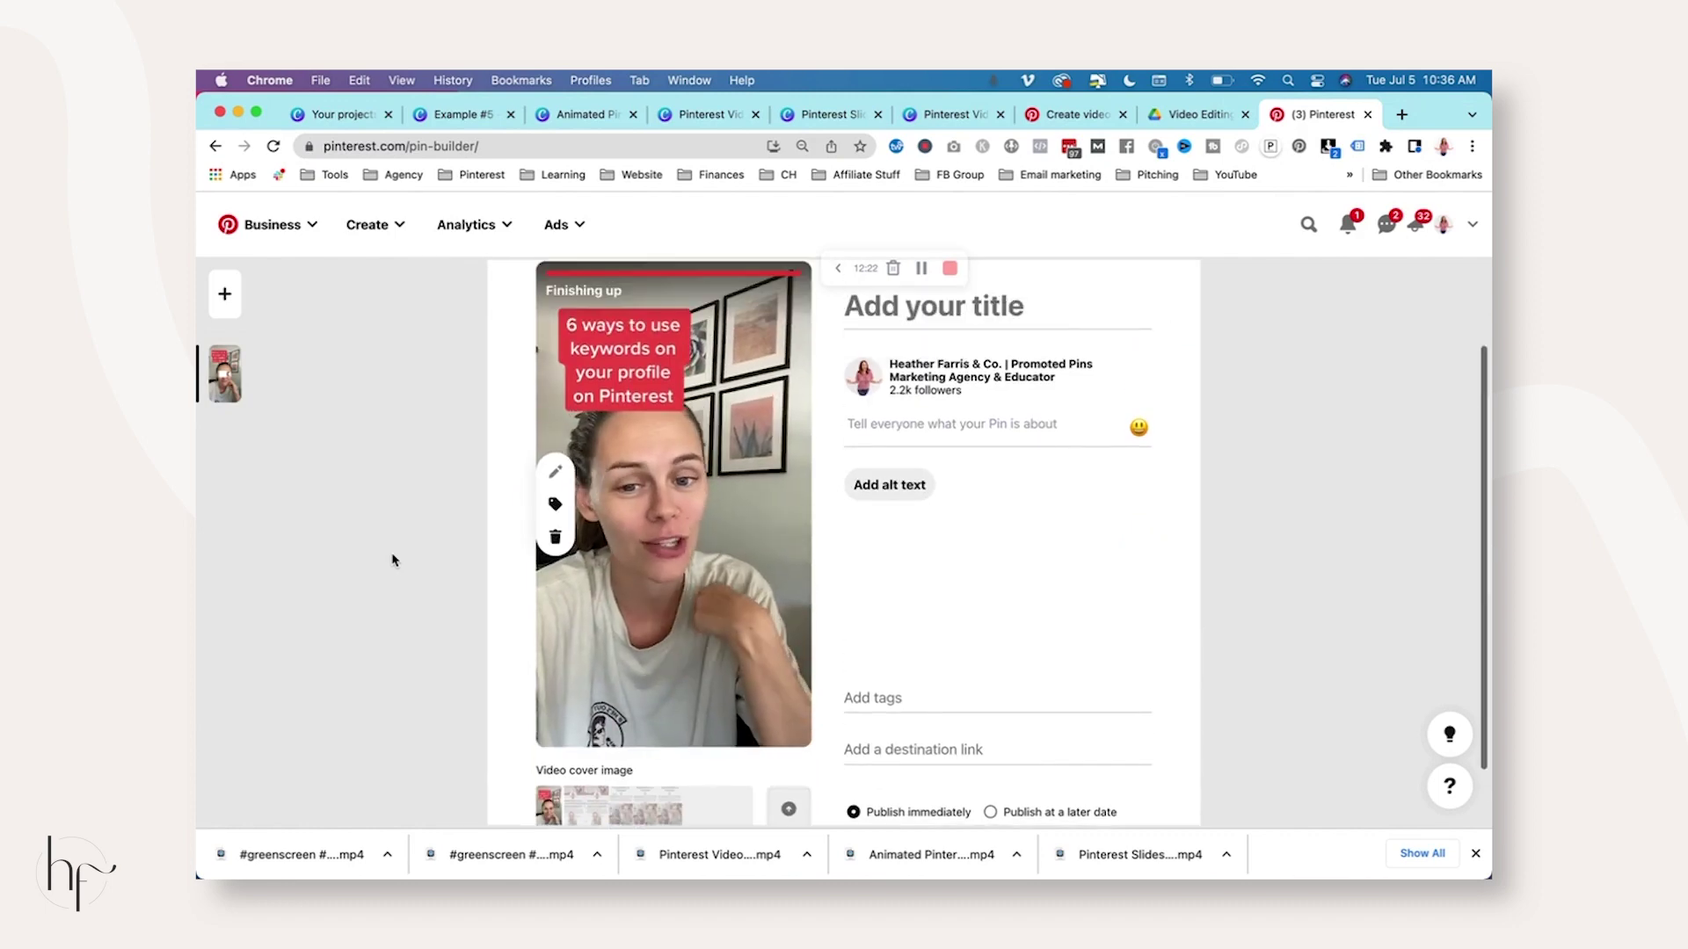
click(234, 851)
drag(1015, 312, 663, 542)
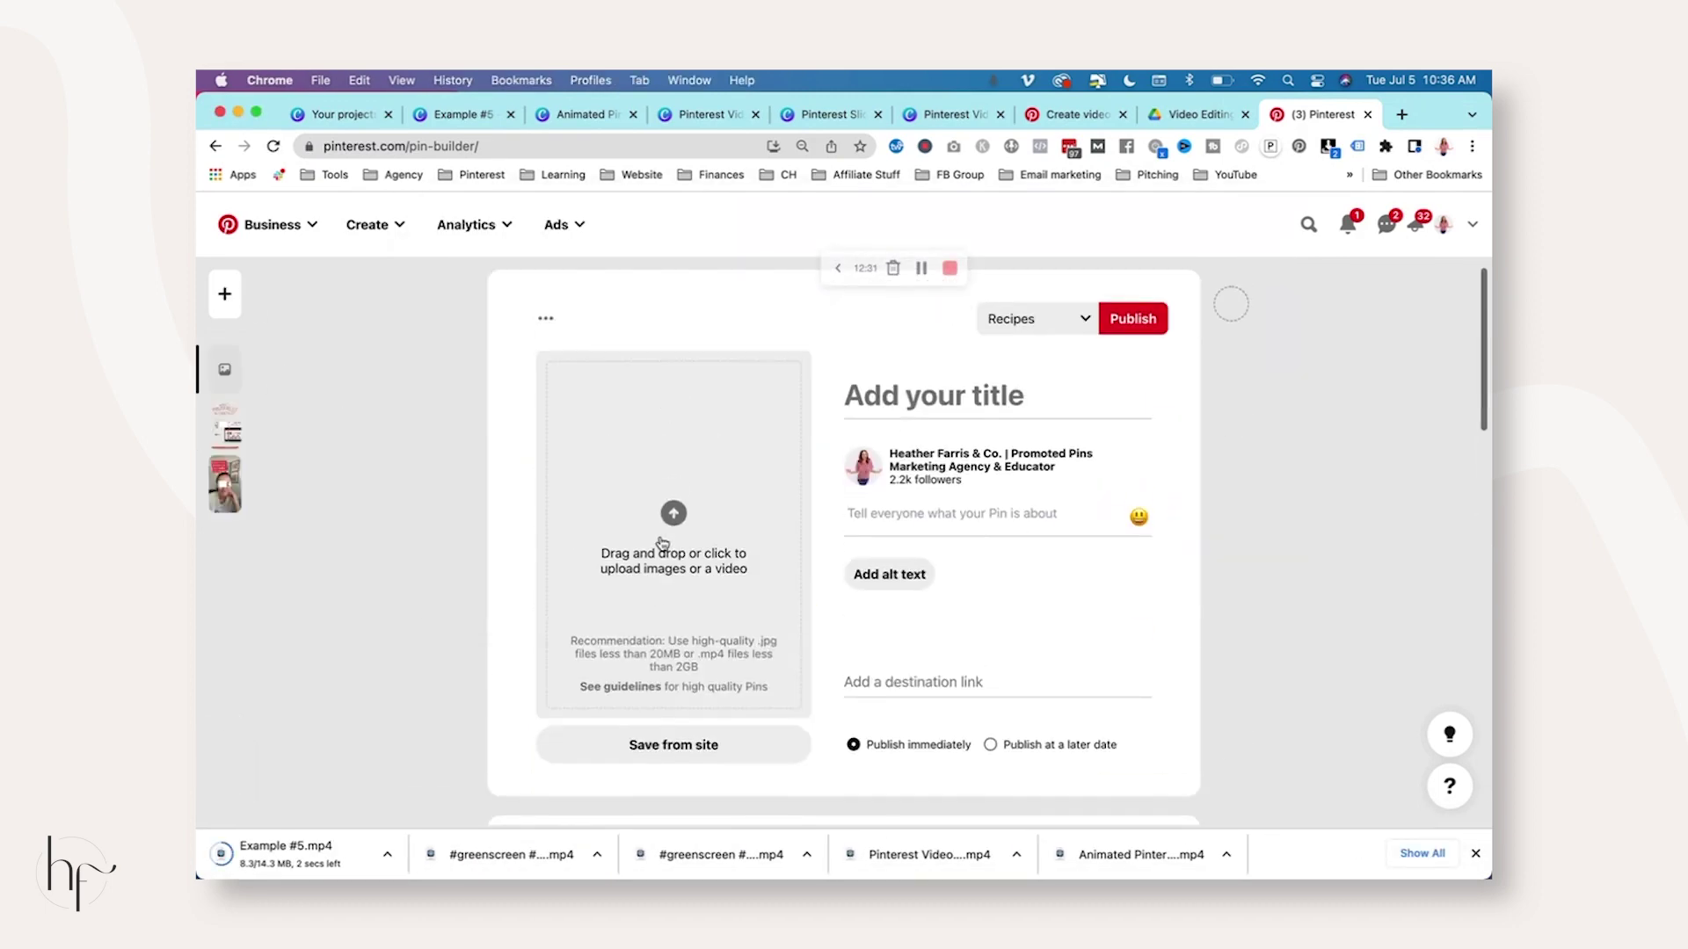
Upload a video from Downloads, then Animated Pinterest Pin.mp4 into the empty draft.
click(663, 543)
click(902, 351)
click(1246, 719)
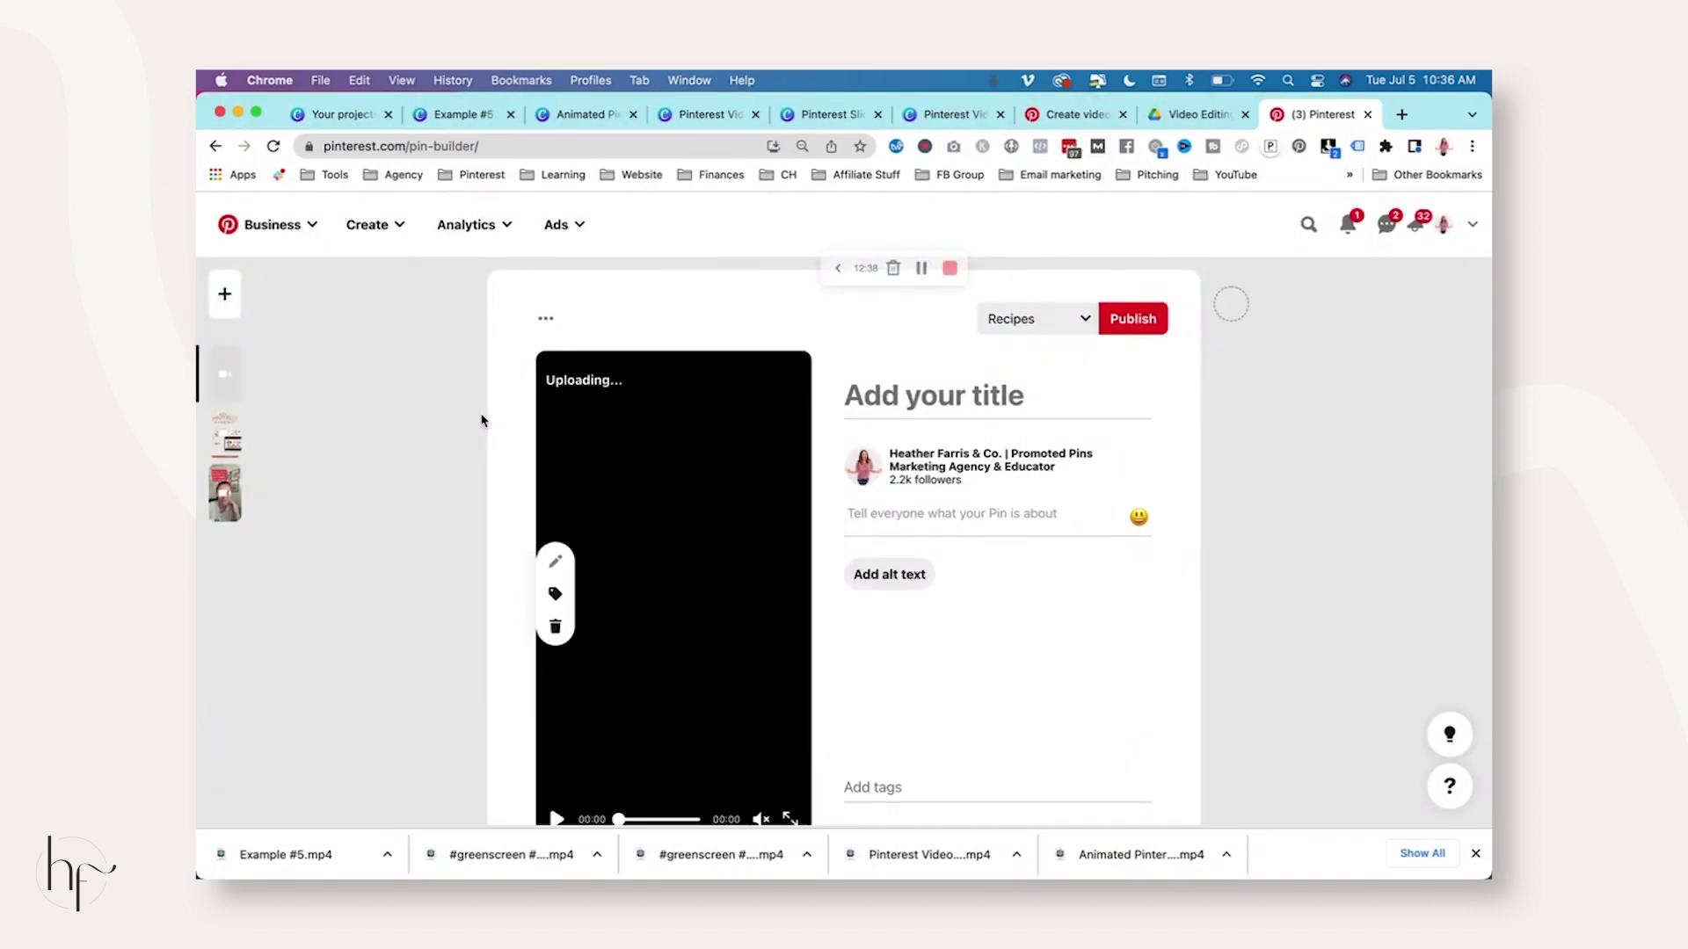
click(805, 429)
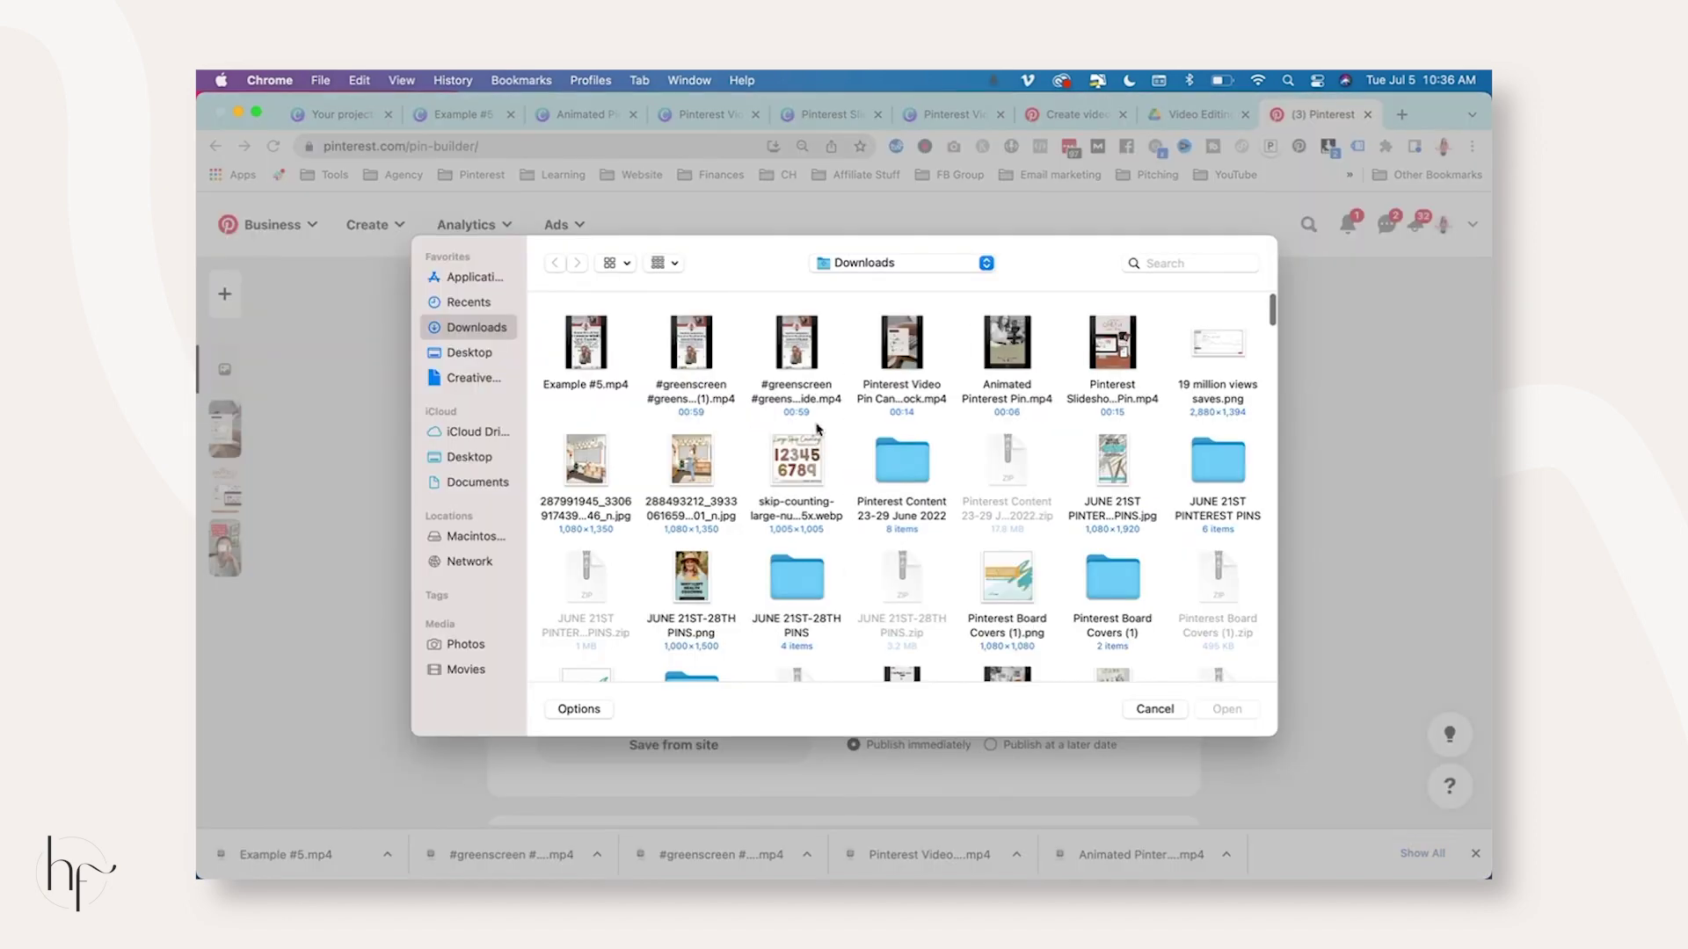
click(1020, 369)
click(1228, 708)
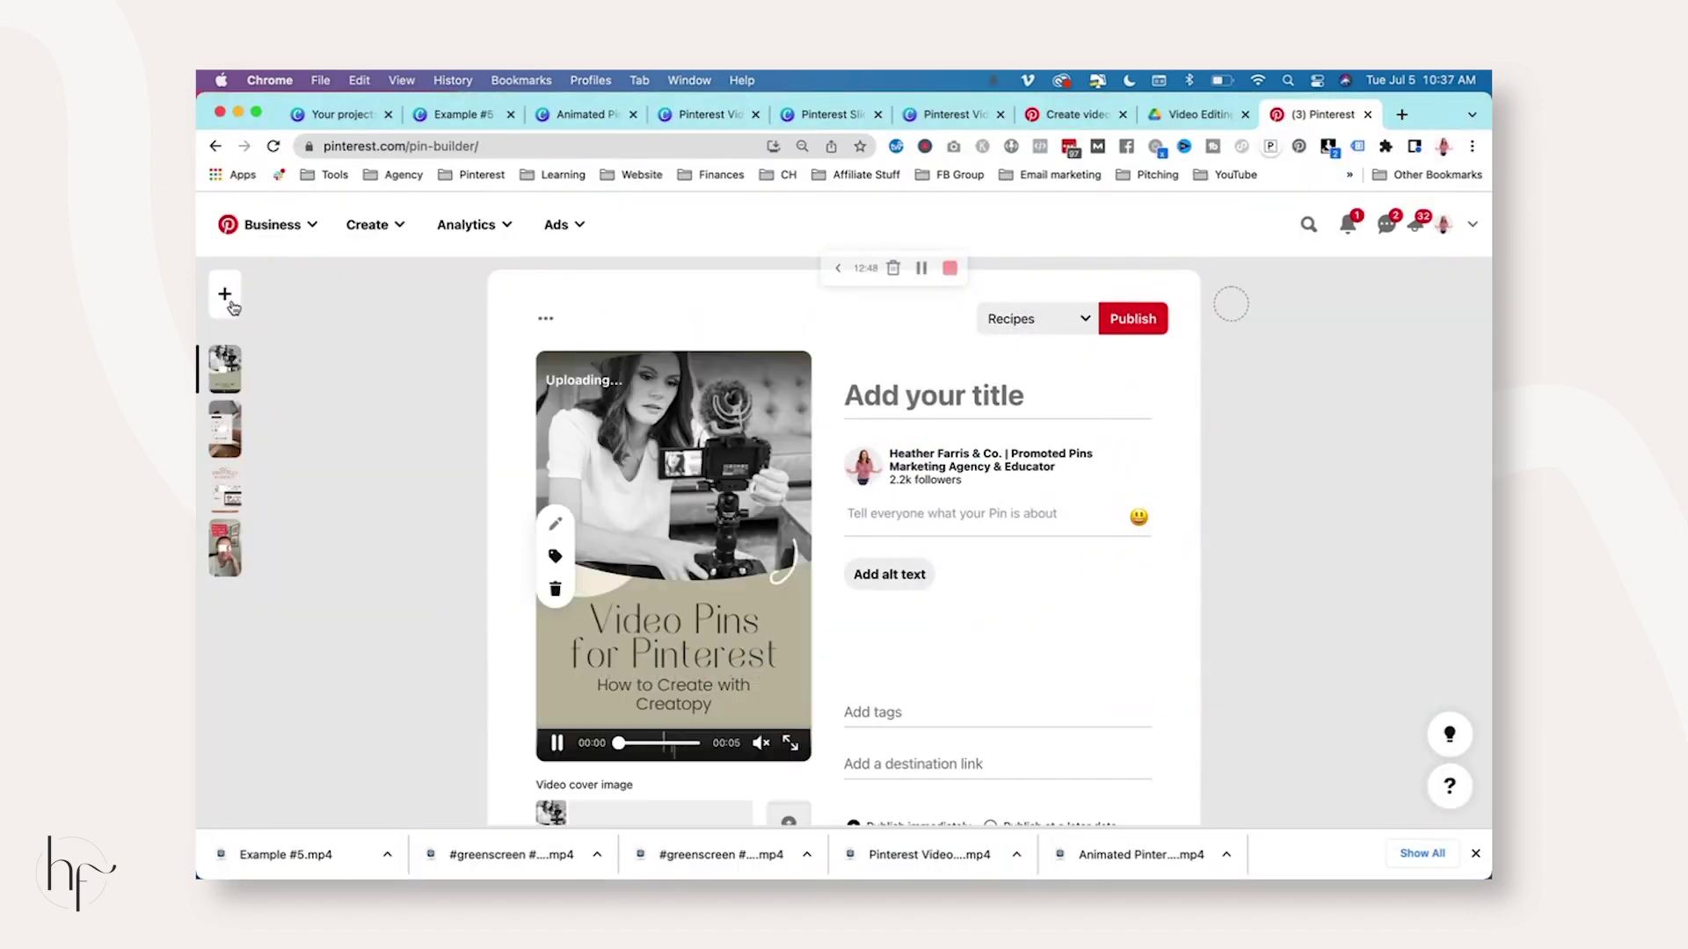
Add a new draft with Example #5.mp4, leaving the last draft blank.
click(231, 307)
click(694, 538)
click(582, 378)
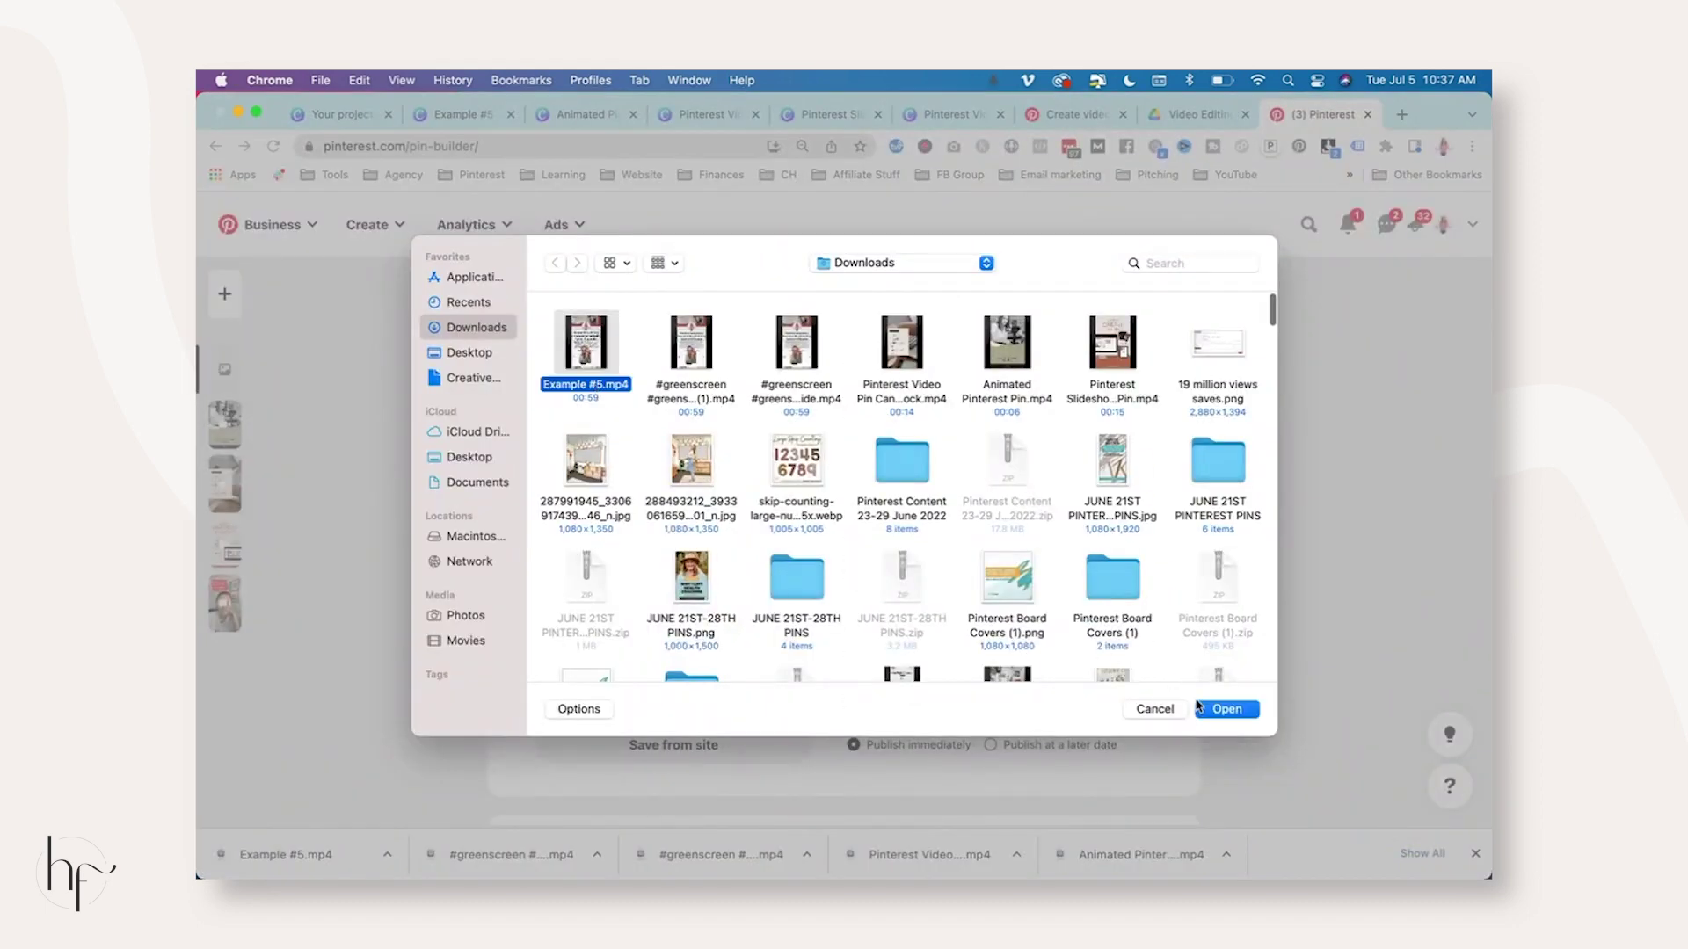
click(1222, 708)
scroll(678, 533, down, 10)
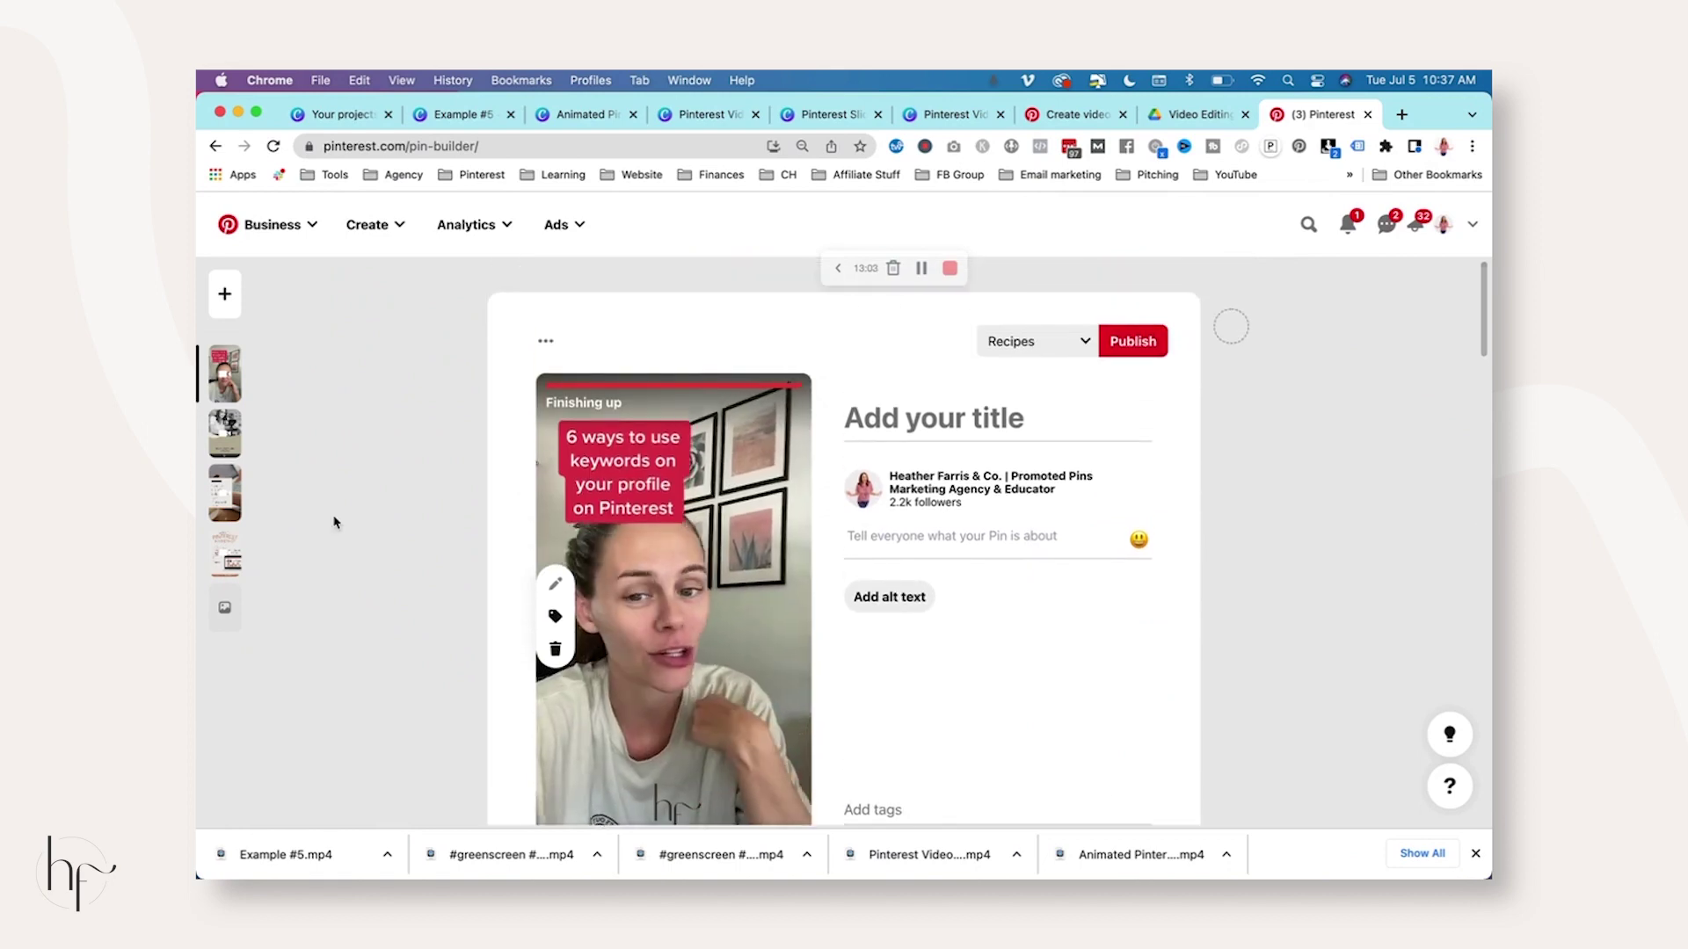
click(225, 607)
click(652, 595)
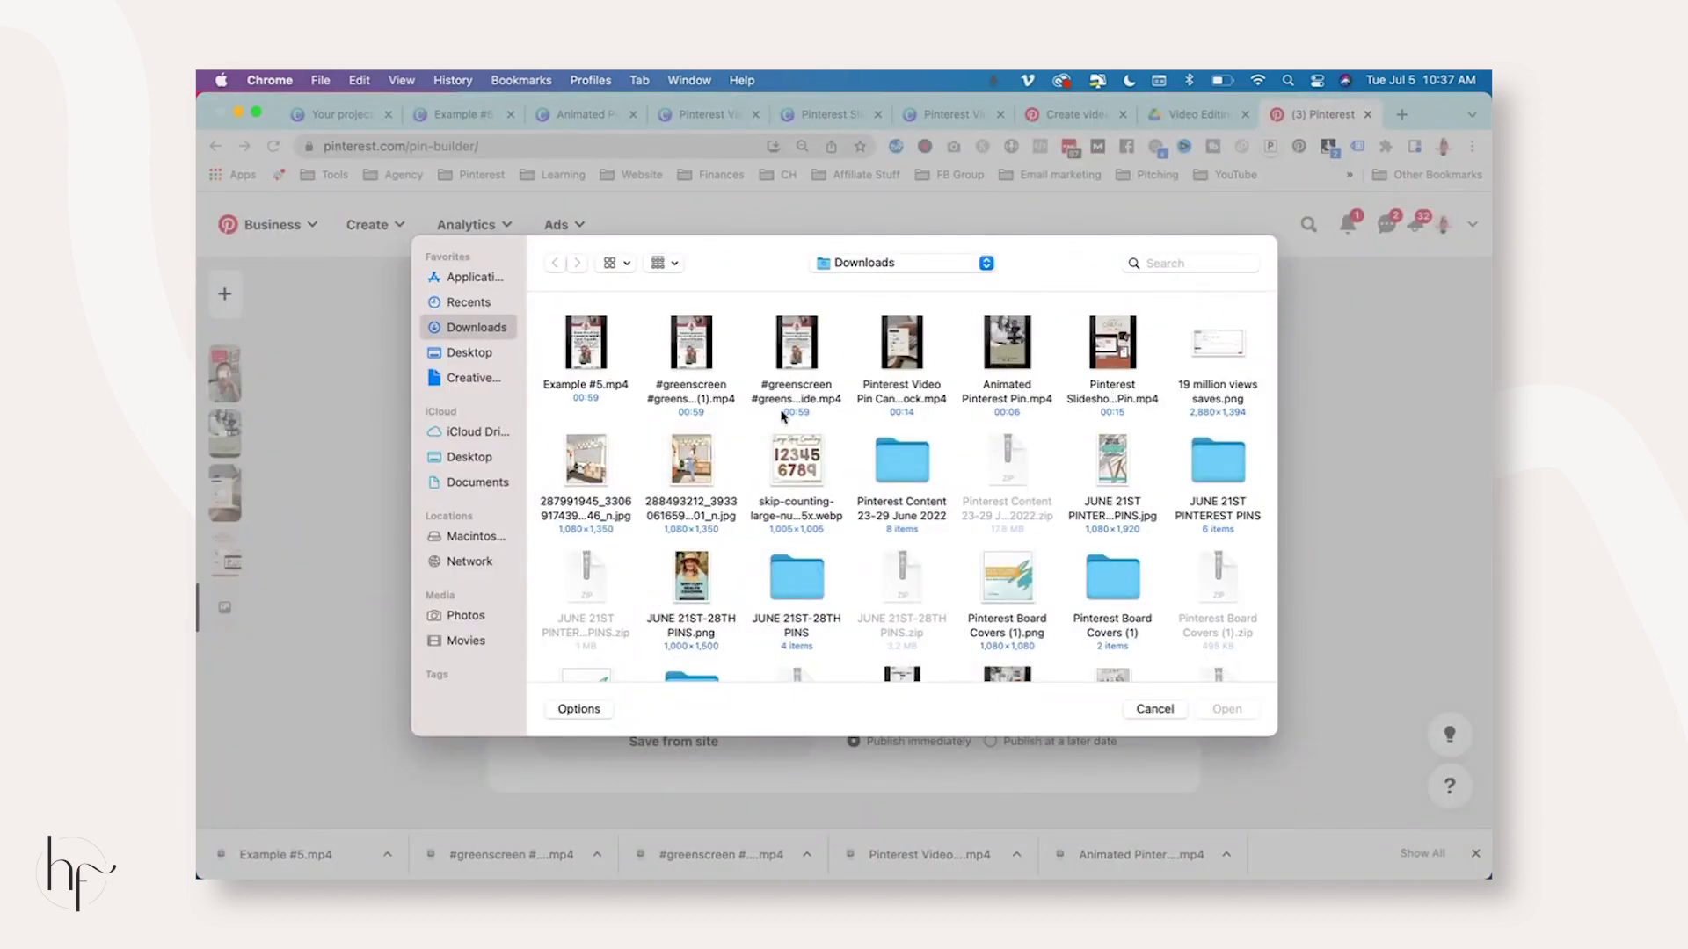
click(1147, 708)
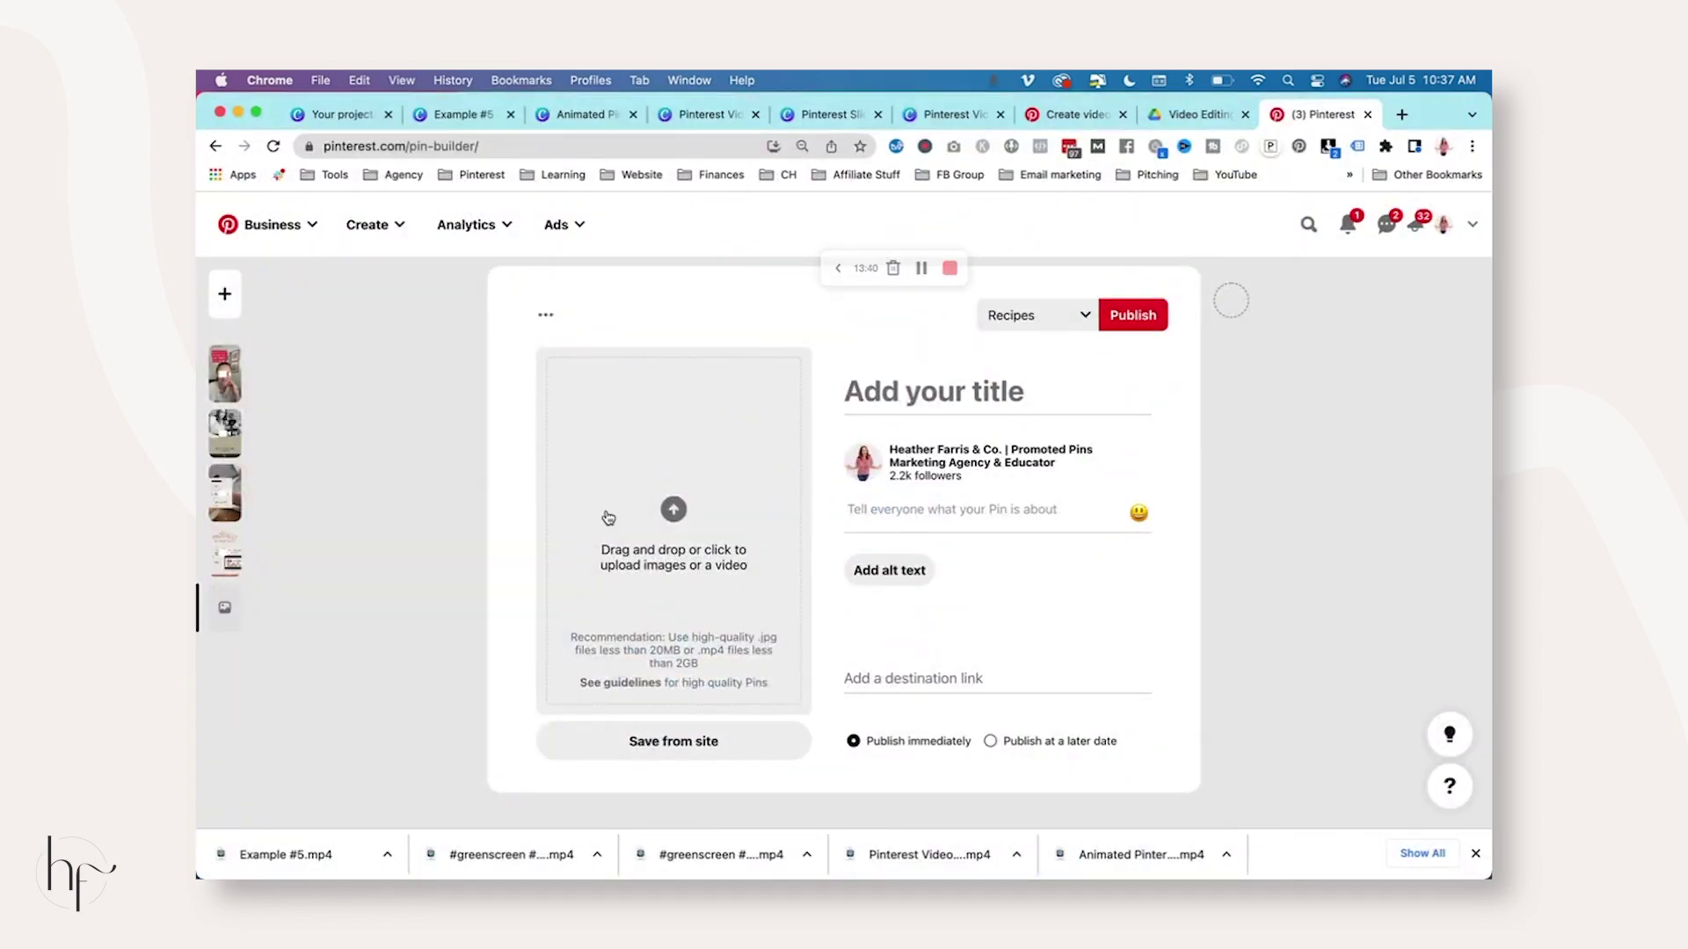
scroll(608, 518, up, 15)
Scrub the fourth draft's Pinterest Marketing slideshow video back and replay it from the start.
scroll(738, 601, down, 5)
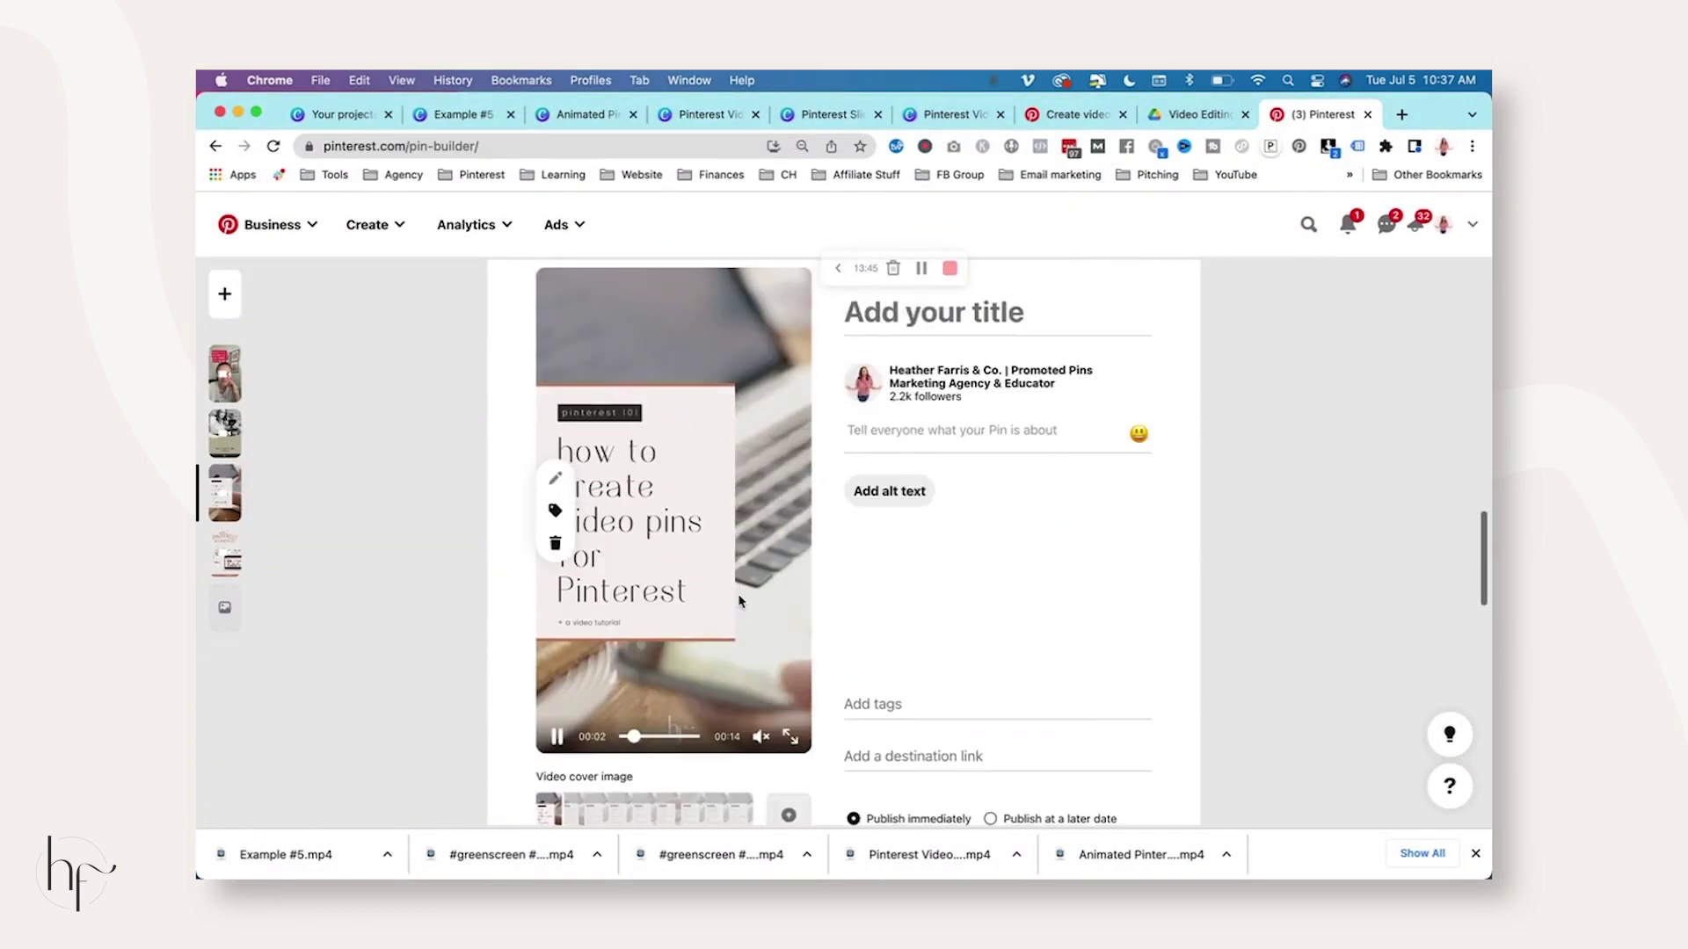
scroll(738, 601, down, 6)
scroll(673, 542, up, 2)
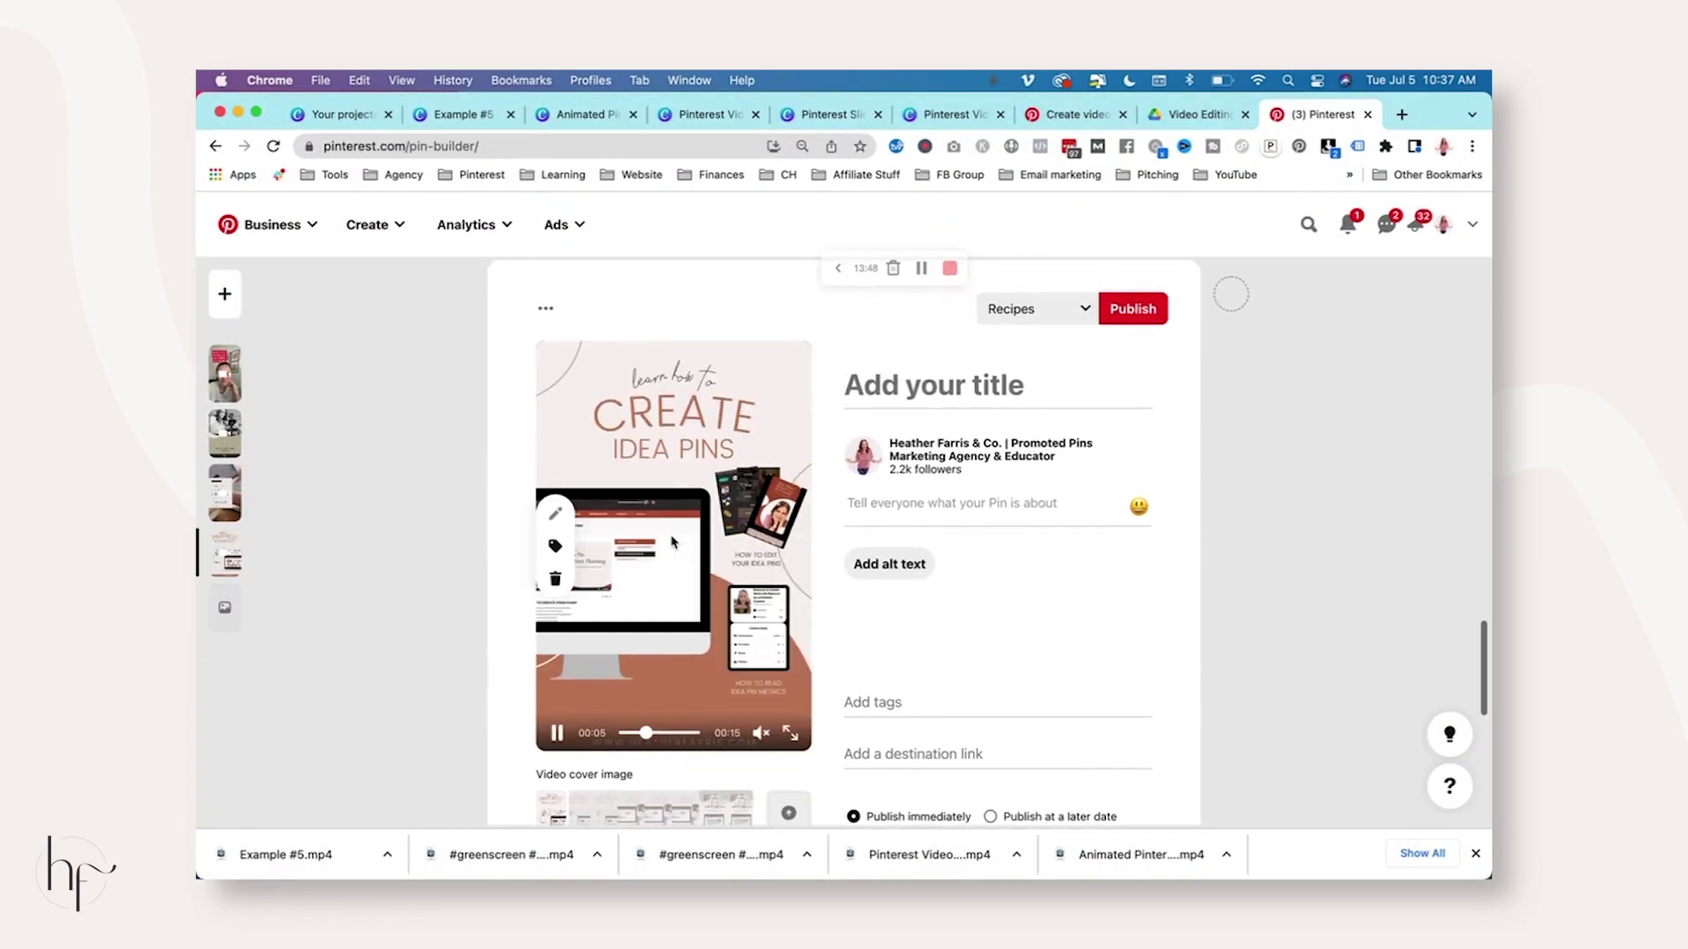
click(631, 733)
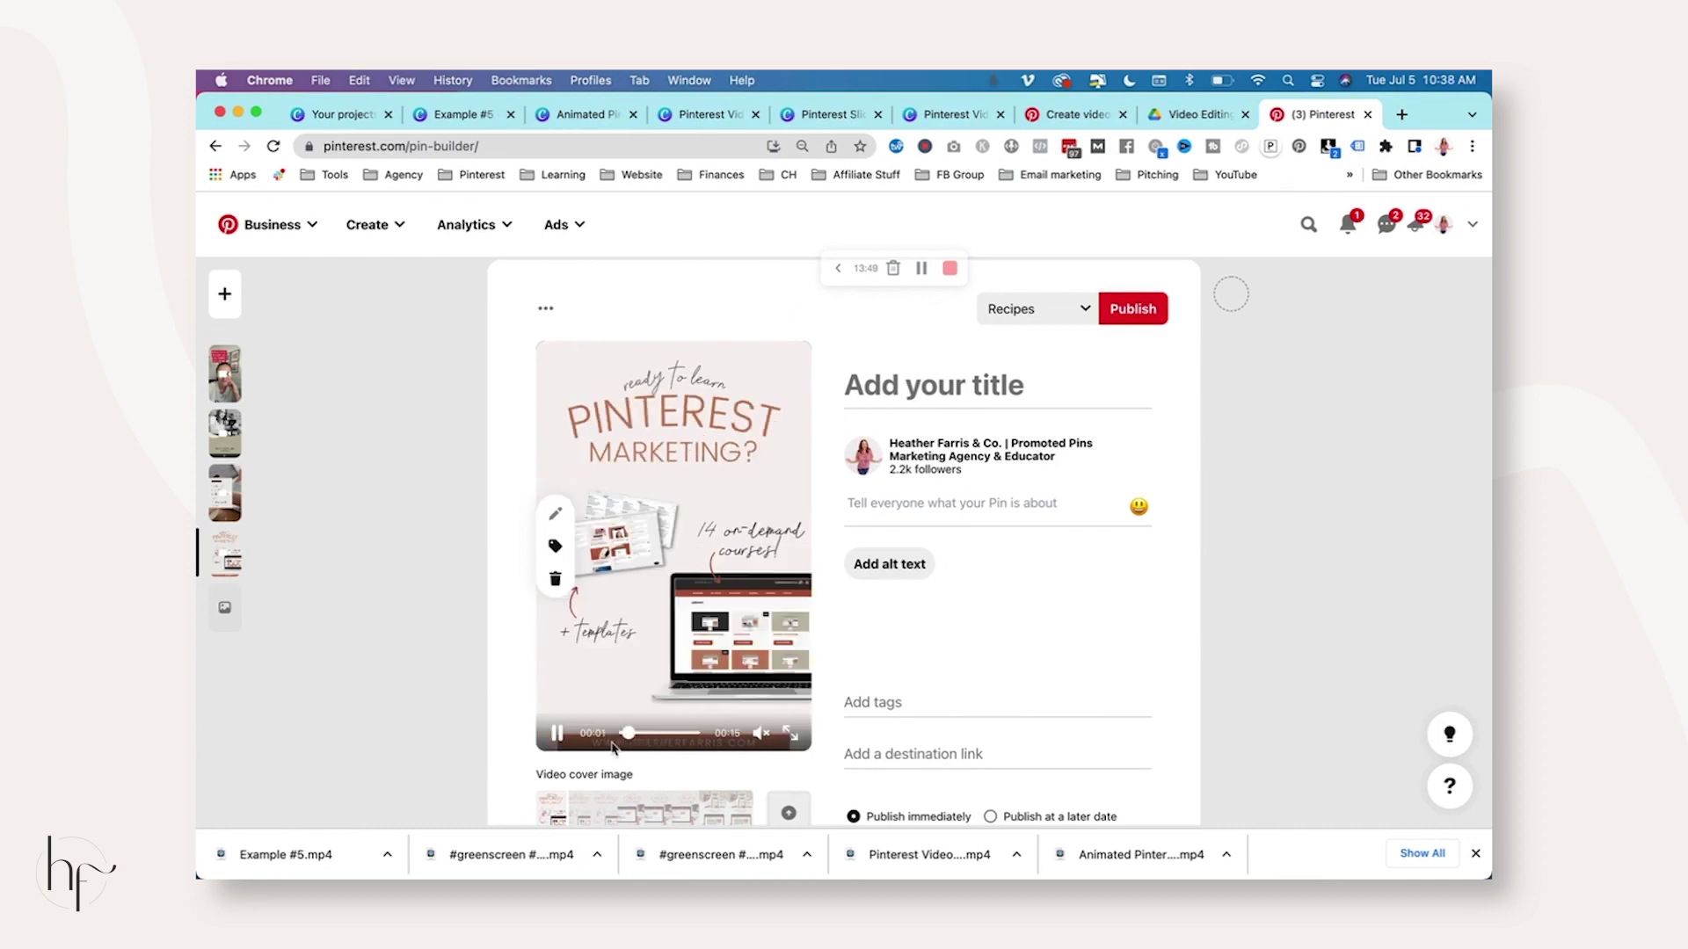
click(558, 735)
click(621, 733)
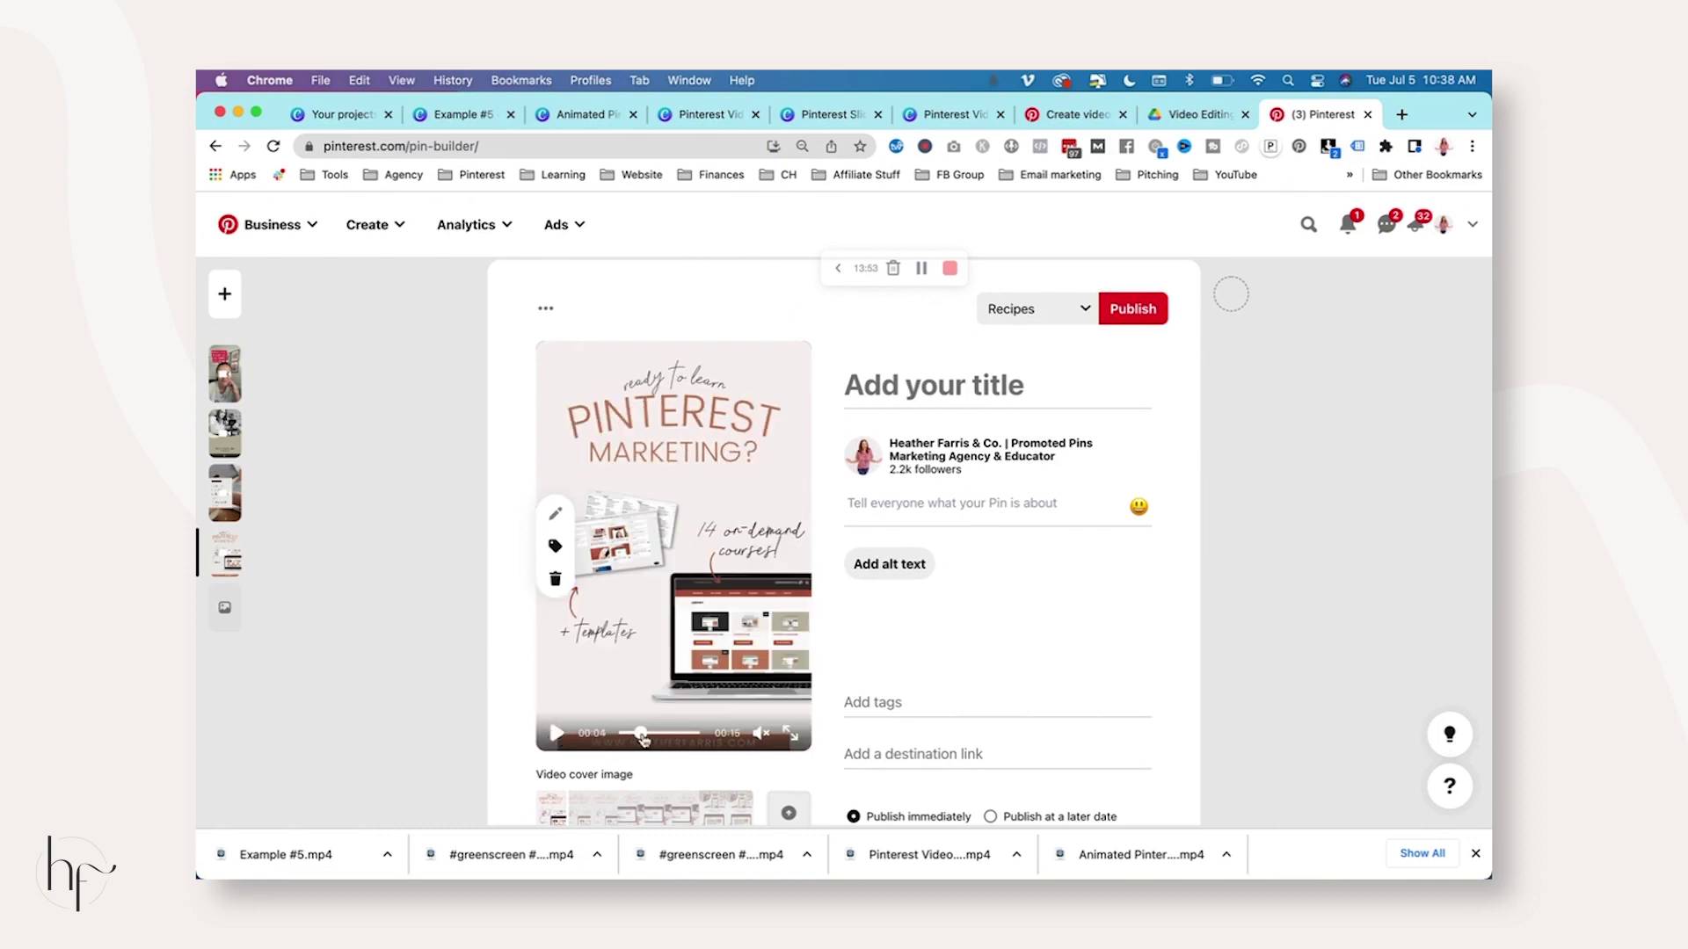
click(556, 735)
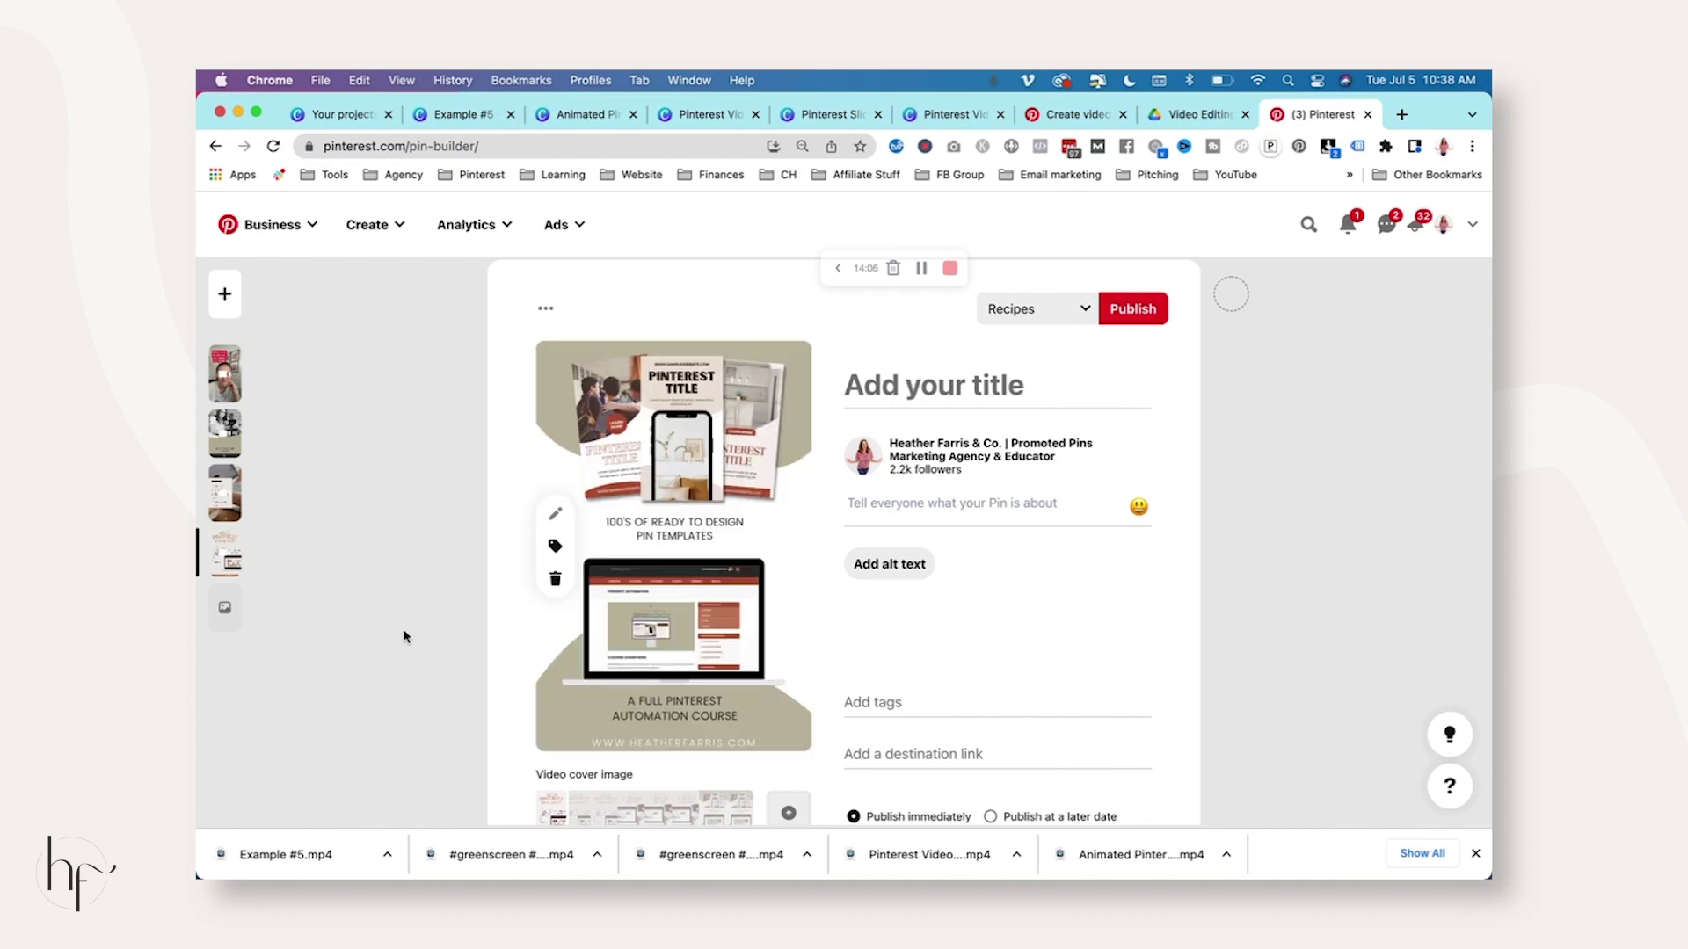
mouse_move(714, 561)
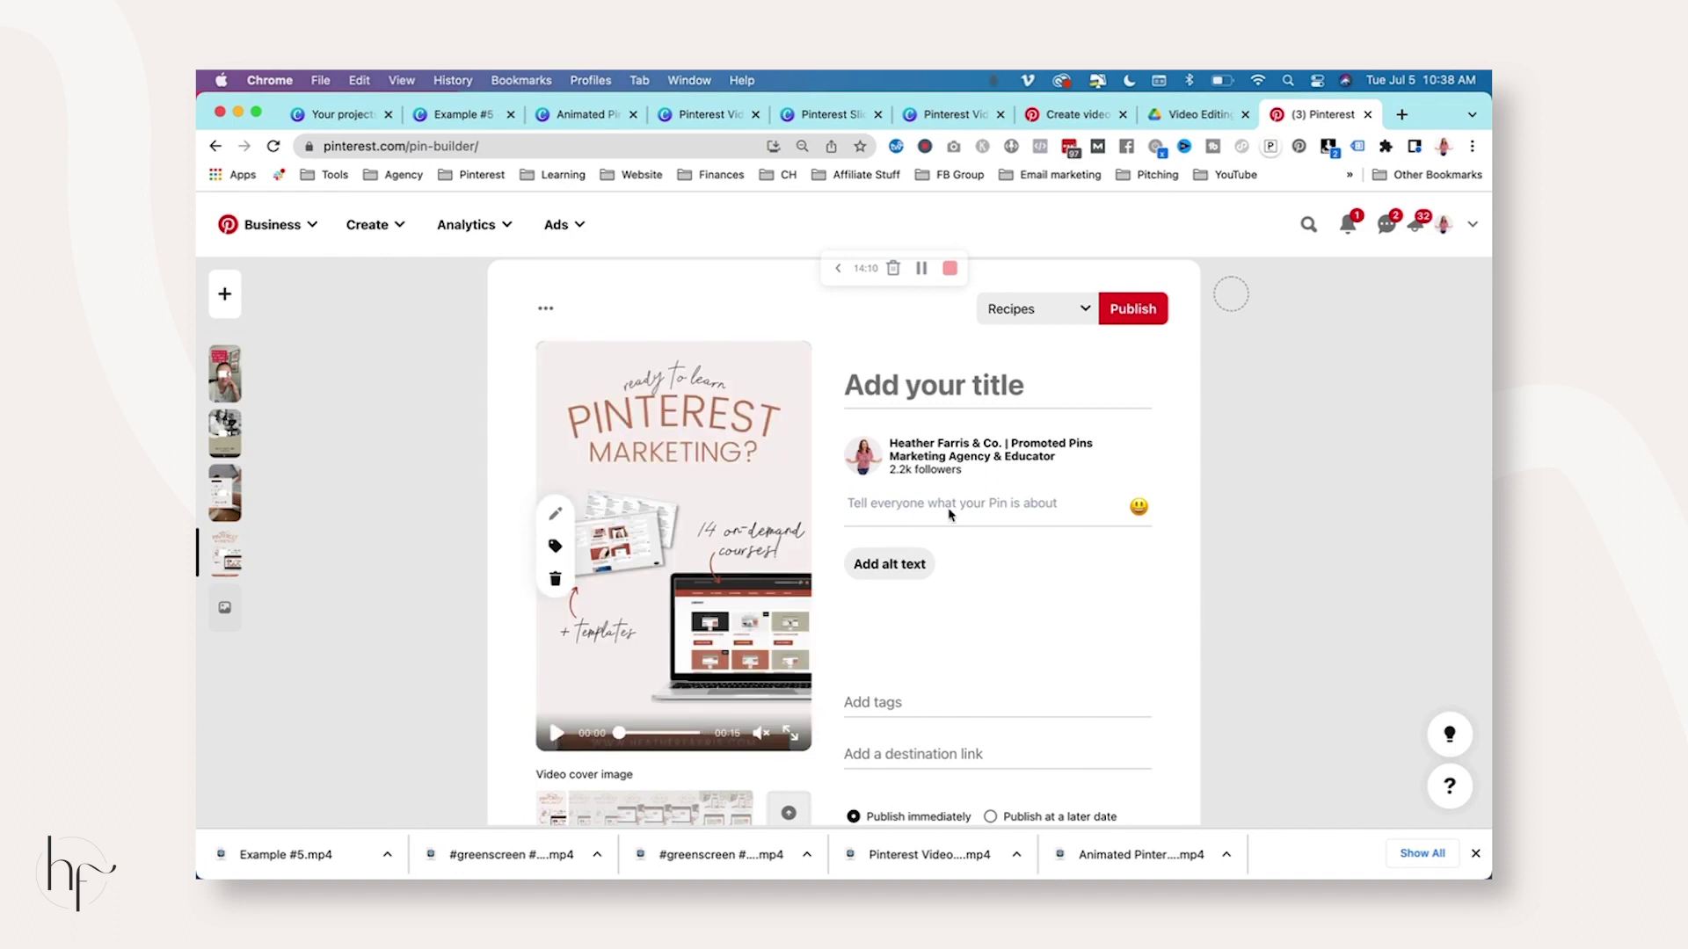
Enter the title 'Ready to Learn Pinterest Marketing for Sales in 2022?' and add the Blog Design tag.
click(977, 385)
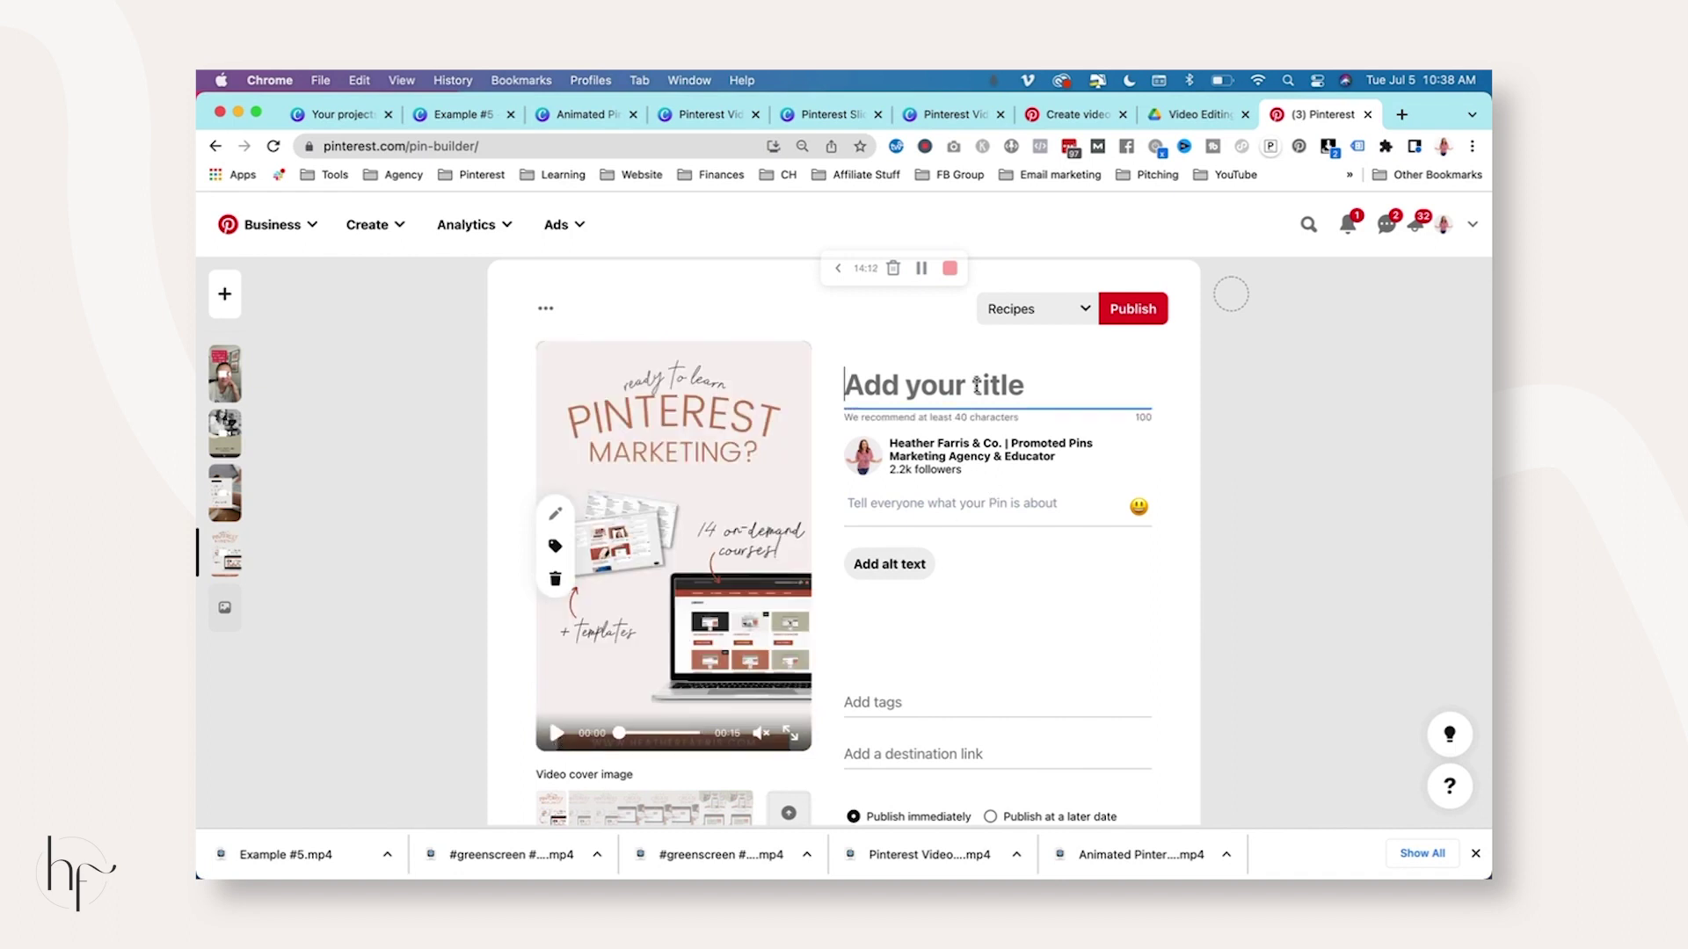
click(922, 271)
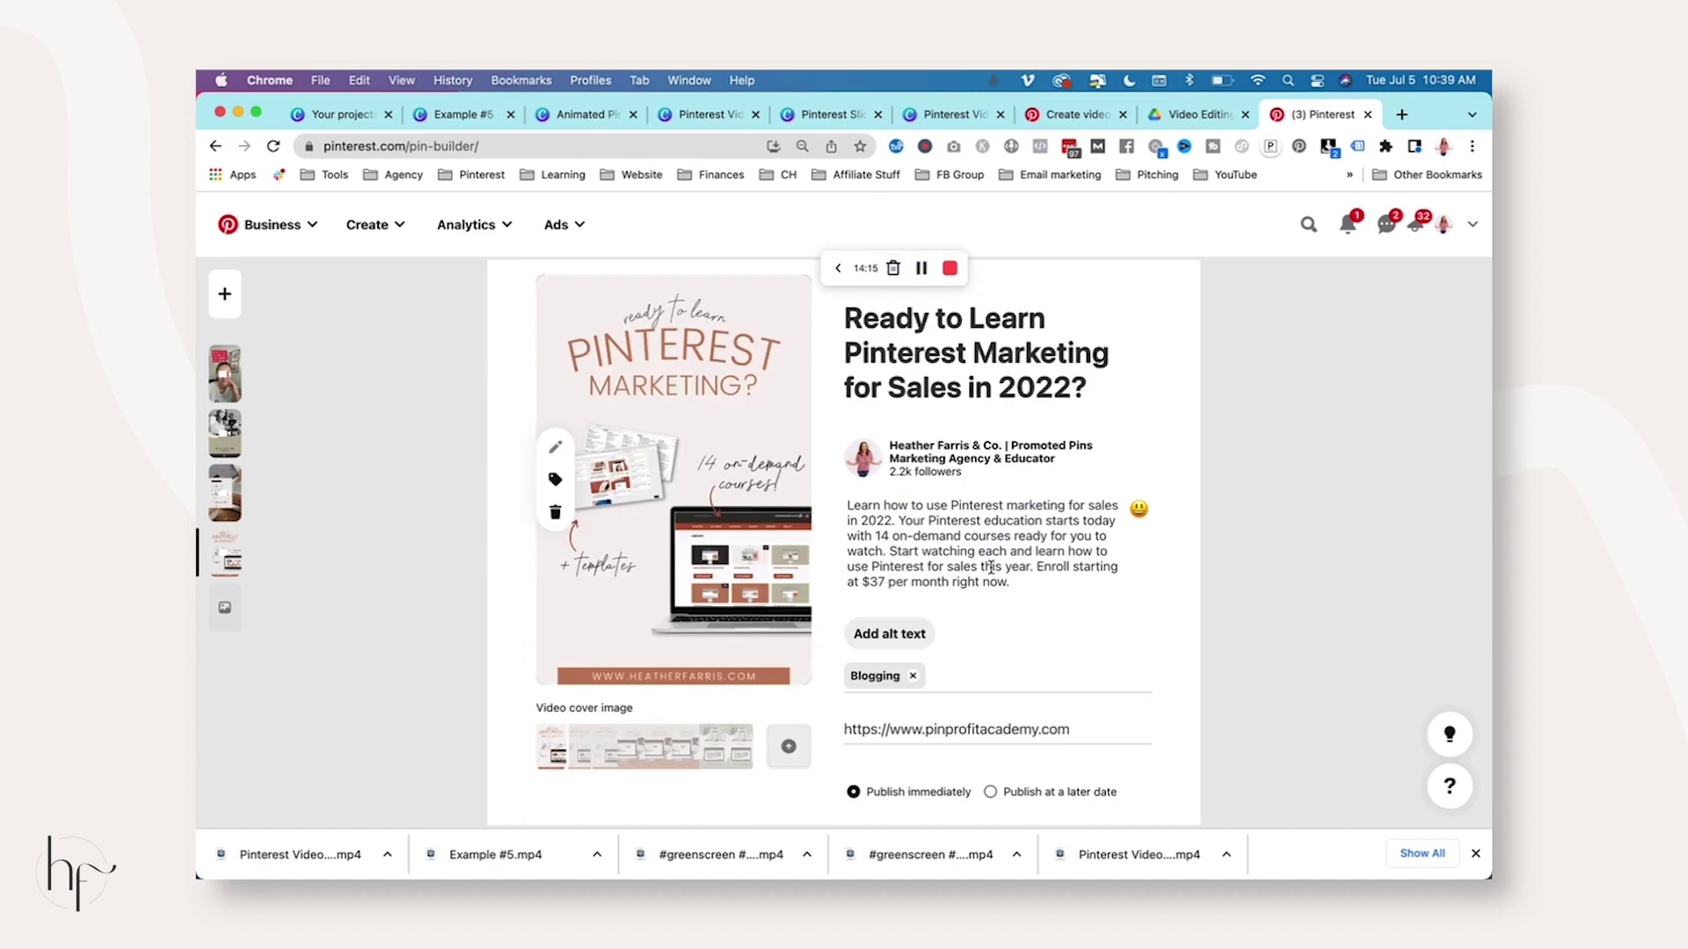
click(977, 694)
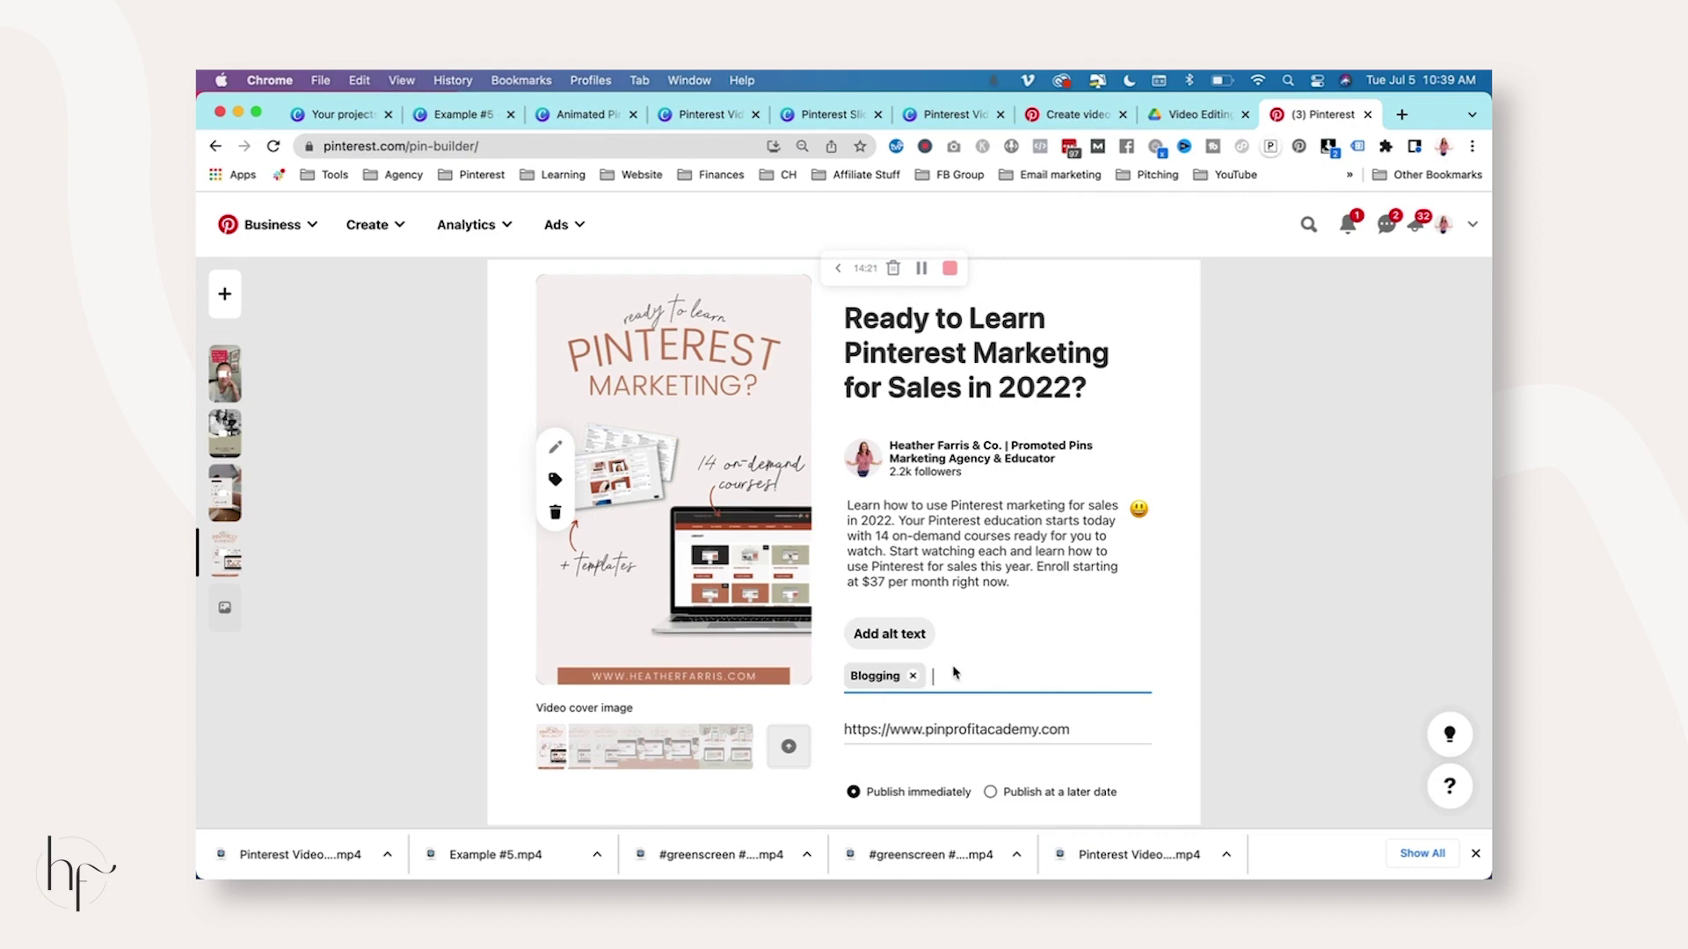
text(blogging)
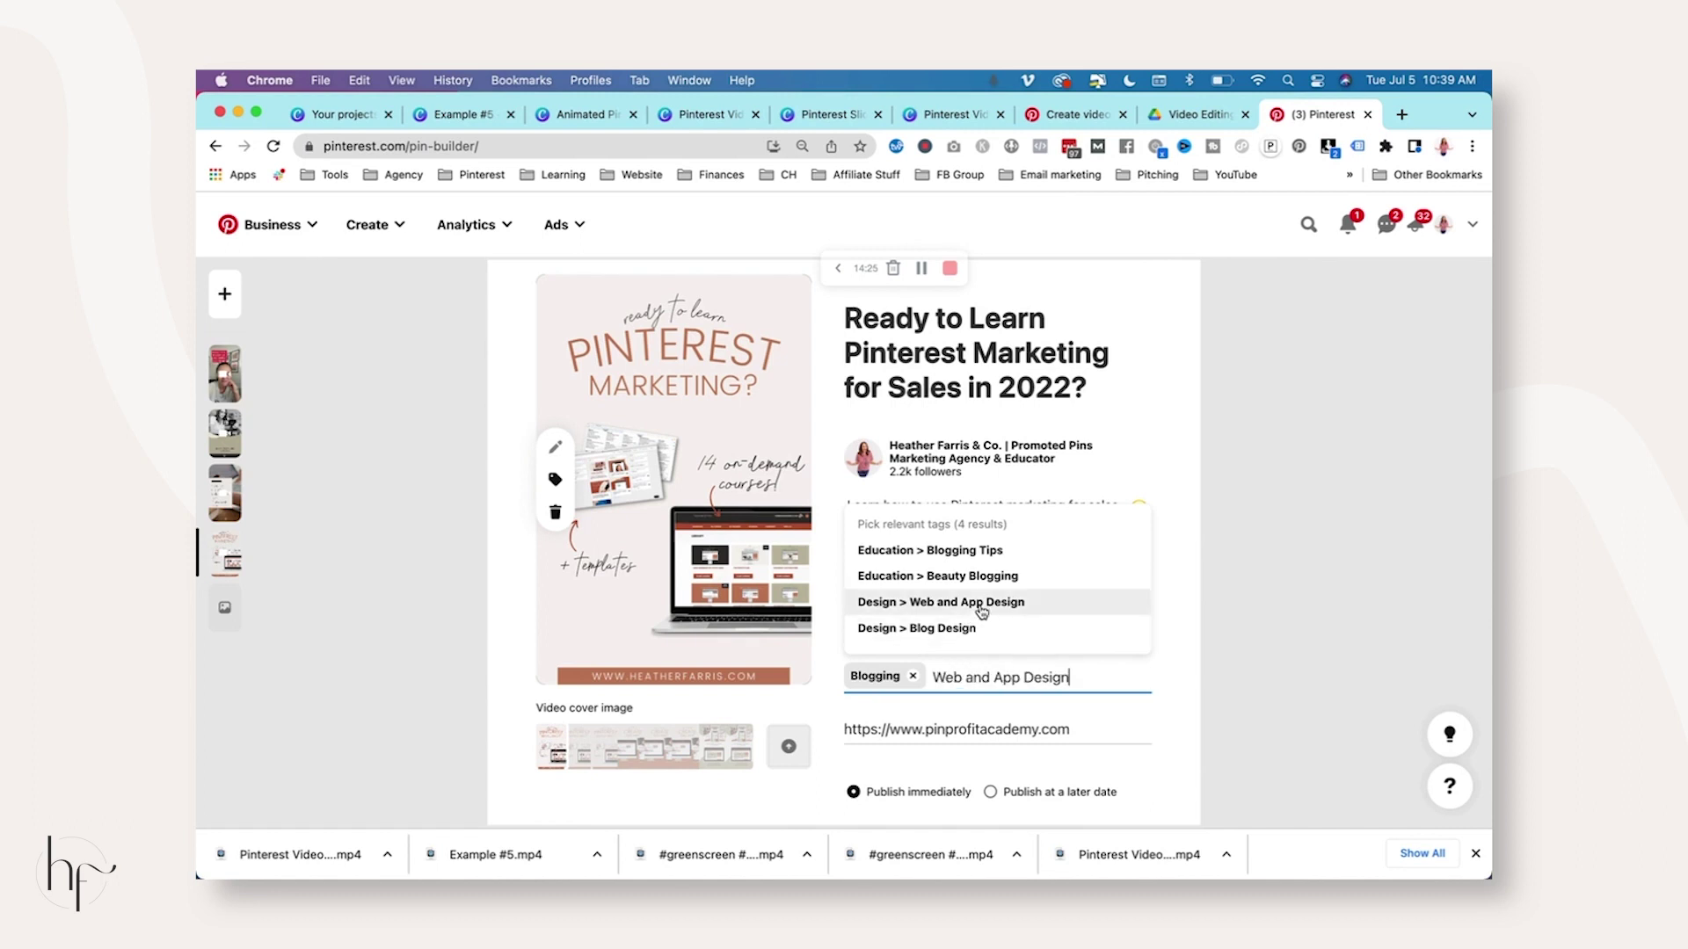
scroll(980, 615, down, 2)
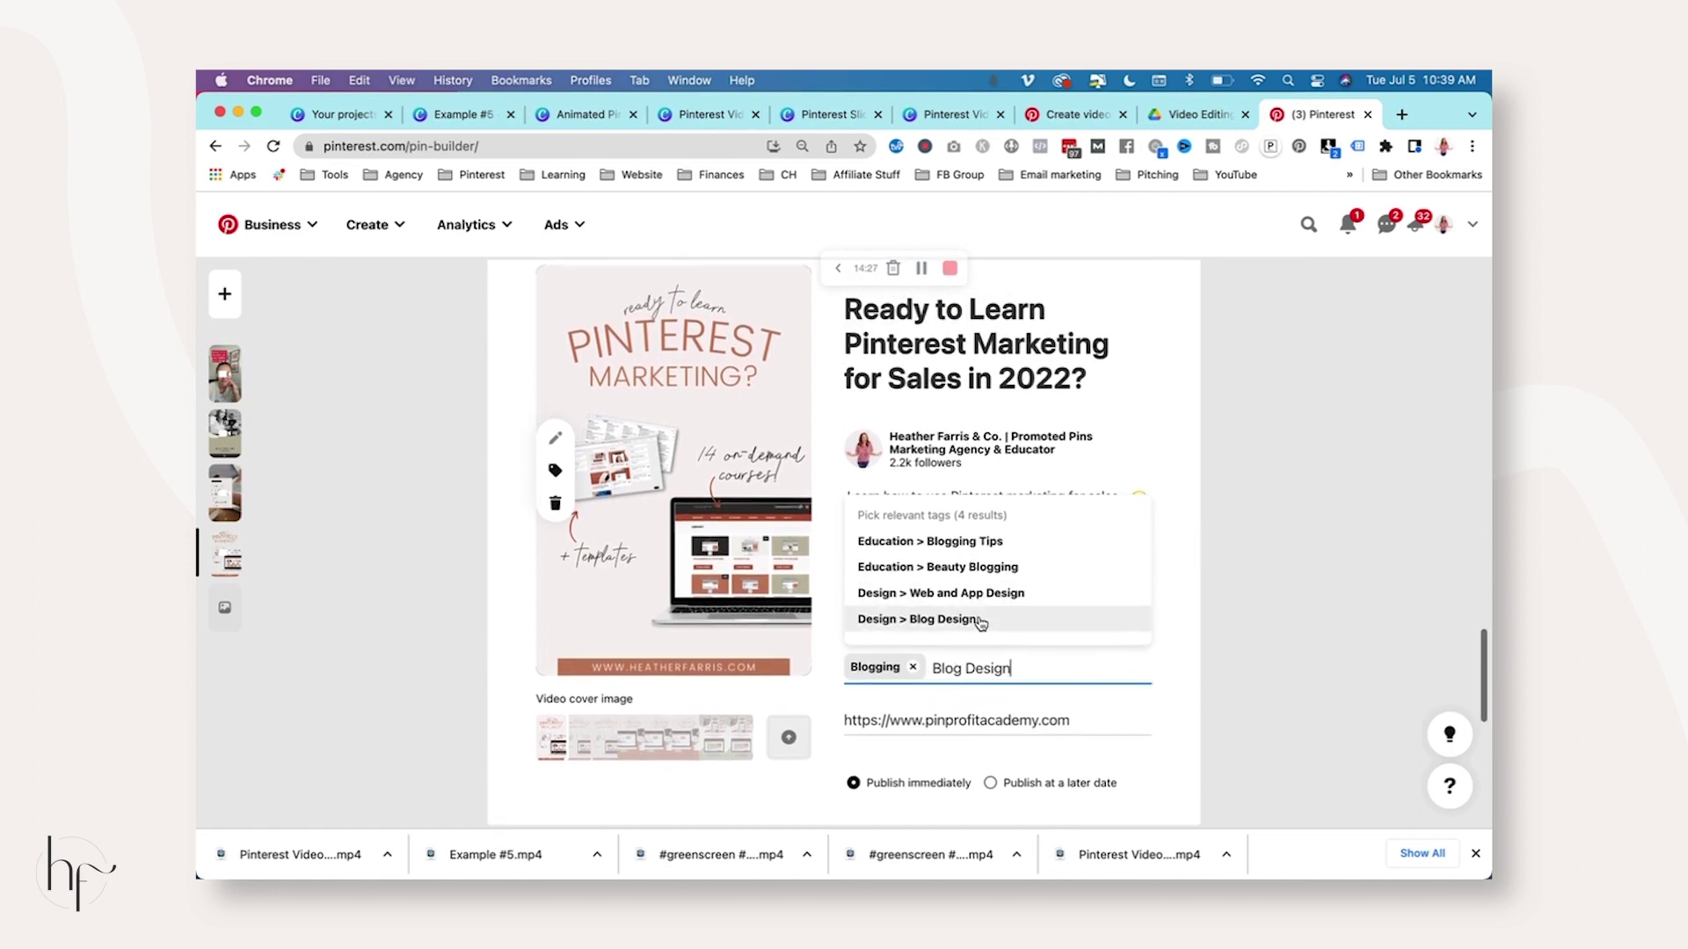
click(981, 620)
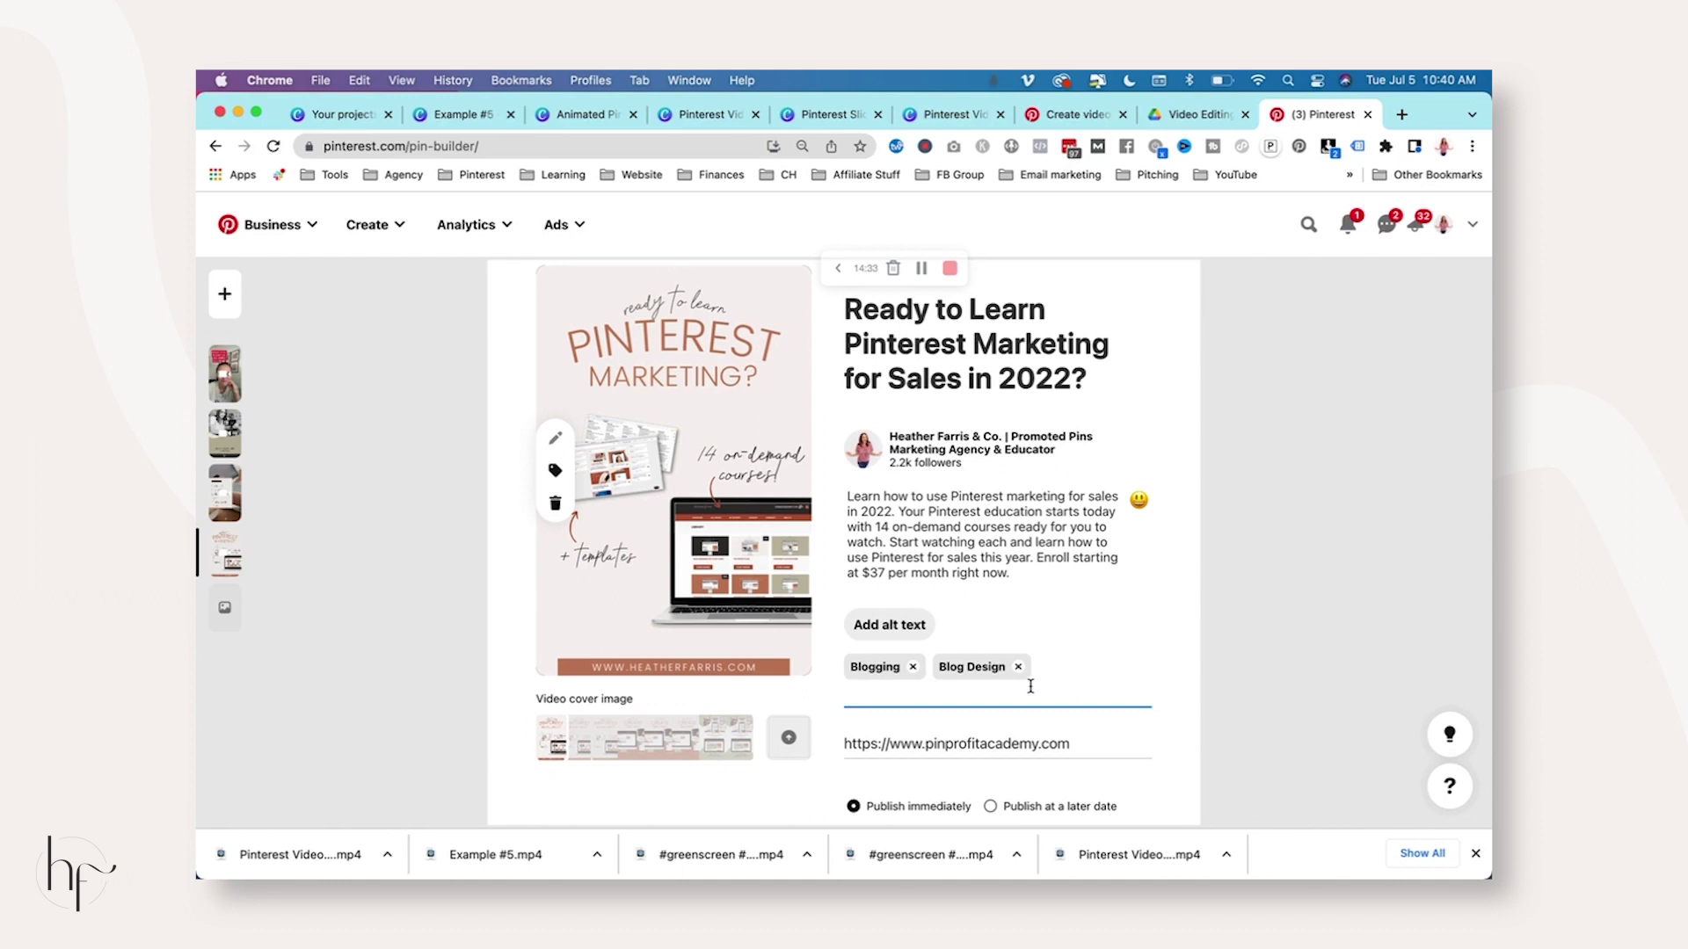
Add the Social Media, Small Business and Small Business Marketing tags.
text(social m)
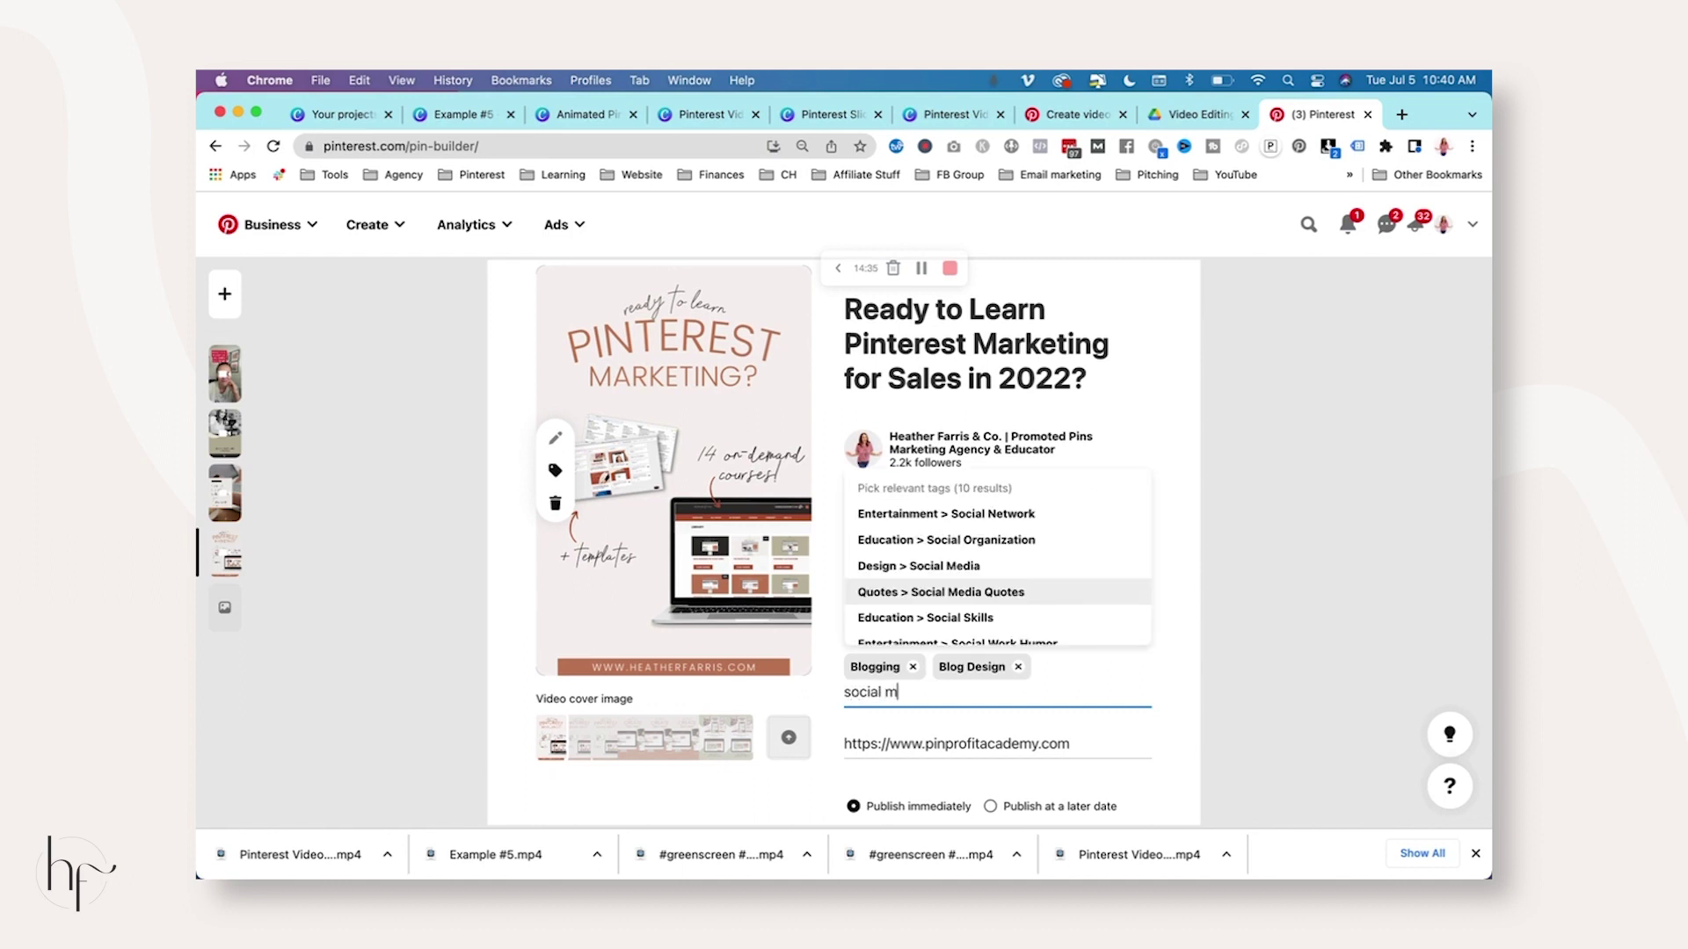
text(edia)
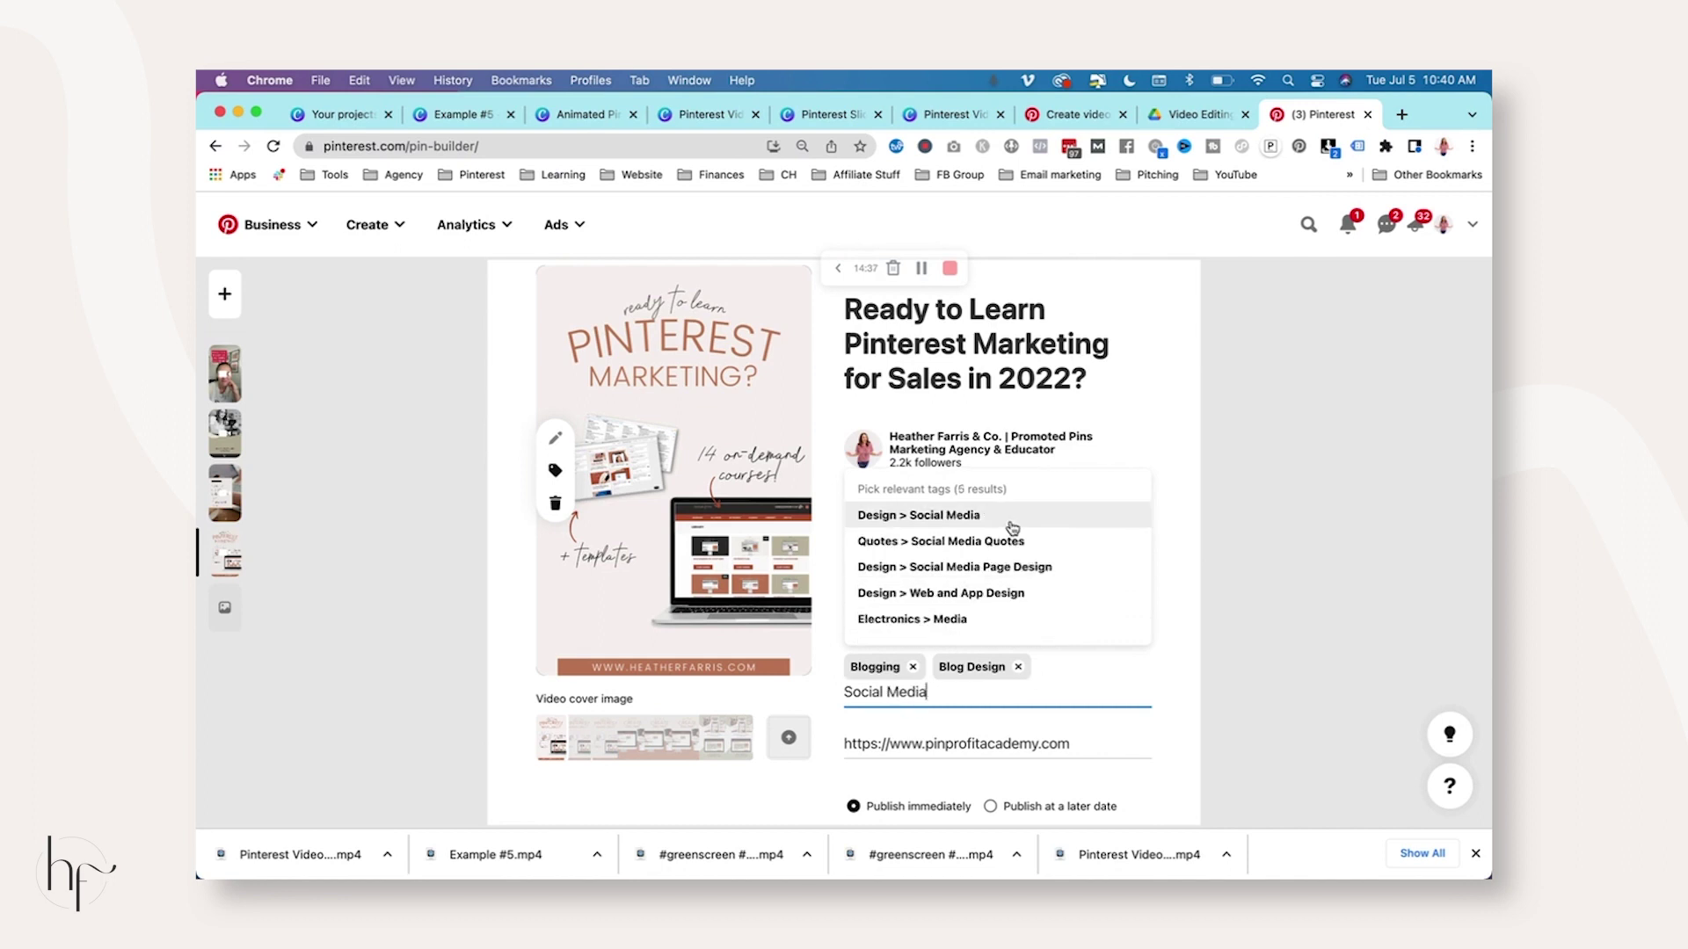
click(1013, 527)
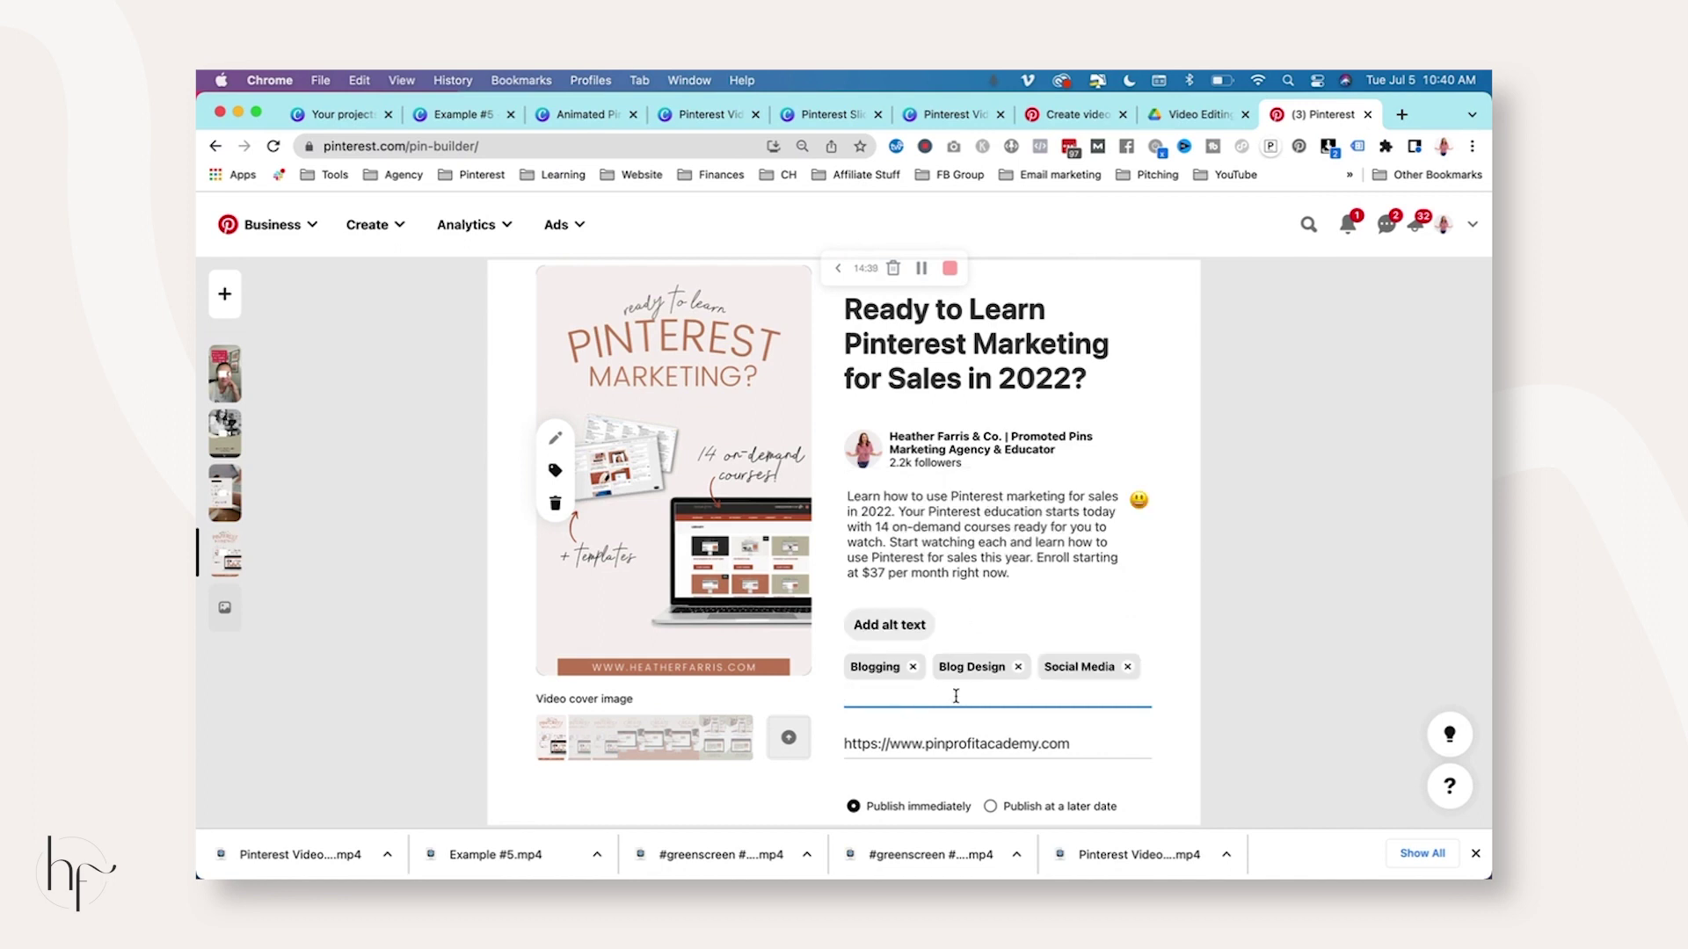
text(small business)
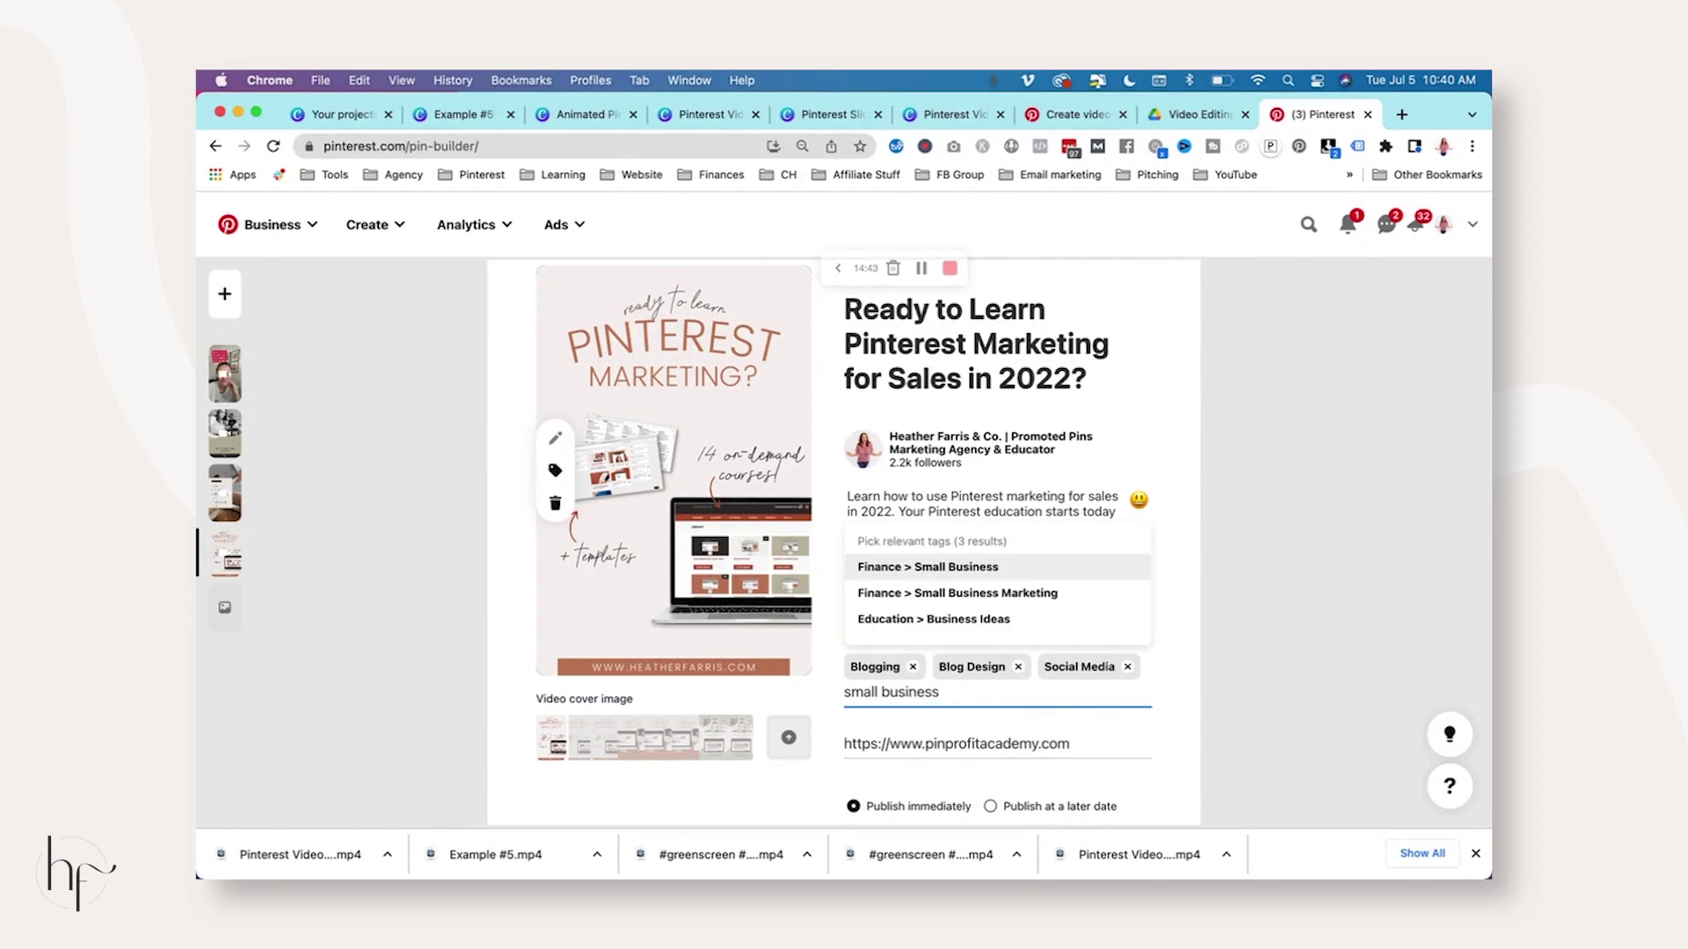
click(978, 570)
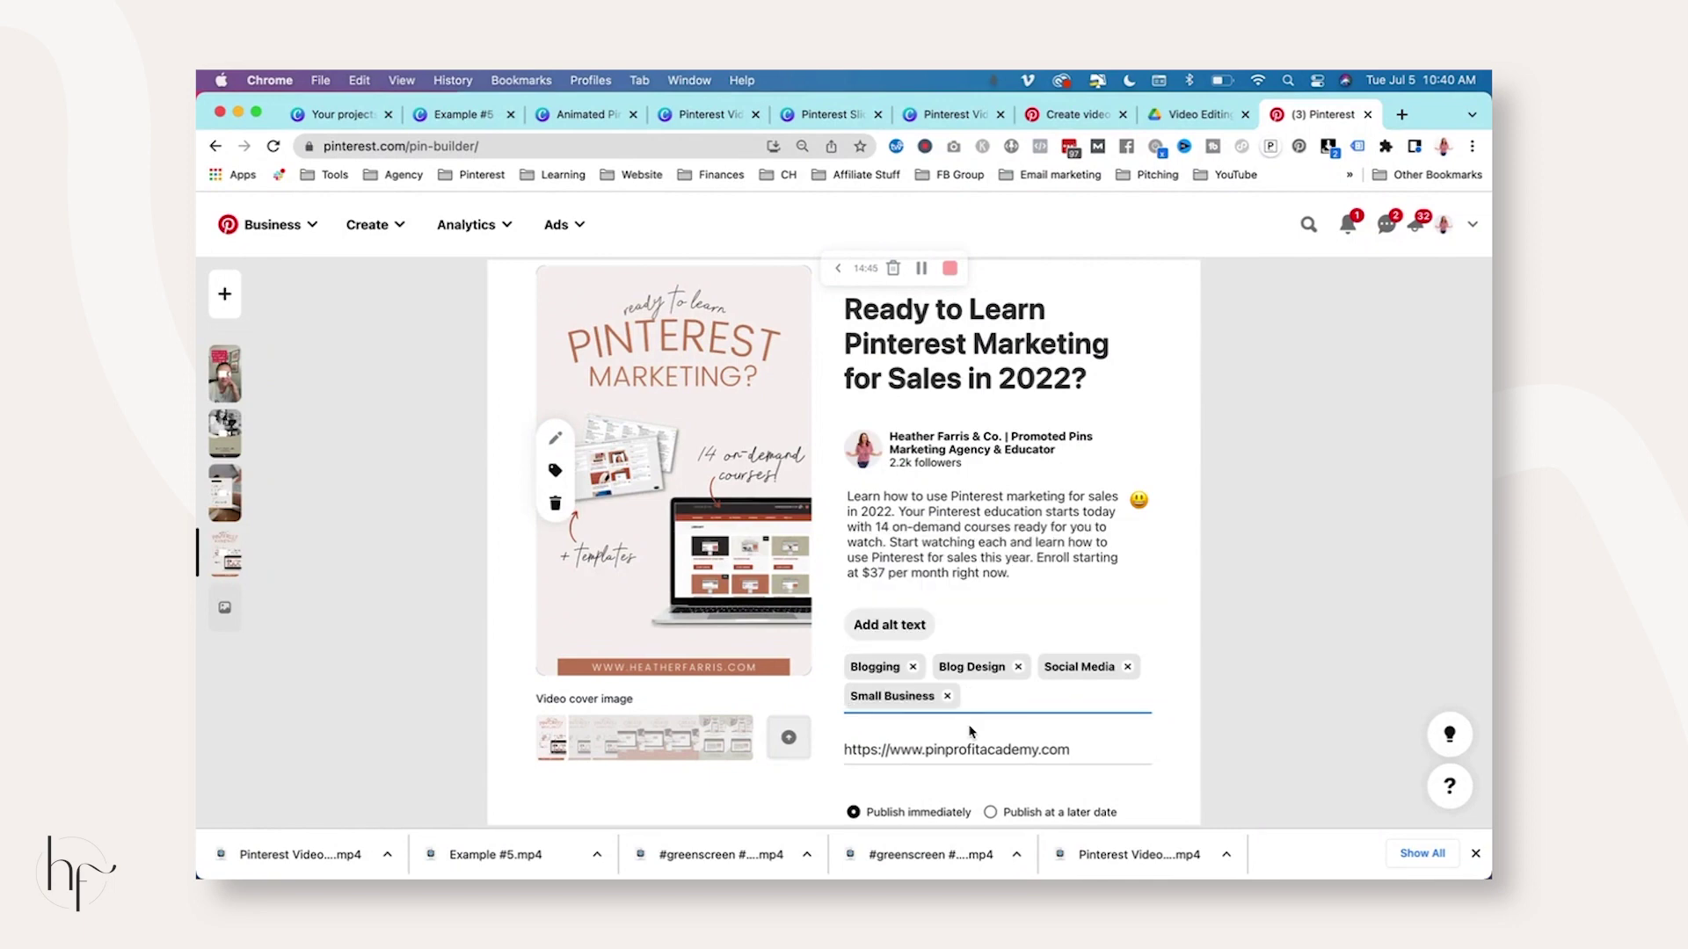
text(small business m)
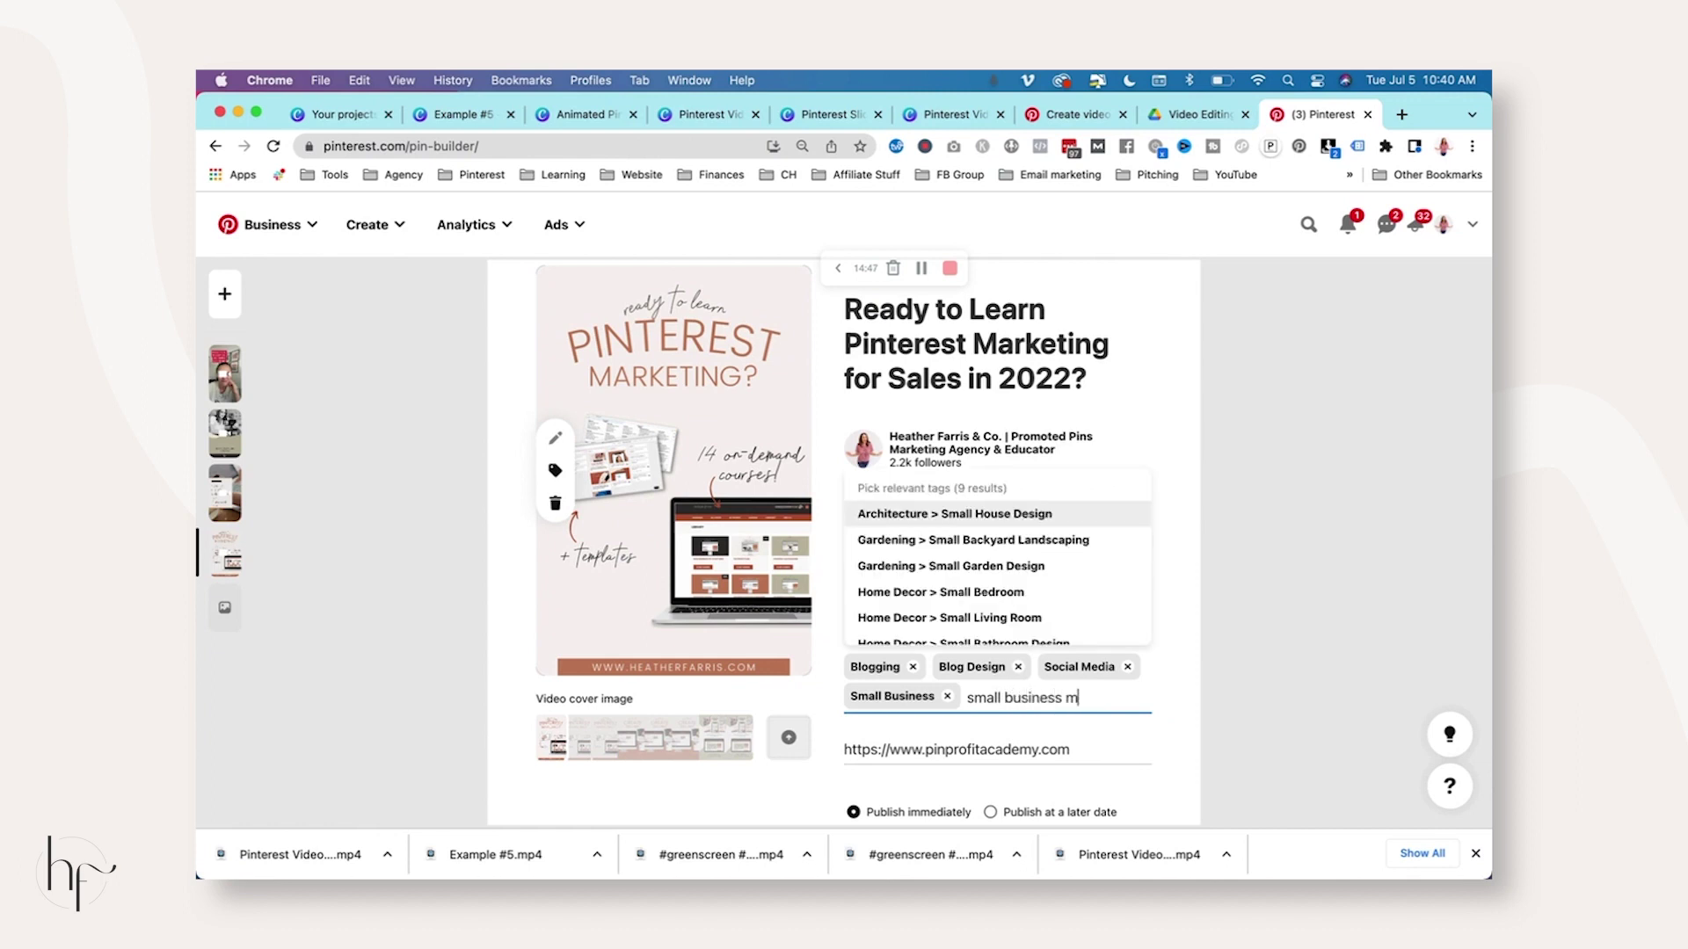
text(arketing)
click(988, 620)
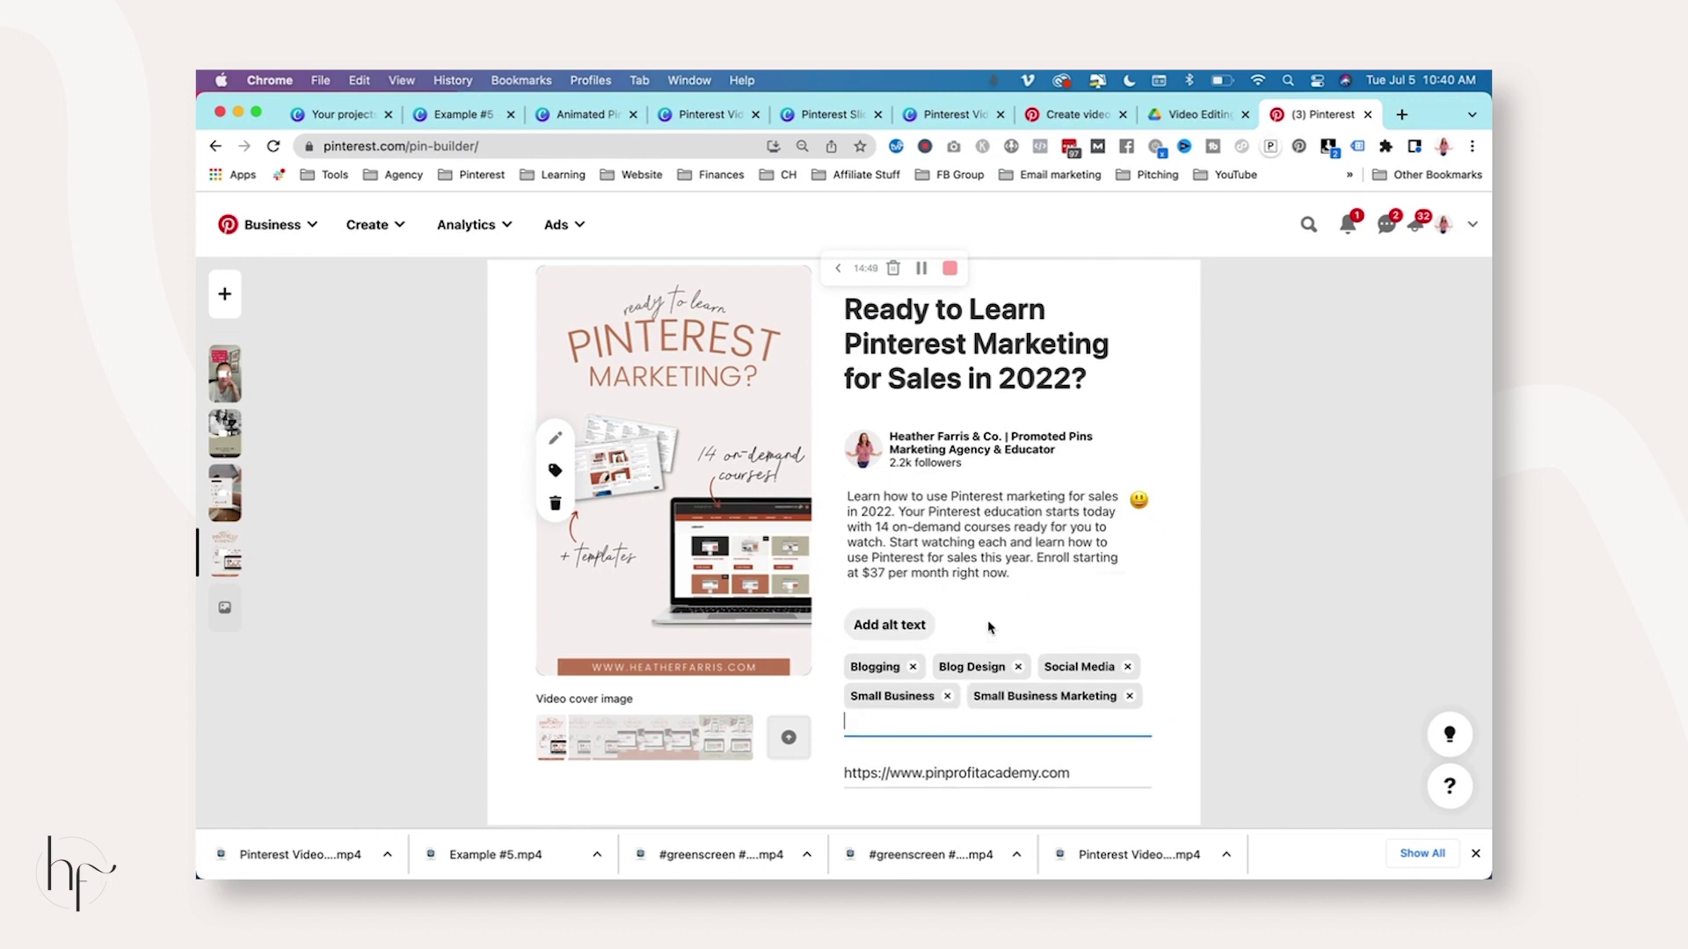
Replace the unmatched 'marketing' text with the Social Media Quotes tag and review the pin details.
text(marketing)
key(BackSpace)
key(BackSpace)
key(BackSpace)
key(BackSpace)
key(BackSpace)
key(BackSpace)
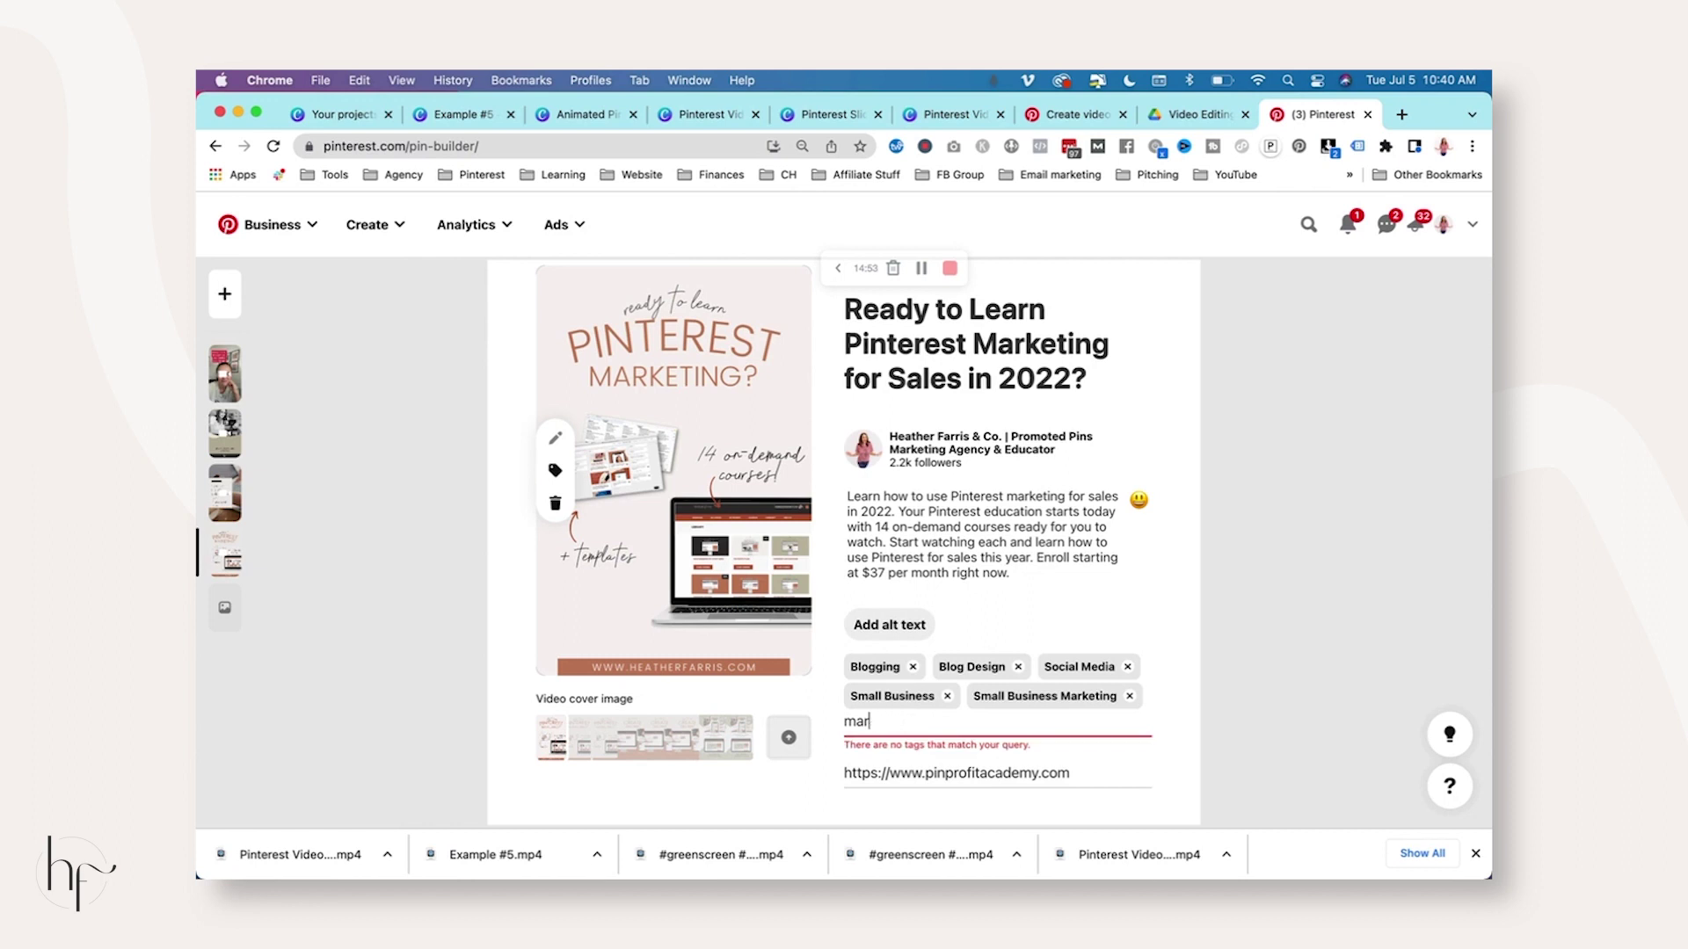
key(BackSpace)
key(BackSpace)
key(BackSpace)
text(social m)
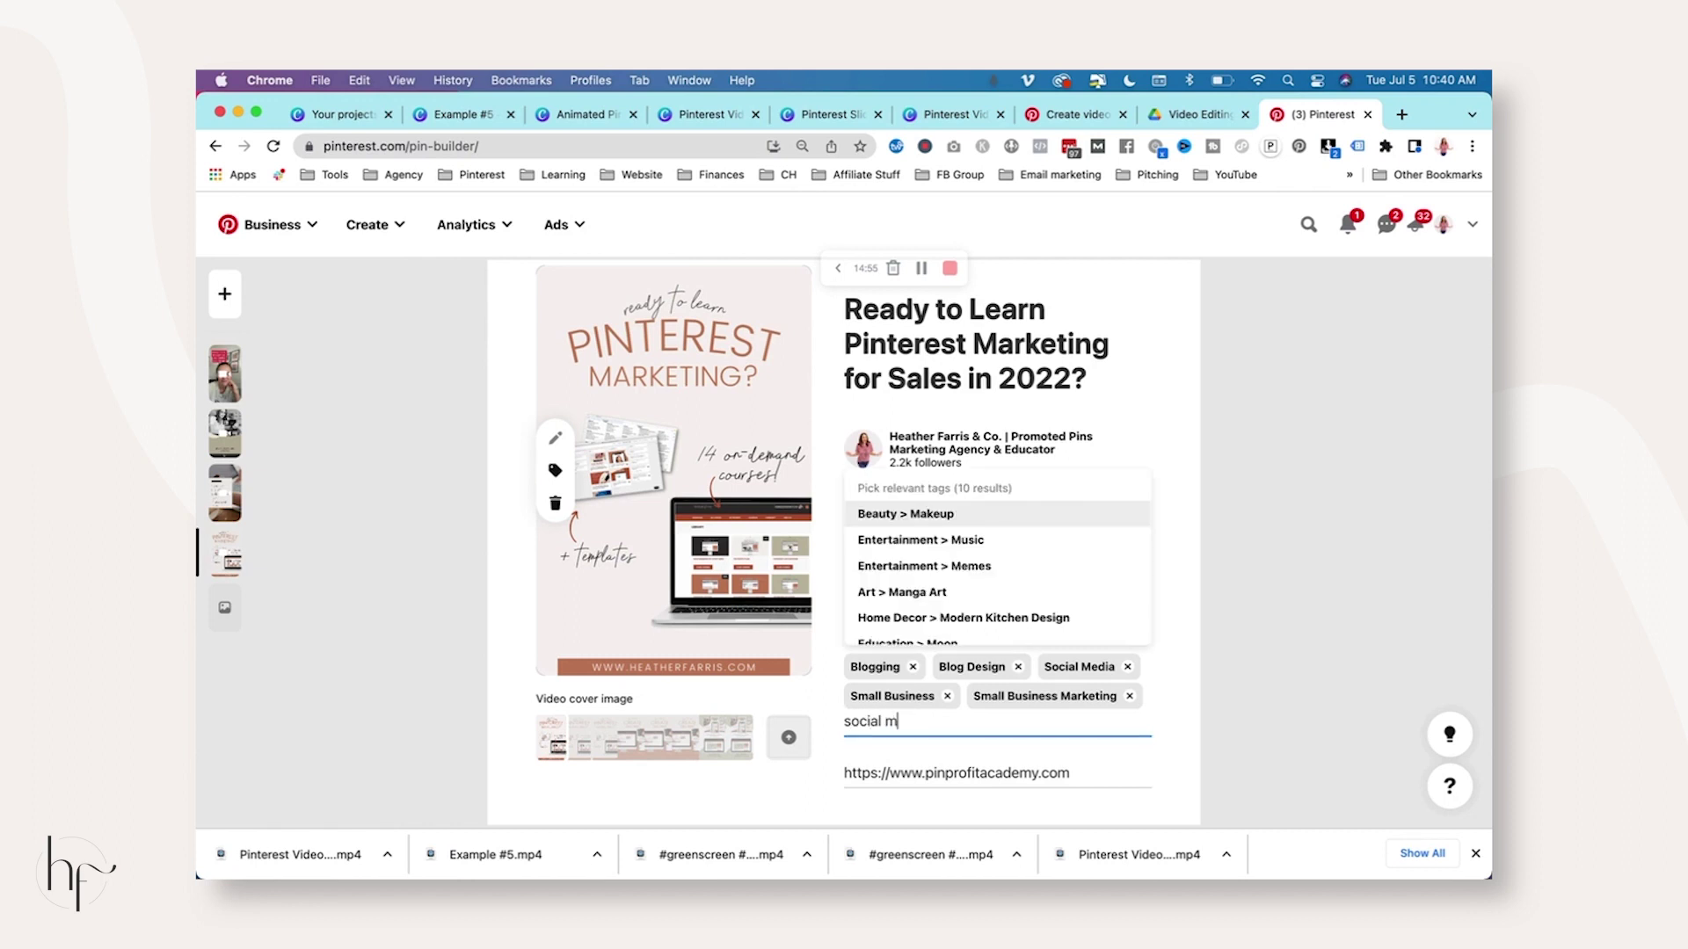
text(edia Quotes)
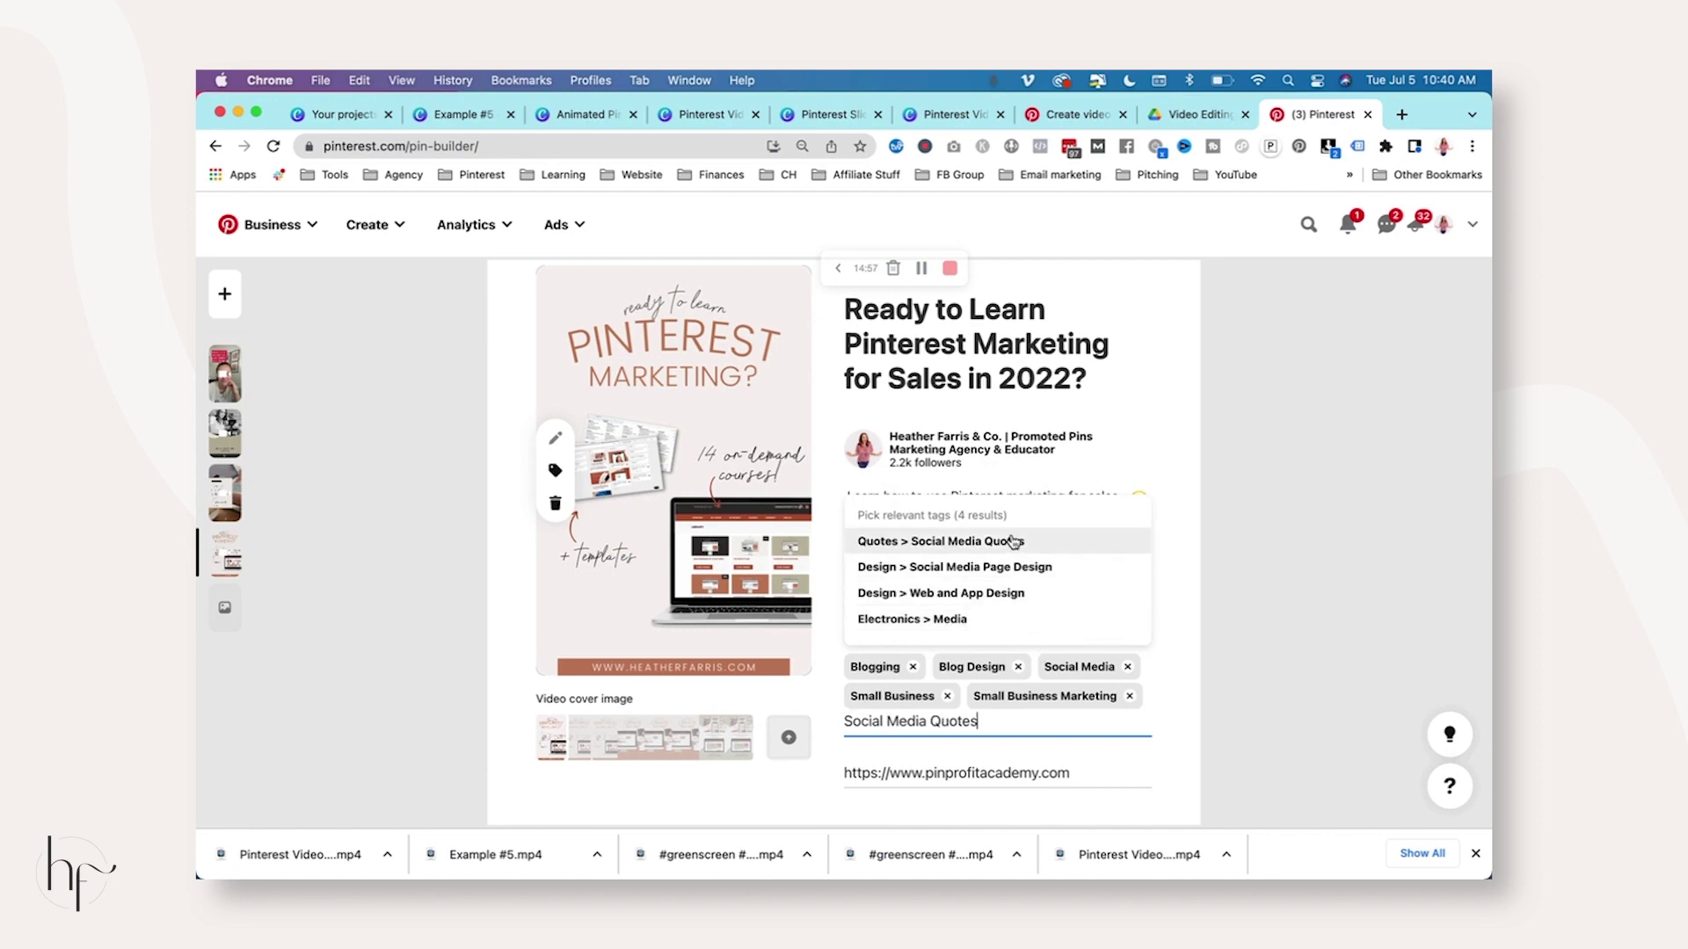
click(976, 541)
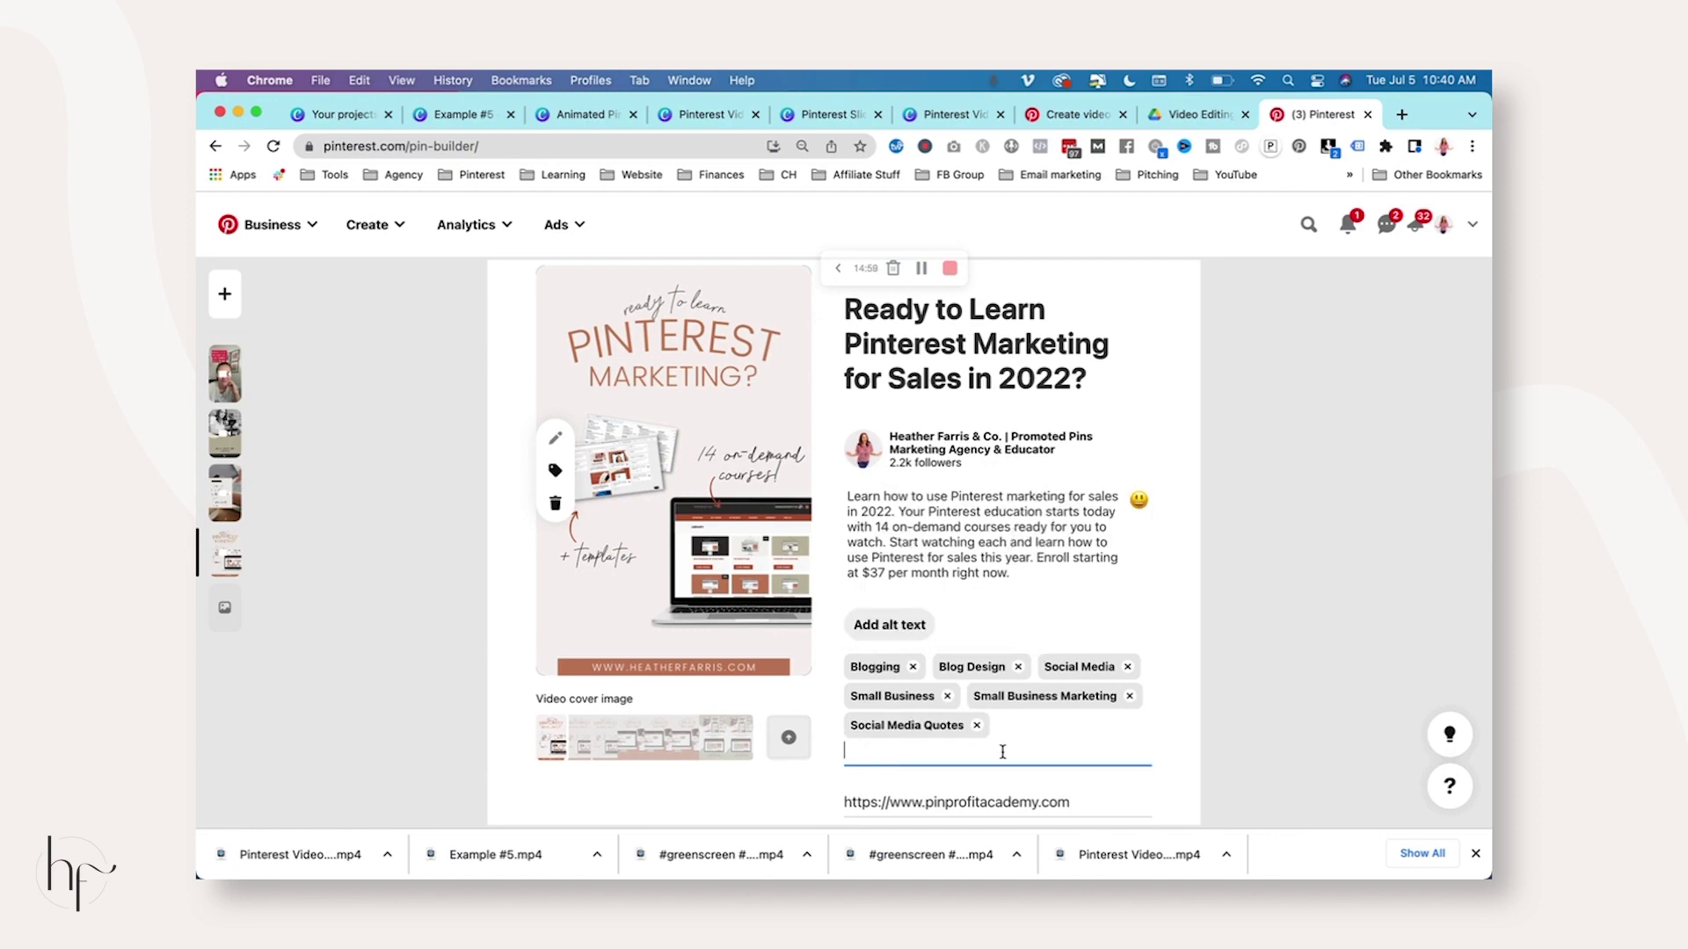
scroll(1002, 751, down, 5)
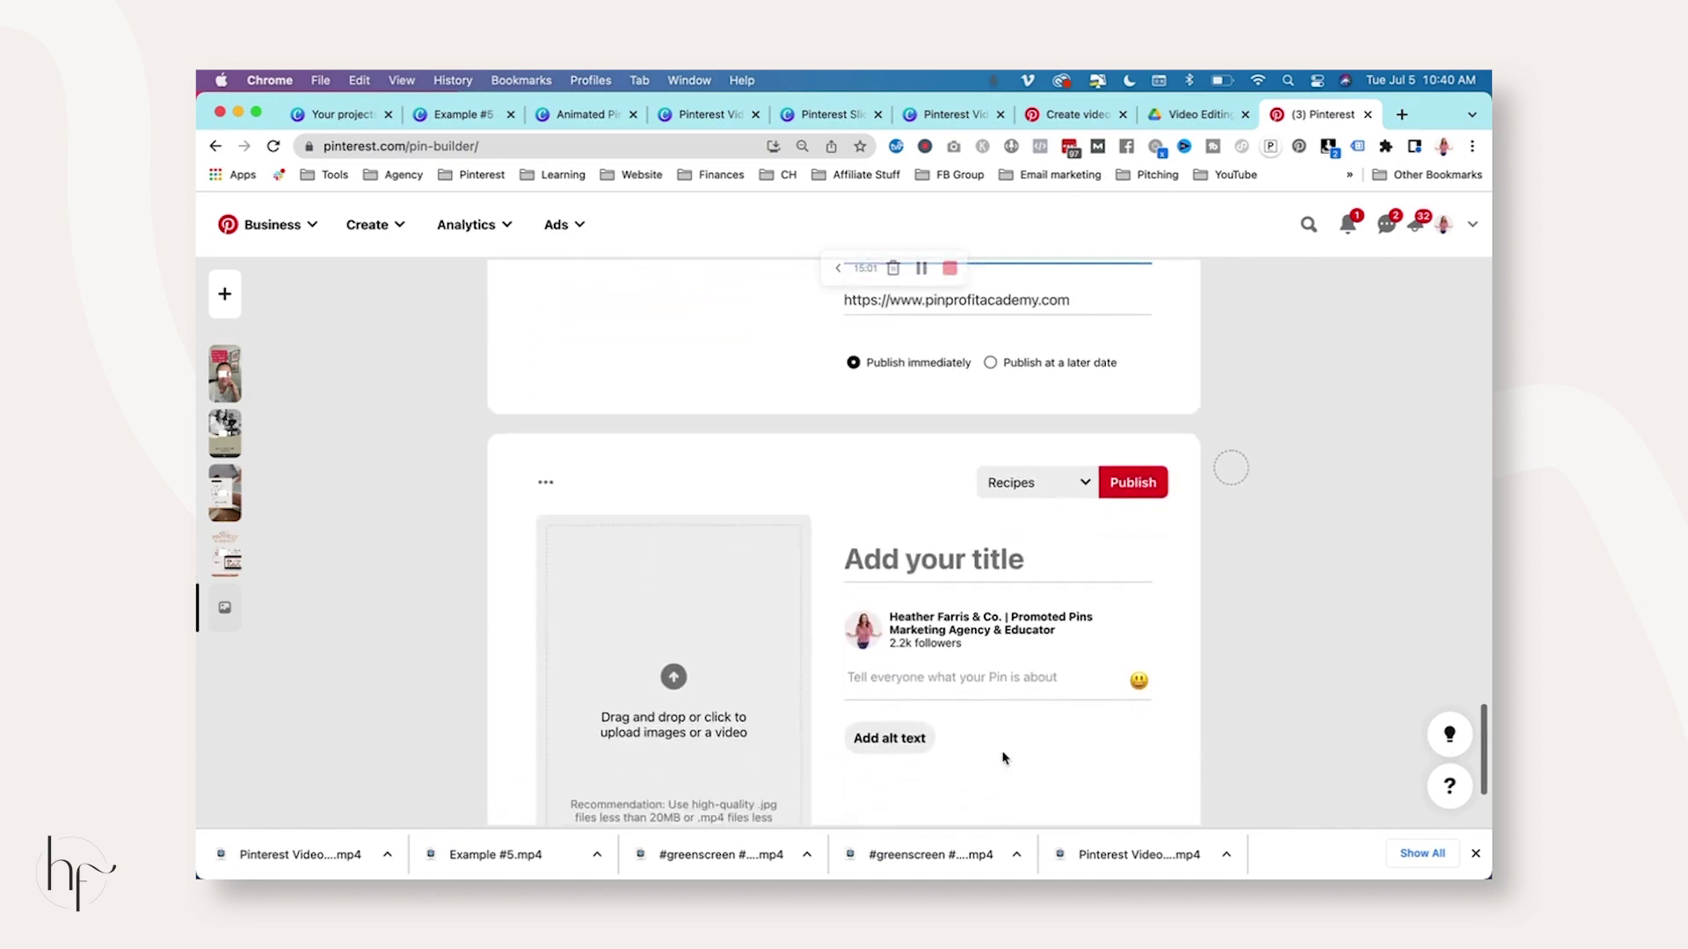
scroll(1005, 757, down, 3)
scroll(1005, 757, up, 15)
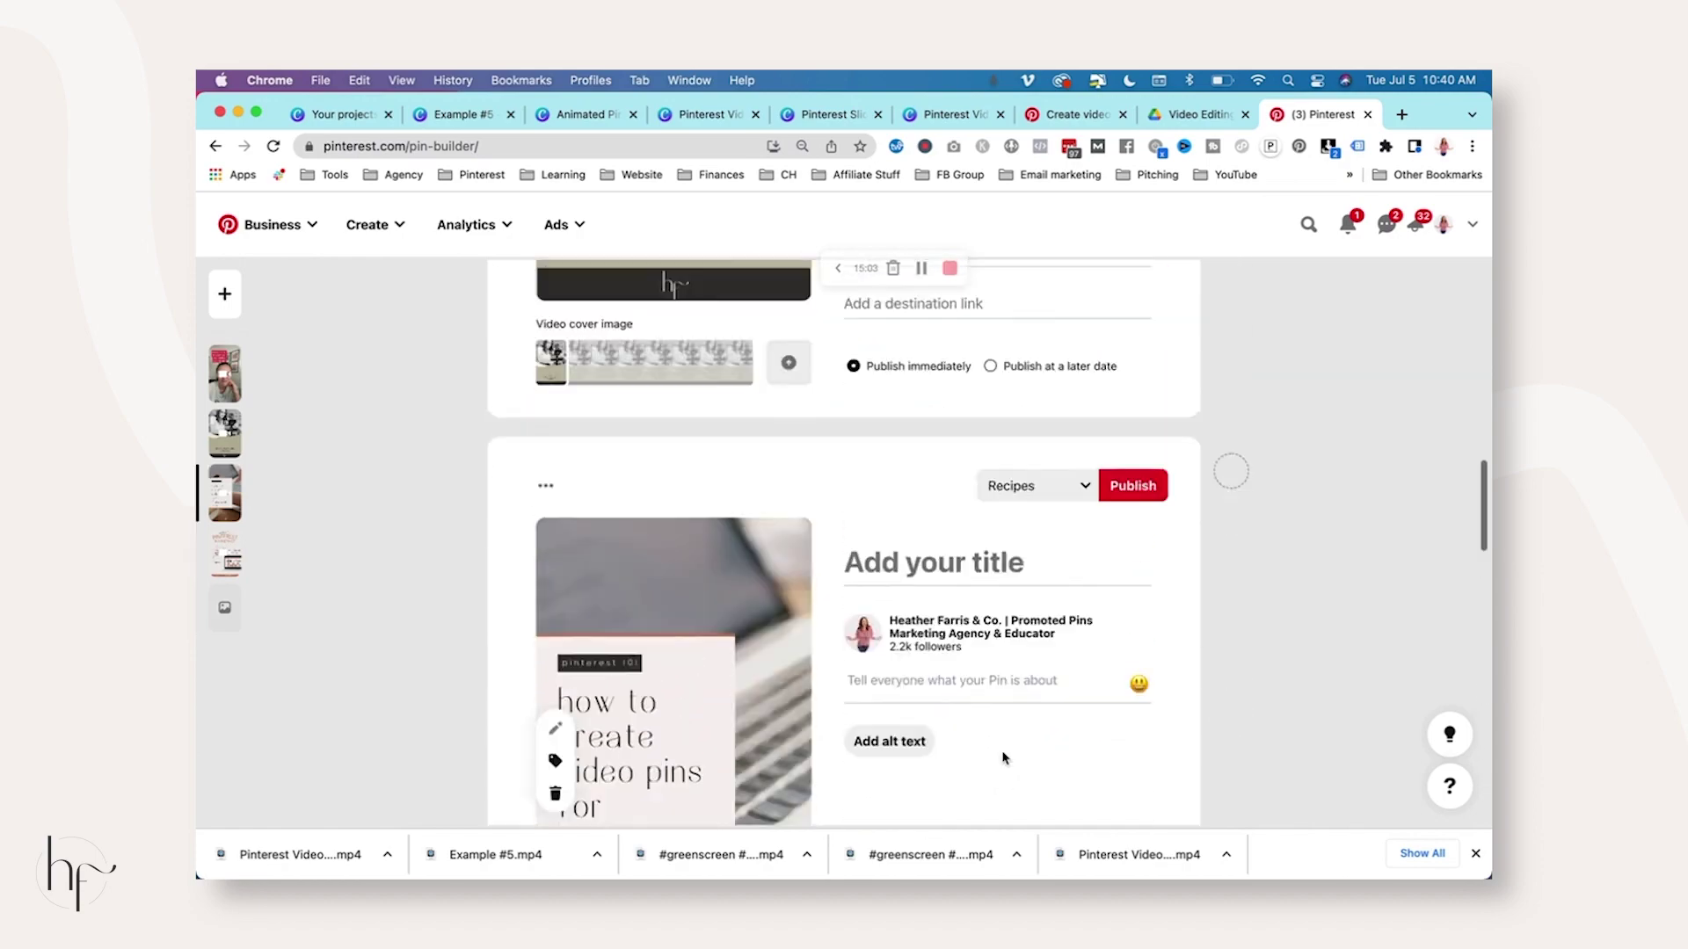
scroll(1005, 758, up, 3)
scroll(1005, 756, down, 12)
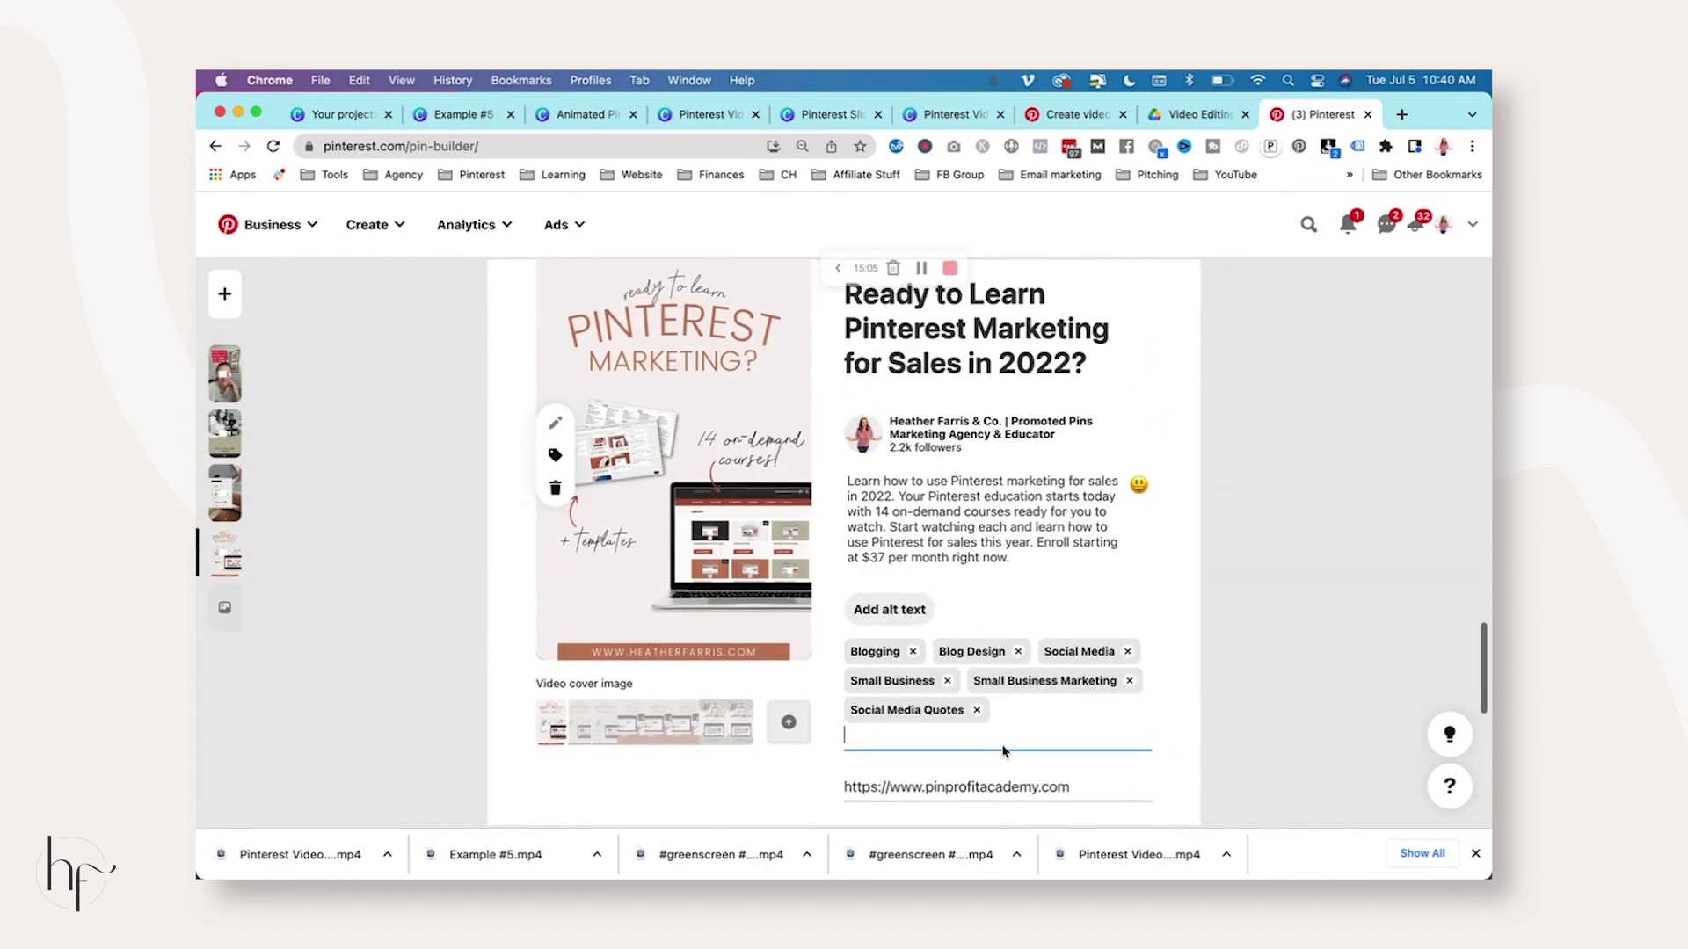
scroll(1004, 751, up, 2)
click(1054, 328)
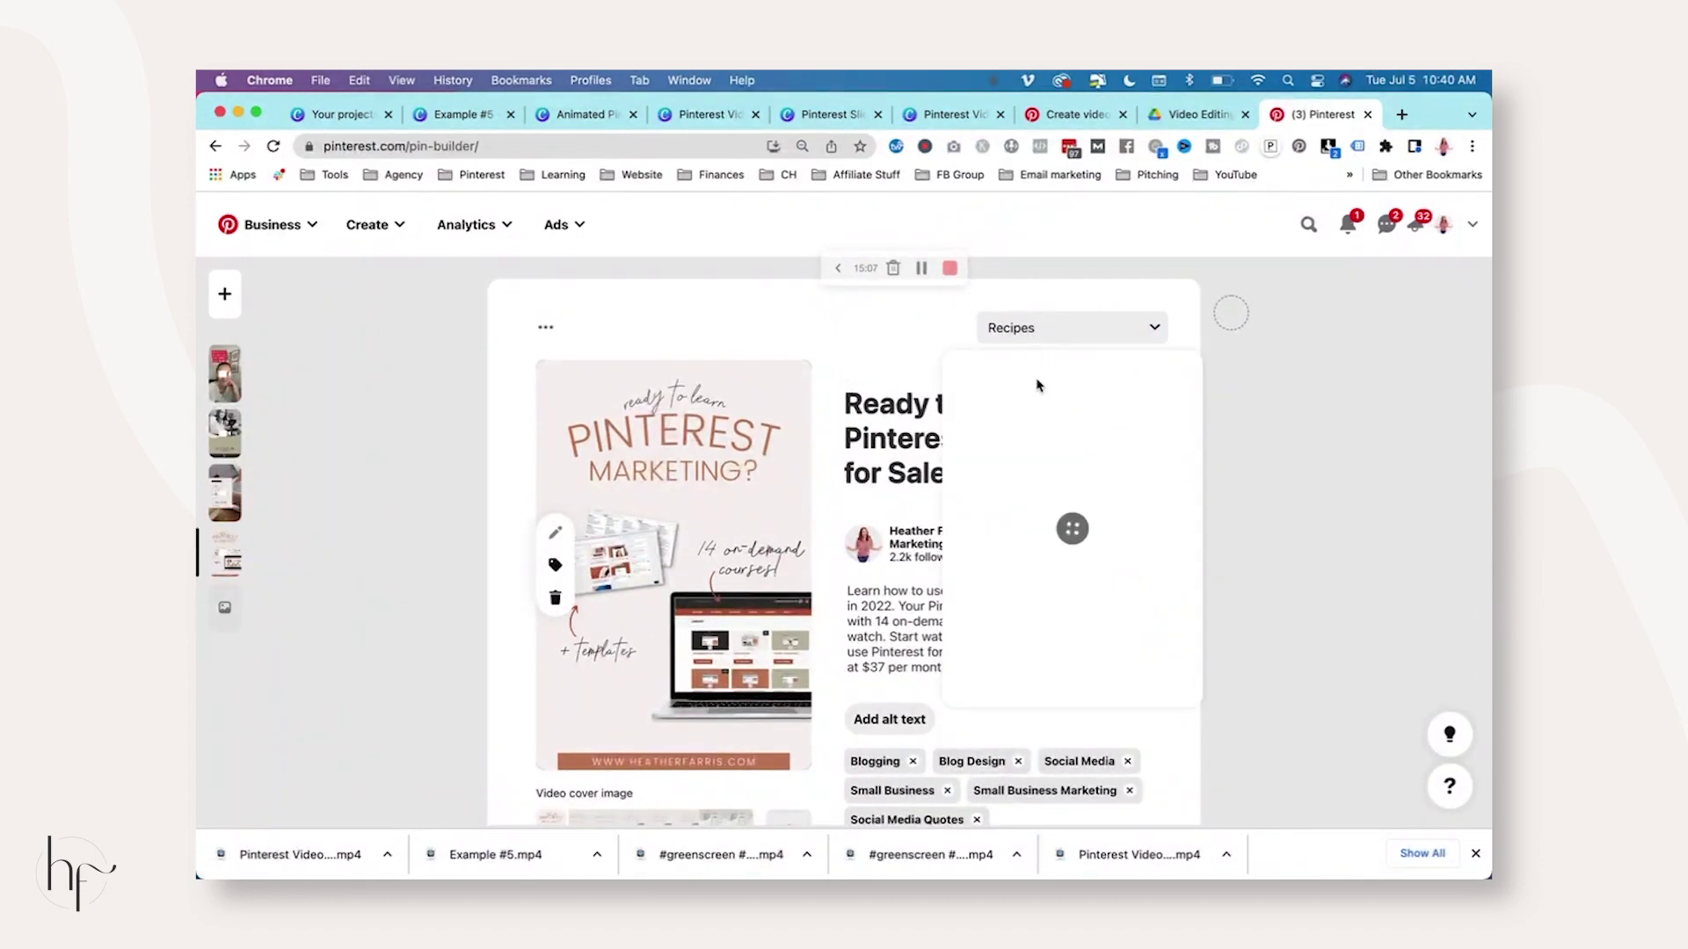
Choose the Pinterest board and publish the pin.
text(pinterest)
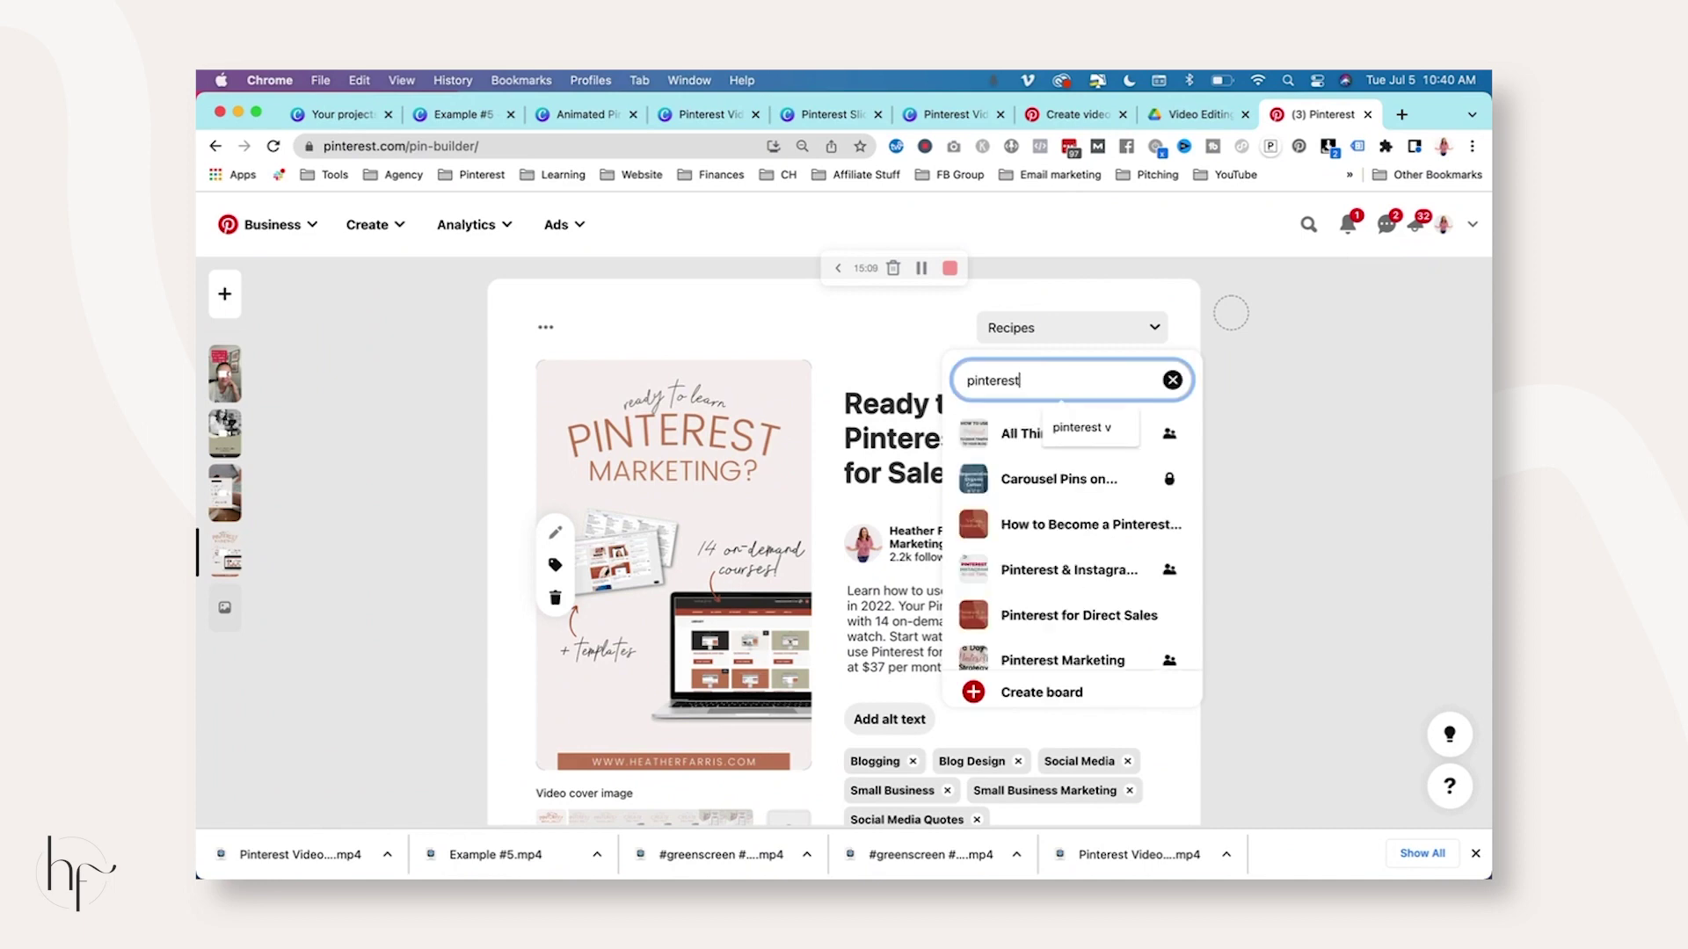
scroll(1105, 467, down, 3)
scroll(1105, 467, up, 4)
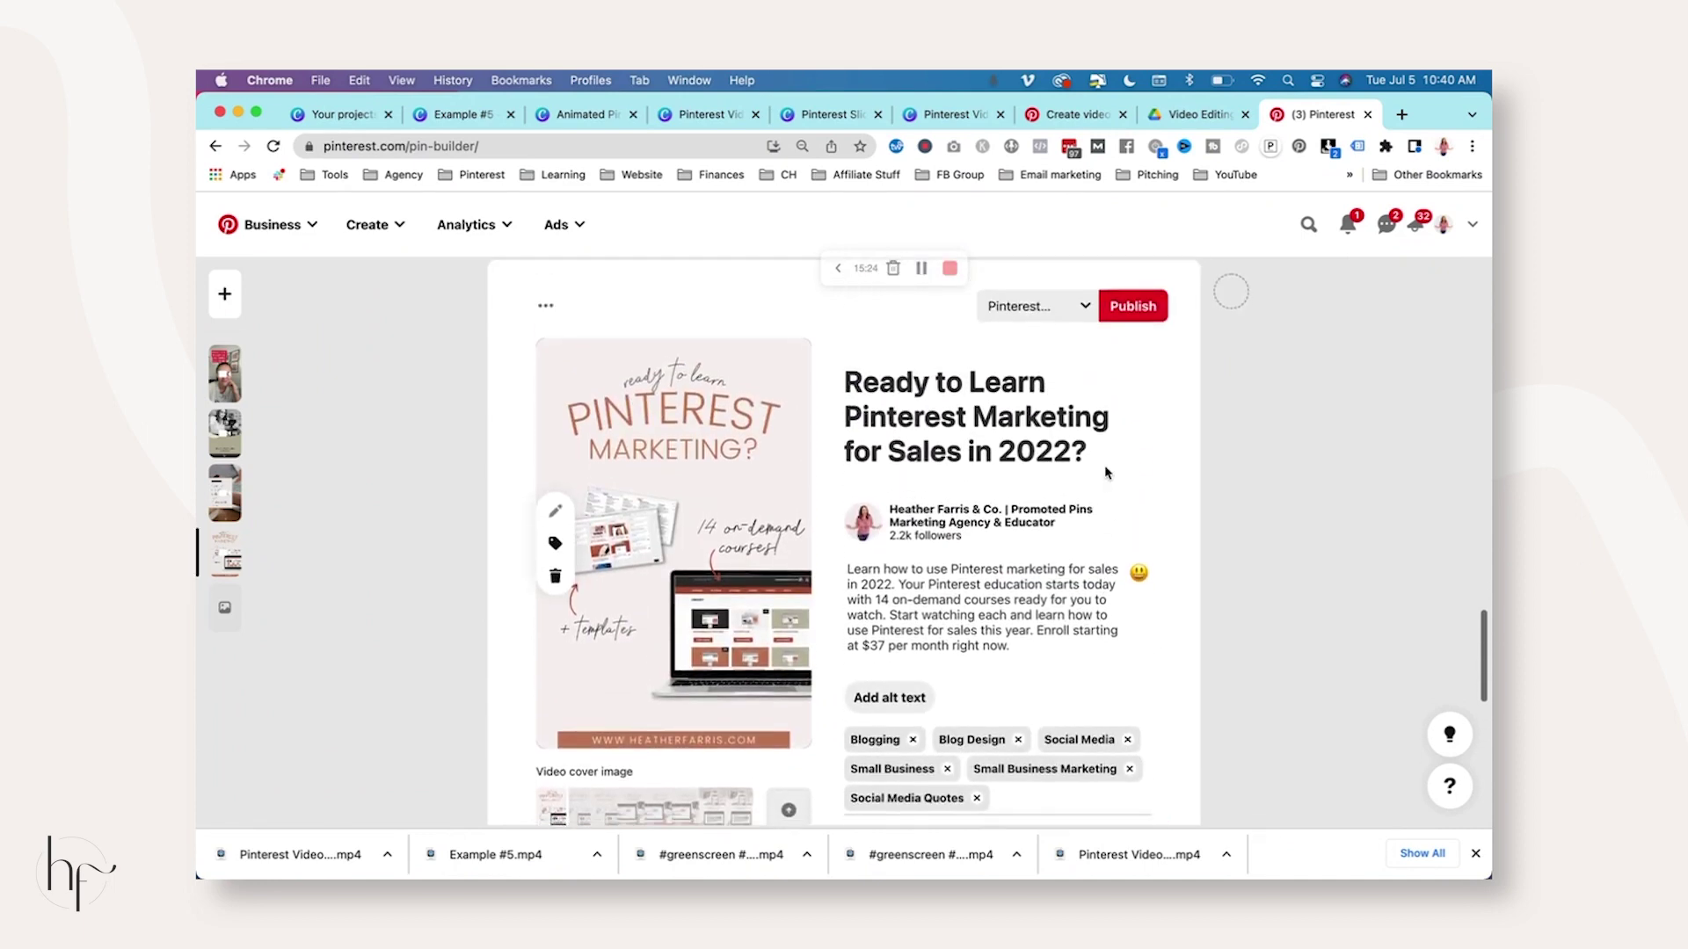
click(1142, 357)
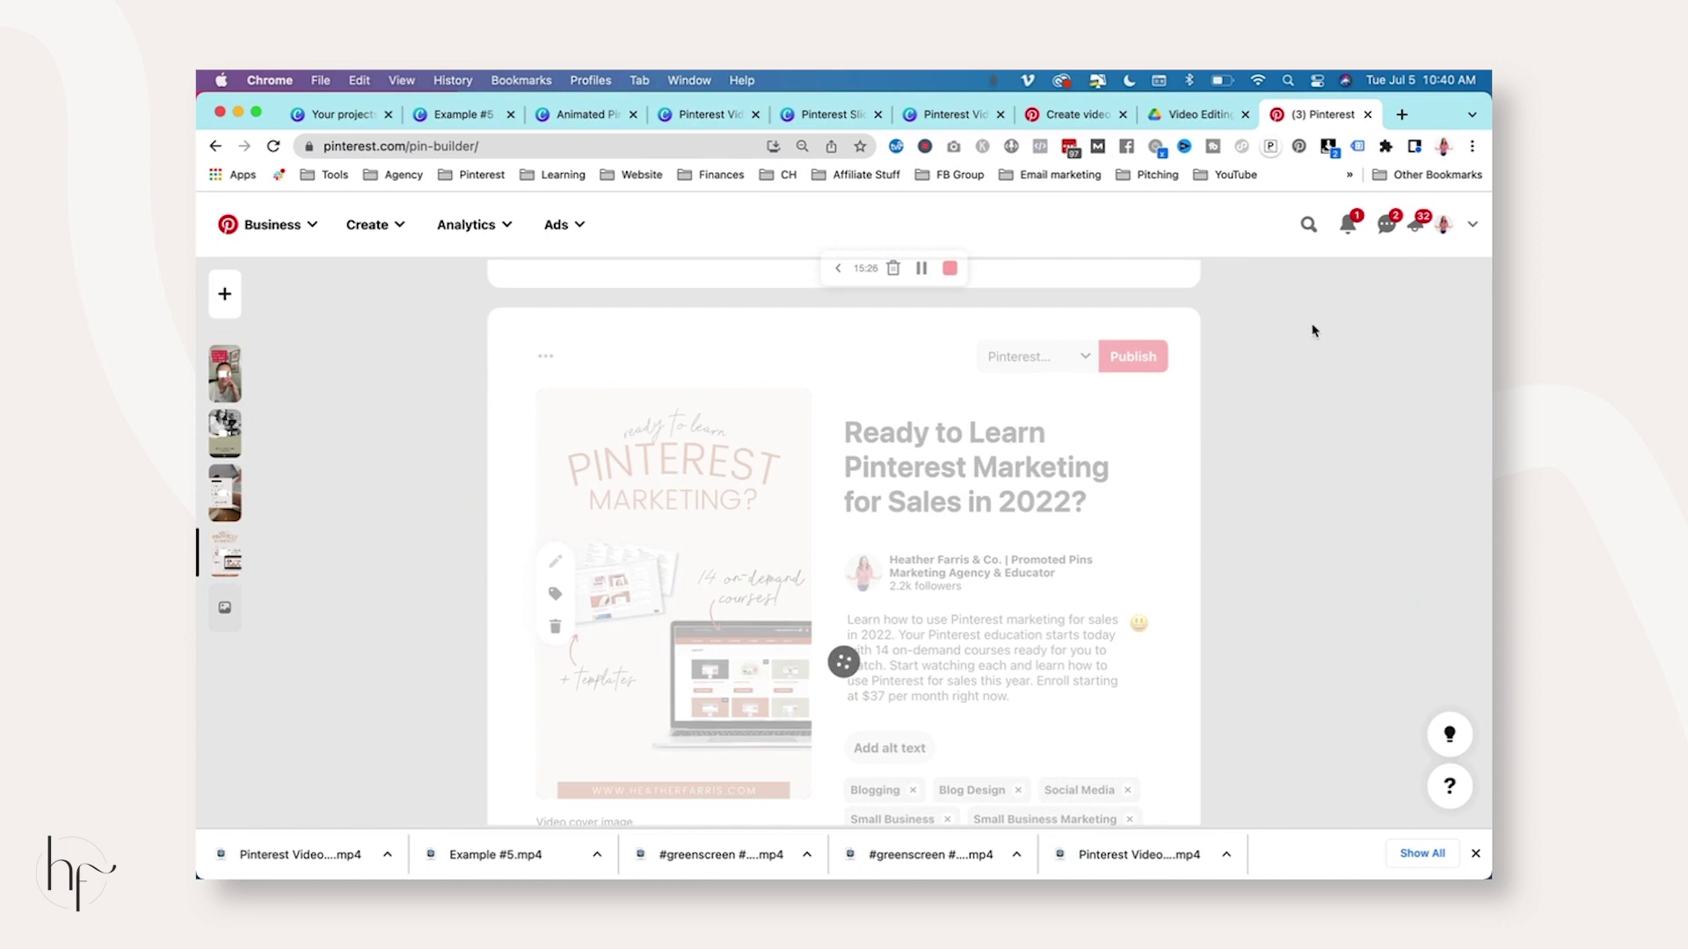
Load pinterest.com in a new browser tab.
click(1406, 121)
text(pinterest.com)
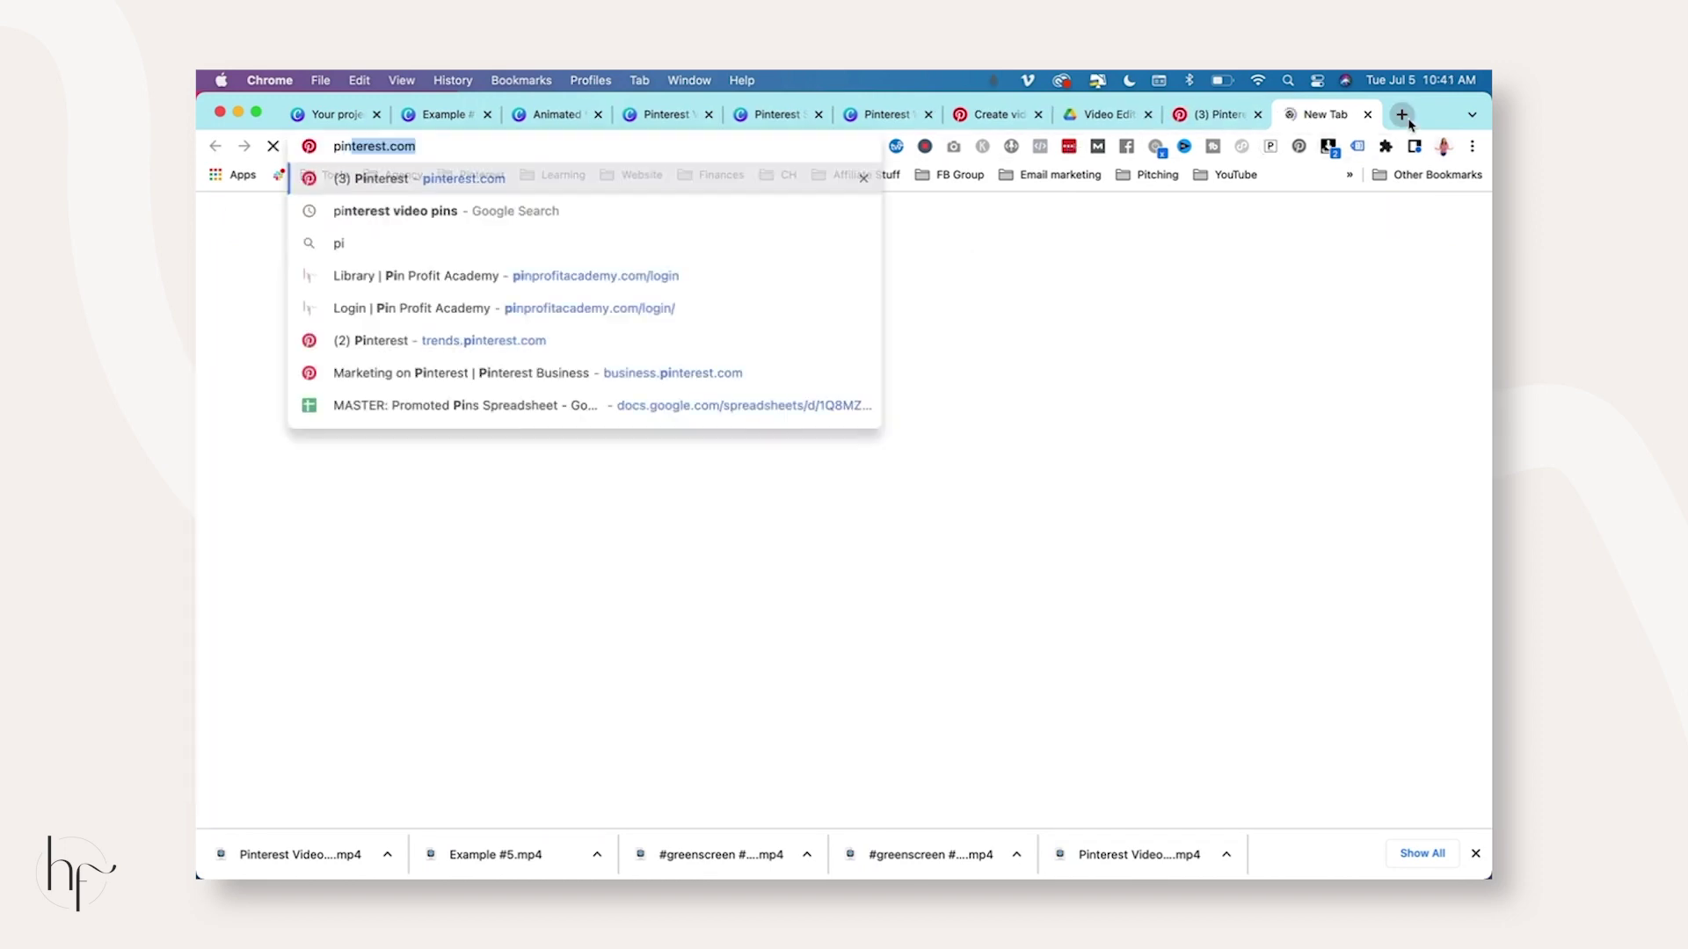
key(Return)
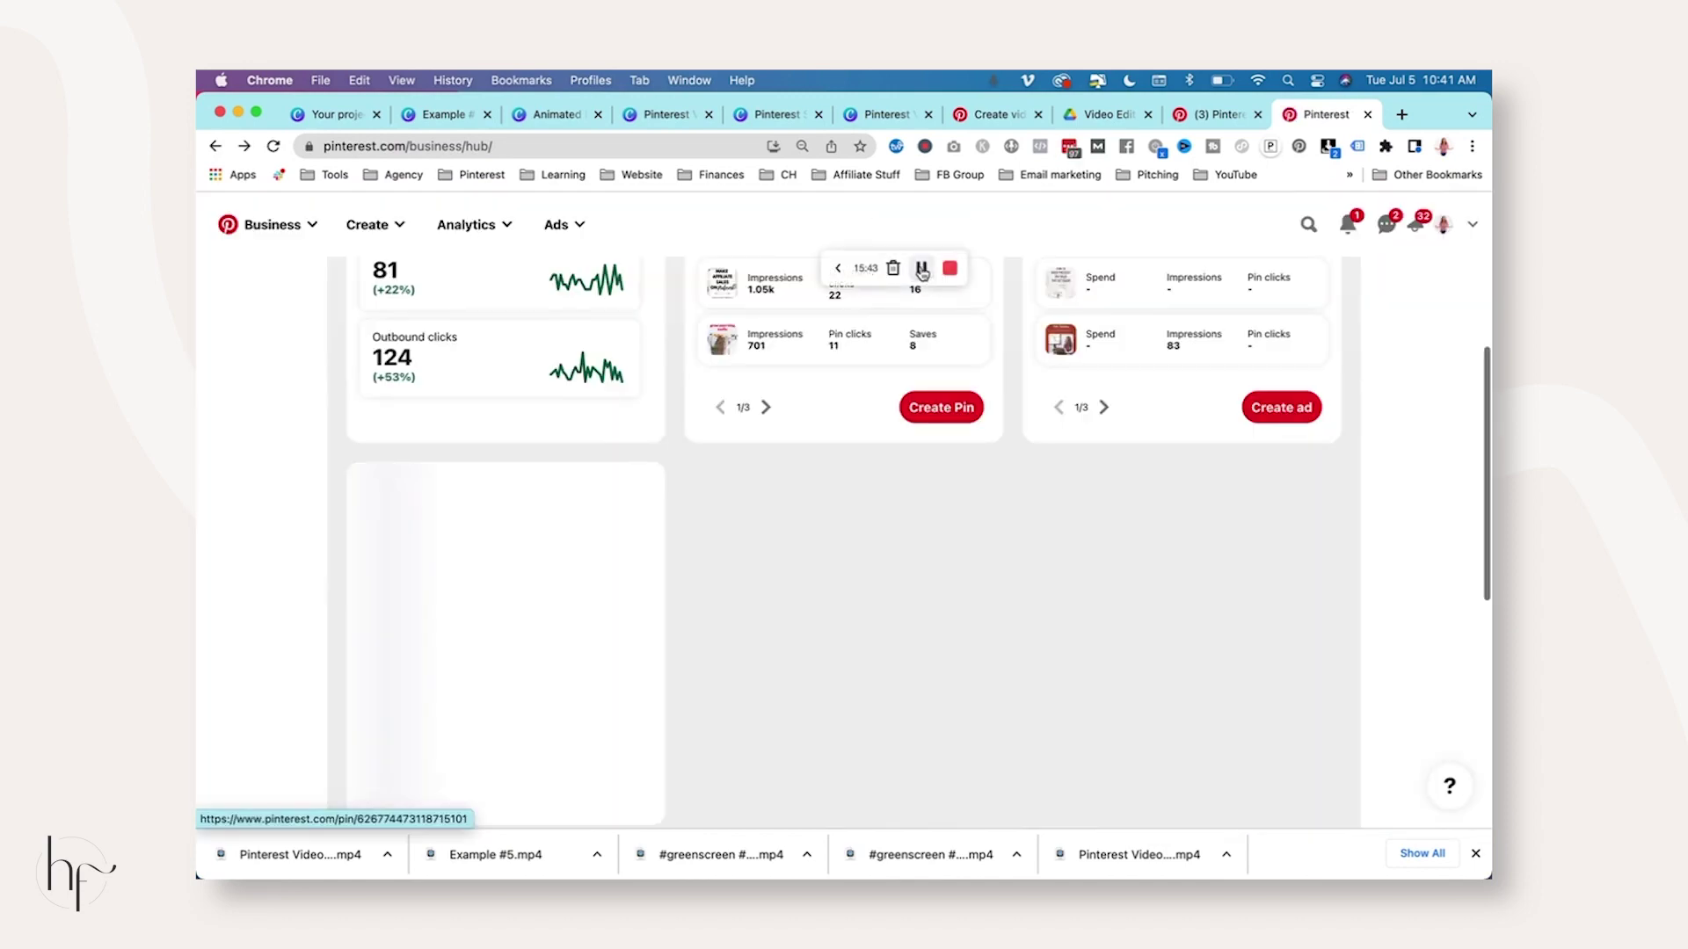
Open the published pin from the Business hub and give it a Love reaction.
click(1067, 268)
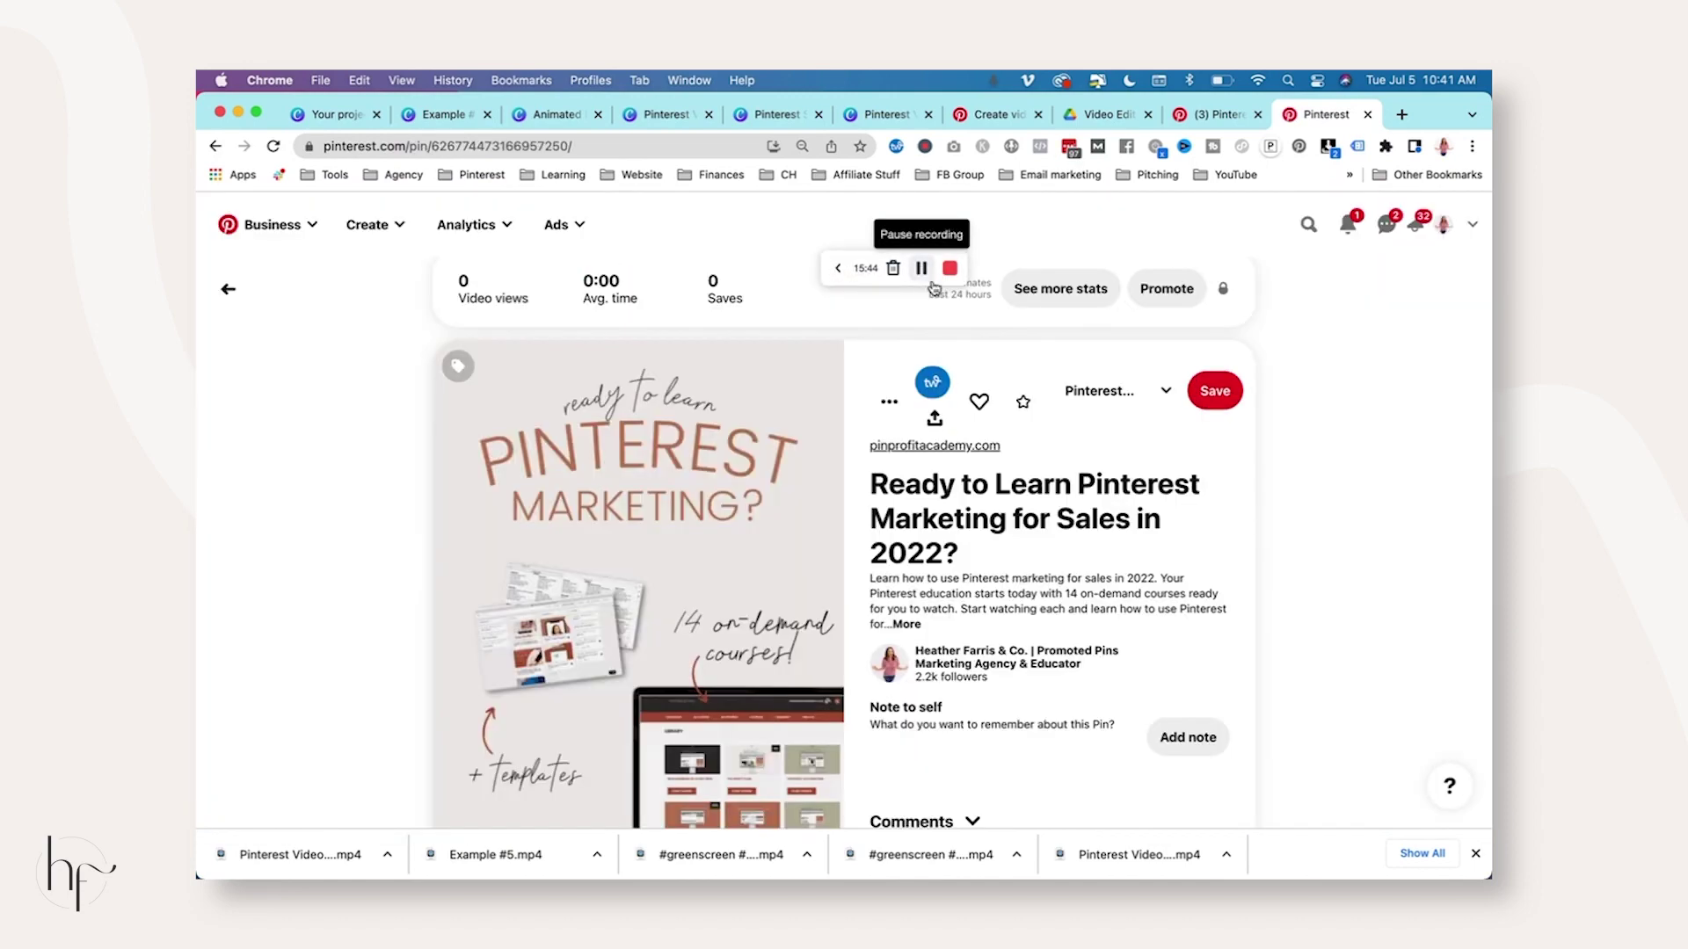
scroll(1224, 487, down, 2)
scroll(1223, 487, down, 3)
scroll(1222, 486, up, 5)
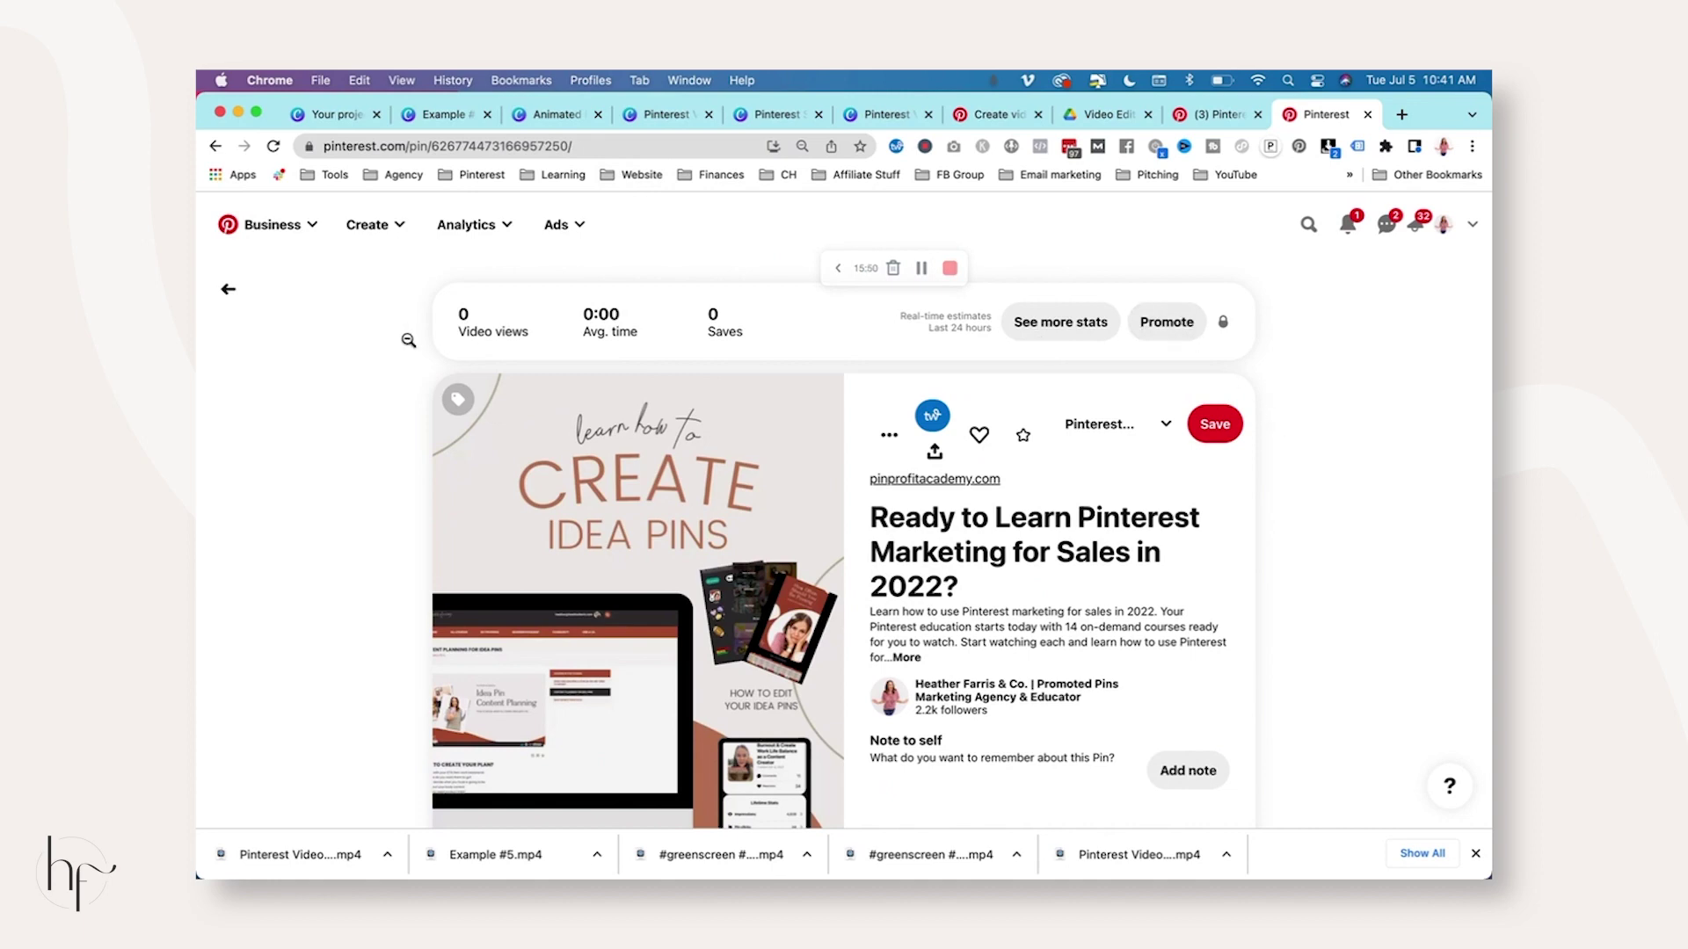
scroll(1124, 533, down, 2)
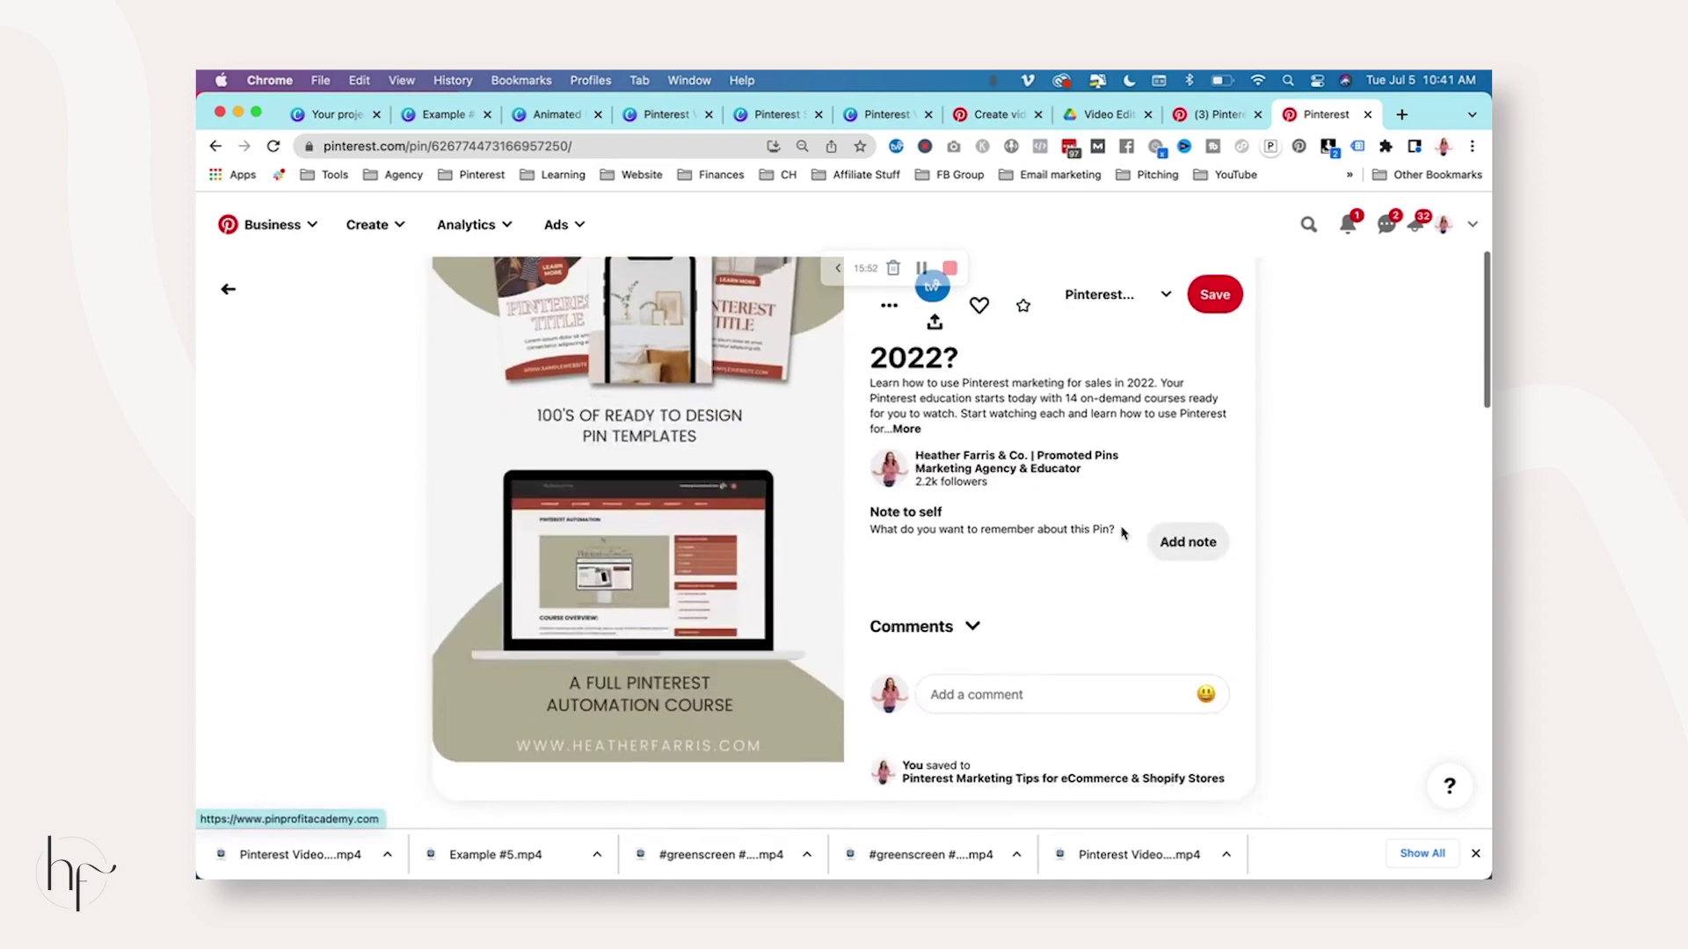
scroll(1004, 559, up, 2)
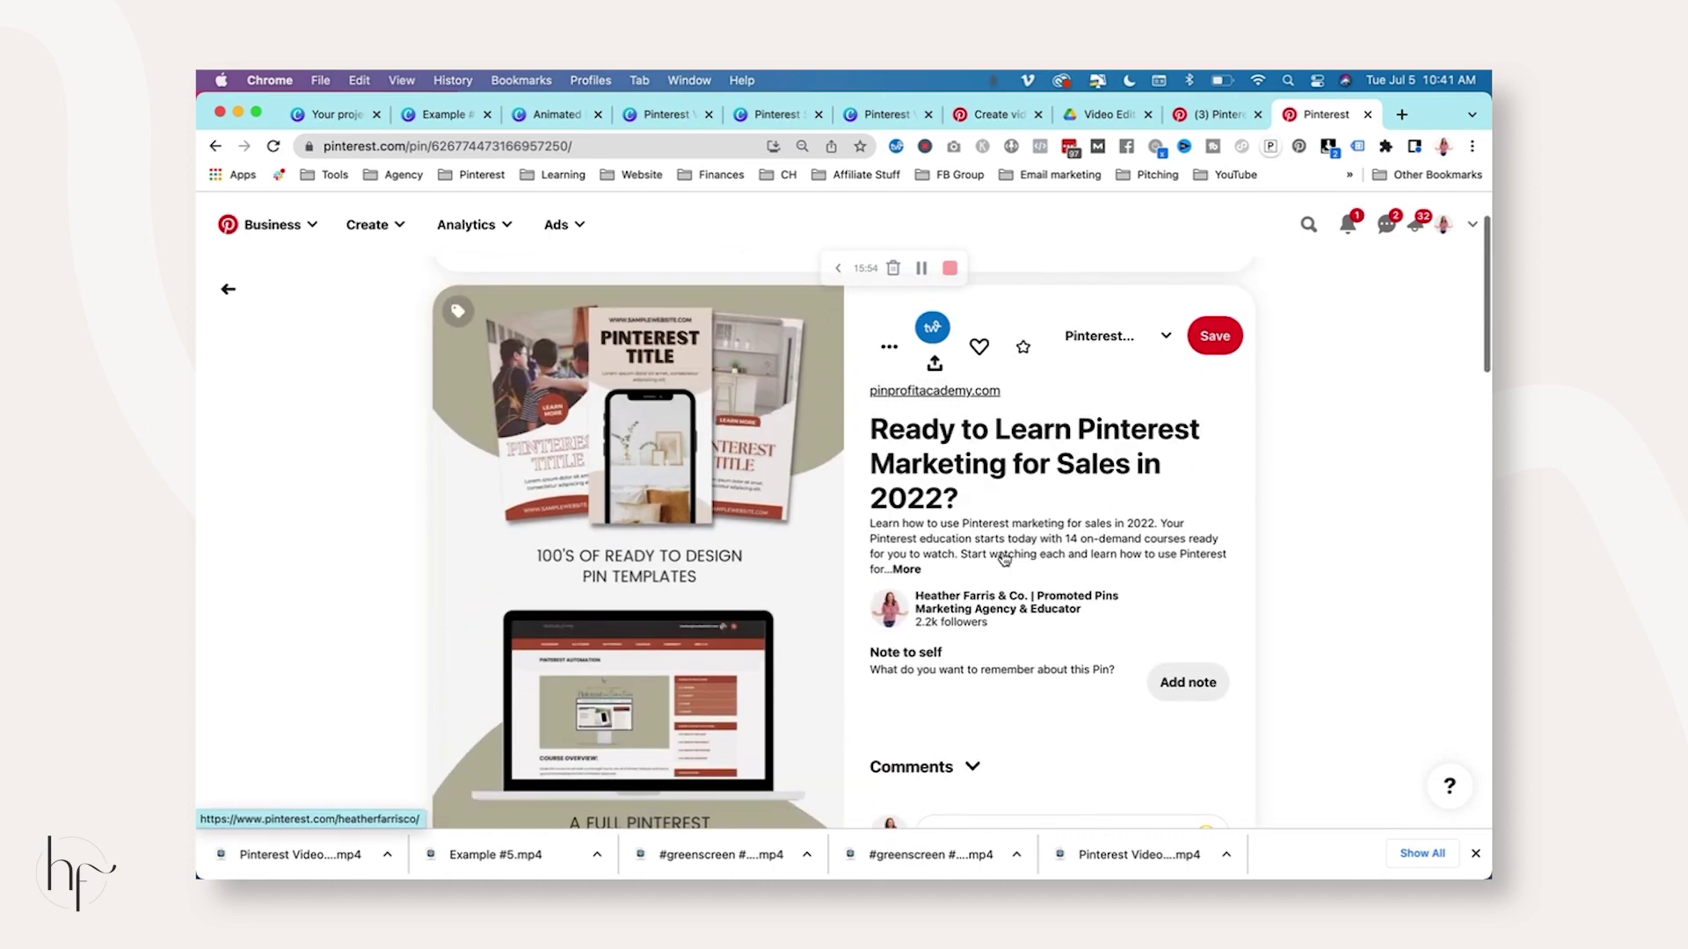
scroll(1064, 717, down, 2)
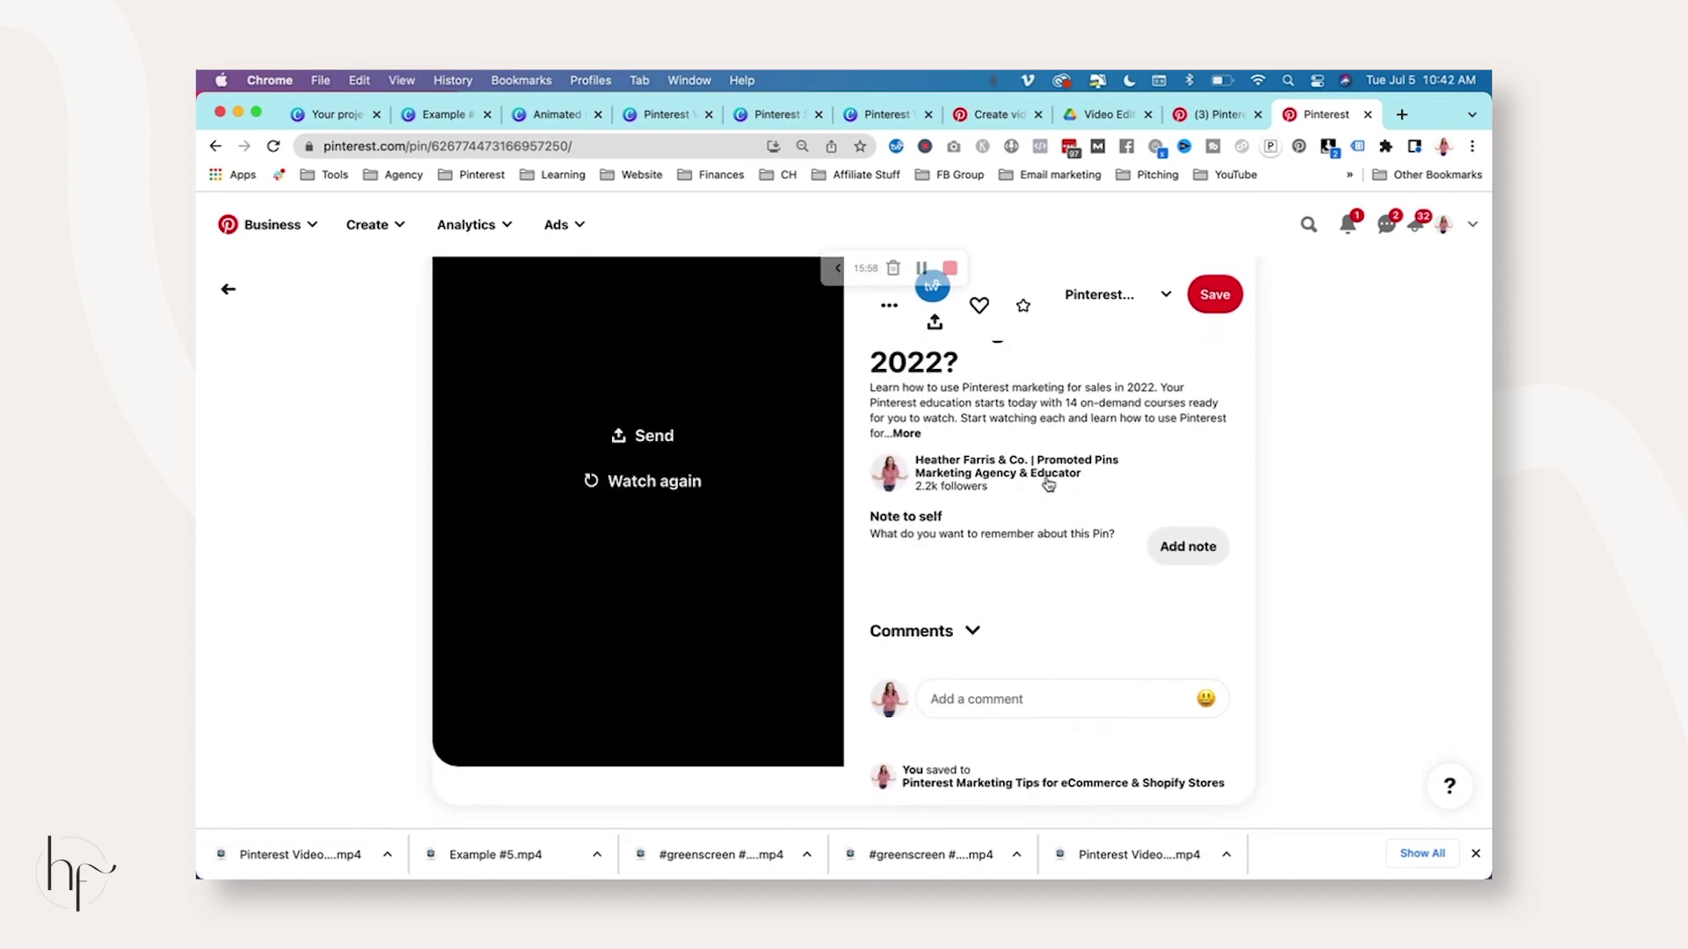
scroll(1103, 545, up, 3)
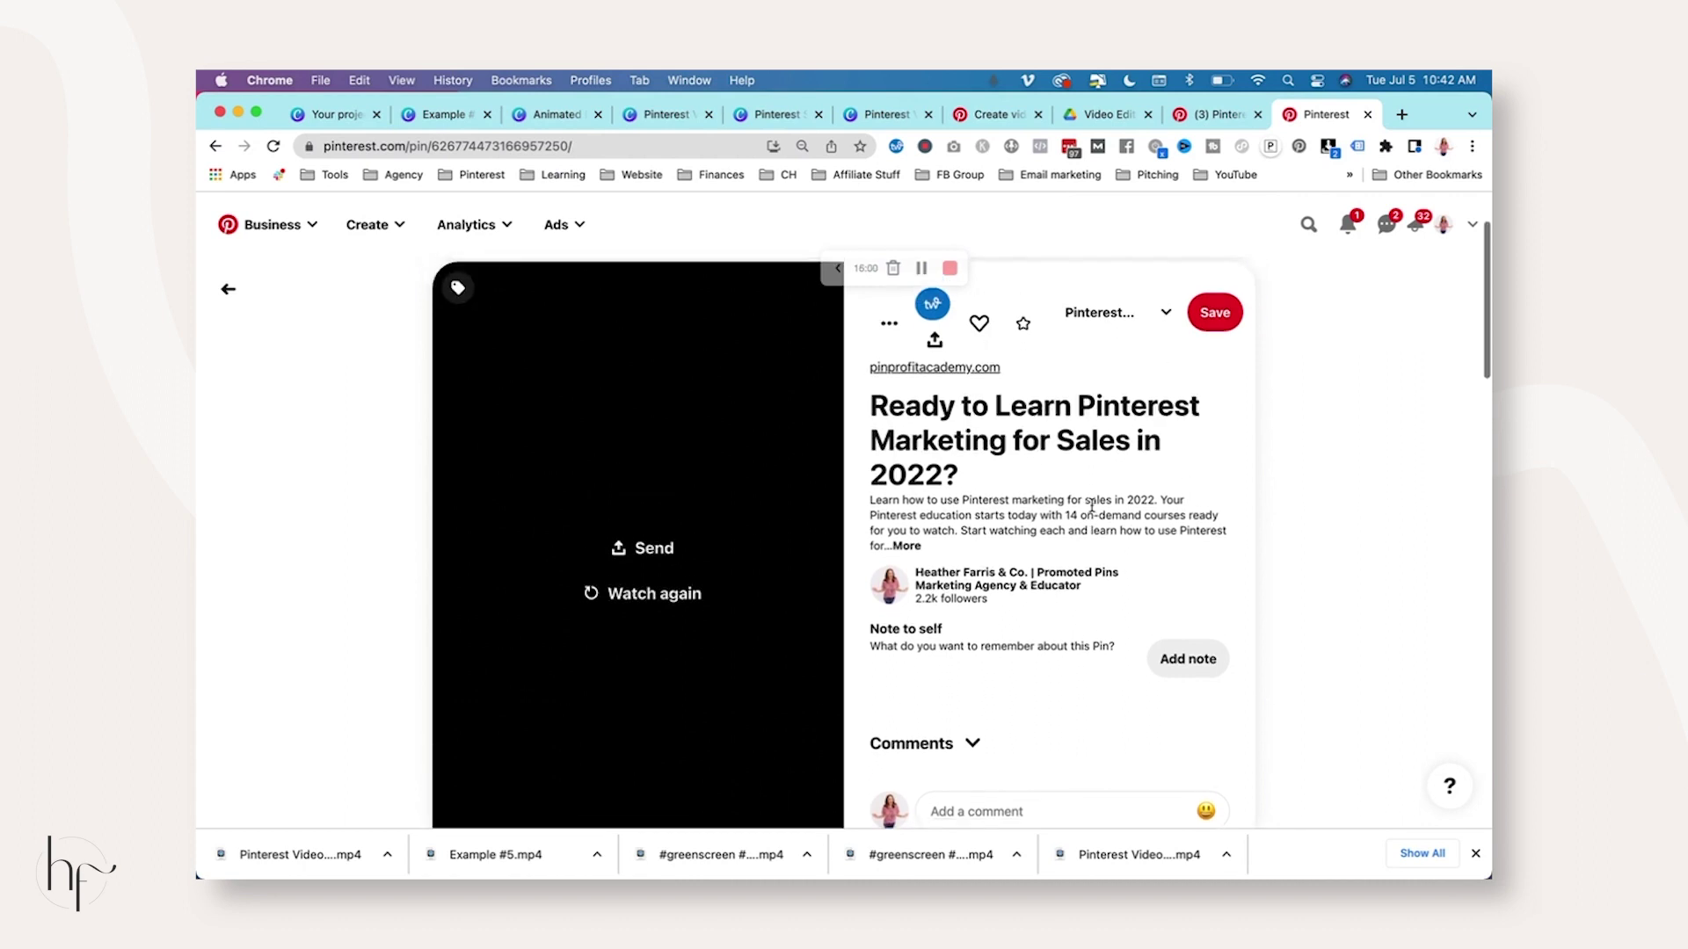
click(977, 431)
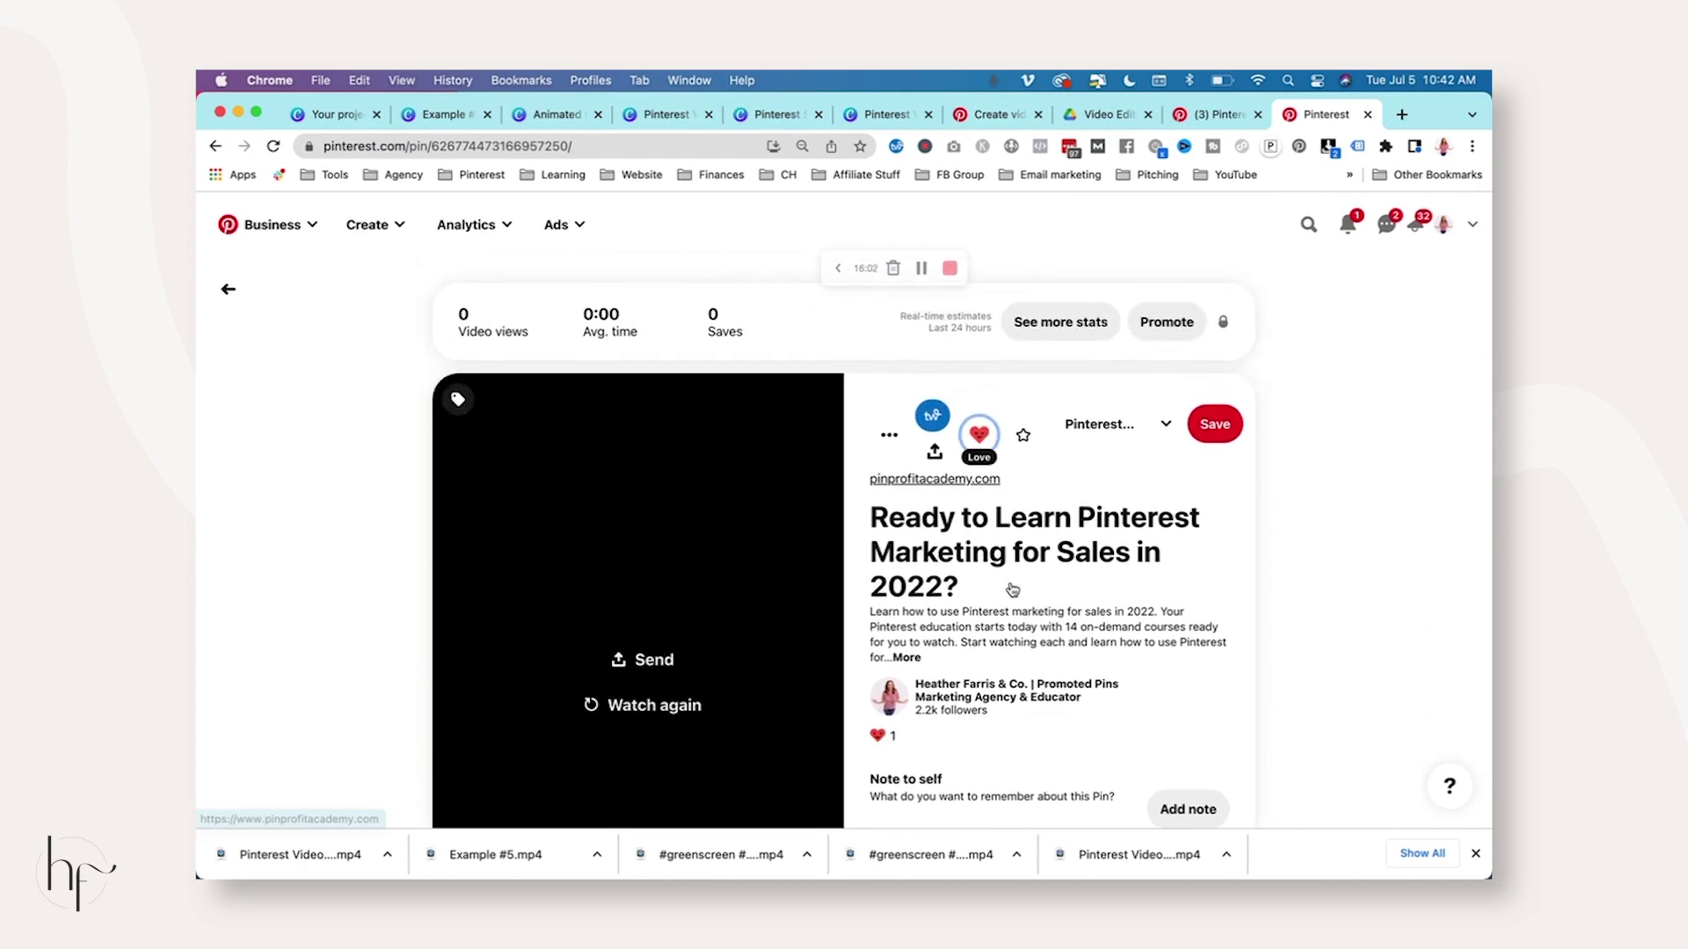
scroll(975, 430, down, 1)
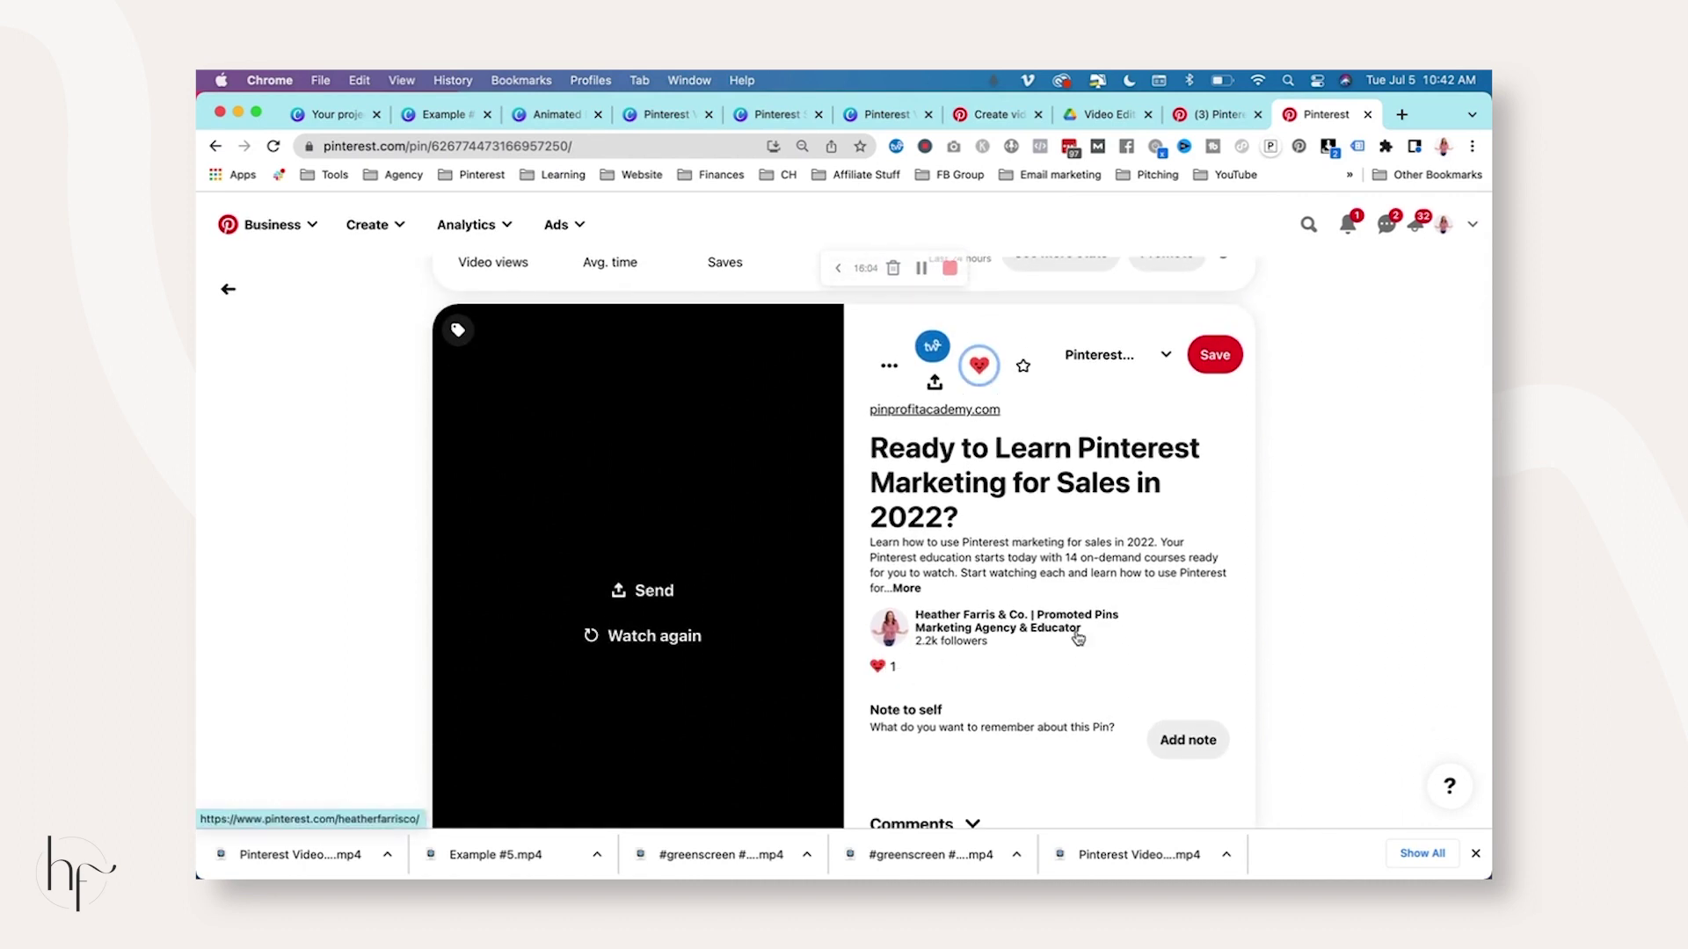
scroll(1075, 639, down, 3)
Post the comment 'Go to pinprofitacademy.com to enroll and start learning today!' on the pin.
click(1054, 703)
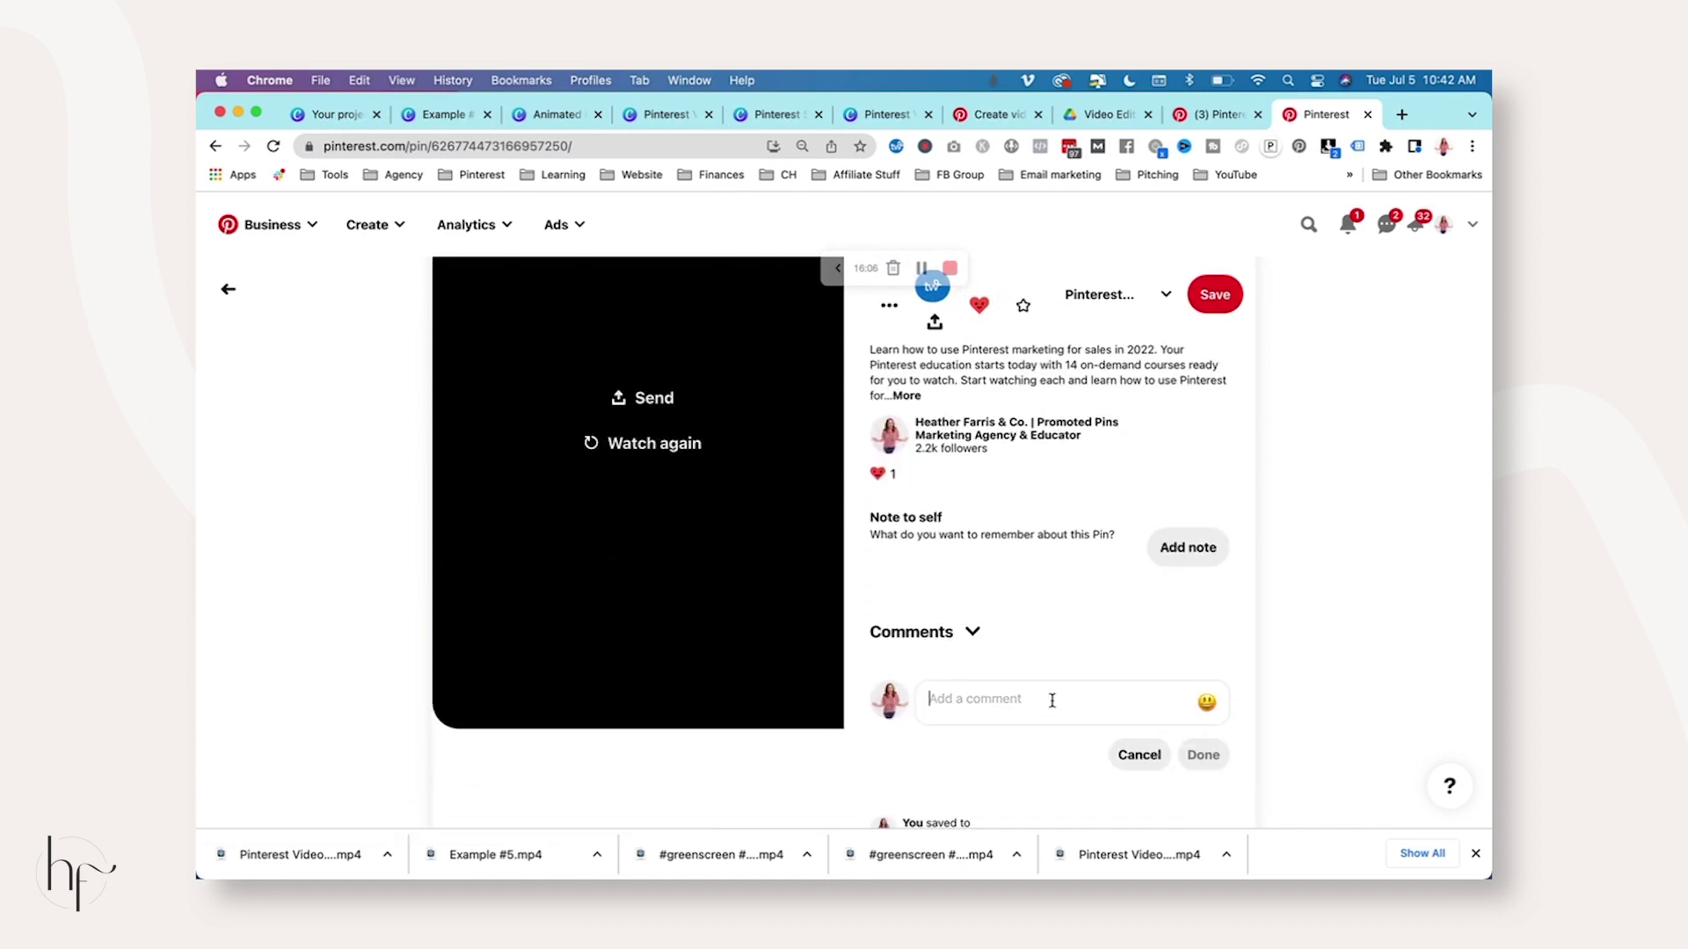
text(Go to p)
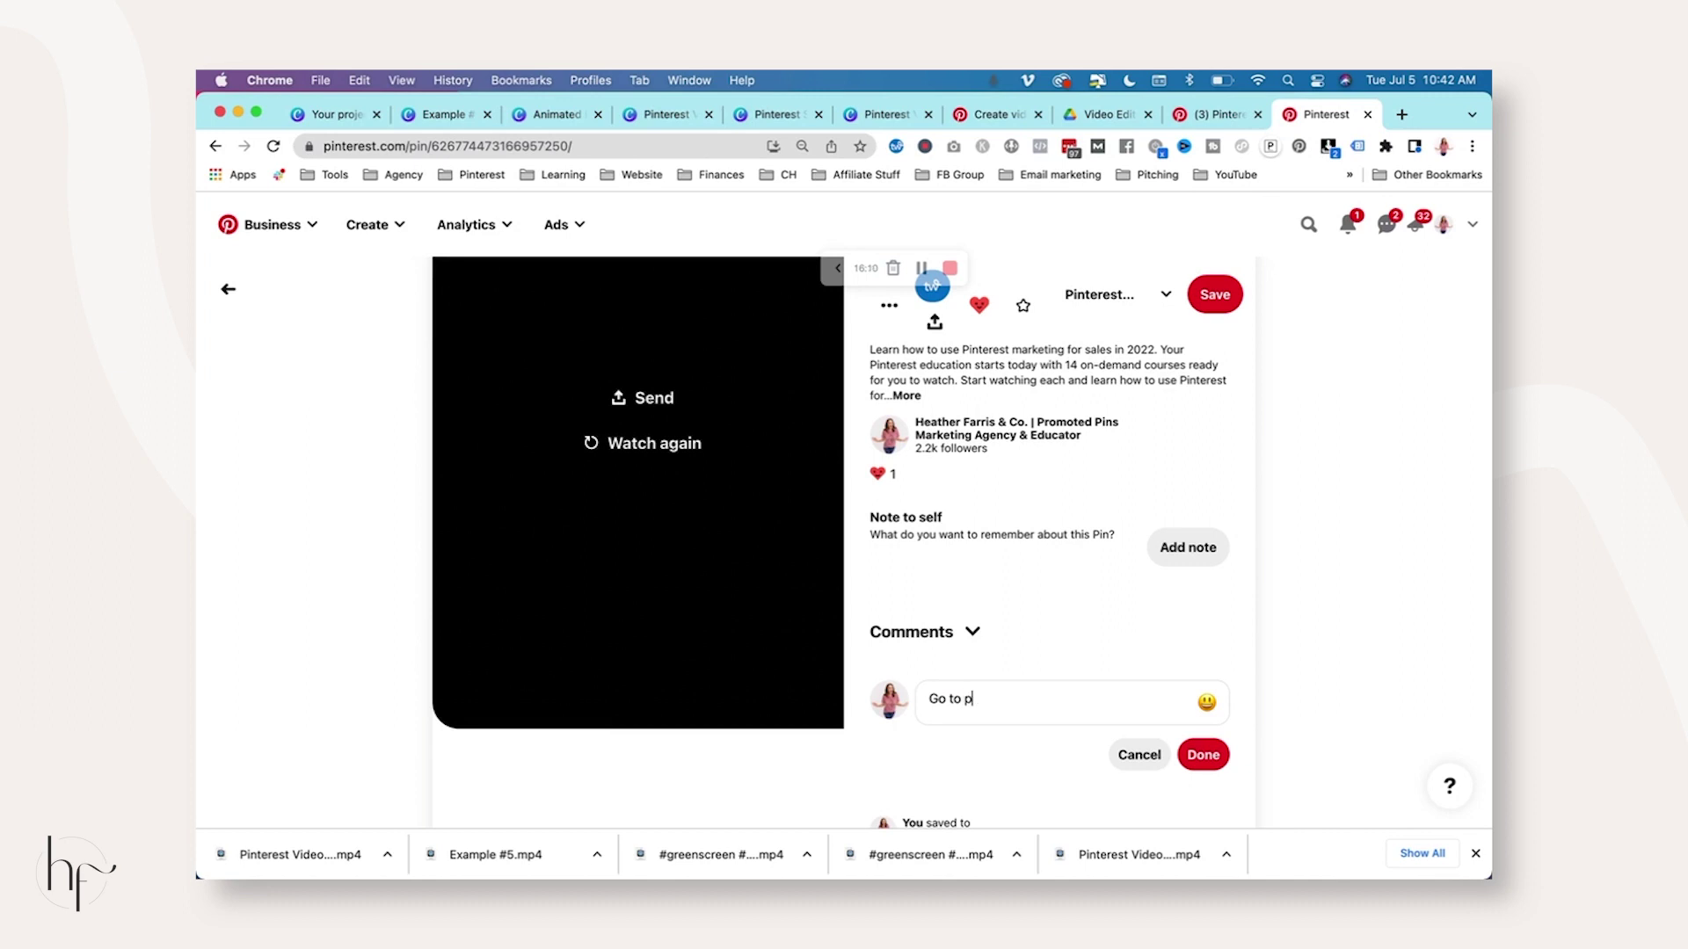
text(inprofitacademy.com to enroll and start learning today!)
click(1202, 761)
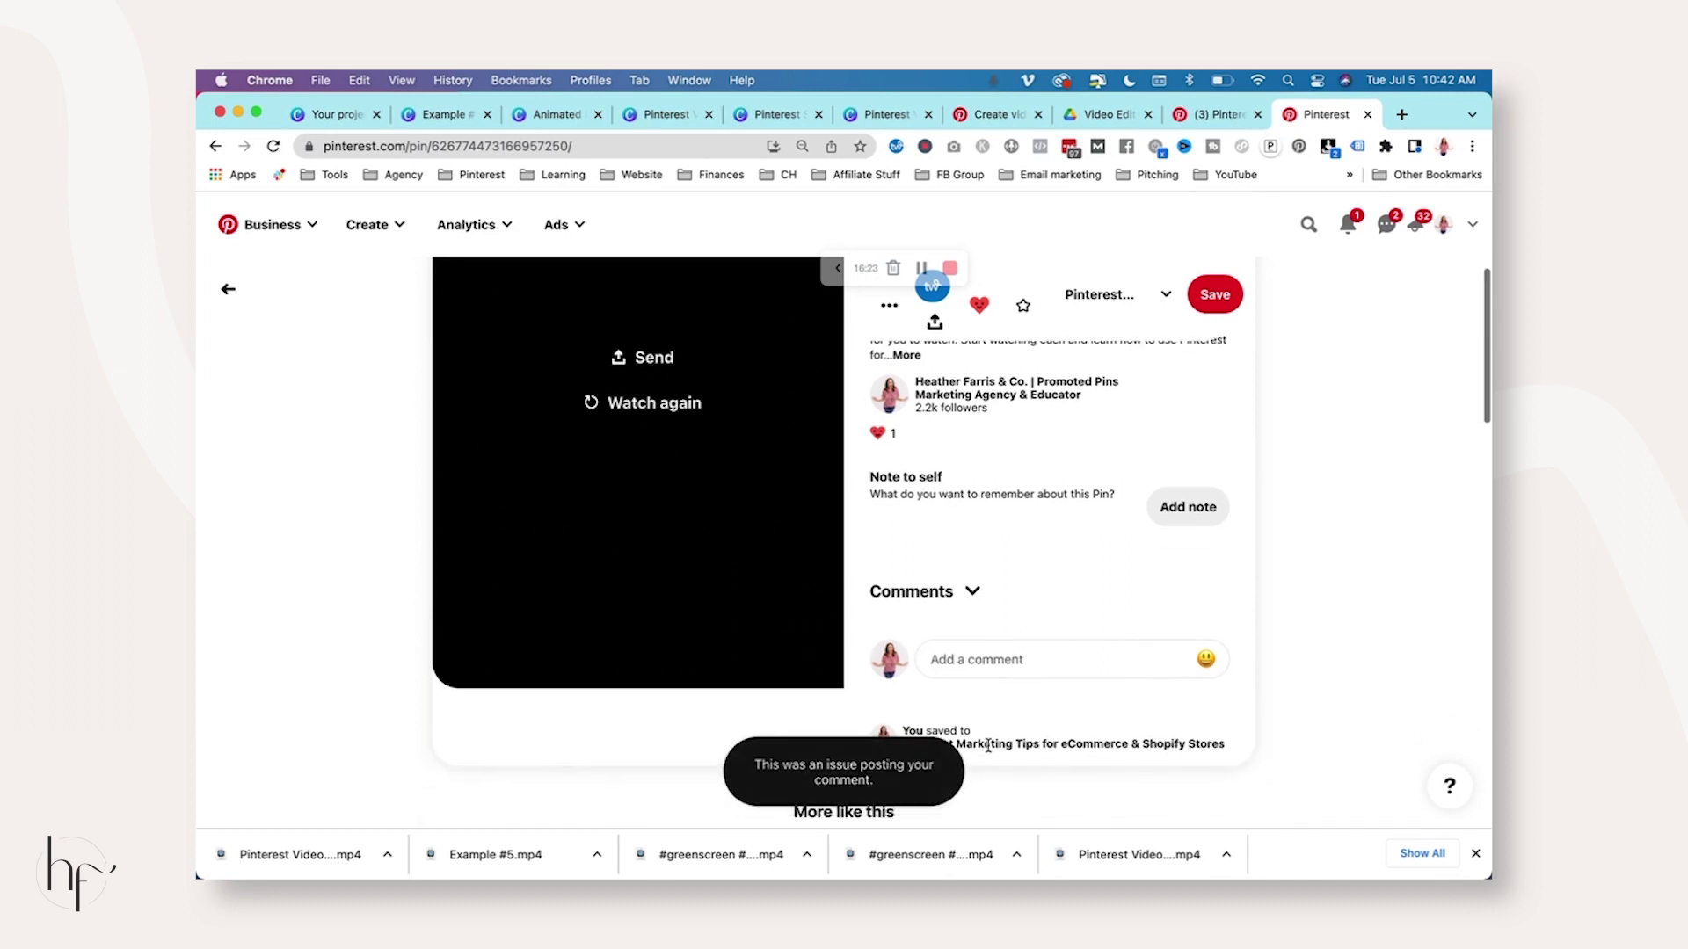
Collapse and re-expand the Comments section to check the comment that failed to post.
click(985, 600)
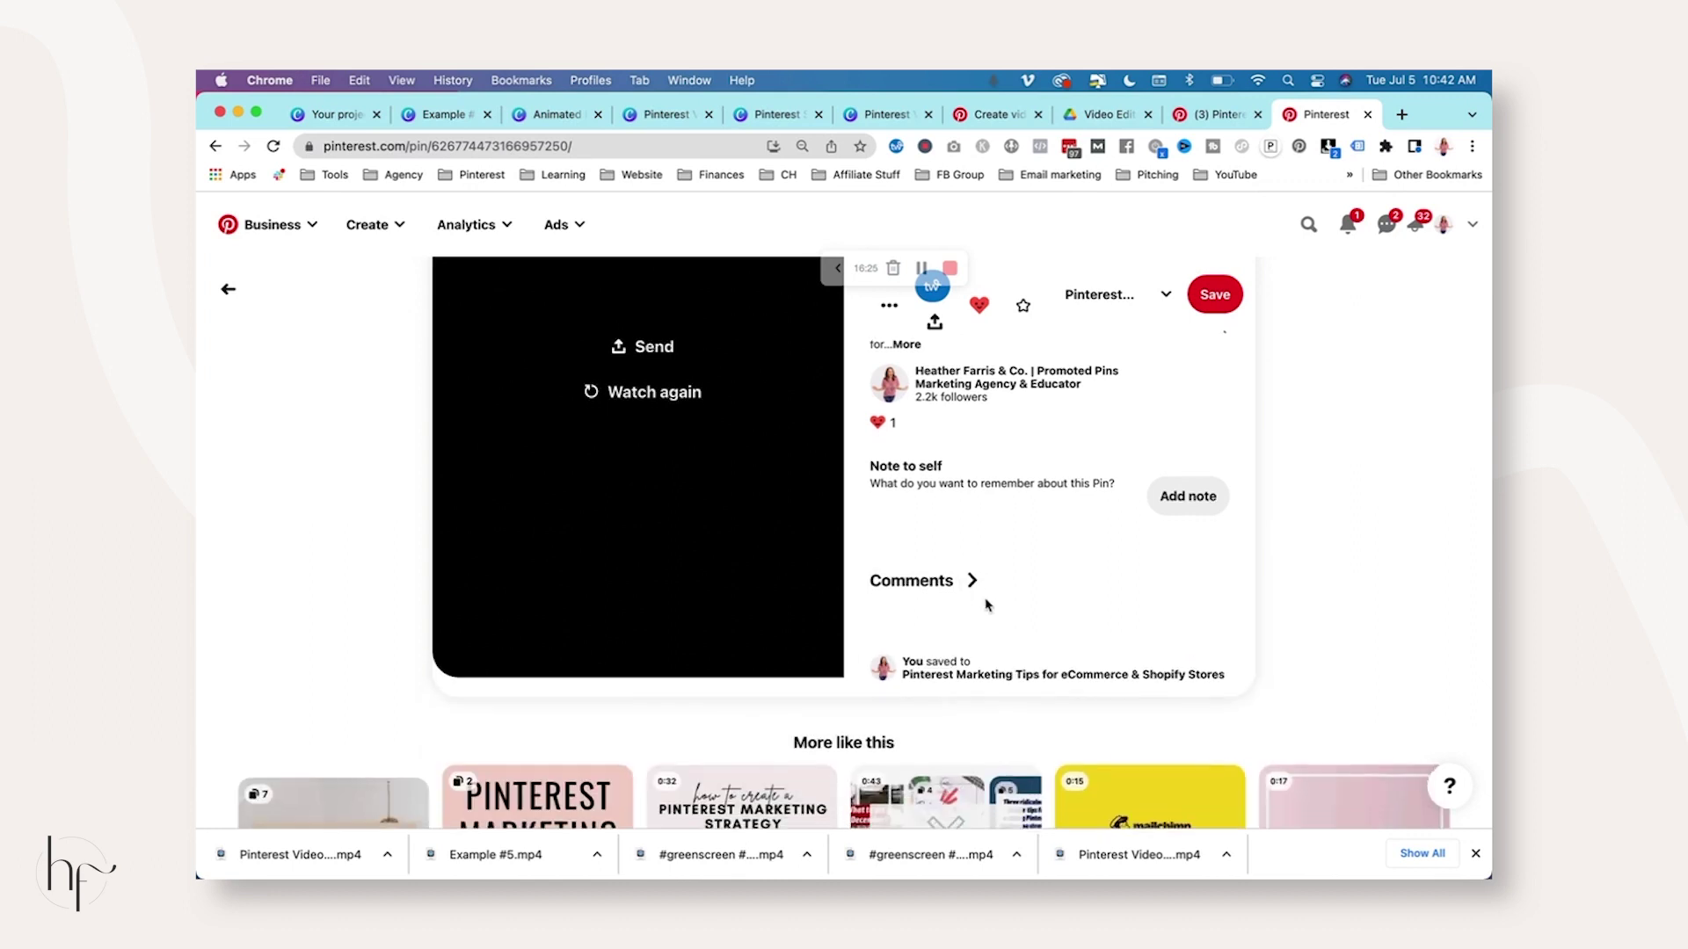
click(973, 549)
scroll(987, 605, up, 1)
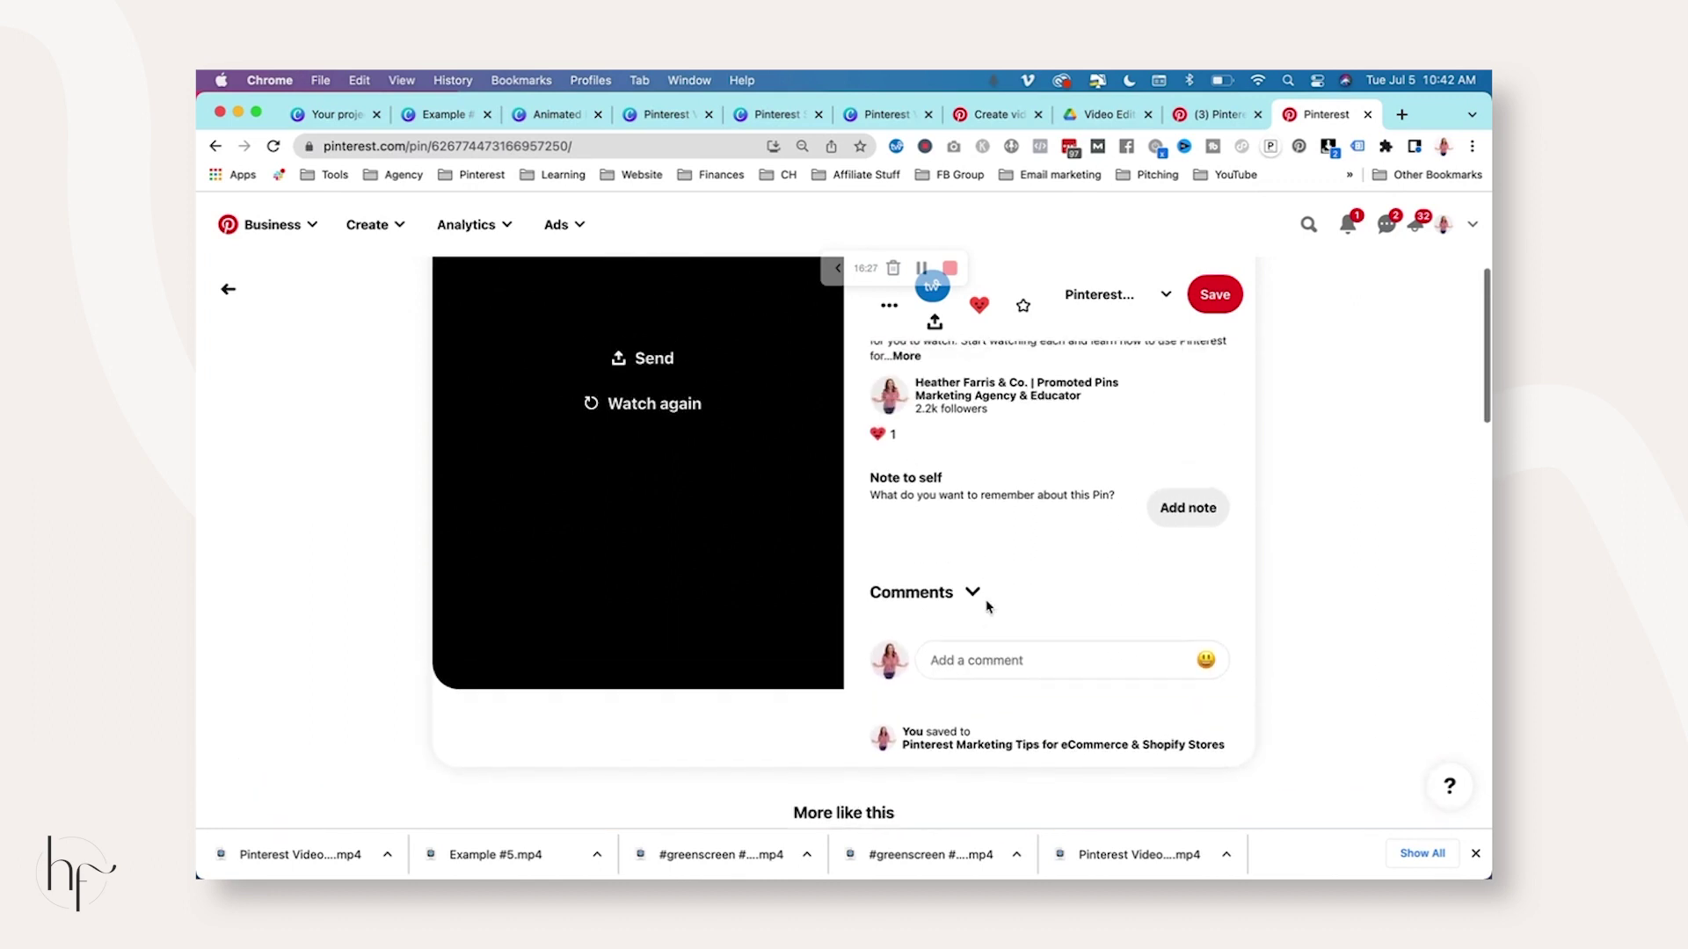
scroll(986, 489, up, 2)
scroll(983, 518, down, 4)
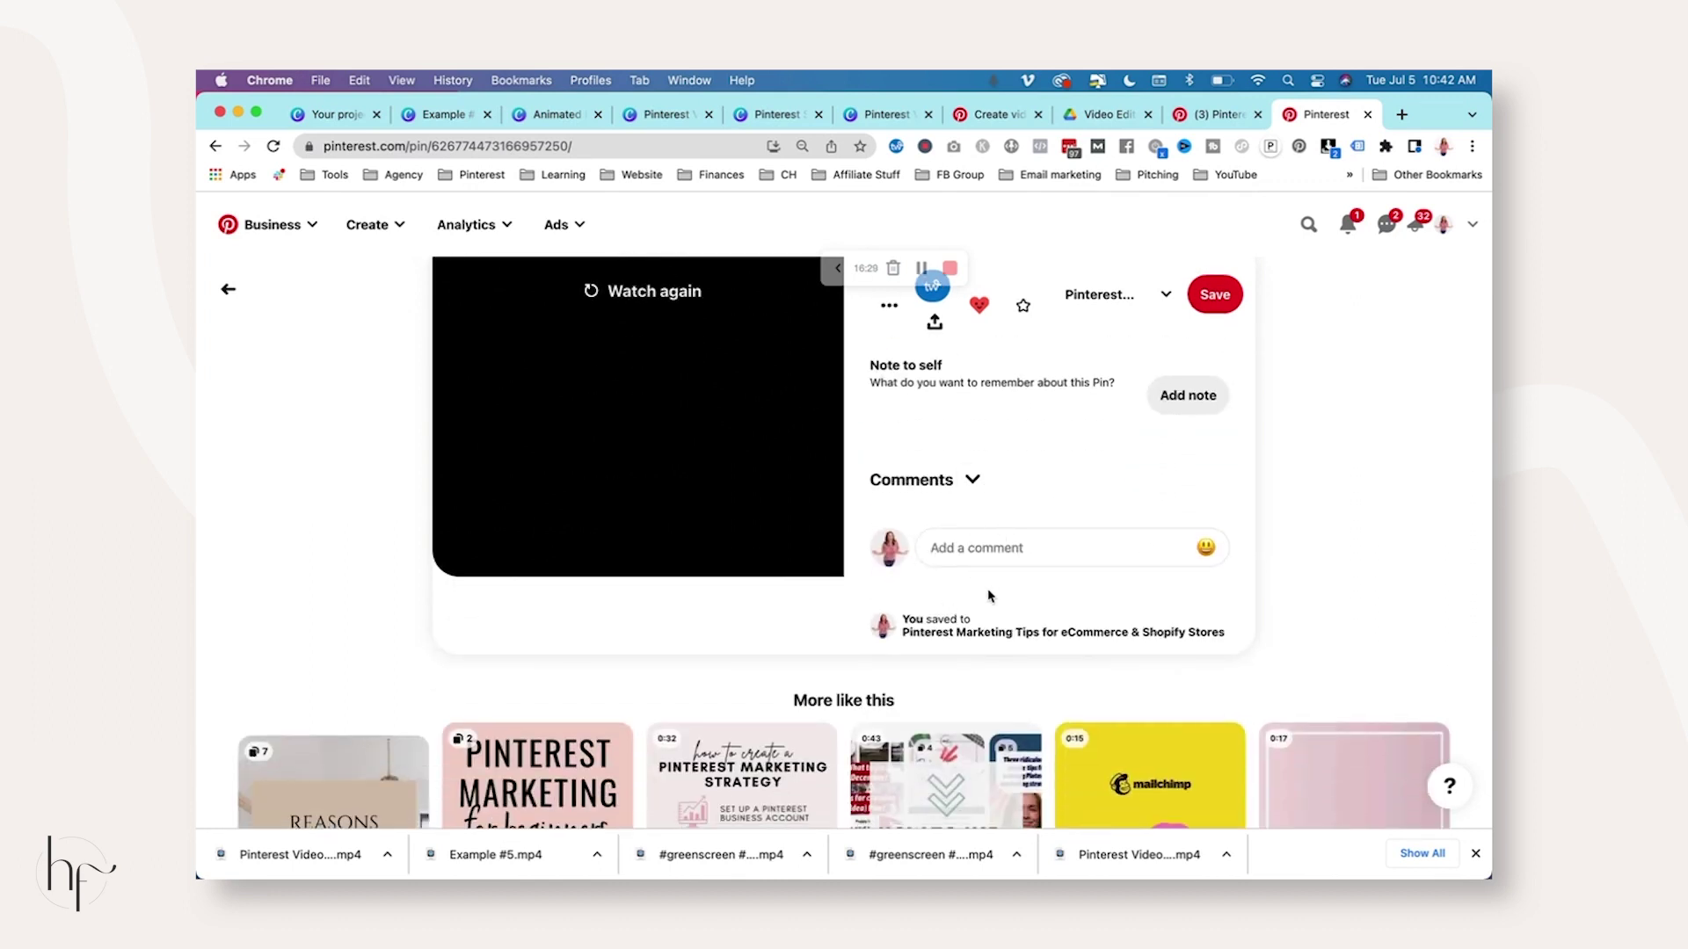
scroll(1000, 613, up, 5)
scroll(1088, 568, down, 1)
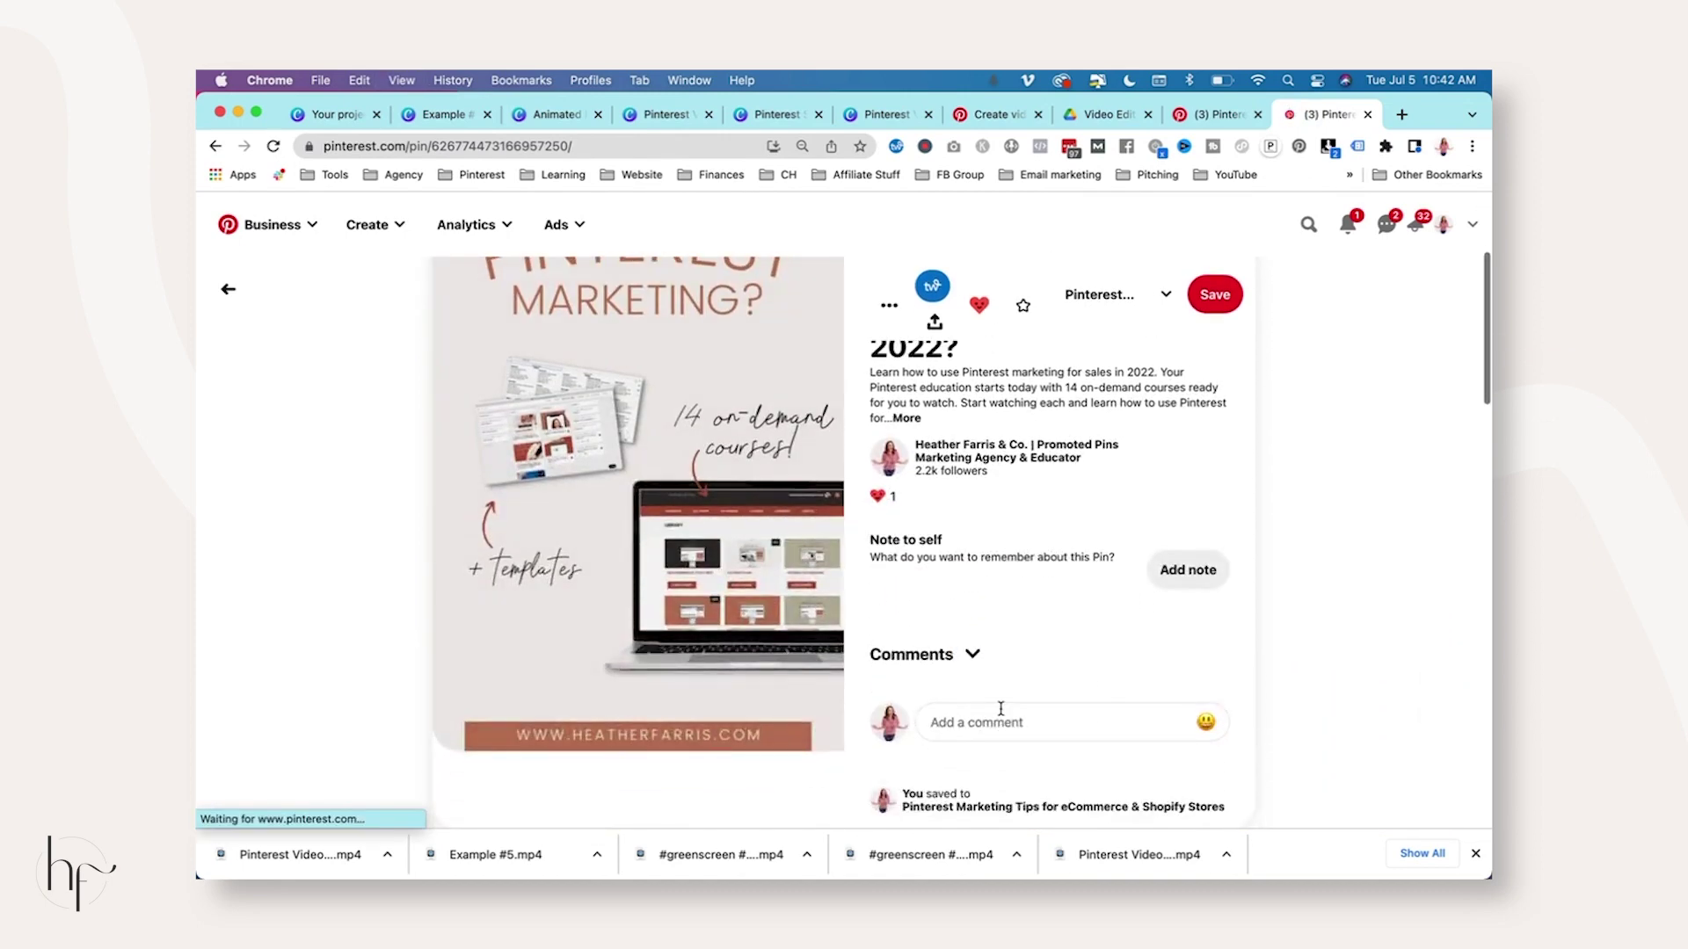
Pause the pin's video and check its stats: 1 video view, 0:15 average time, 0 saves.
scroll(1016, 550, up, 5)
scroll(1017, 550, down, 6)
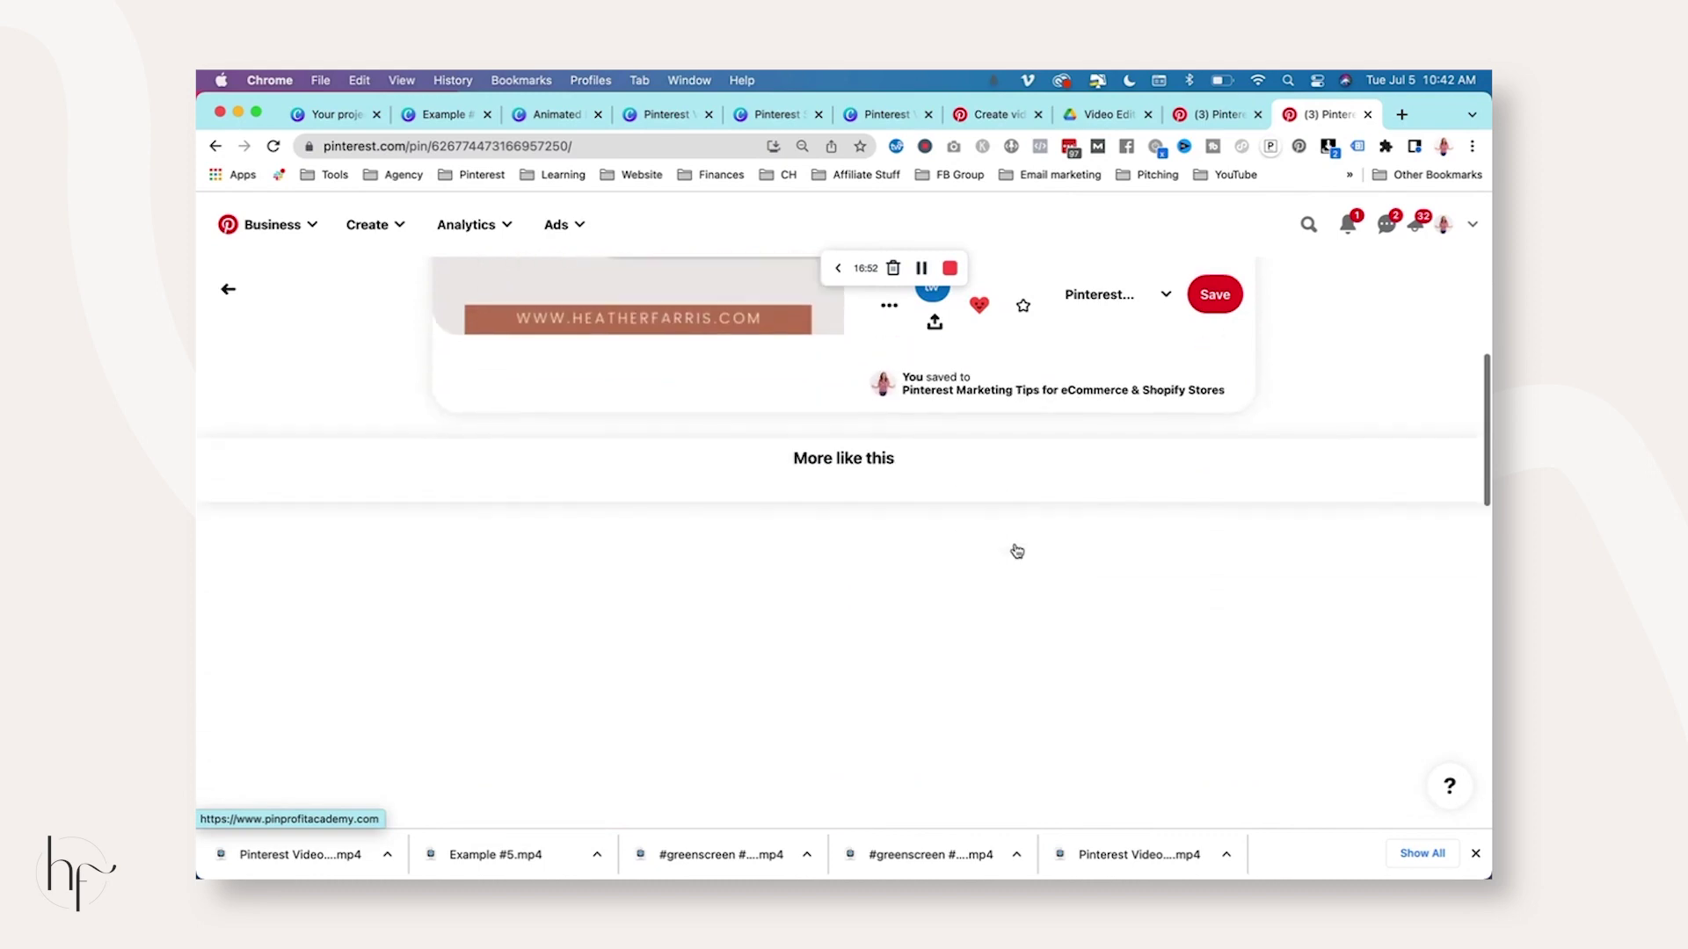
scroll(1016, 545, up, 6)
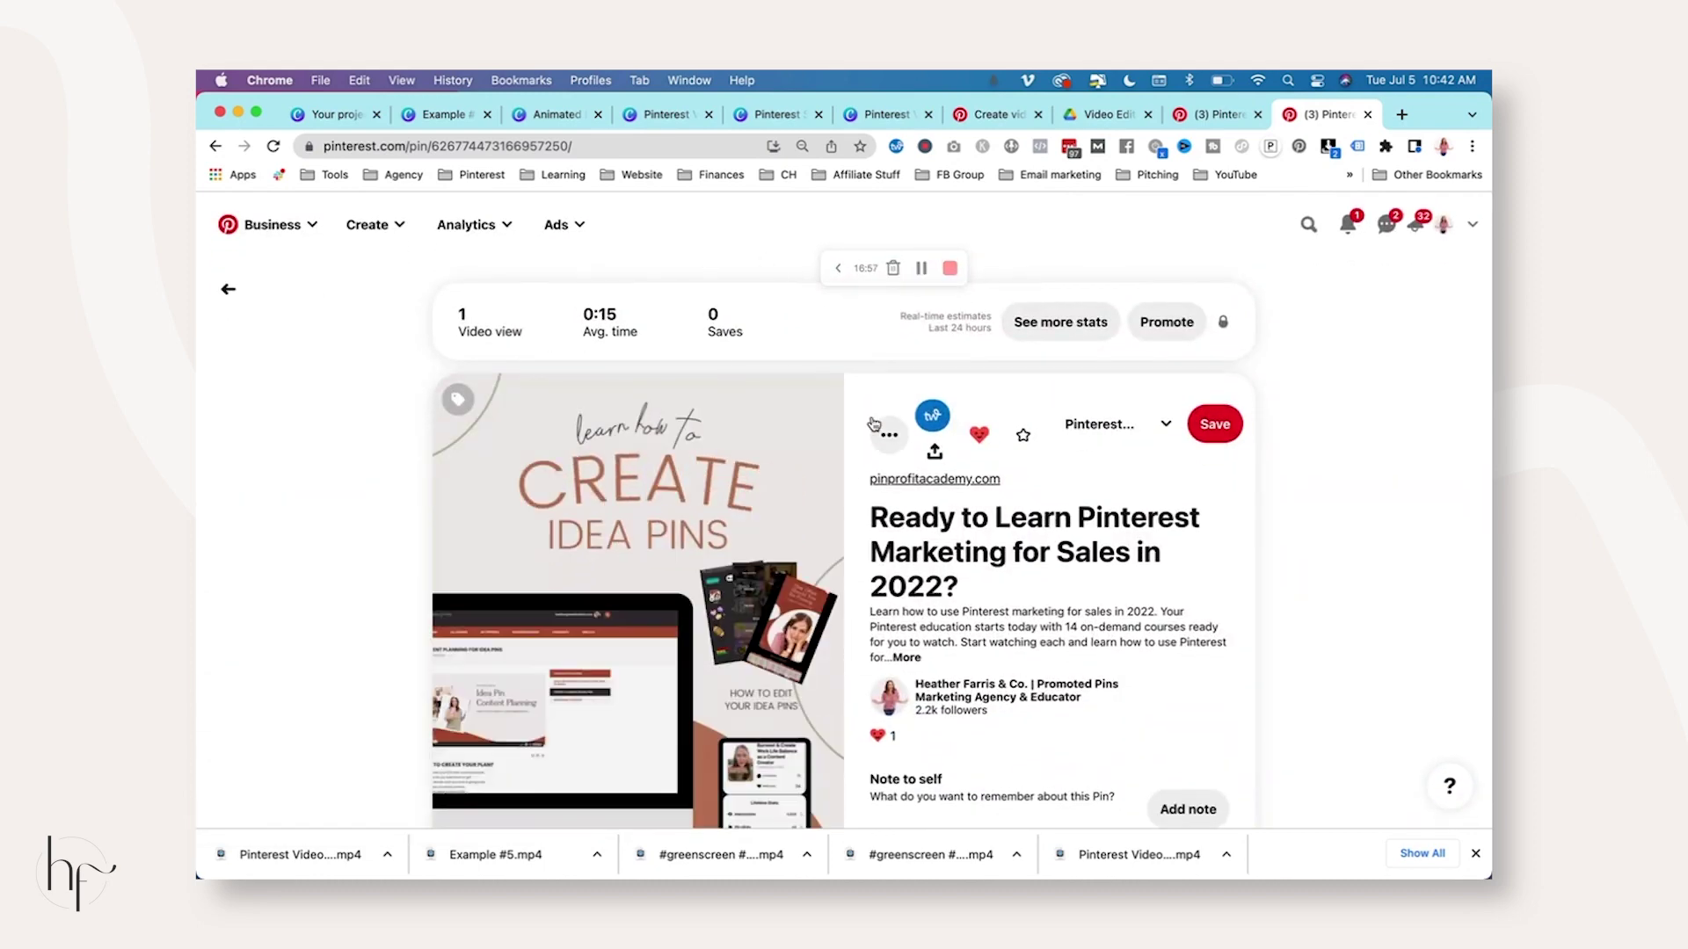
scroll(616, 507, down, 3)
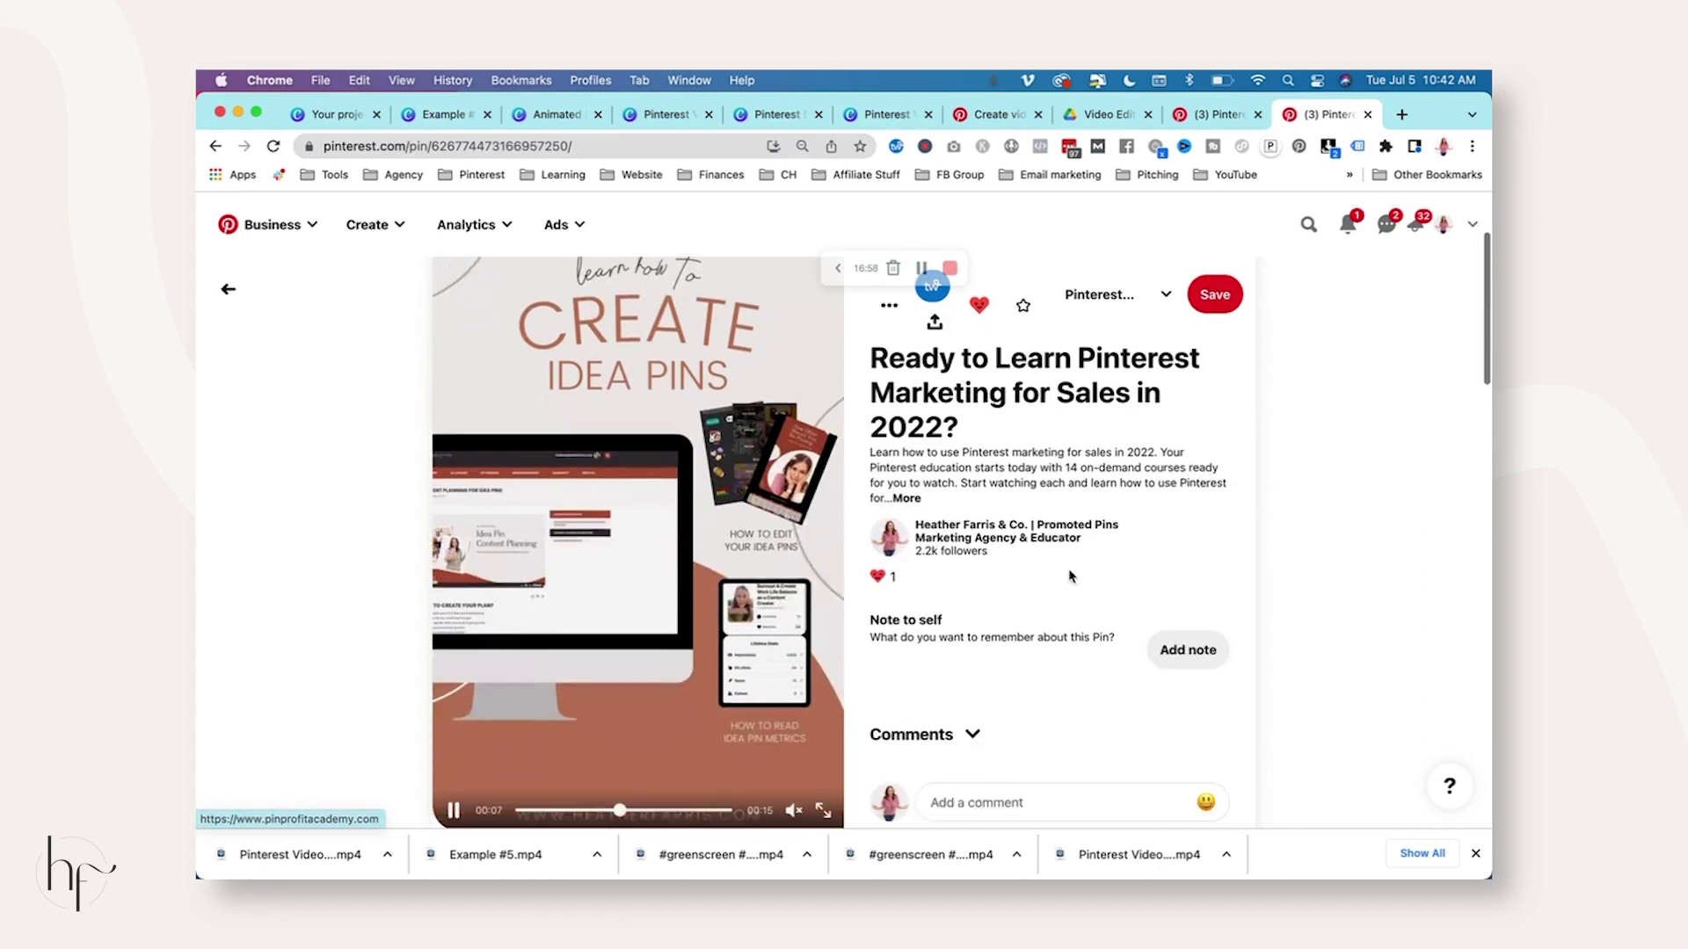
click(607, 474)
scroll(606, 475, up, 3)
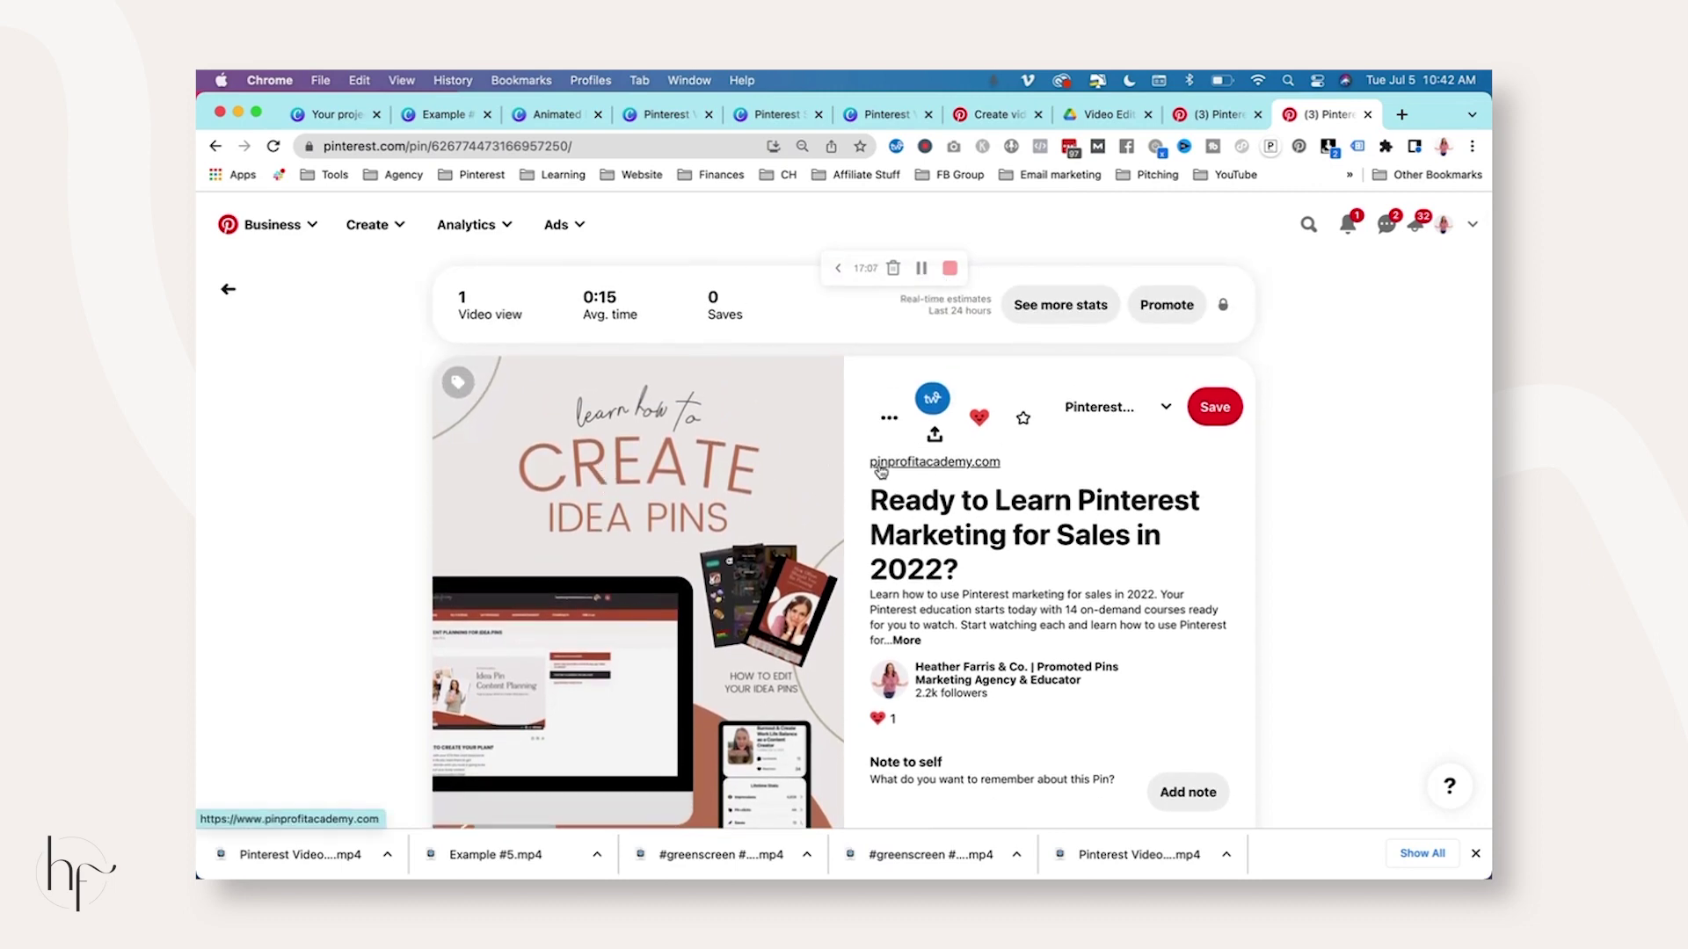
scroll(815, 524, down, 5)
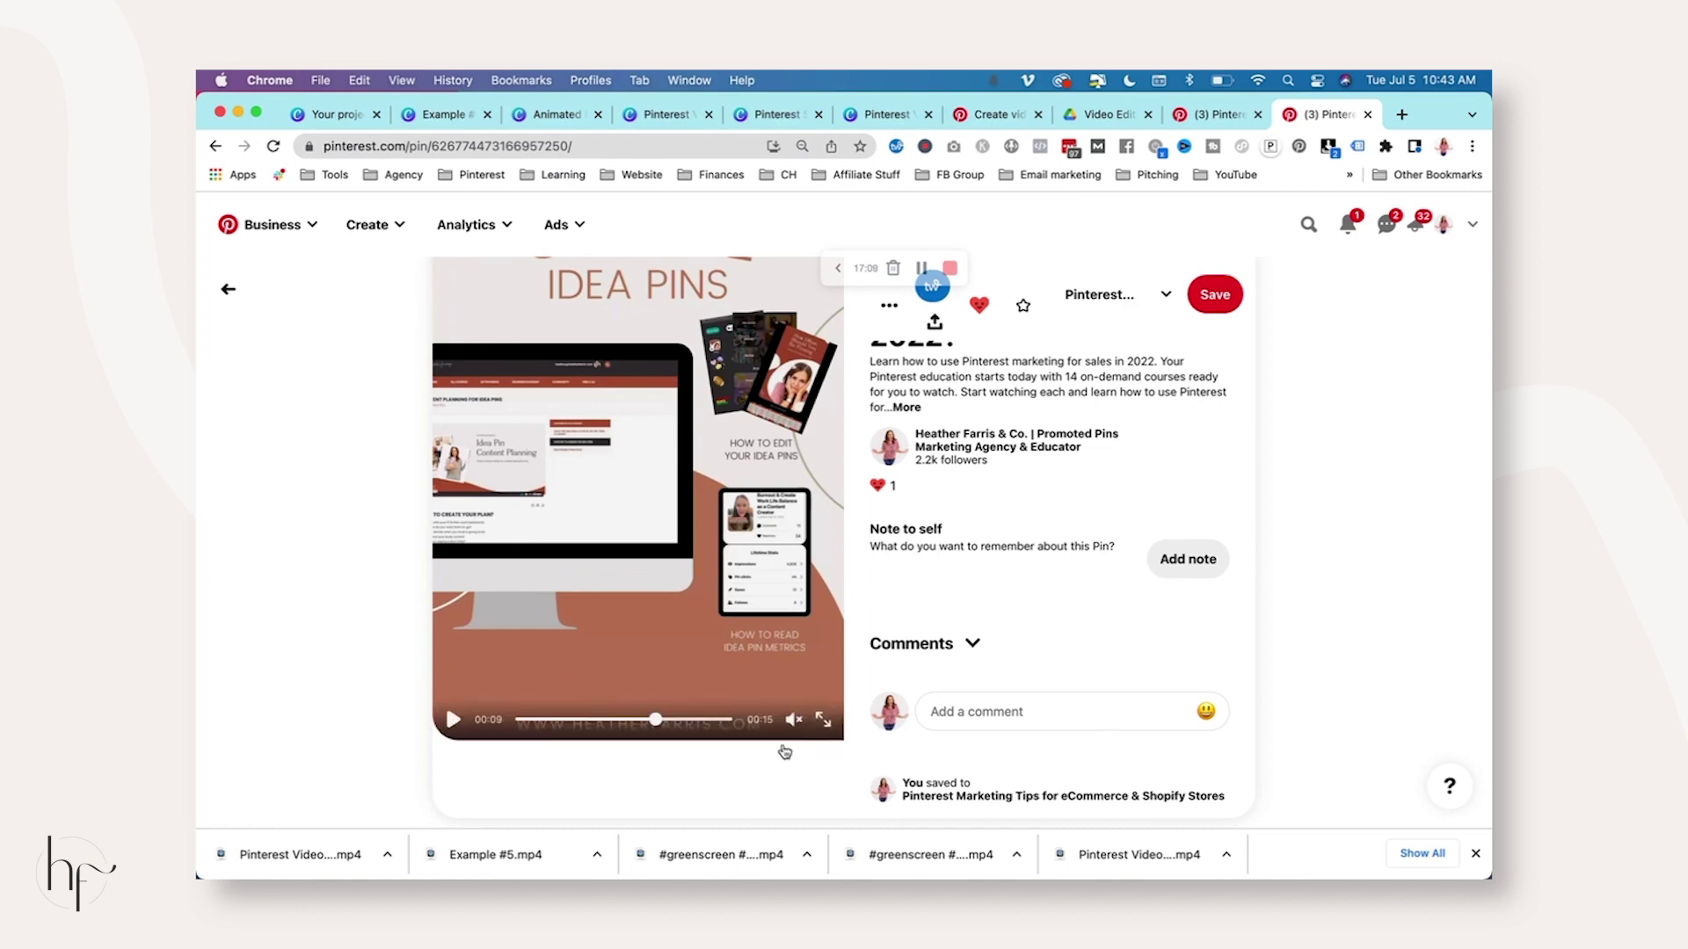
scroll(781, 673, up, 5)
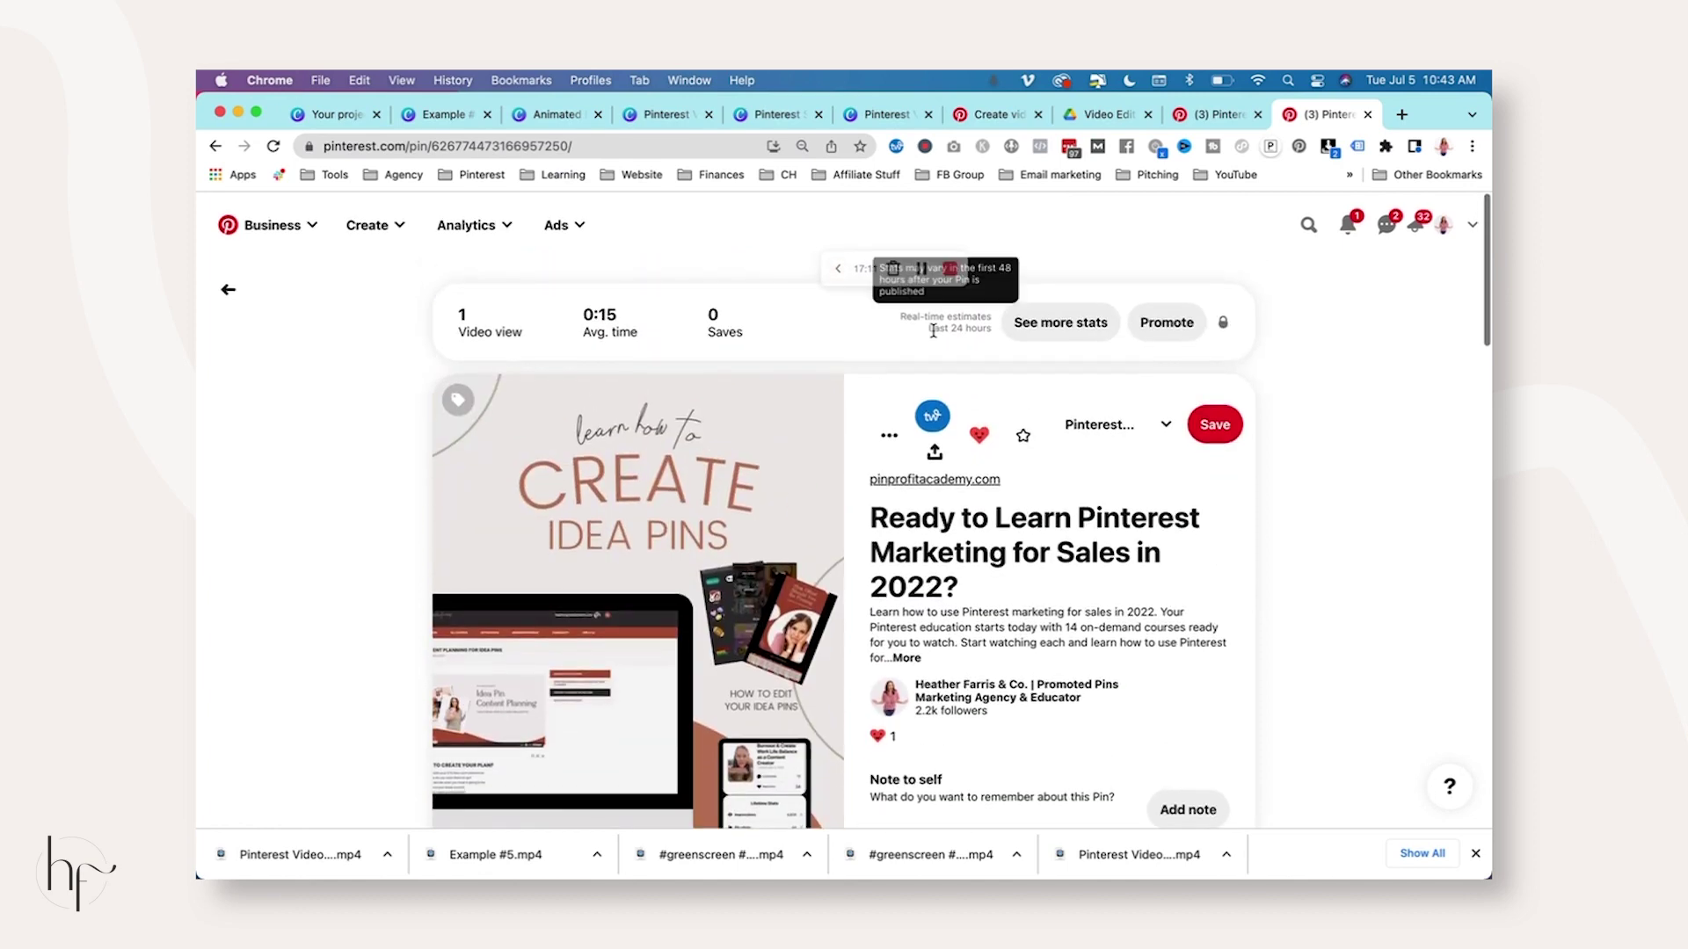
Follow the pin's pinprofitacademy.com link, then switch back to the Pinterest pin tab.
click(898, 482)
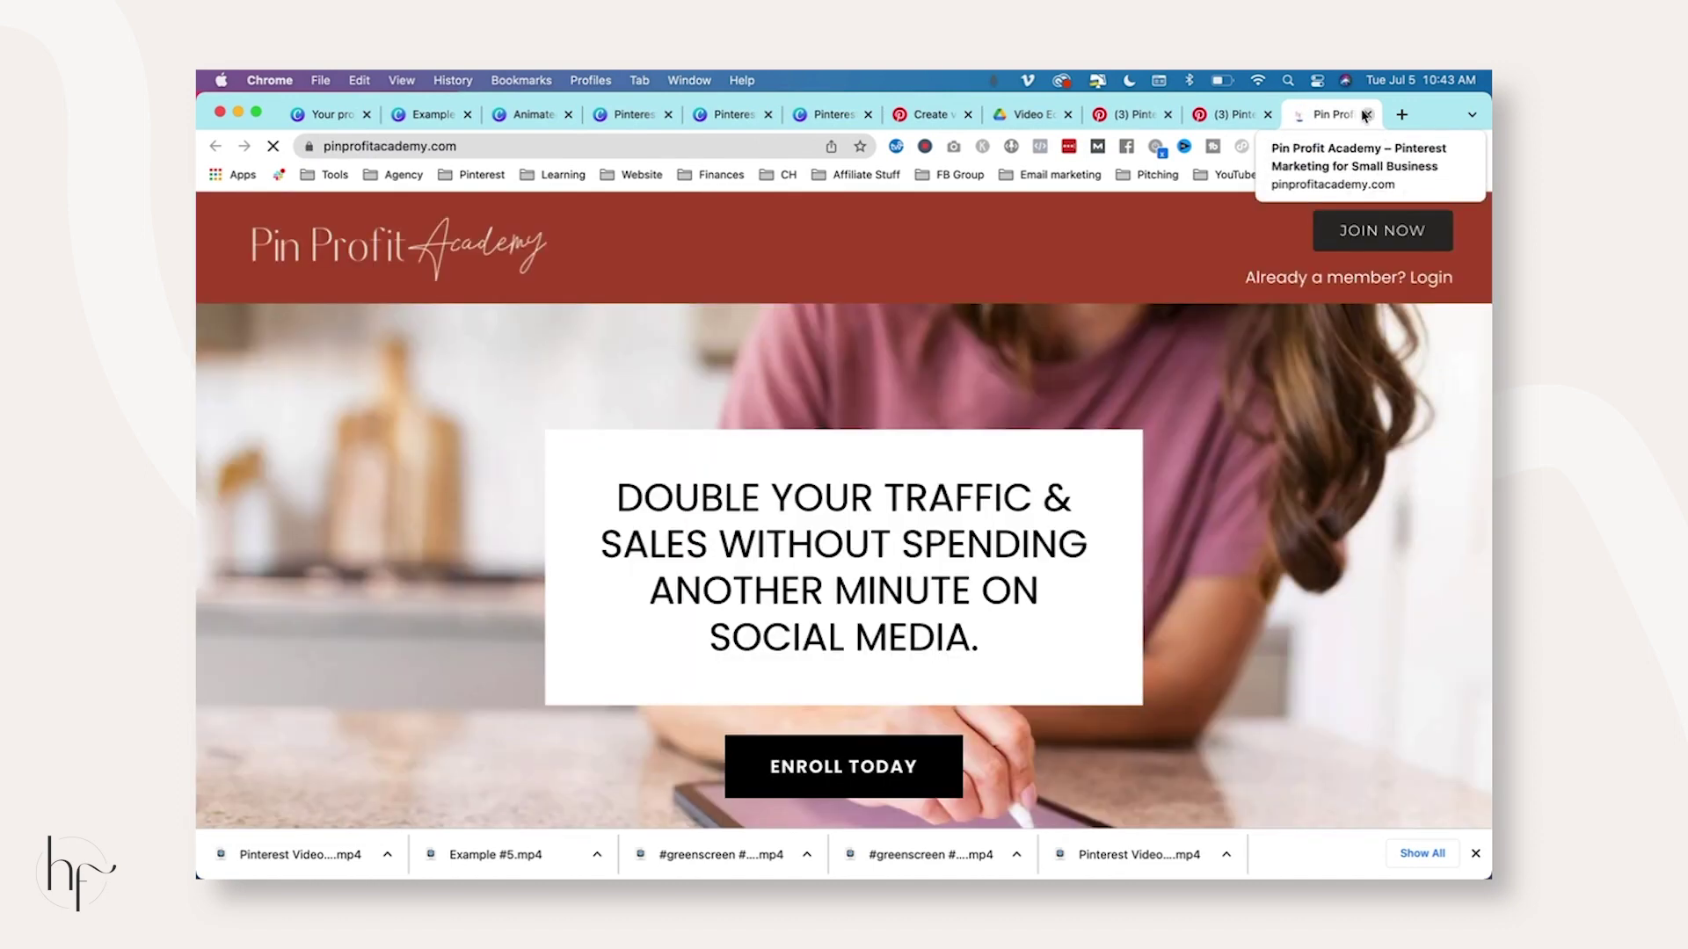
click(1231, 115)
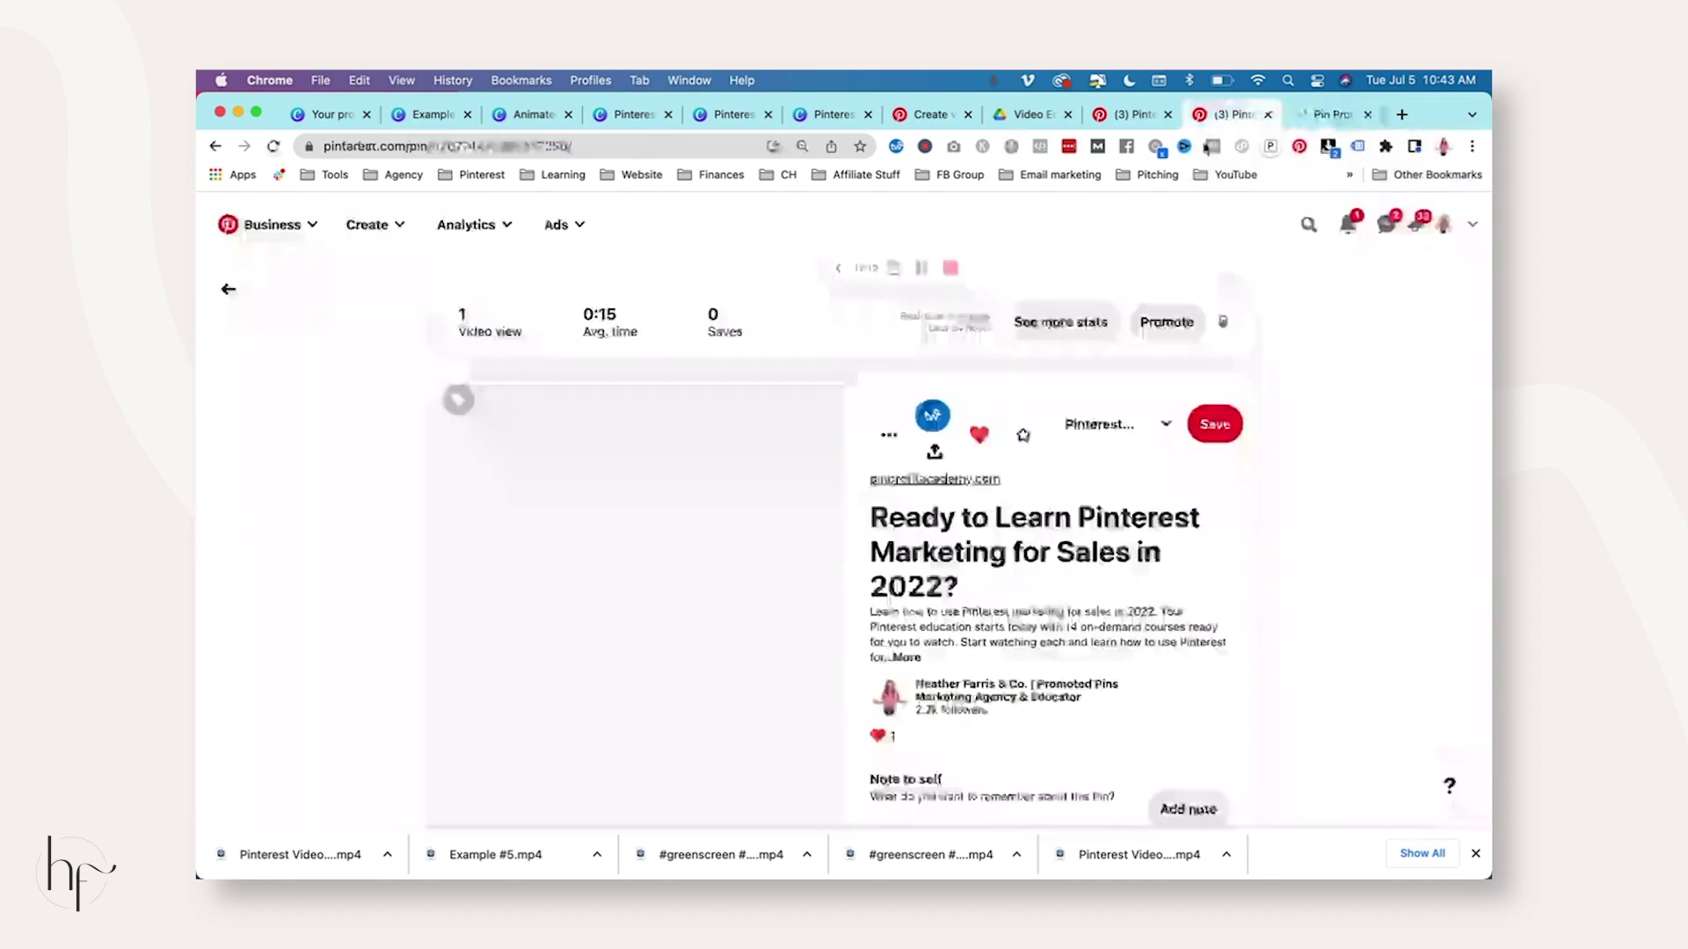